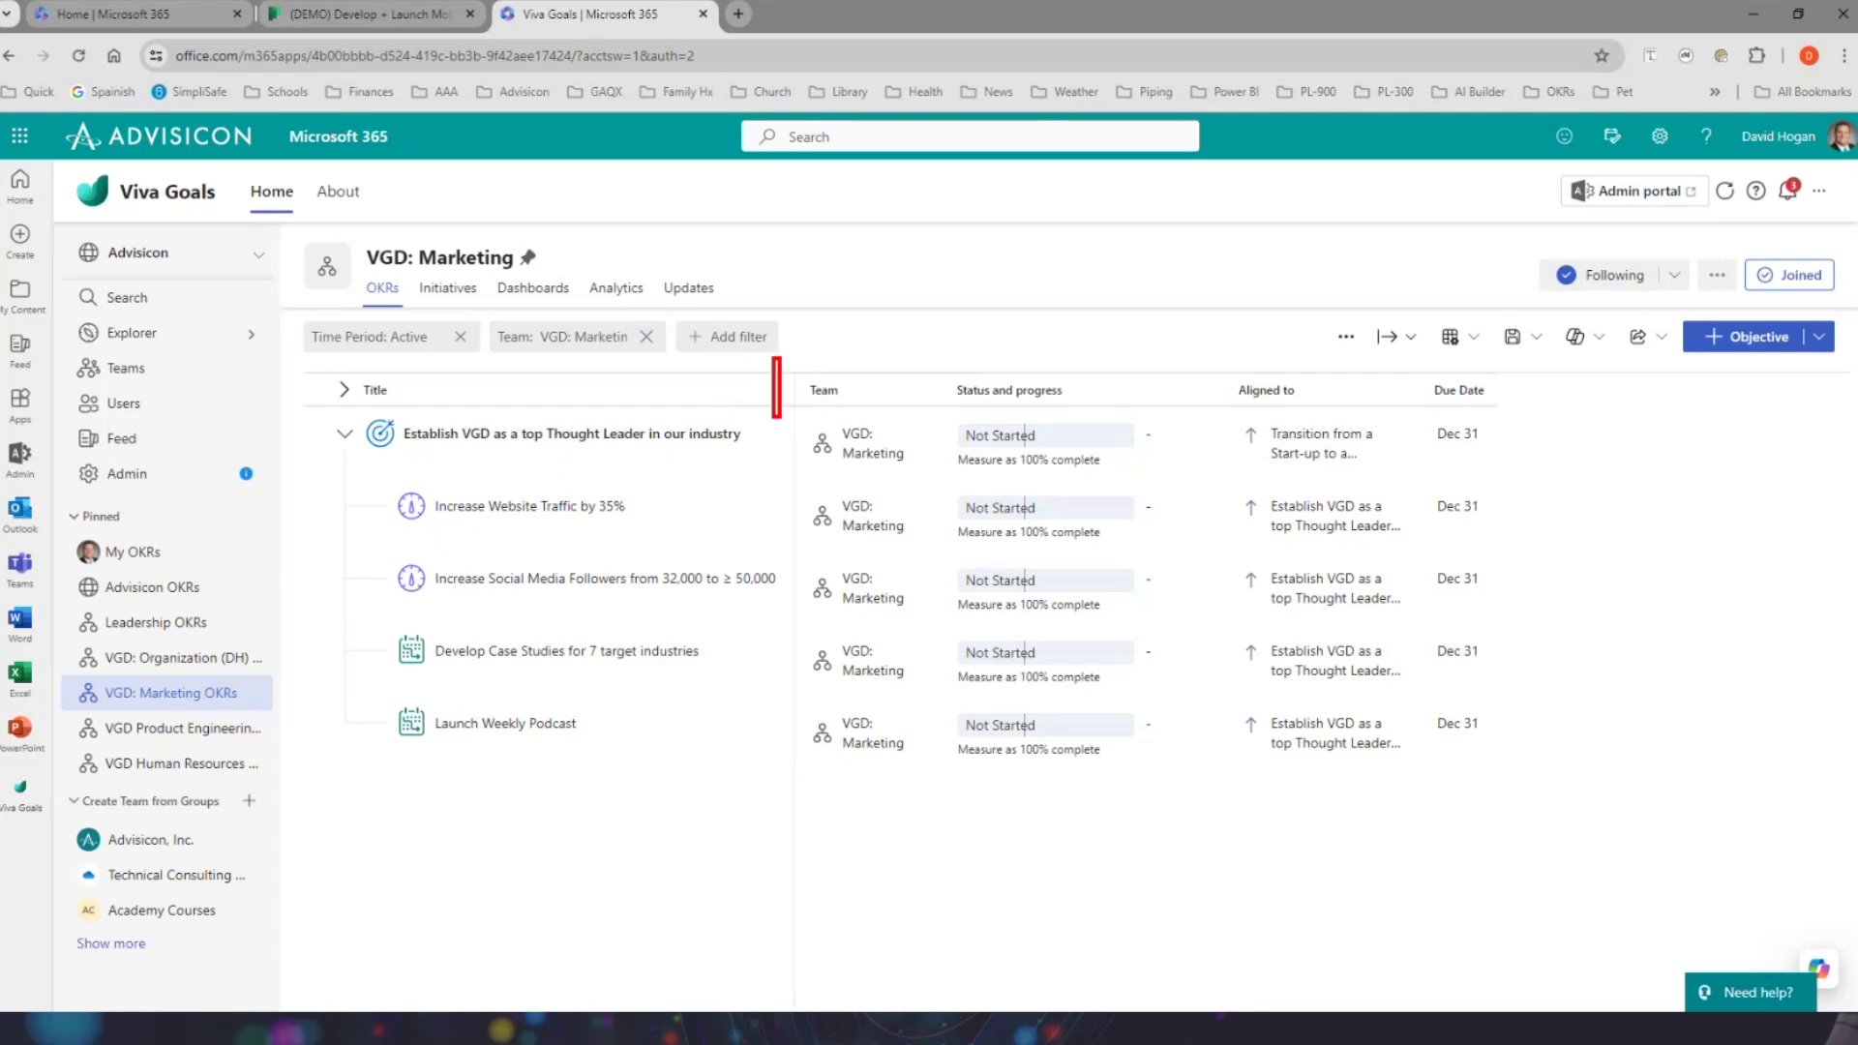
{"action": "mouse_move", "coordinate": [779, 418]}
{"action": "left_mouse_down"}
{"action": "mouse_move", "coordinate": [900, 858]}
{"action": "mouse_move", "coordinate": [942, 850]}
{"action": "mouse_move", "coordinate": [942, 821]}
{"action": "left_mouse_up"}
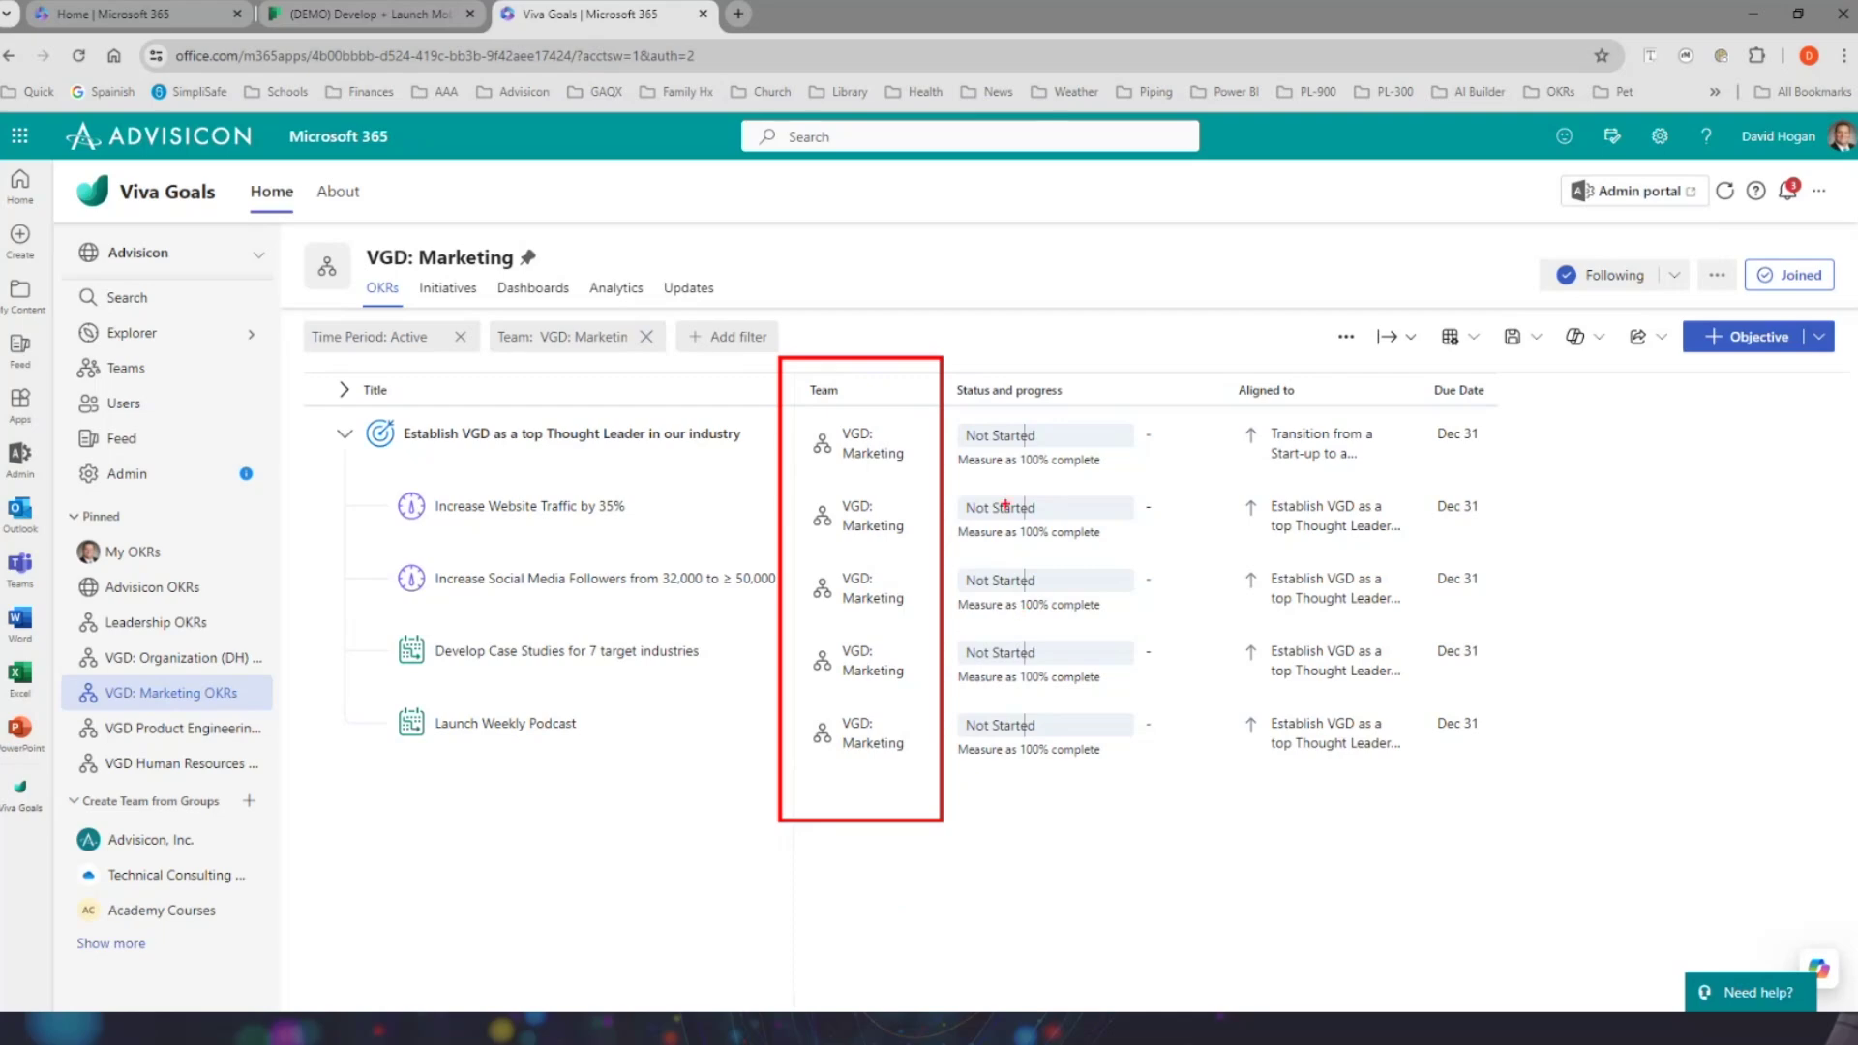
{"action": "mouse_move", "coordinate": [950, 357]}
{"action": "left_mouse_down"}
{"action": "mouse_move", "coordinate": [988, 678]}
{"action": "mouse_move", "coordinate": [1170, 802]}
{"action": "left_mouse_up"}
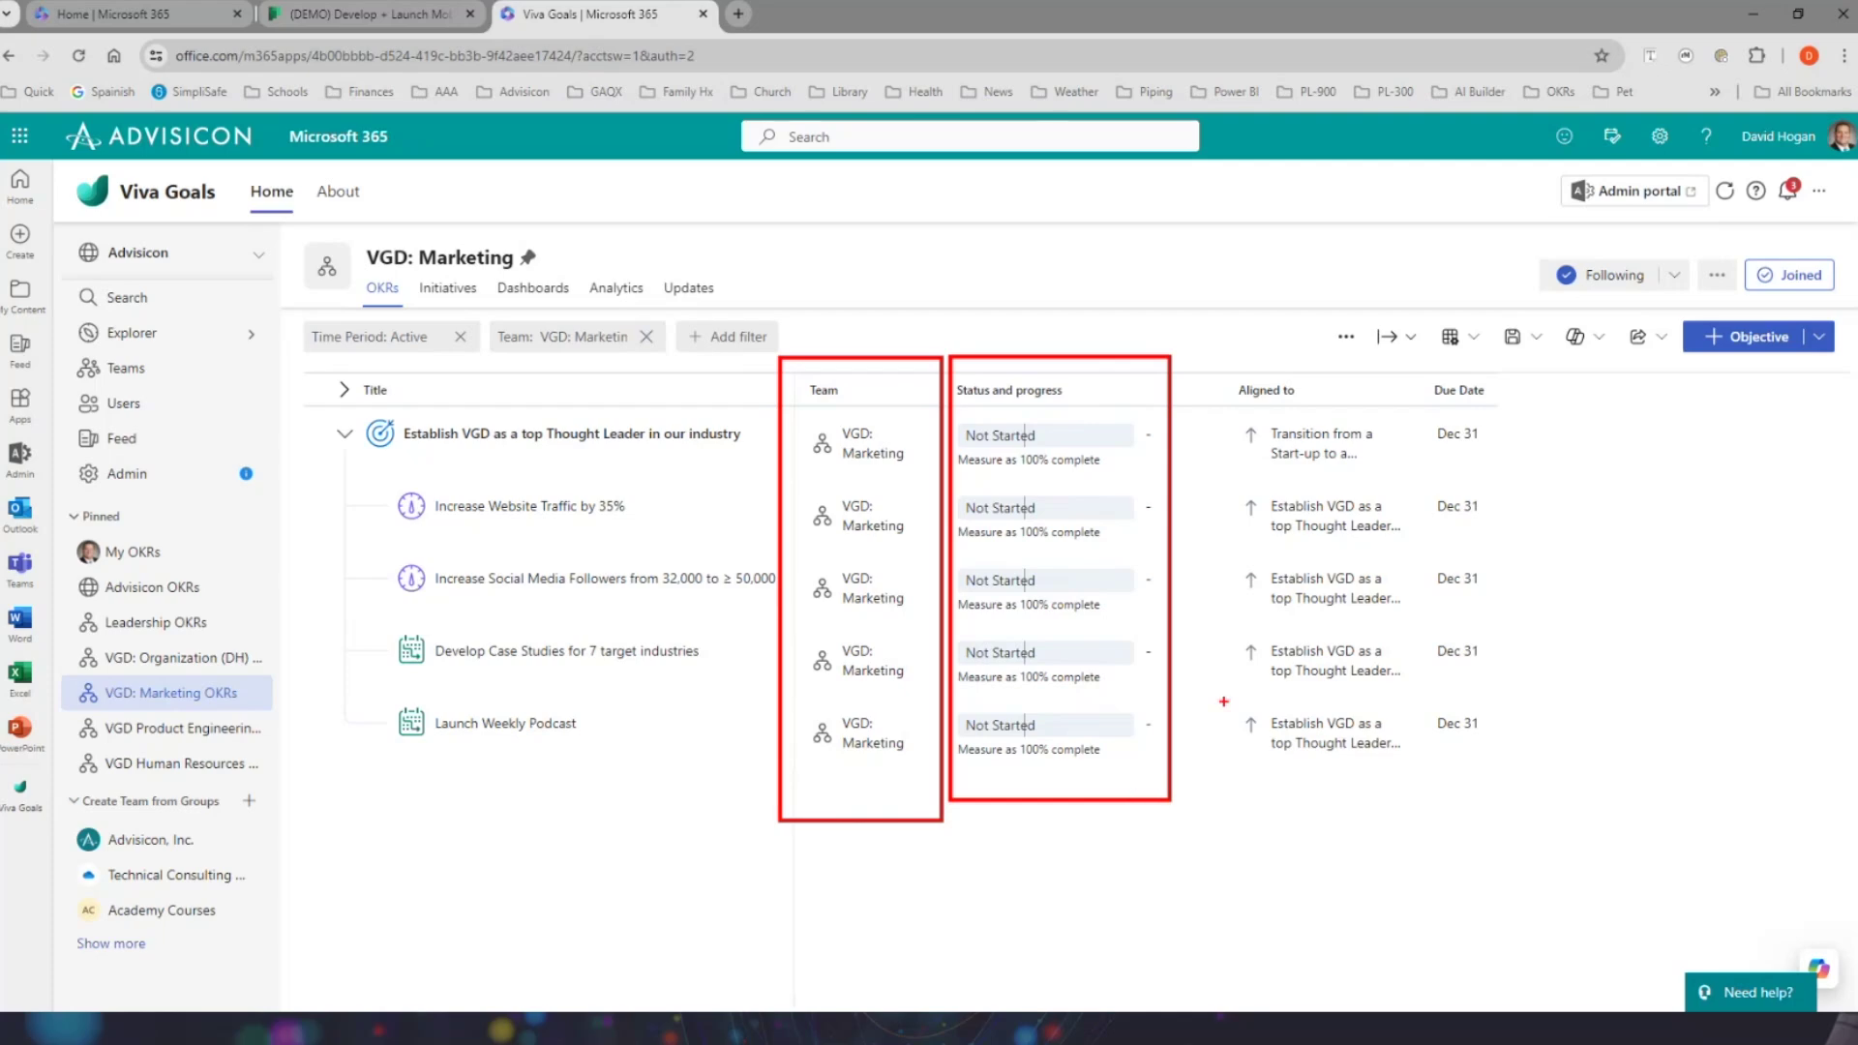
{"action": "mouse_move", "coordinate": [1204, 356]}
{"action": "left_mouse_down"}
{"action": "mouse_move", "coordinate": [1332, 851]}
{"action": "mouse_move", "coordinate": [1413, 838]}
{"action": "left_mouse_up"}
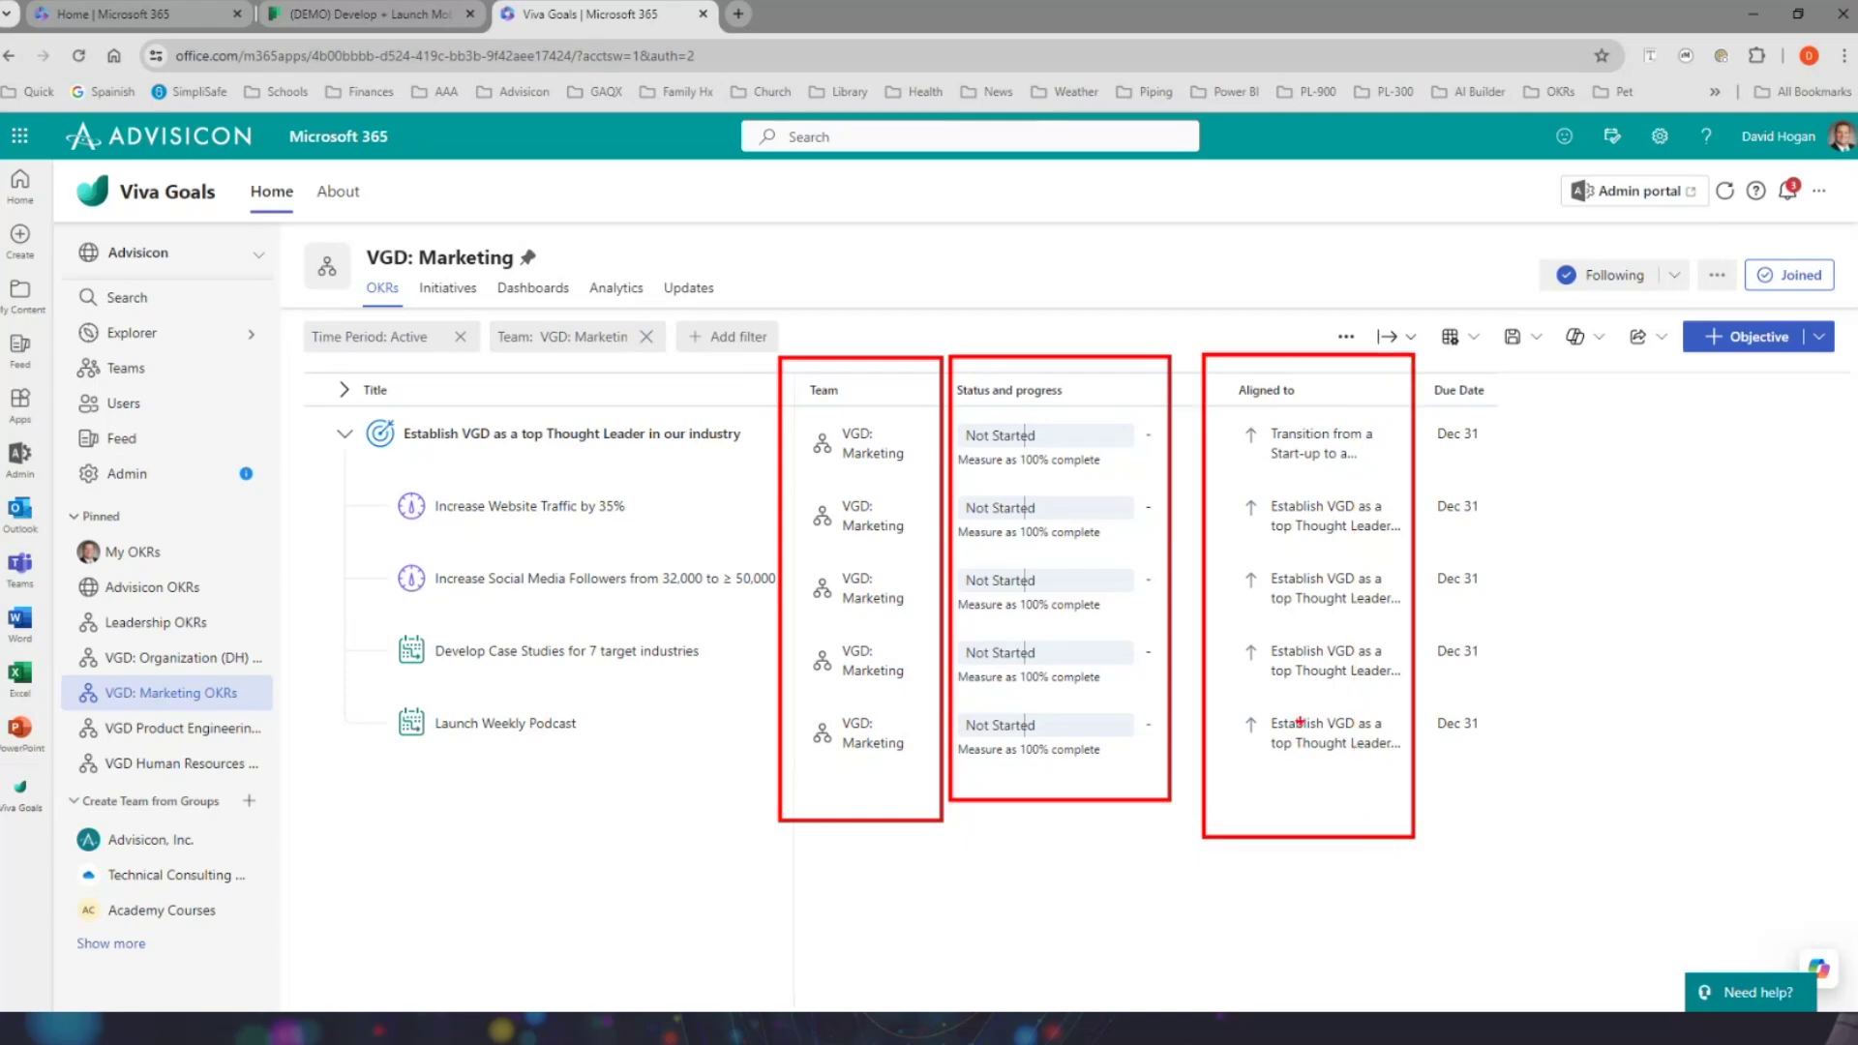
{"action": "mouse_move", "coordinate": [1302, 701]}
{"action": "left_mouse_down"}
{"action": "mouse_move", "coordinate": [1273, 693]}
{"action": "mouse_move", "coordinate": [1224, 743]}
{"action": "mouse_move", "coordinate": [1366, 760]}
{"action": "mouse_move", "coordinate": [1401, 740]}
{"action": "mouse_move", "coordinate": [1267, 695]}
{"action": "left_mouse_up"}
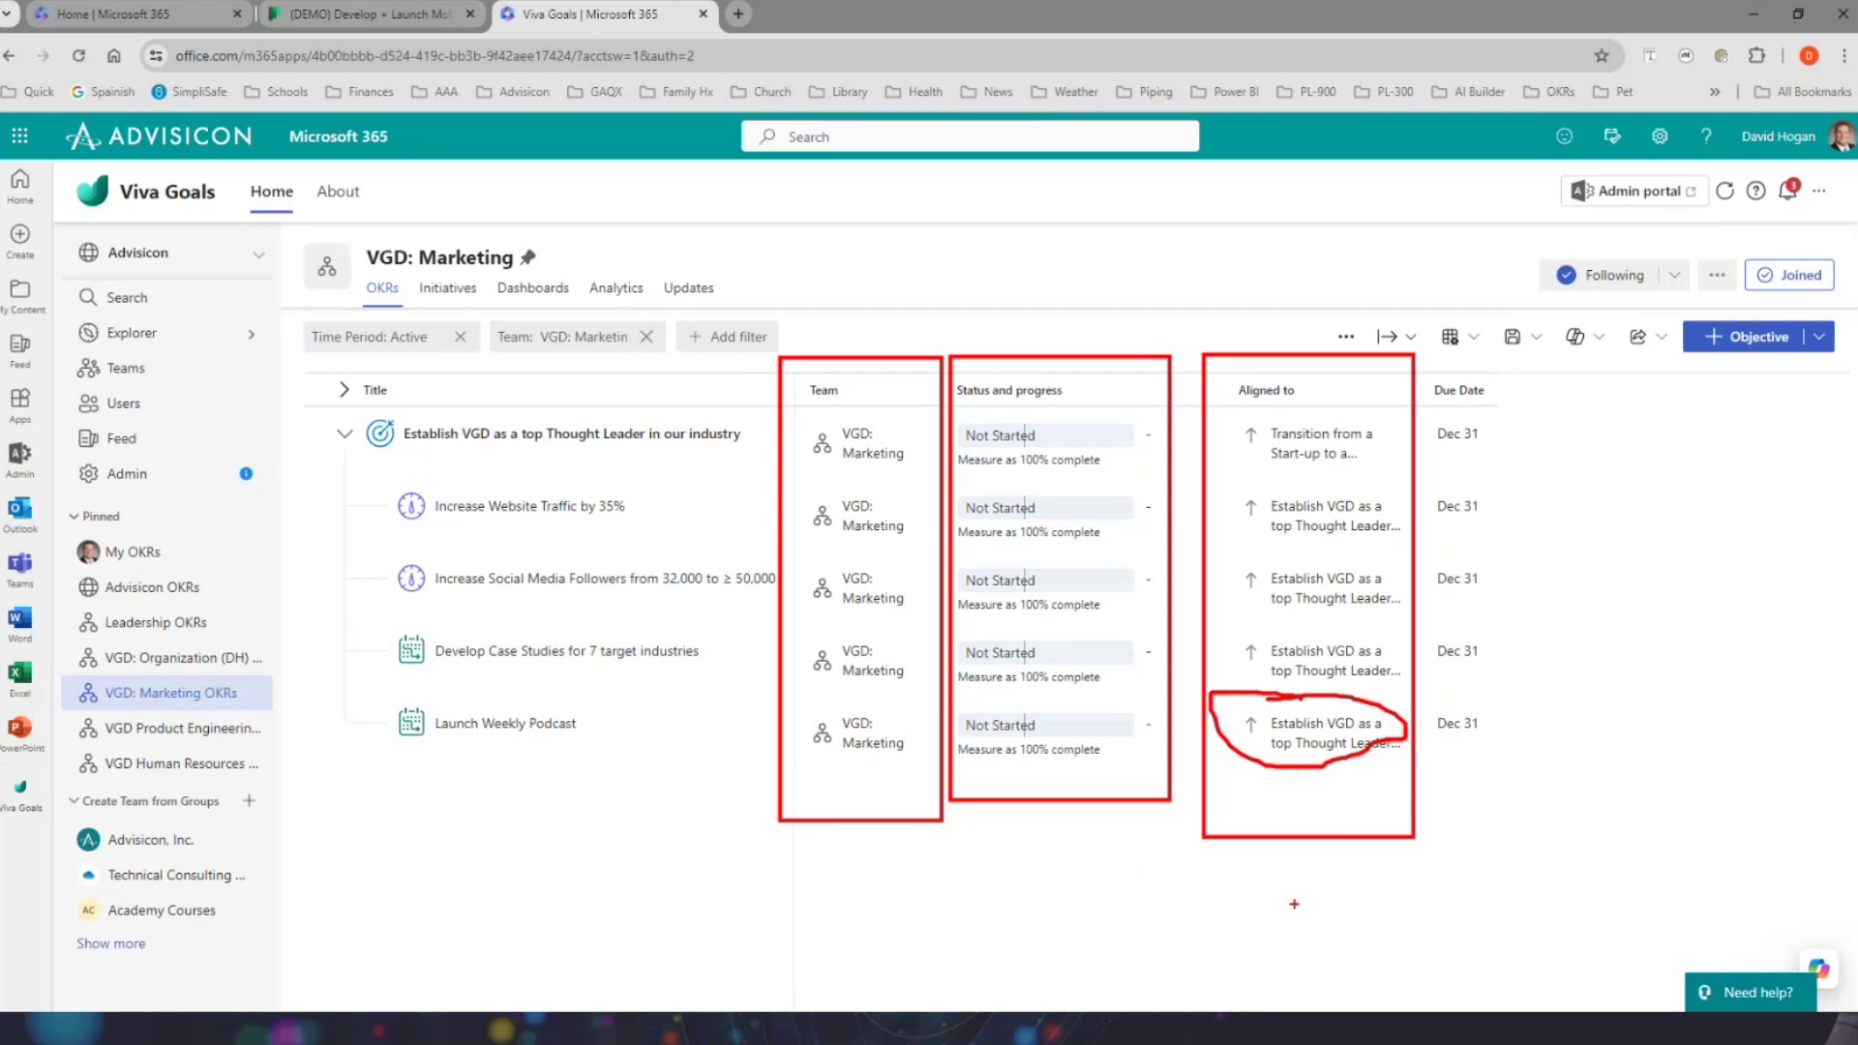
{"action": "key", "text": "Escape"}
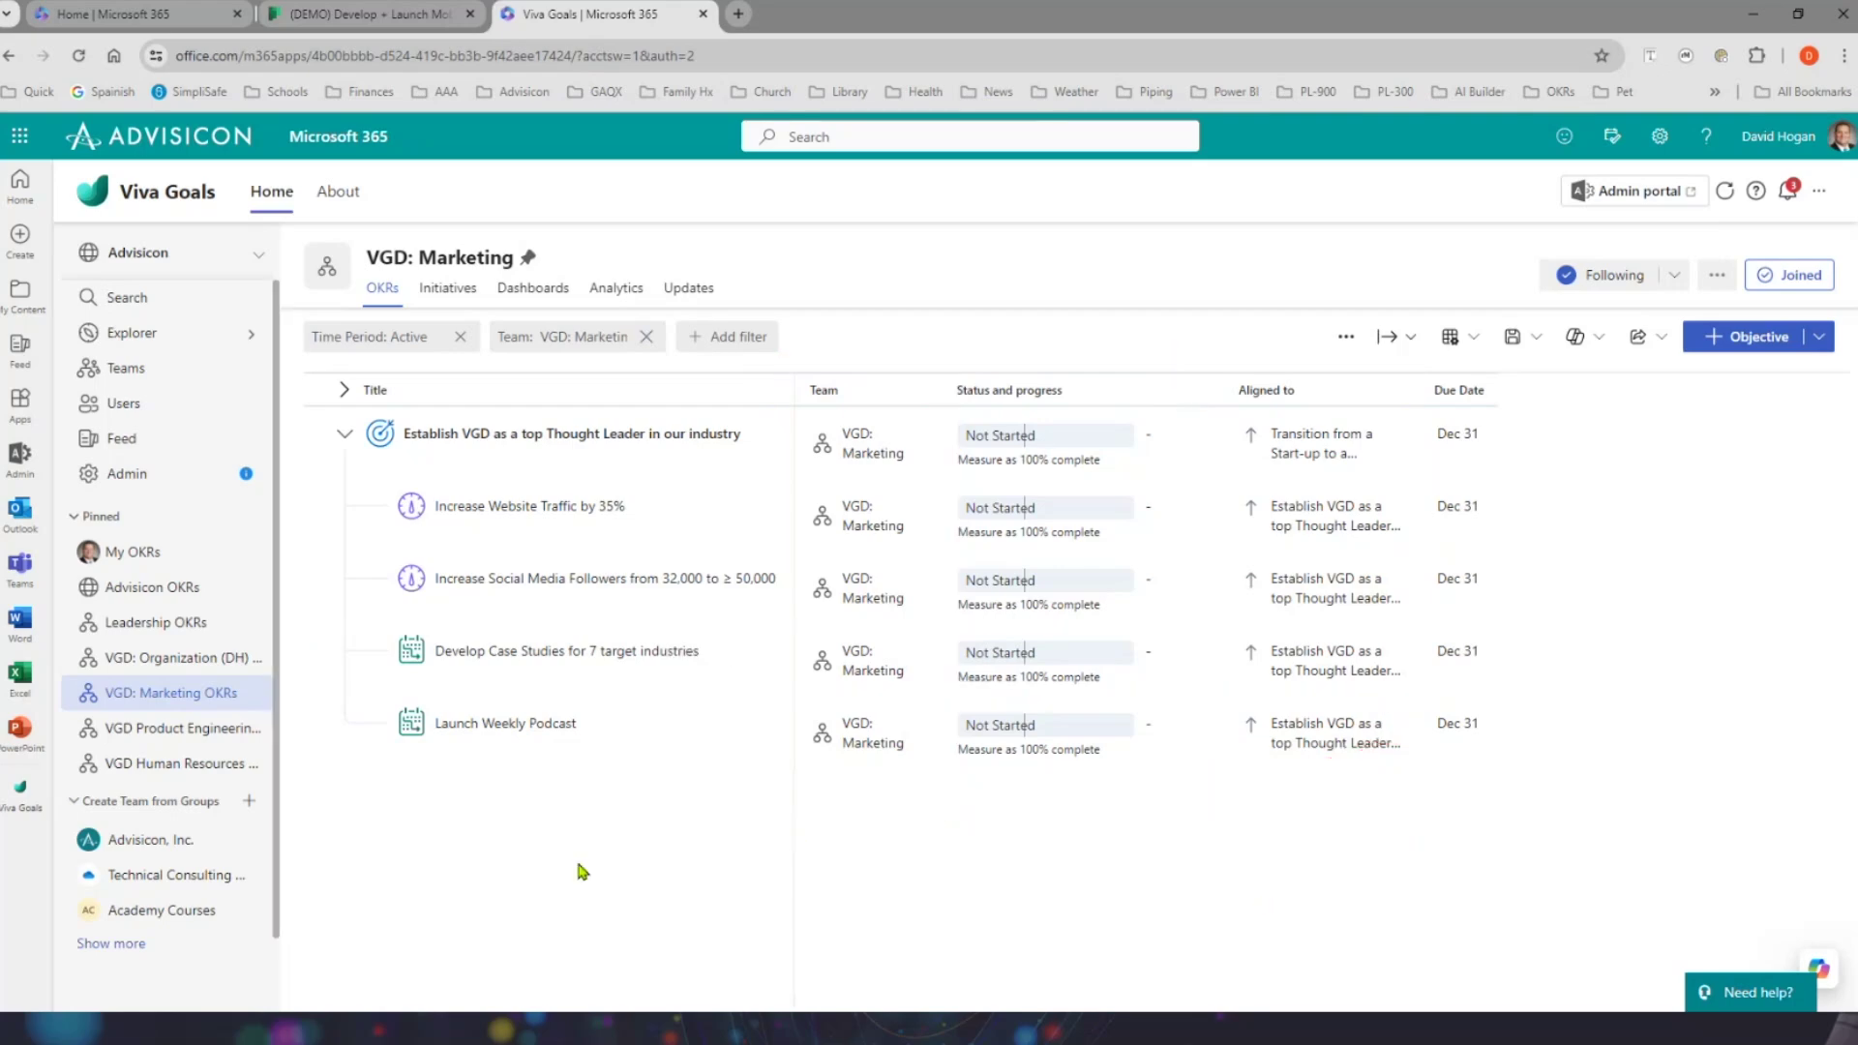
- Review the VGD: Organization (DH) and Product Engineering OKRs, then open VGD Human Resources
{"action": "left_click", "coordinate": [179, 659]}
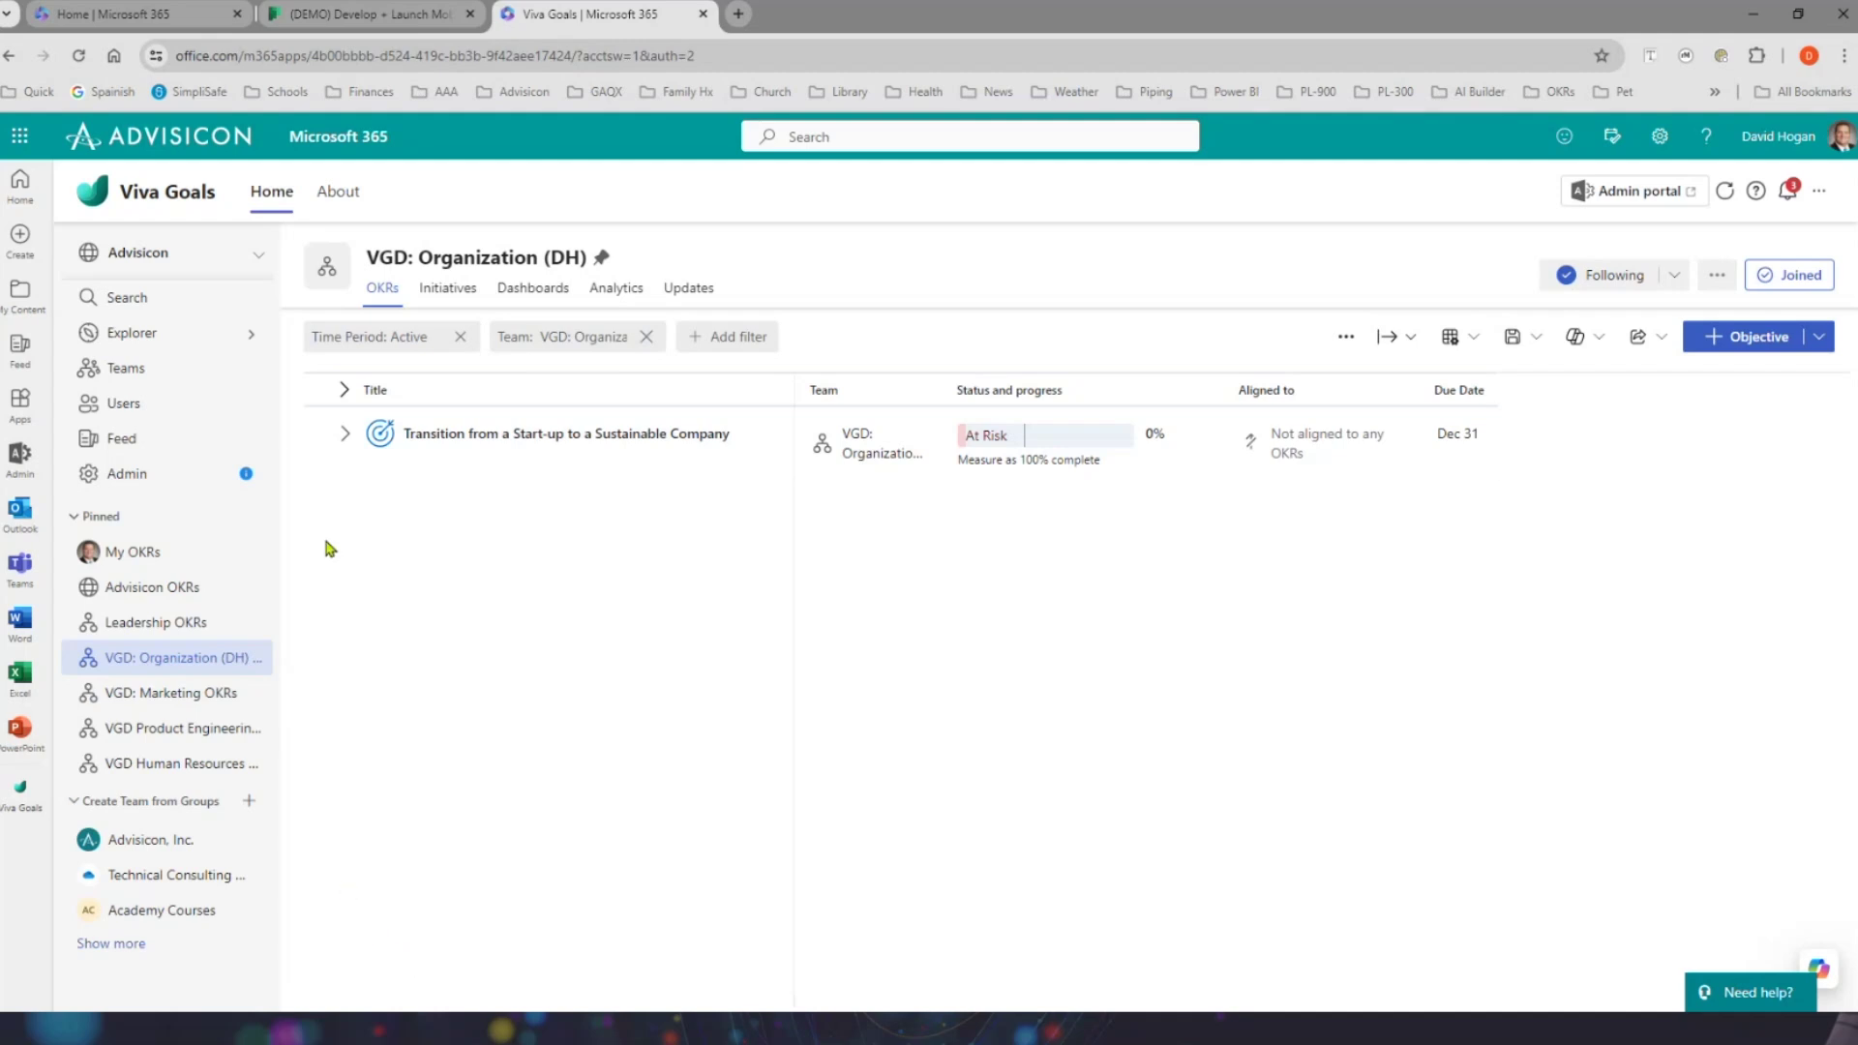
{"action": "left_click", "coordinate": [341, 437]}
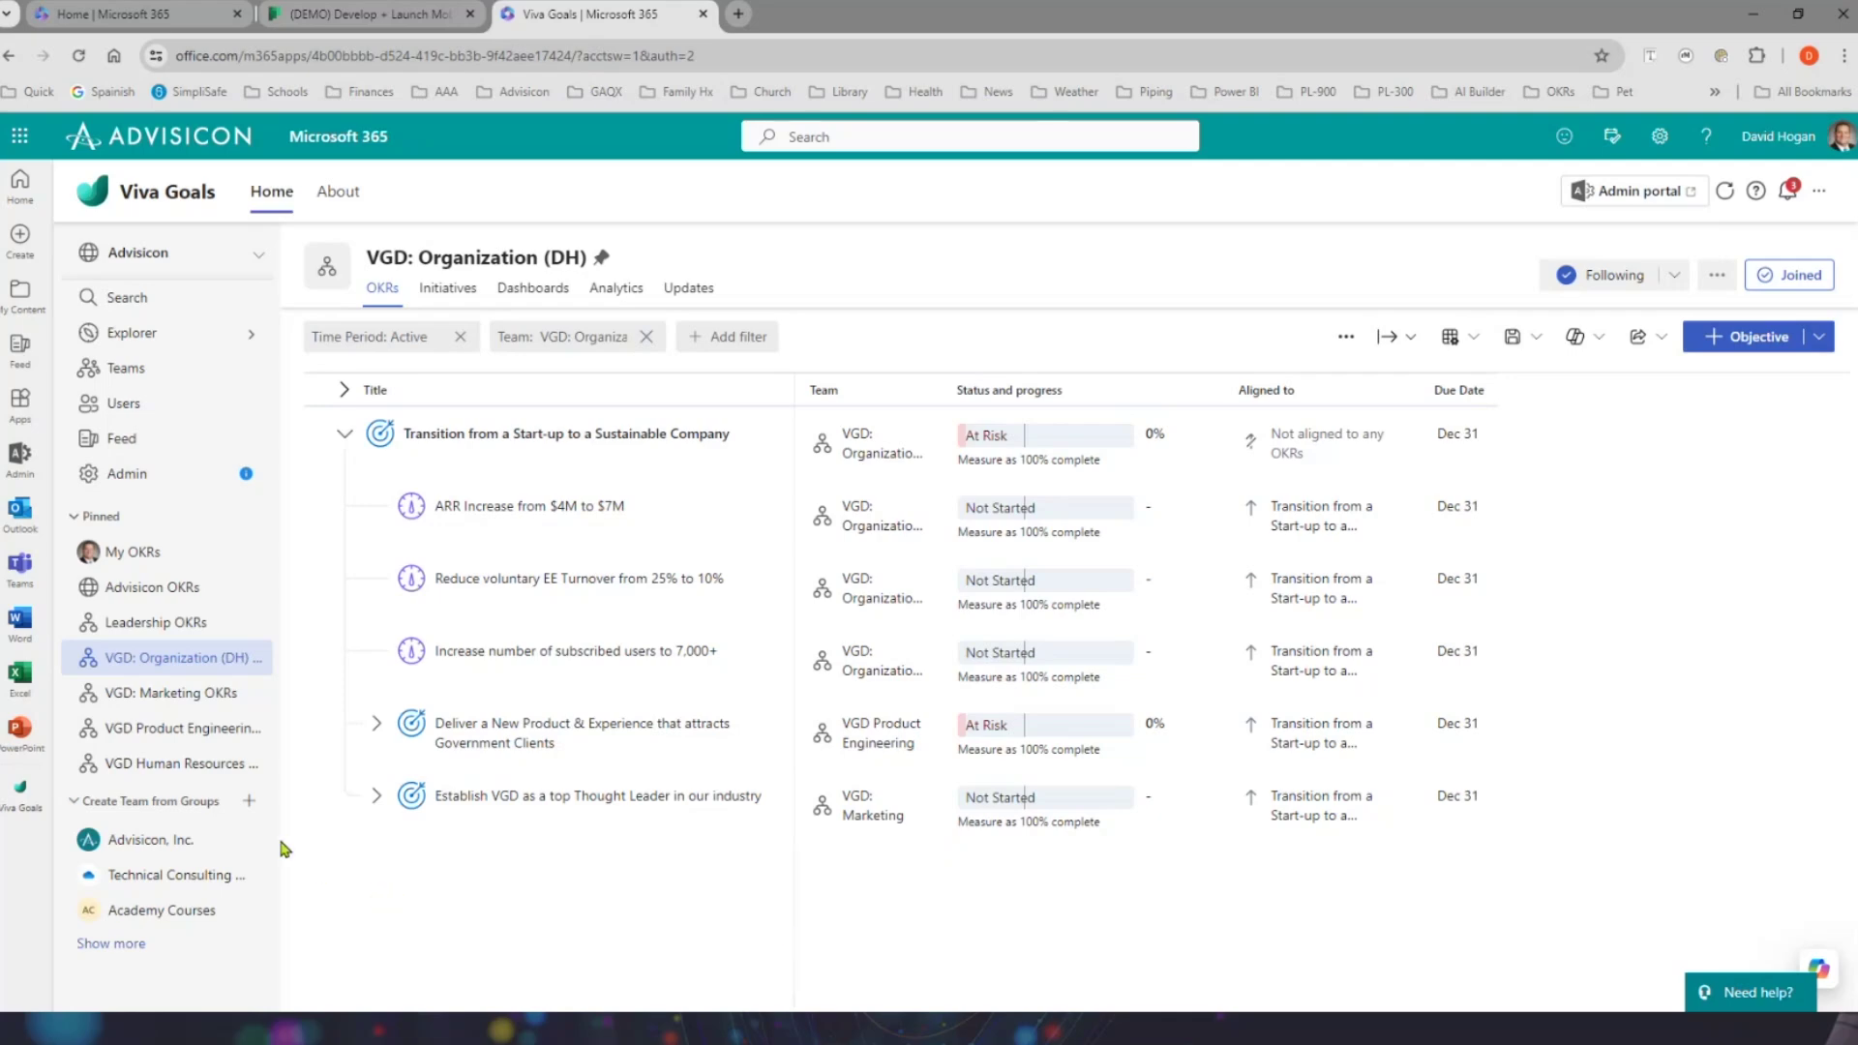
{"action": "left_click", "coordinate": [171, 730]}
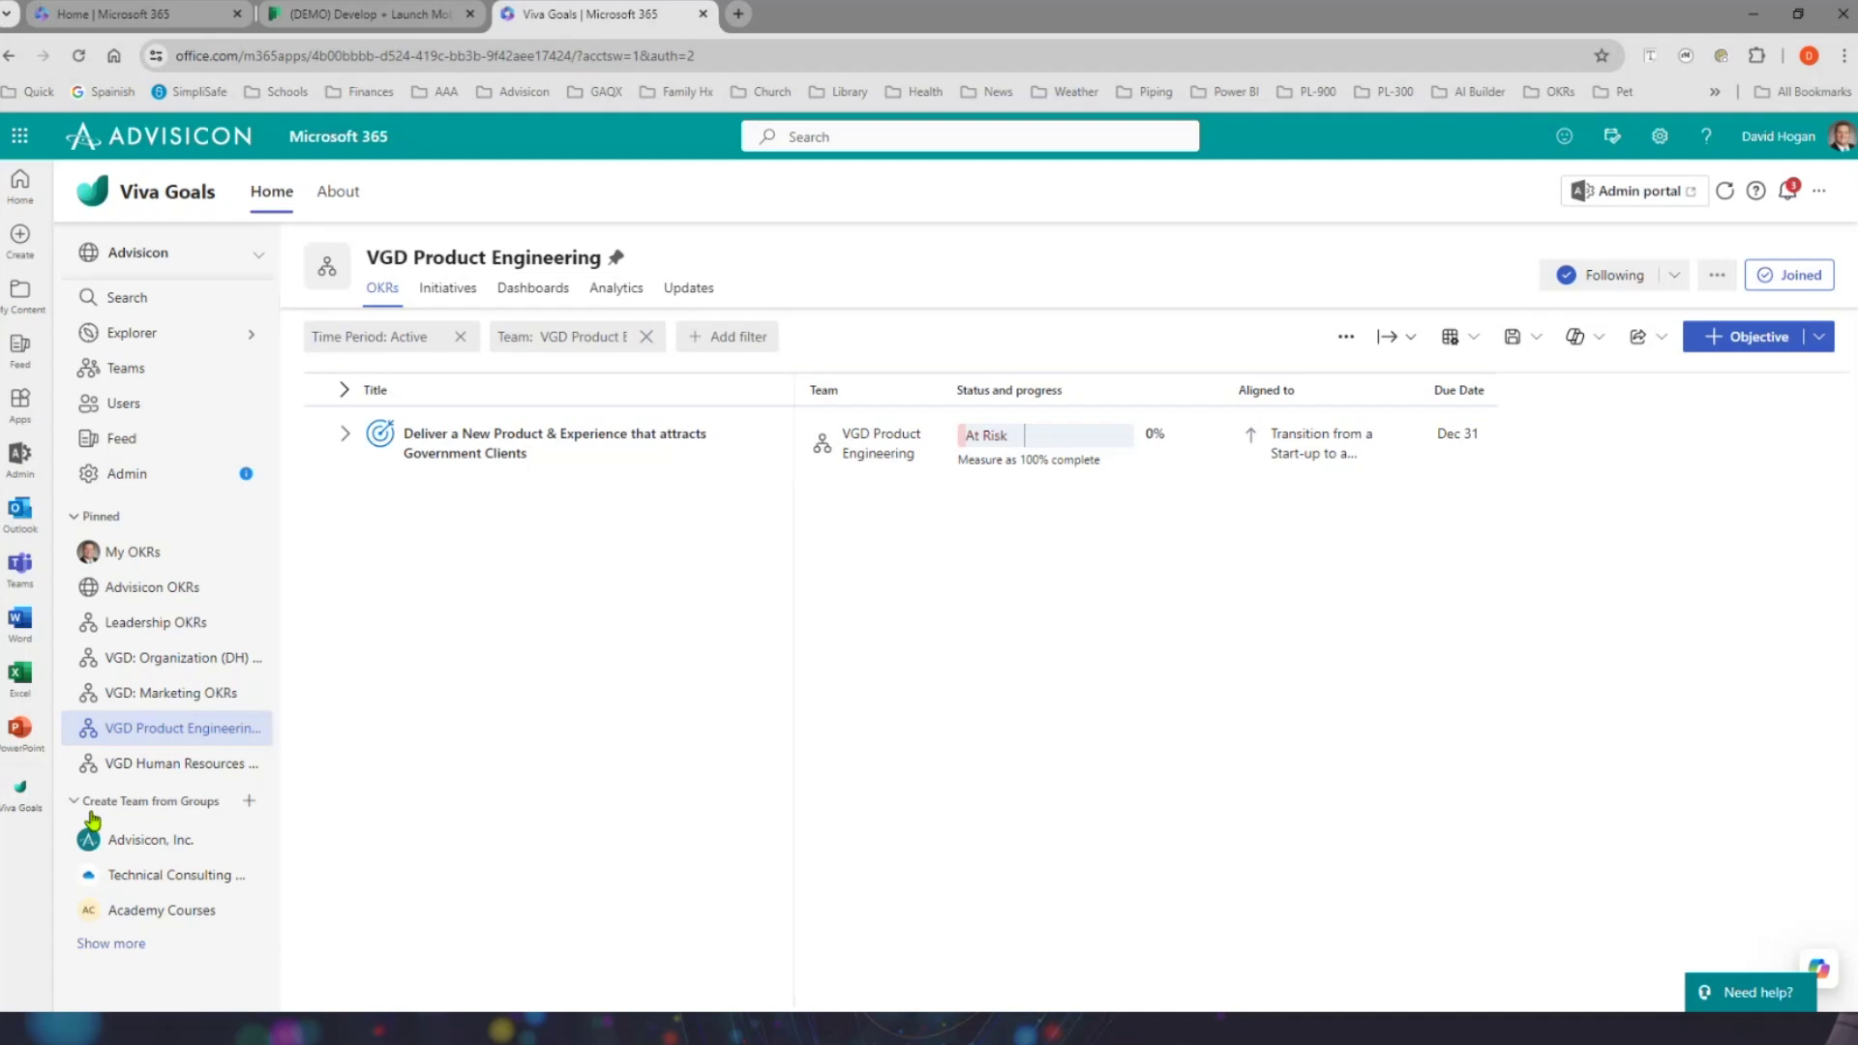
{"action": "left_click", "coordinate": [125, 669]}
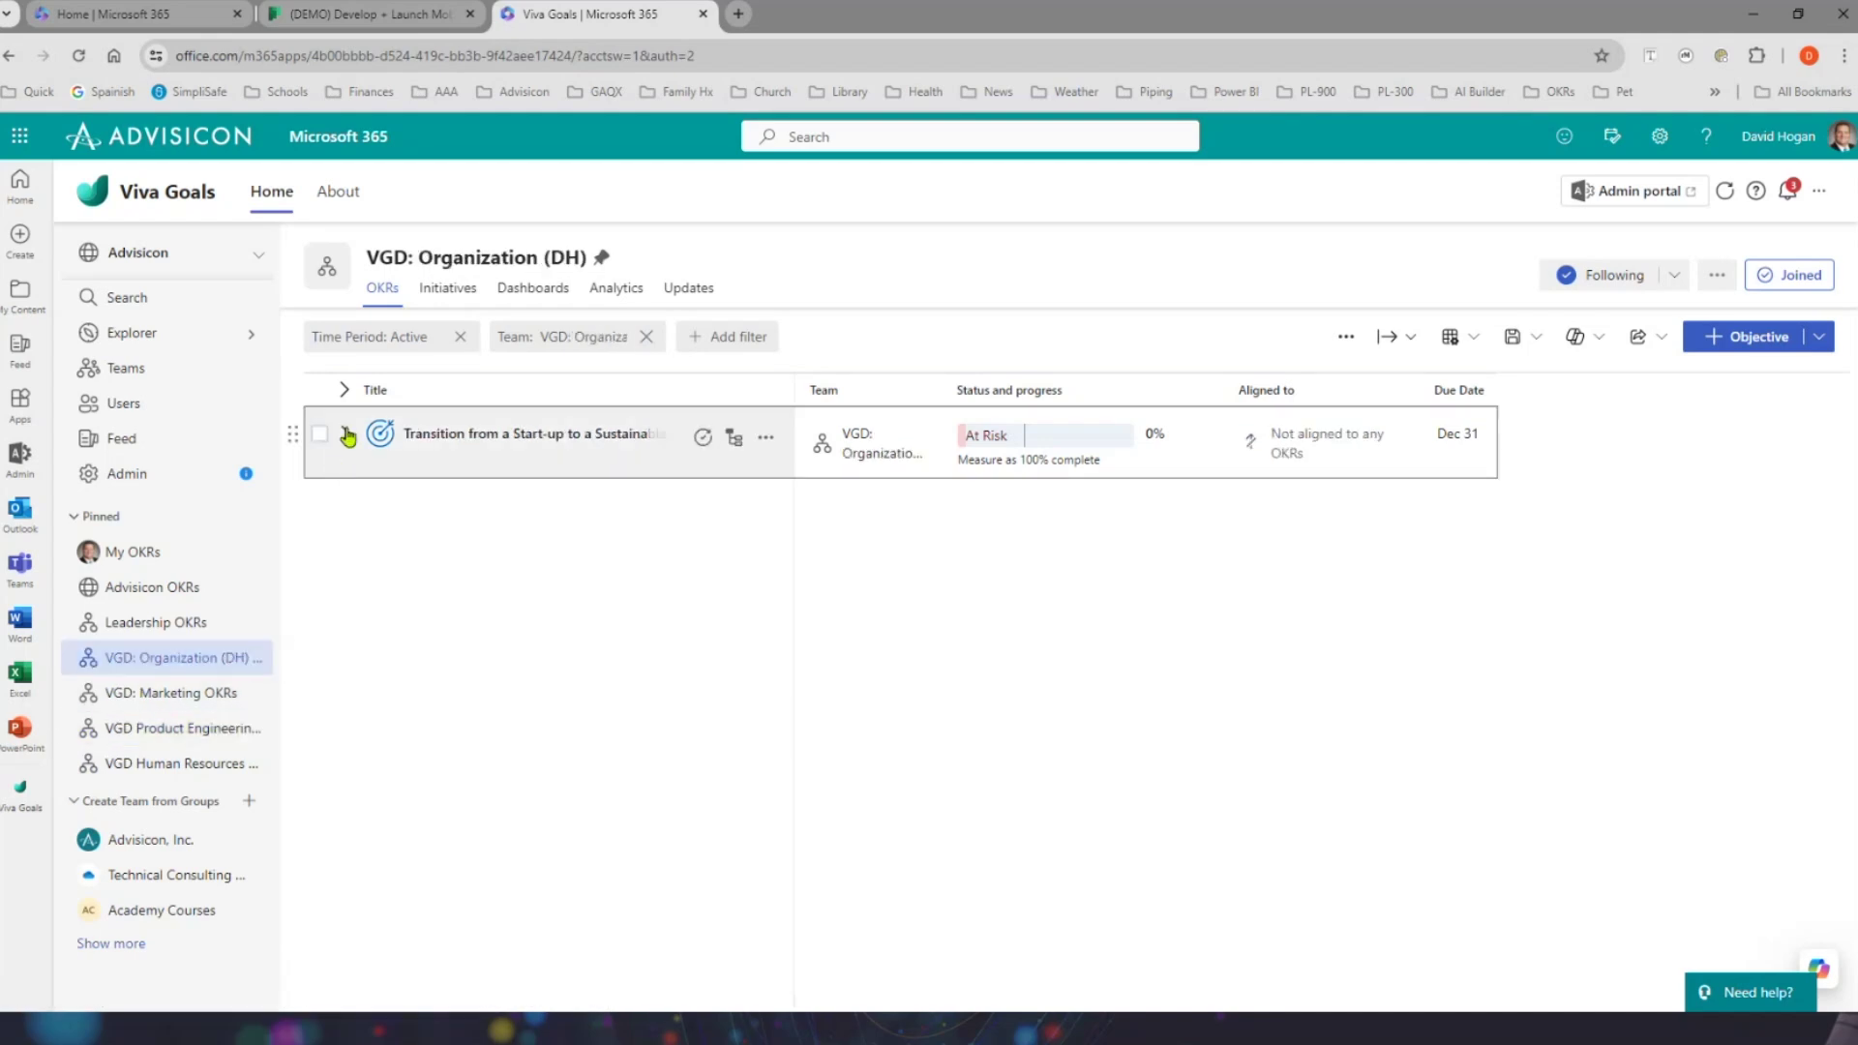
{"action": "left_click", "coordinate": [345, 434]}
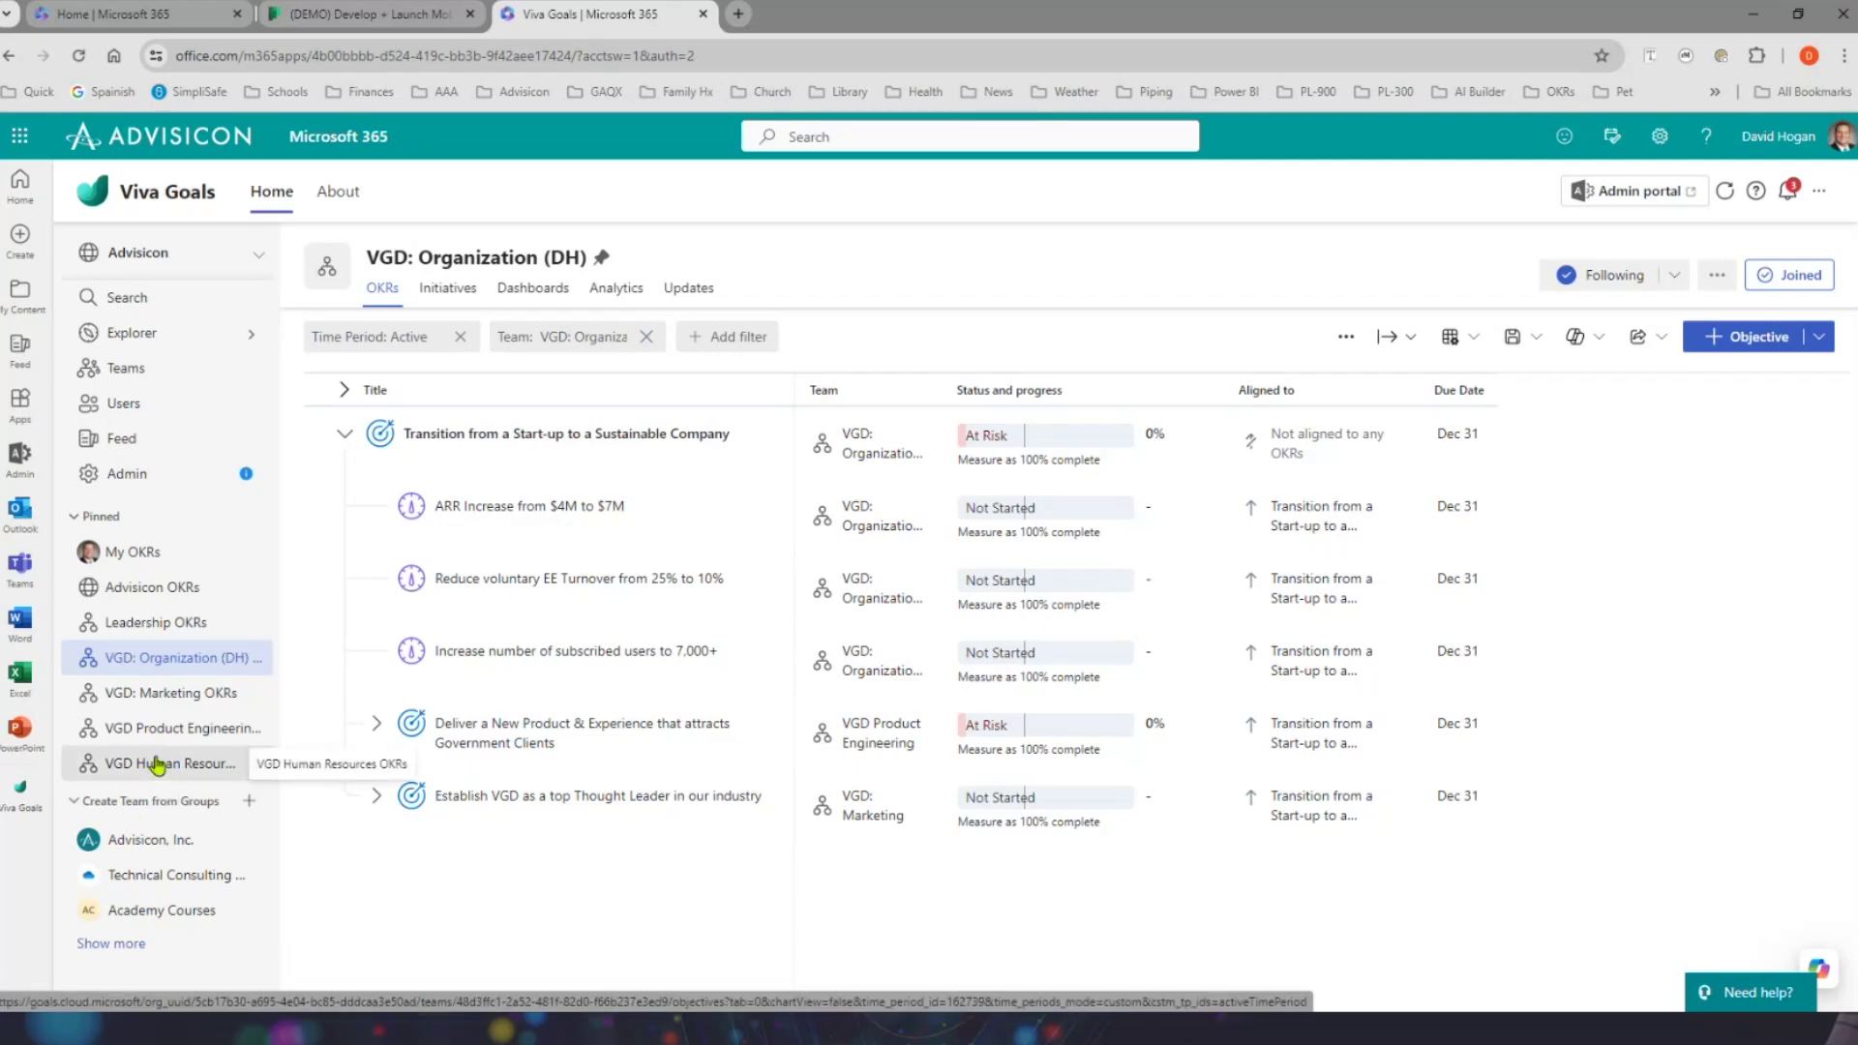
{"action": "left_click", "coordinate": [158, 763]}
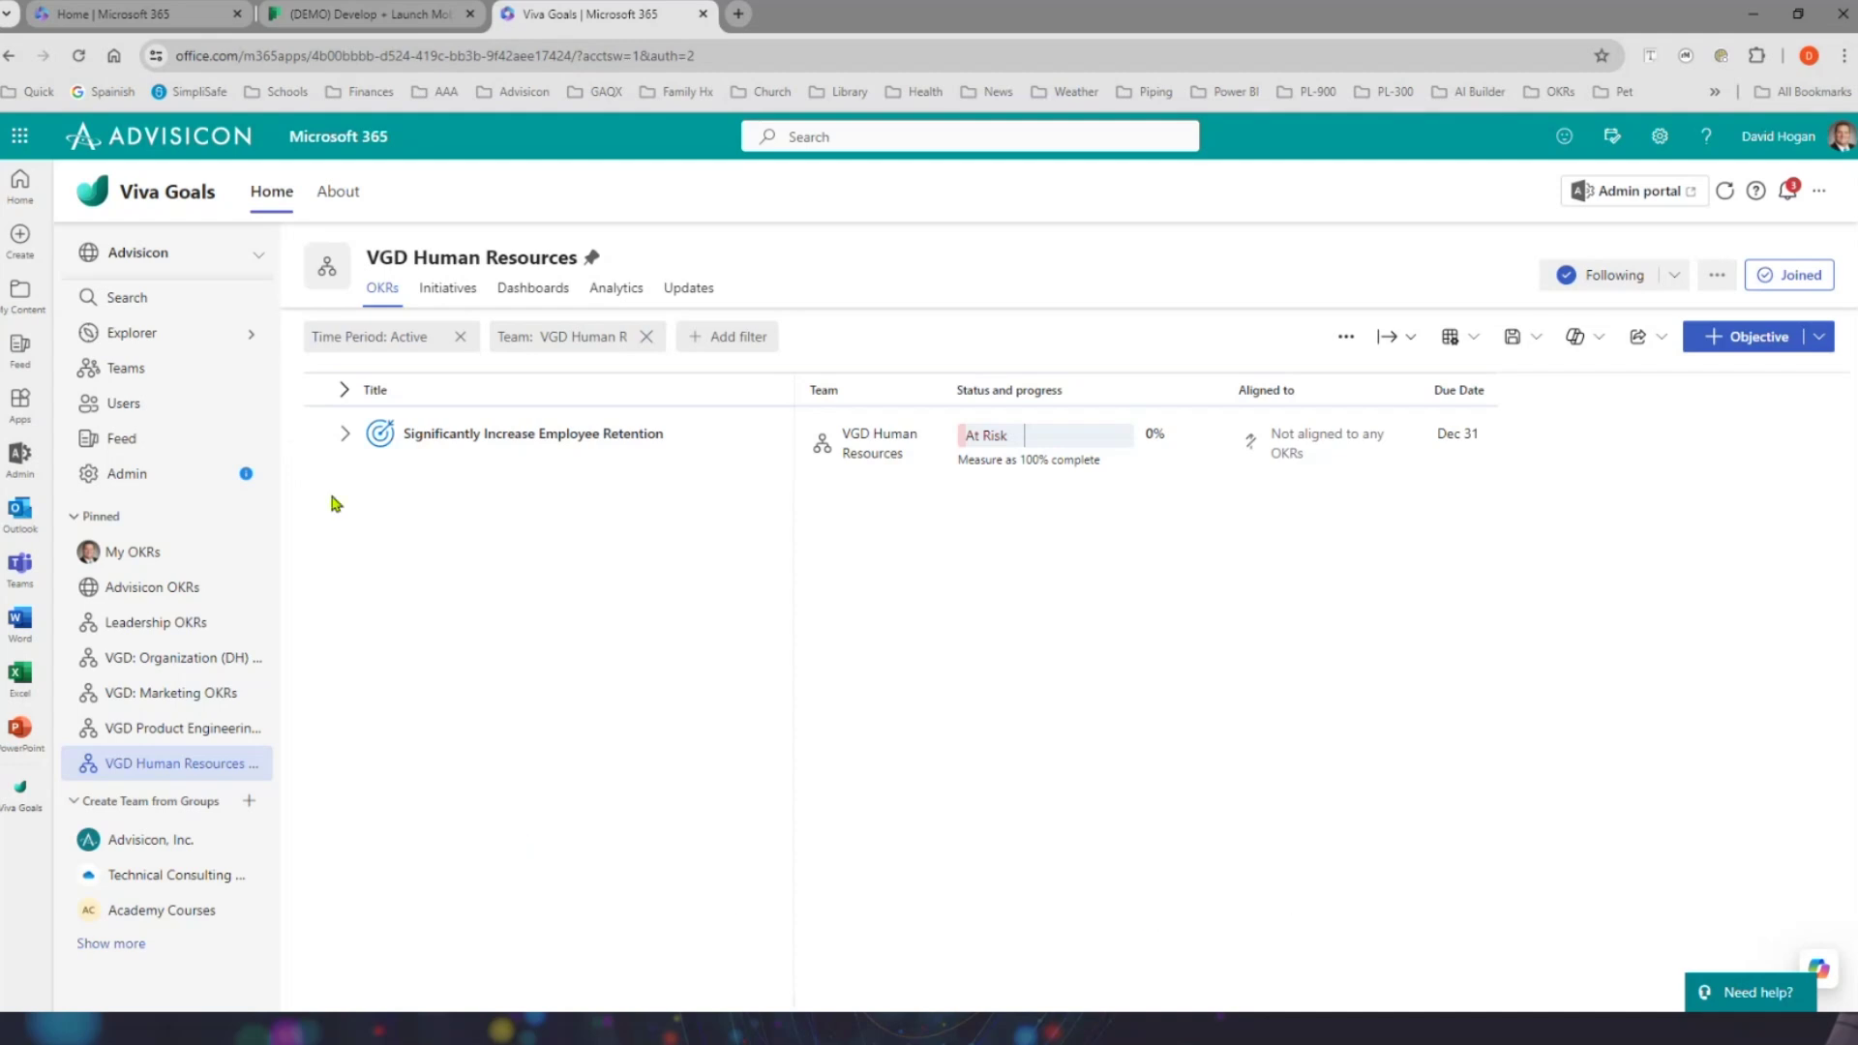
- Start a Human Resources objective titled 'New Hiring Portal to attract top talent'
{"action": "left_click", "coordinate": [1737, 339]}
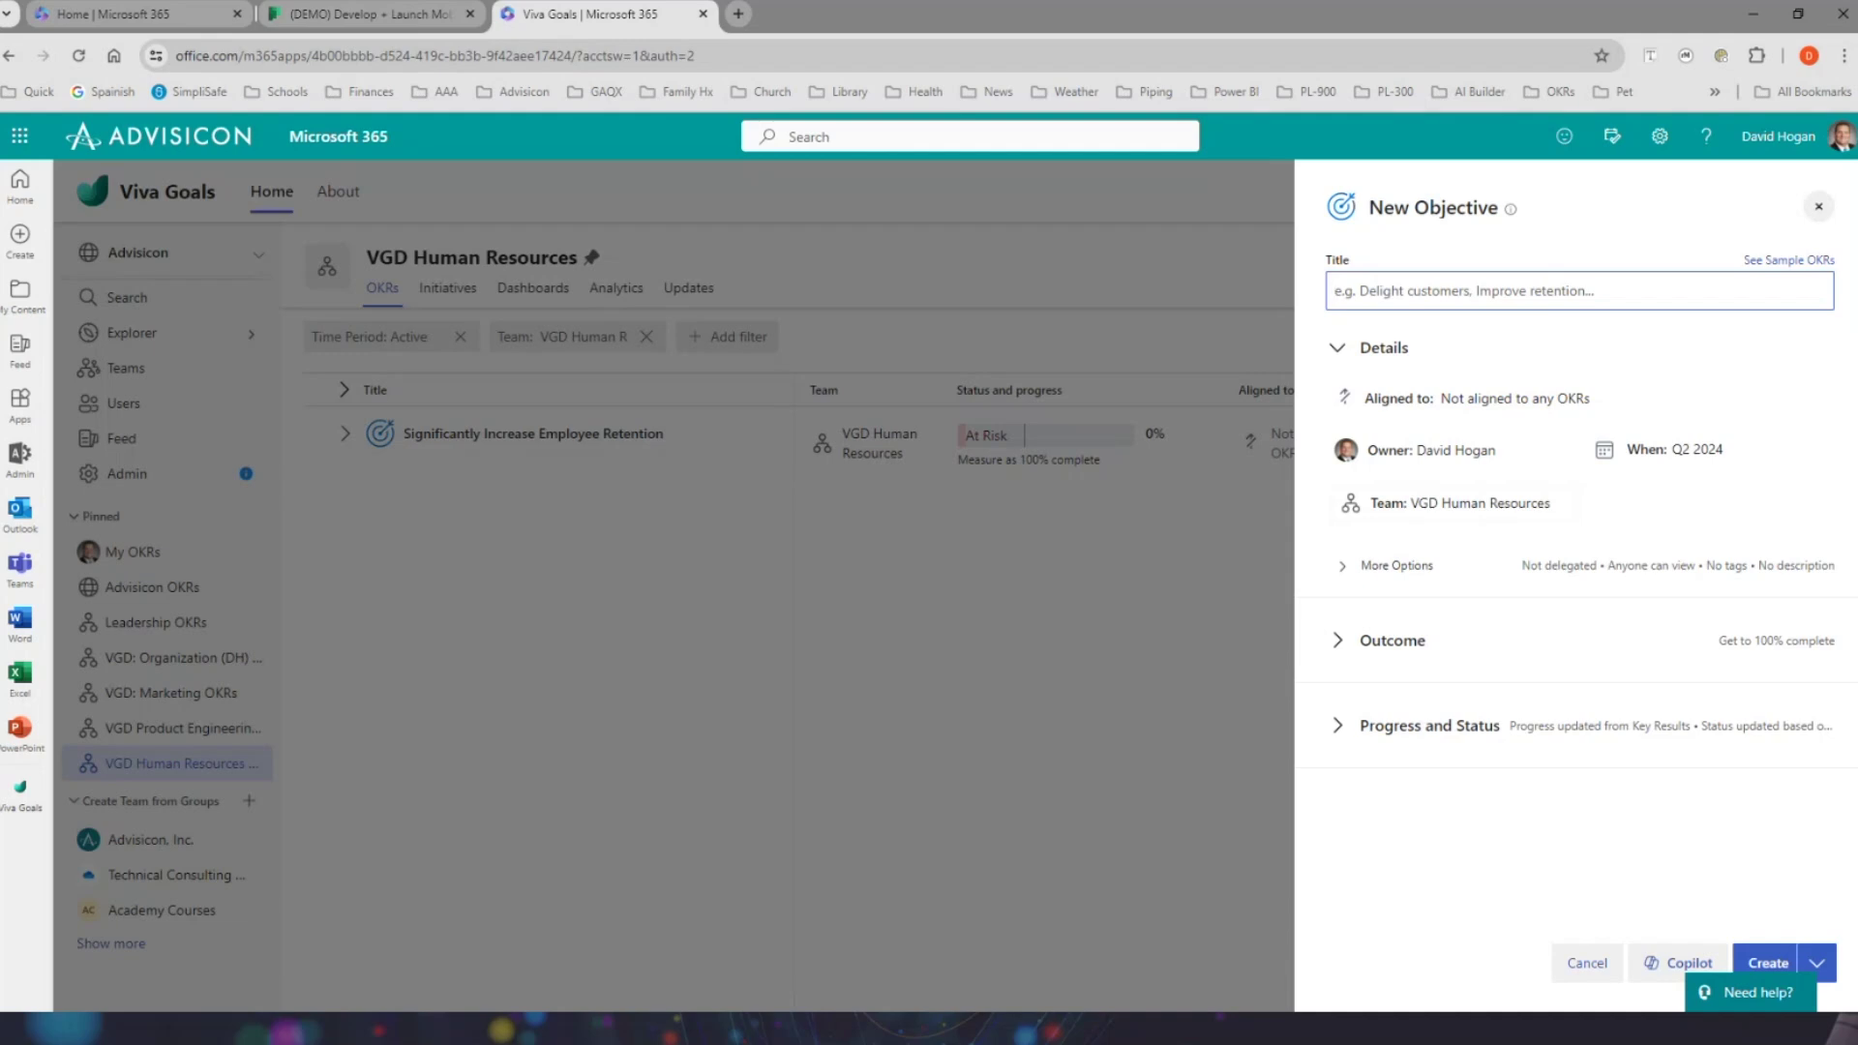
{"action": "type", "text": "N"}
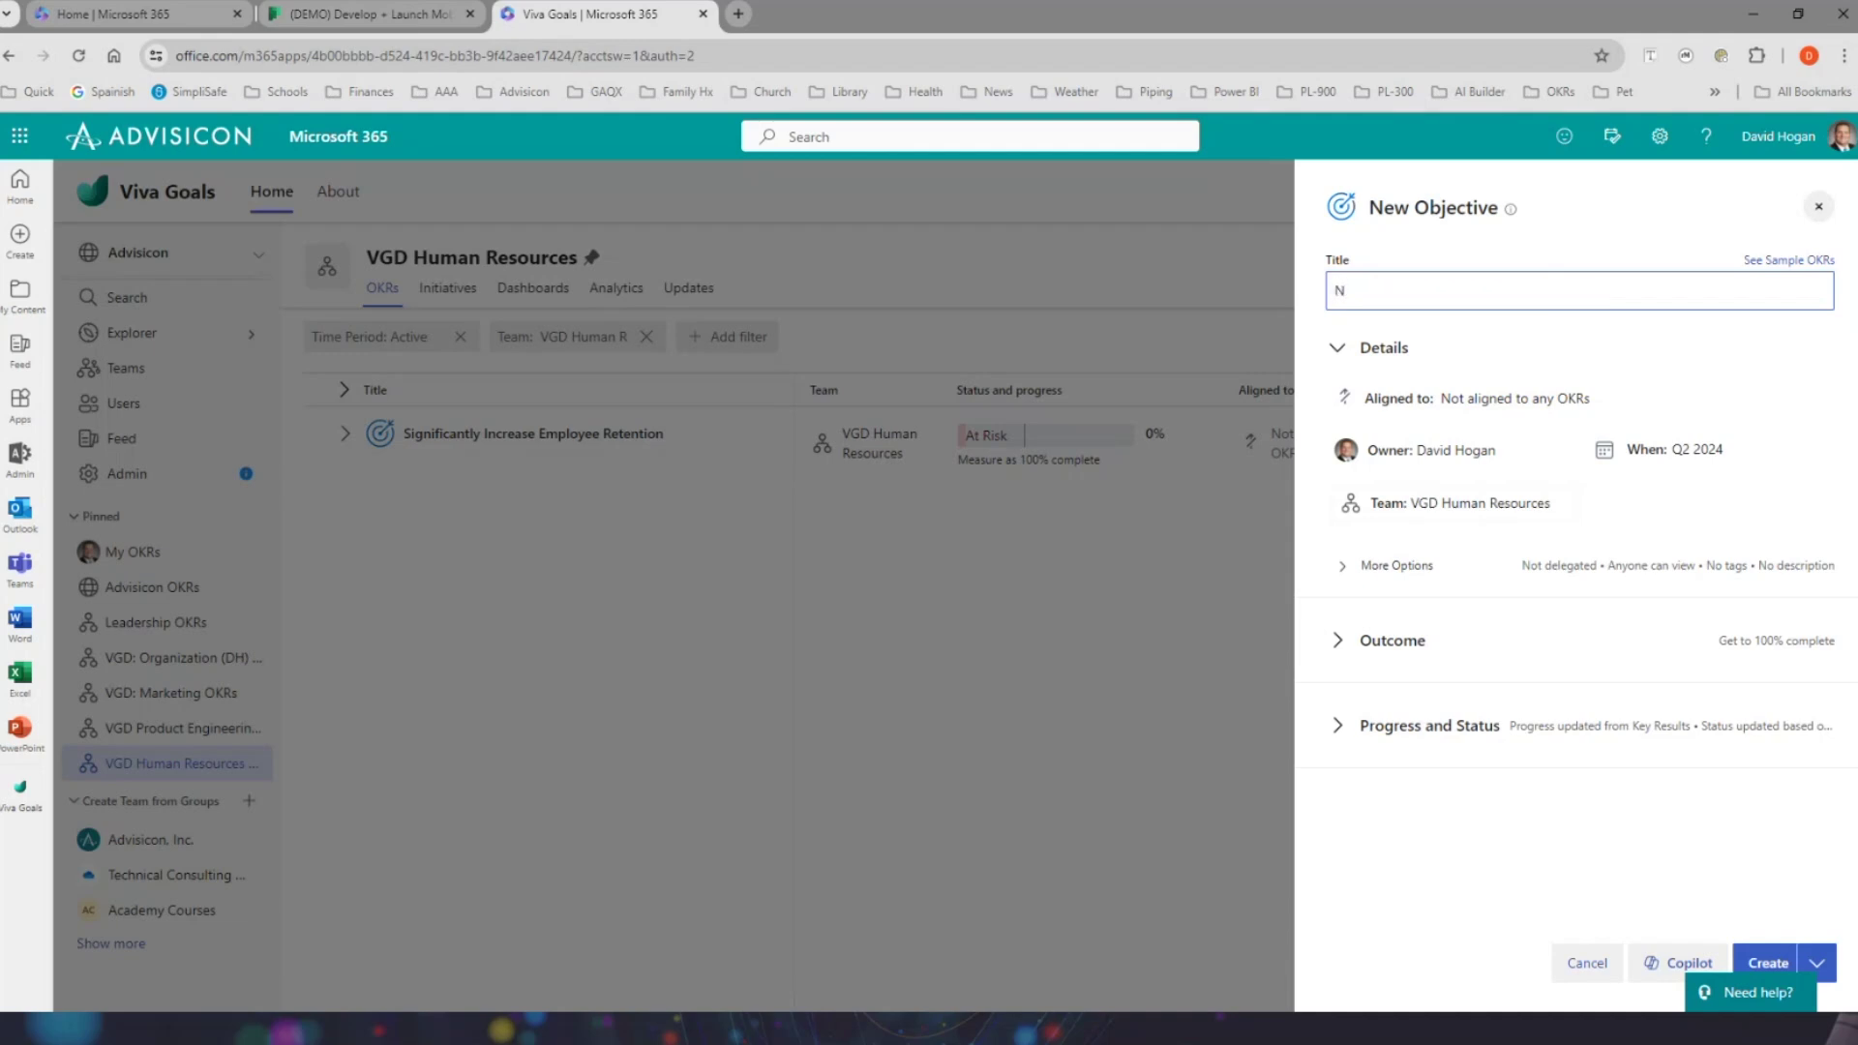
{"action": "type", "text": "ew Hiring Portal to attract top talent"}
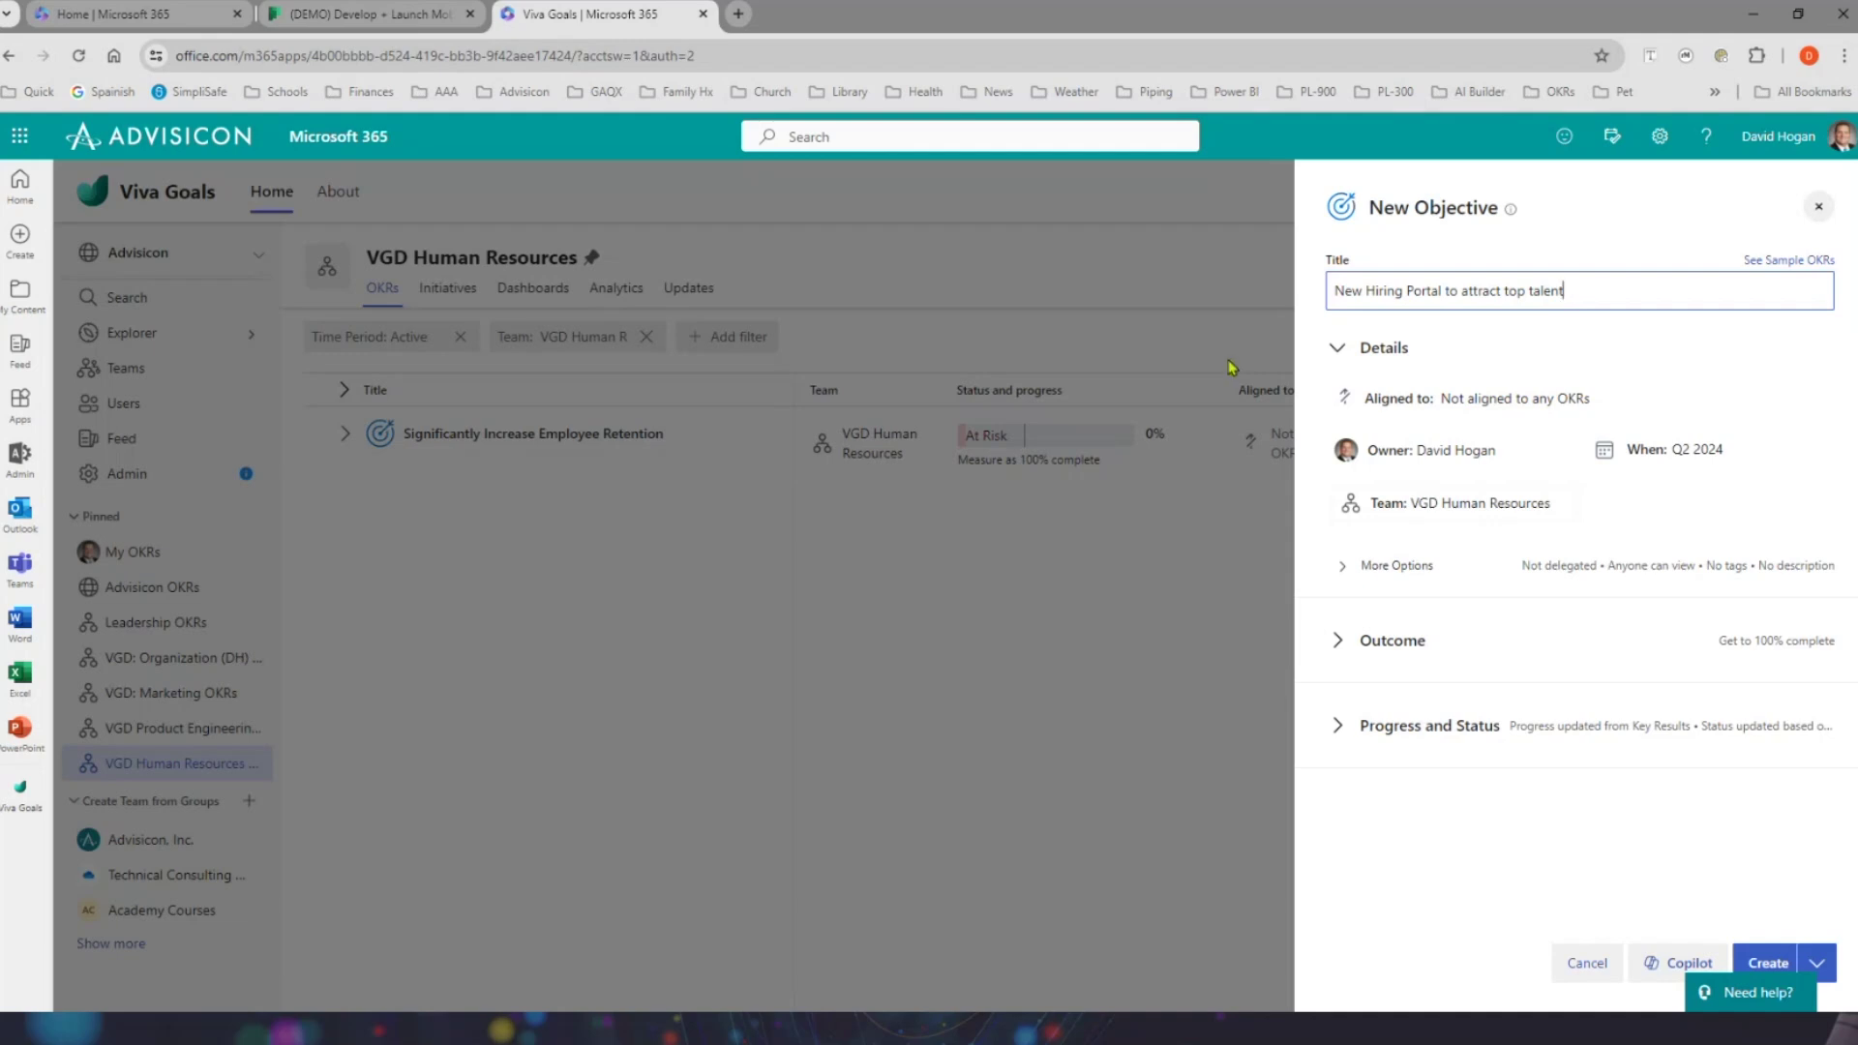
- Set the objective's period to Annual 2024 and create it
{"action": "left_click", "coordinate": [1657, 447]}
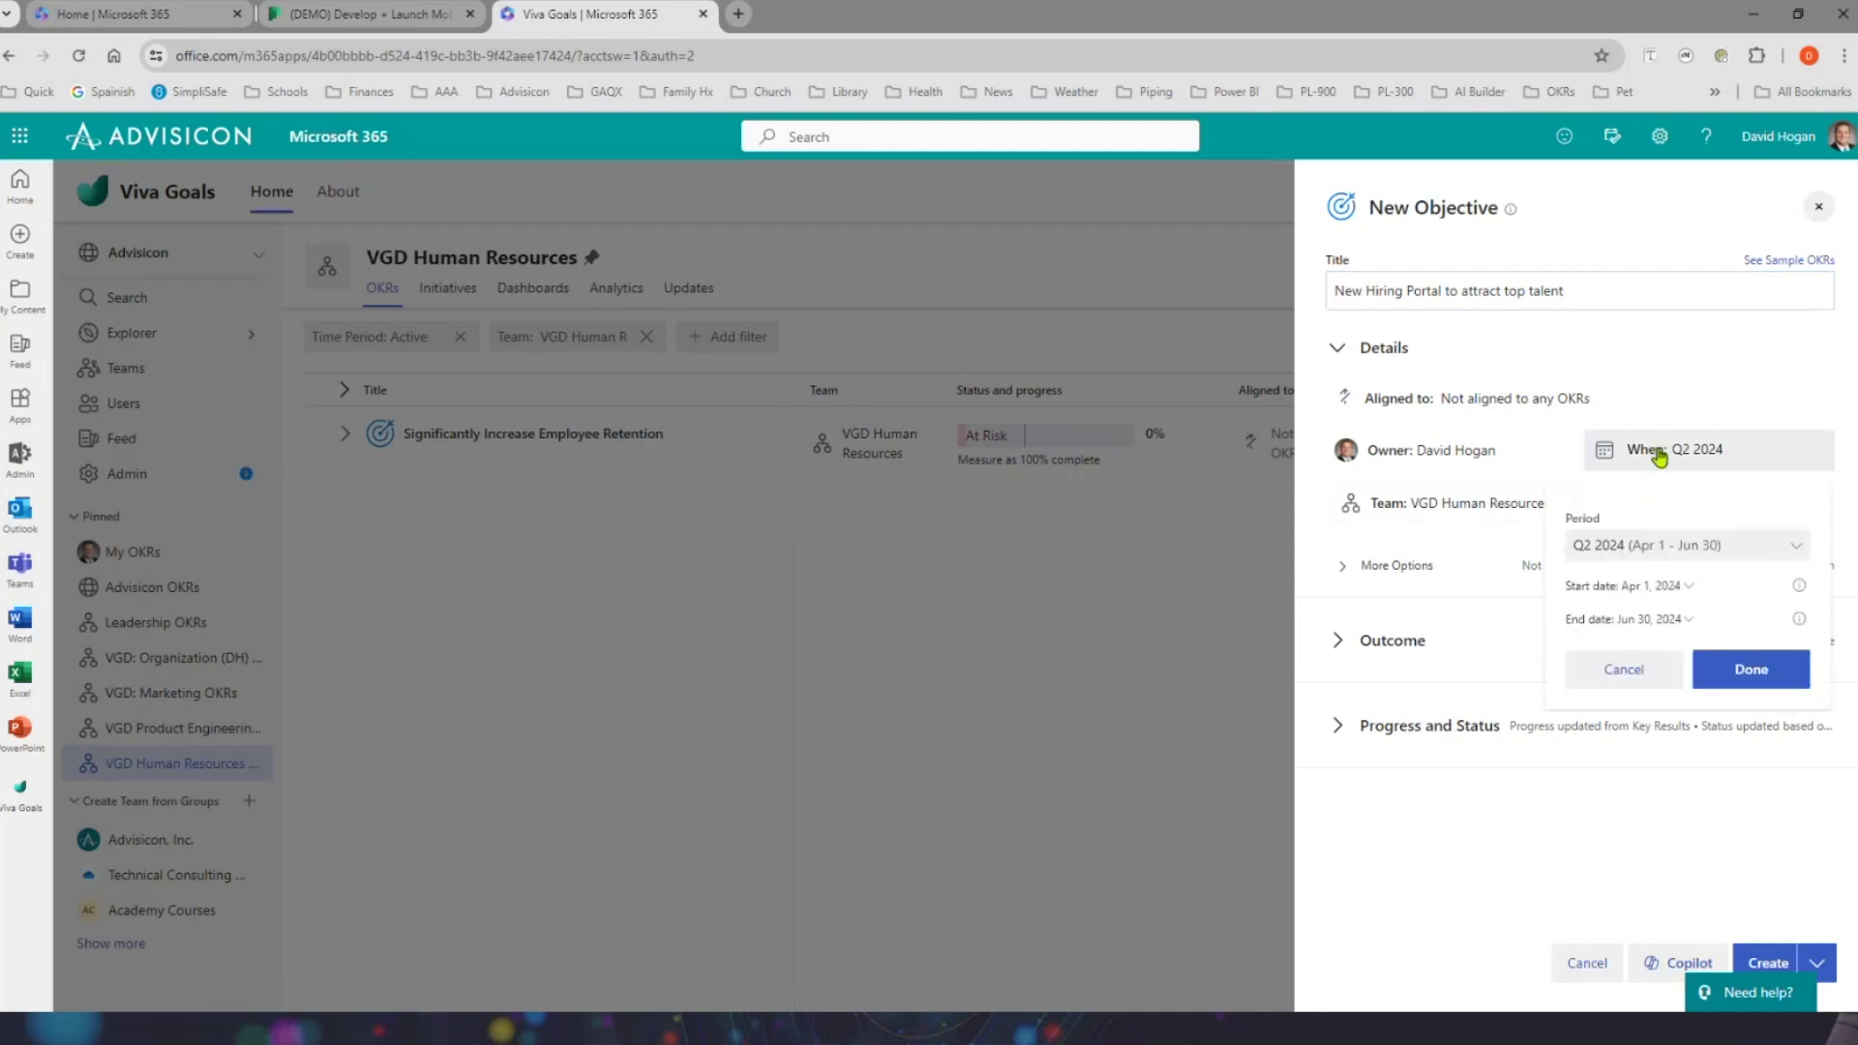
{"action": "left_click", "coordinate": [1657, 449]}
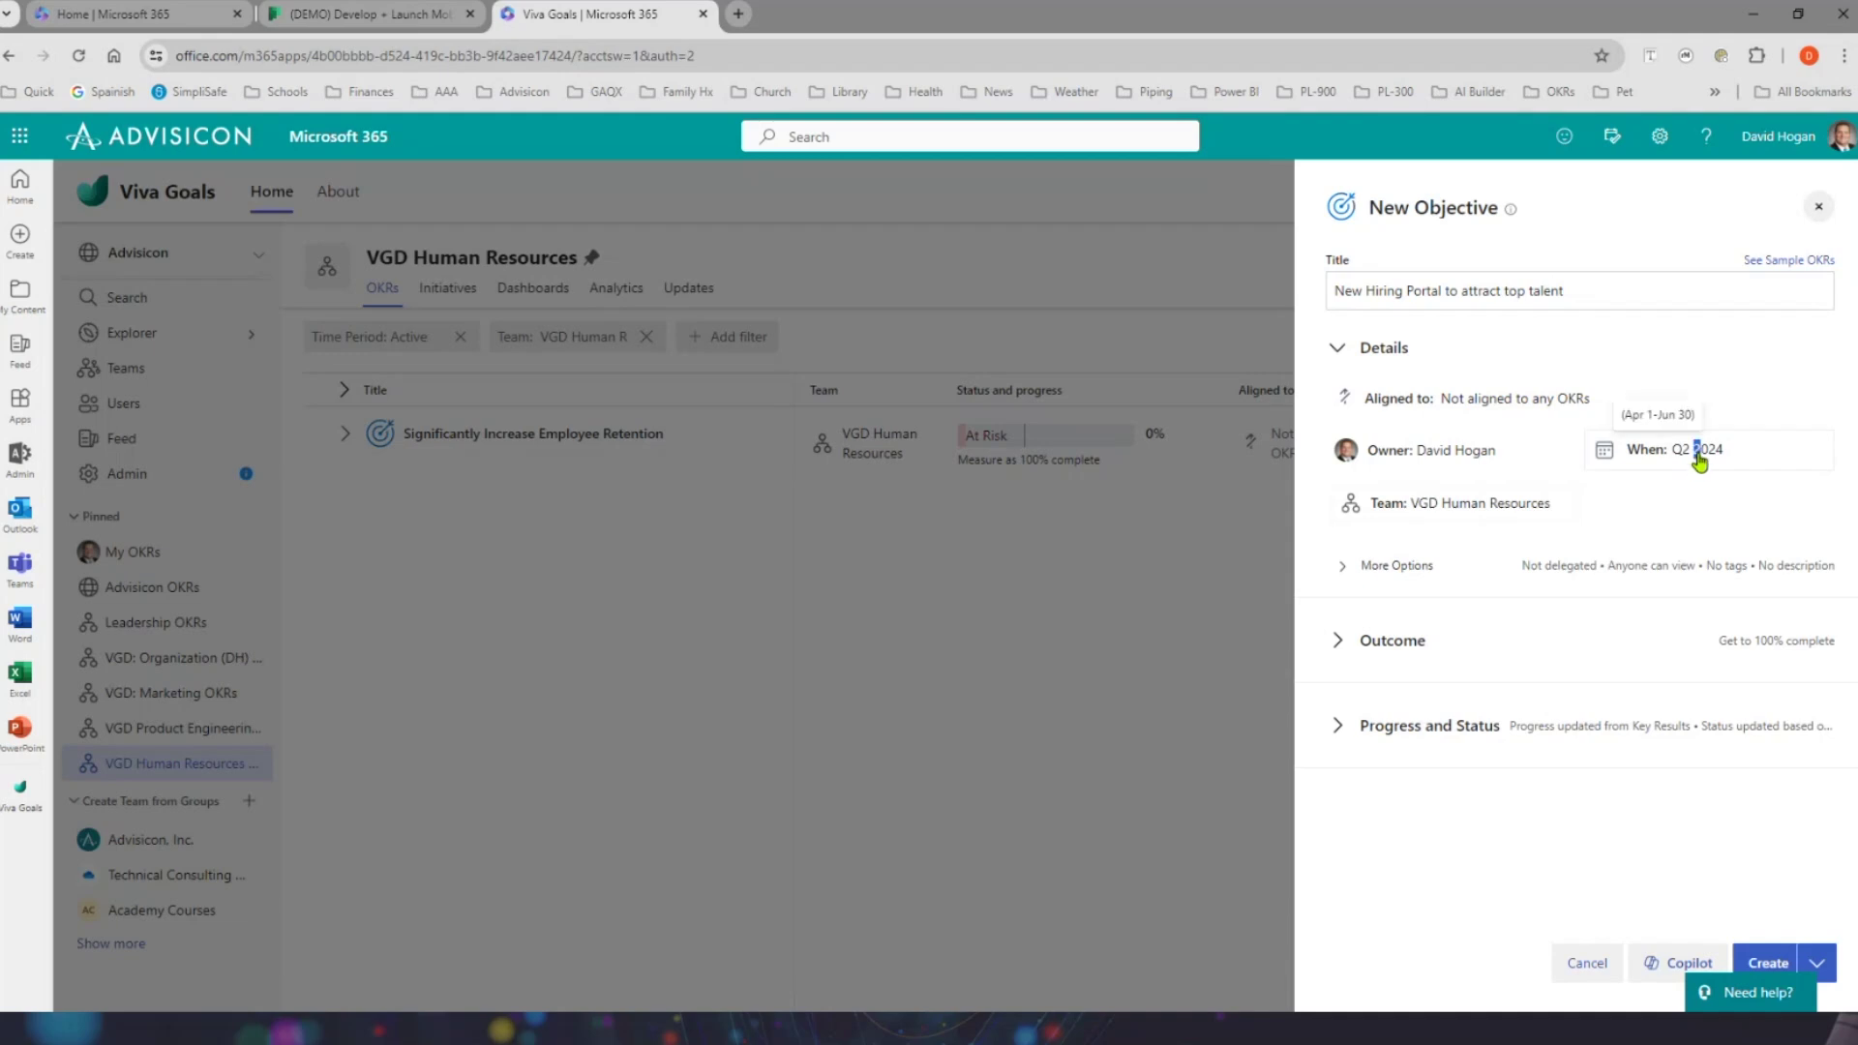
{"action": "left_click", "coordinate": [1696, 453]}
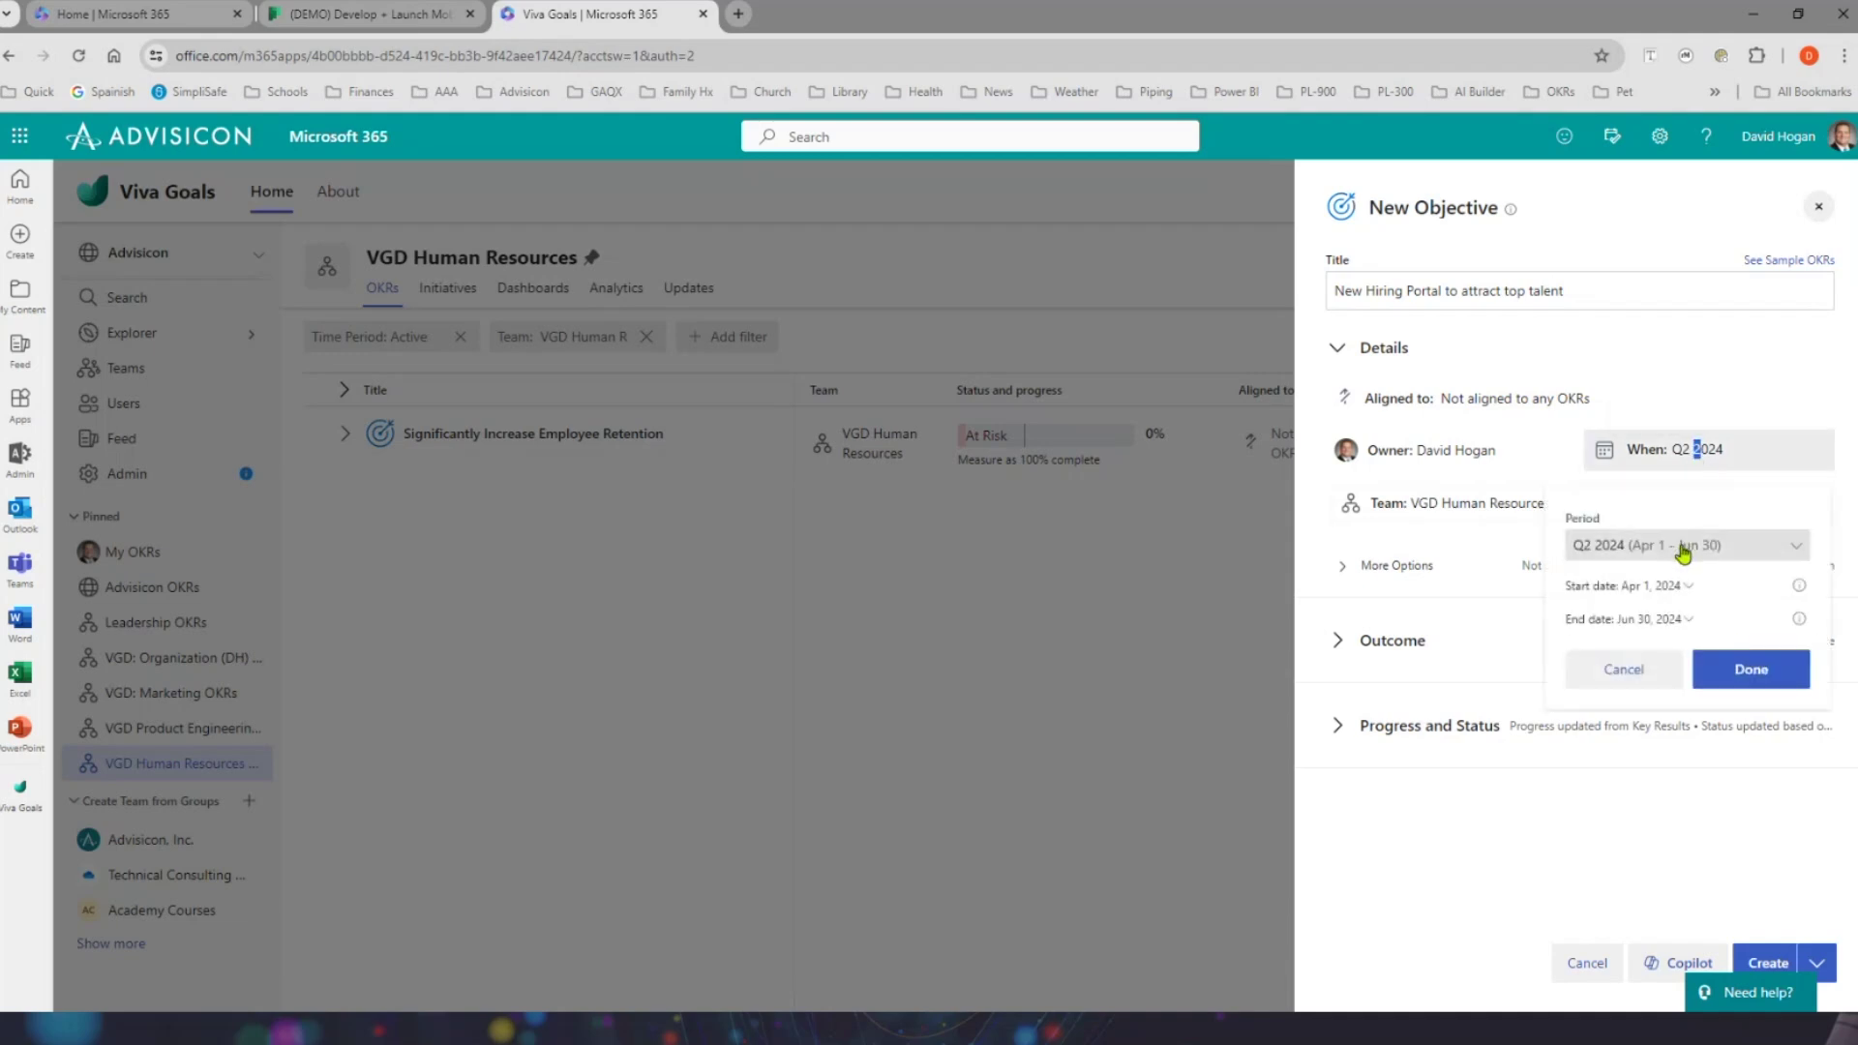
{"action": "left_click", "coordinate": [1766, 546]}
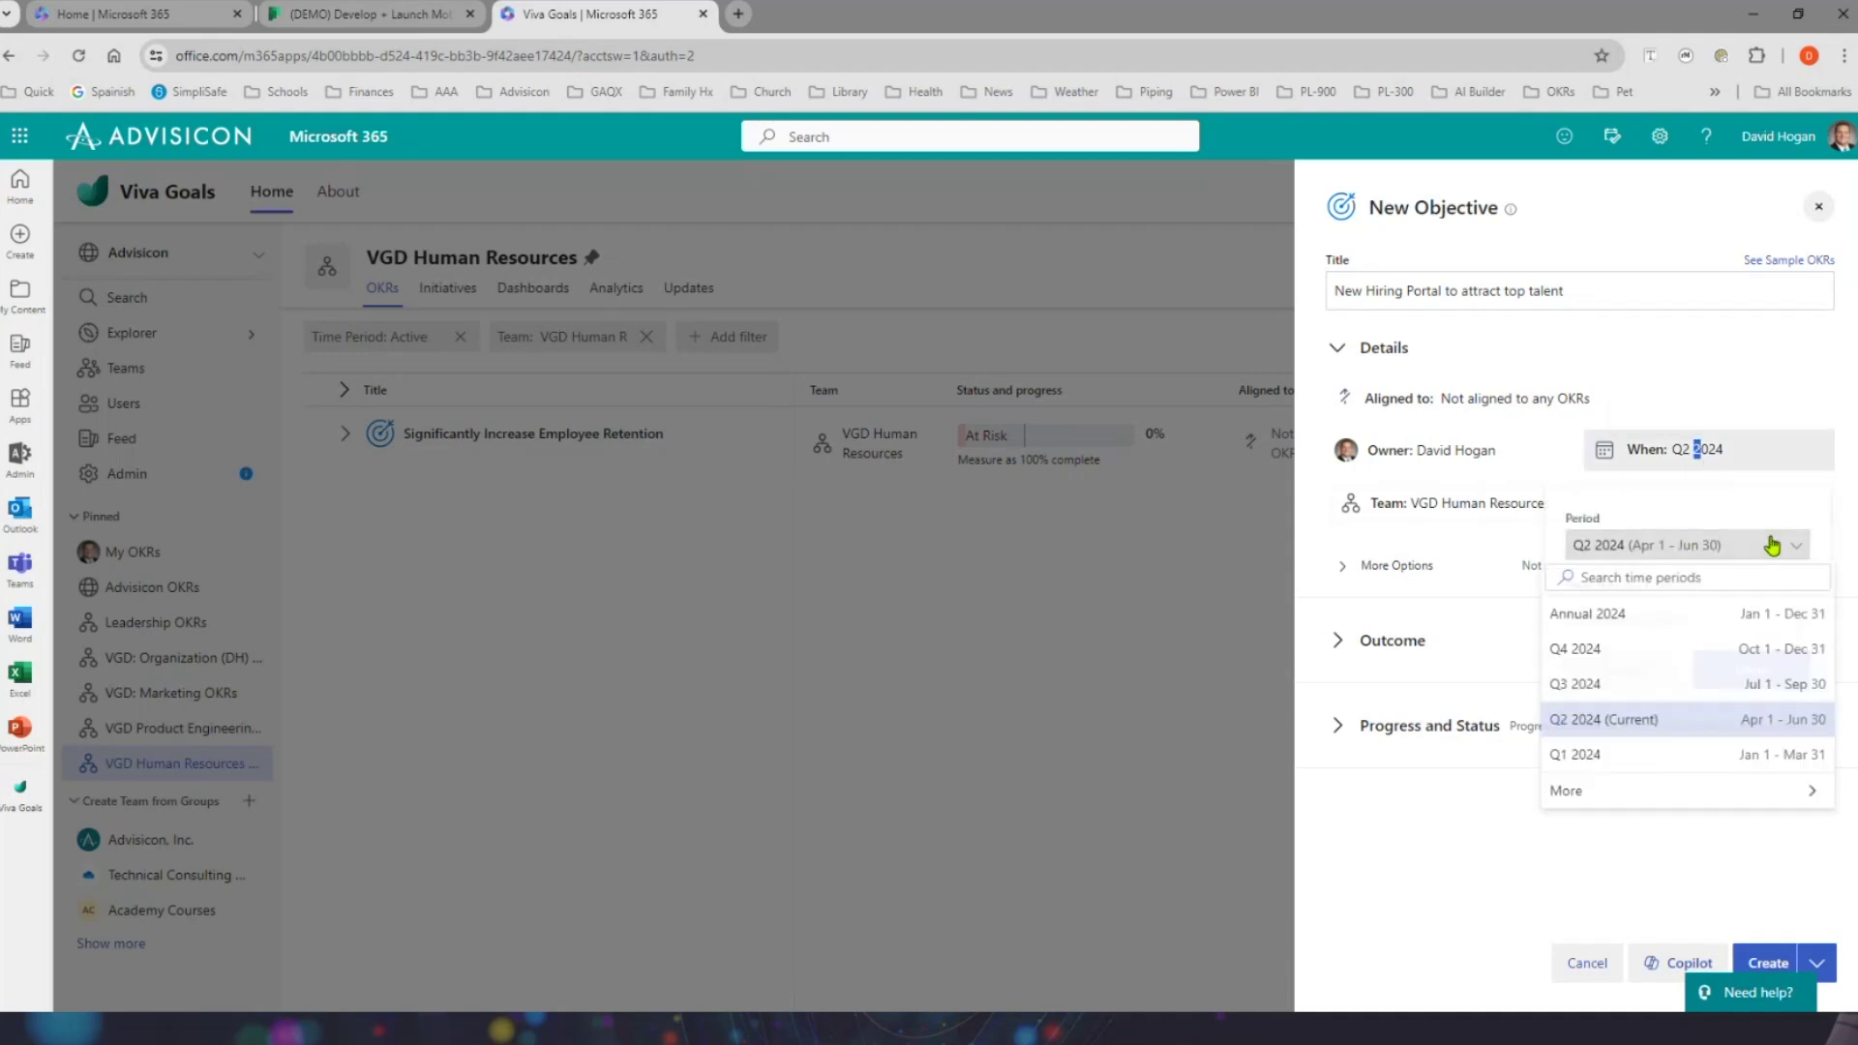
{"action": "left_click", "coordinate": [1635, 615]}
{"action": "left_click", "coordinate": [1723, 672]}
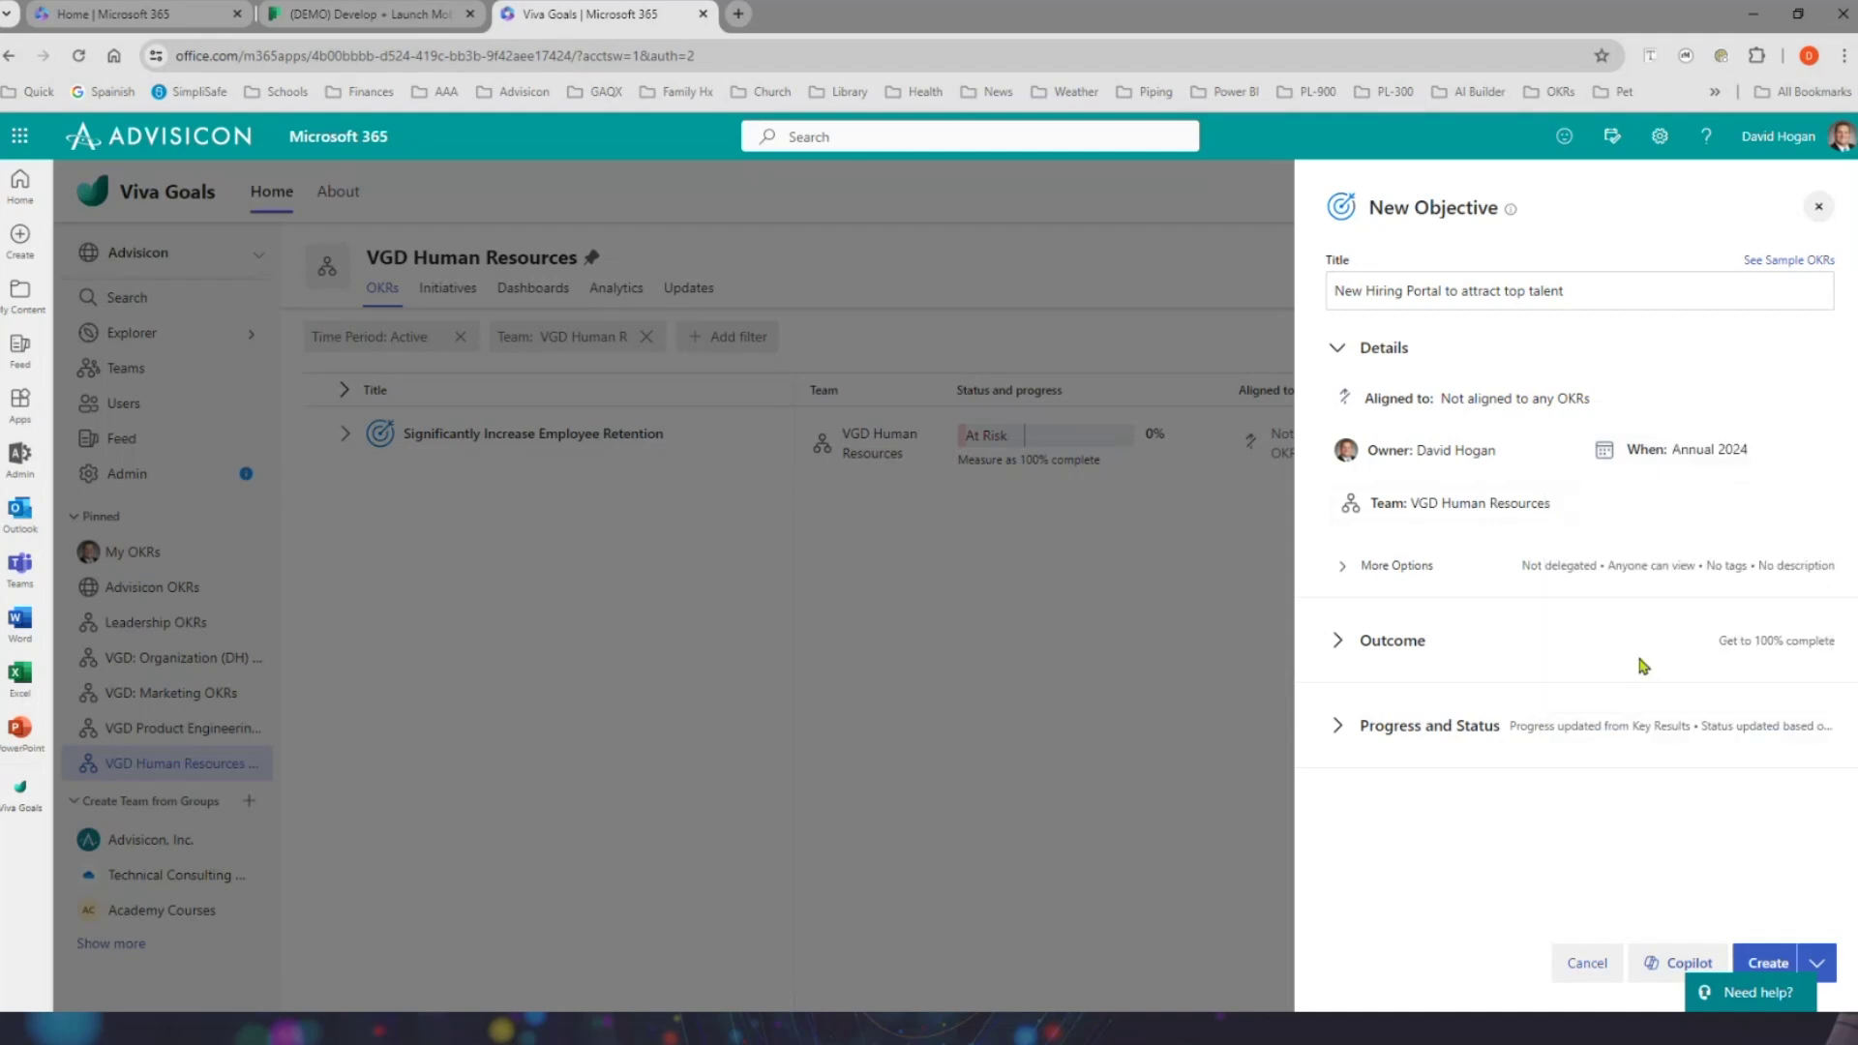
{"action": "left_click", "coordinate": [1762, 961]}
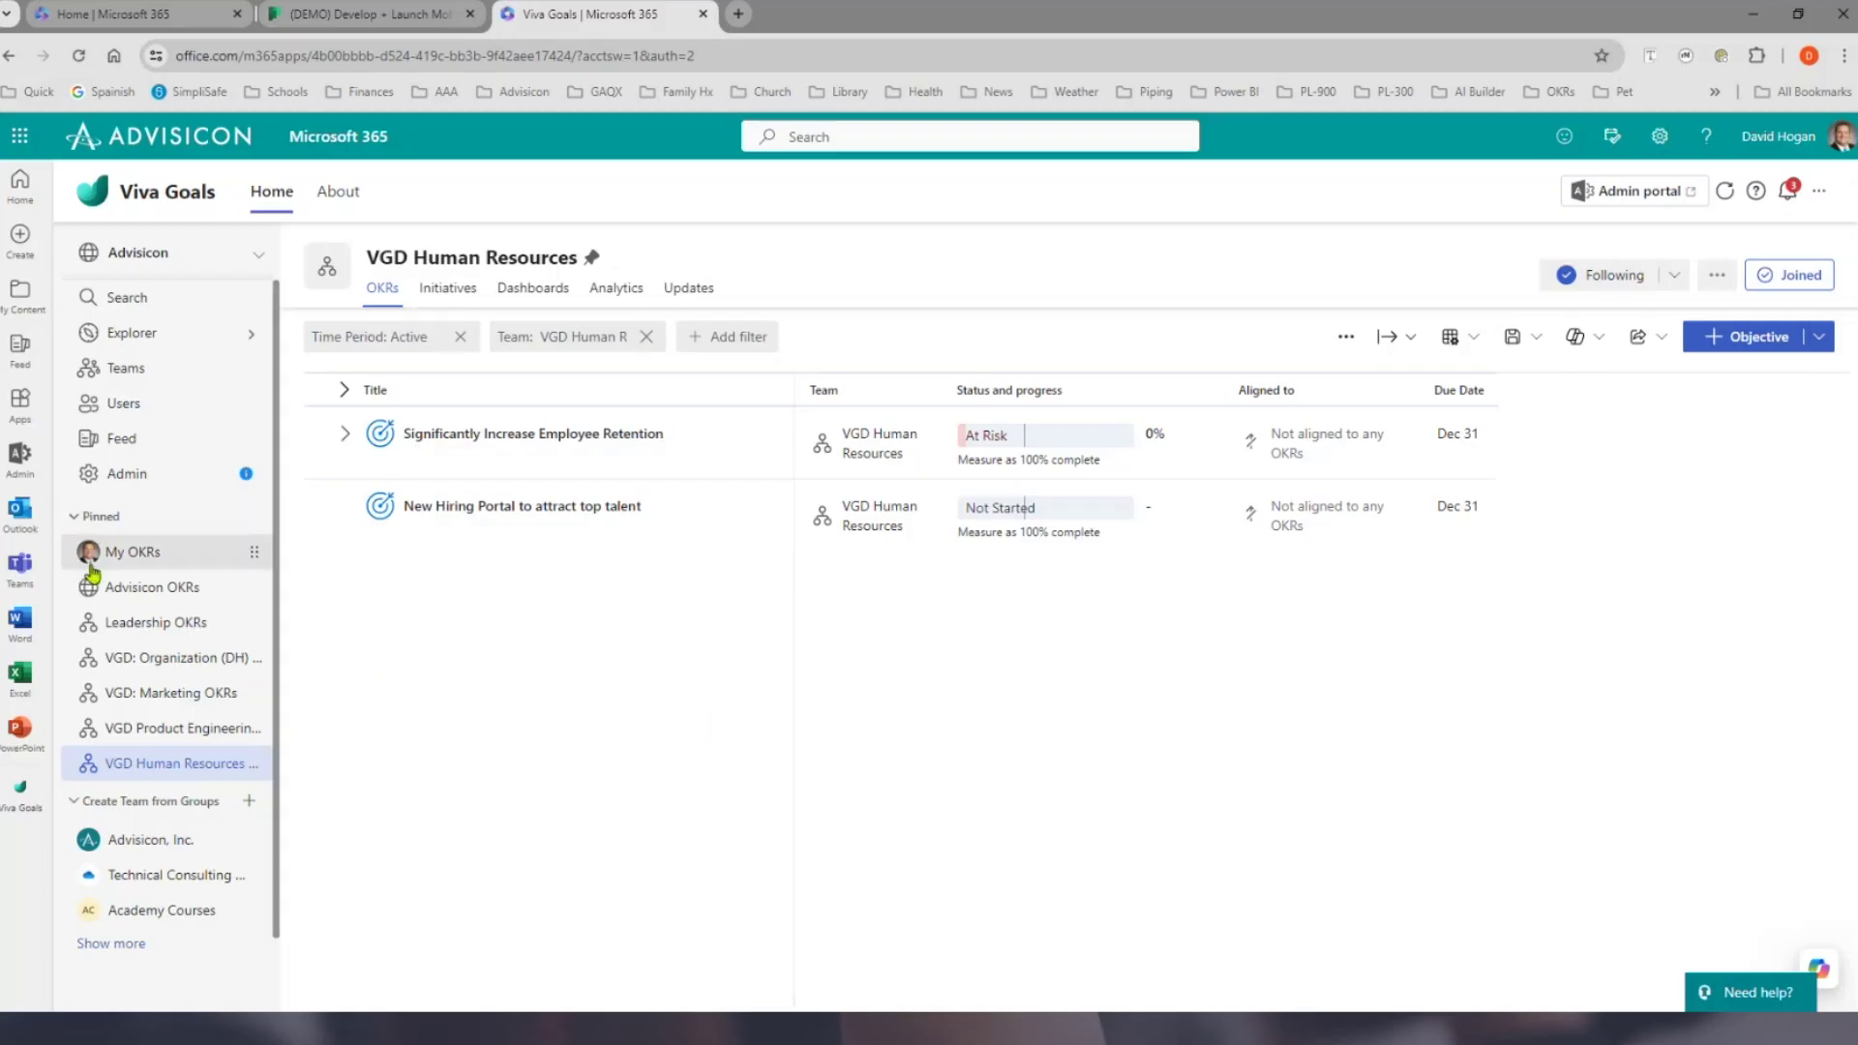
- Expand Significantly Increase Employee Retention and Redesign Company Salary structure in the Human Resources OKRs
{"action": "left_click", "coordinate": [100, 662]}
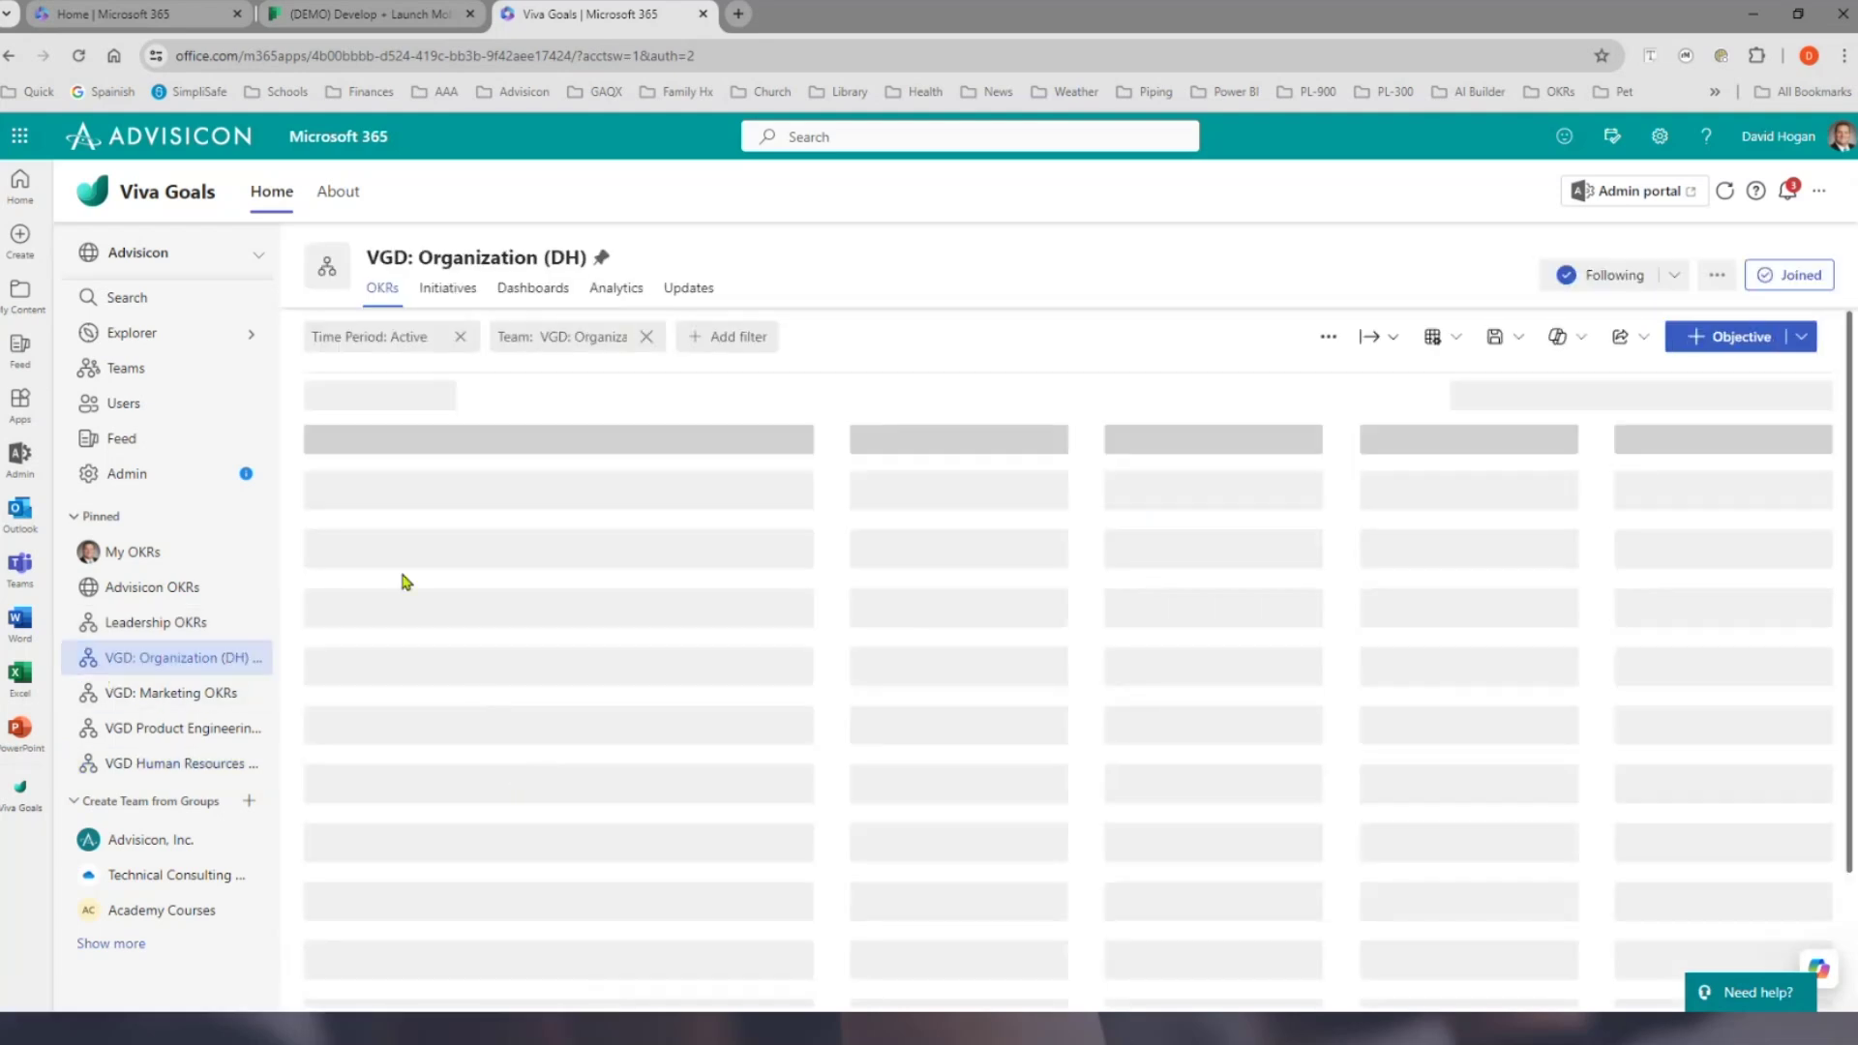
{"action": "left_click", "coordinate": [345, 433]}
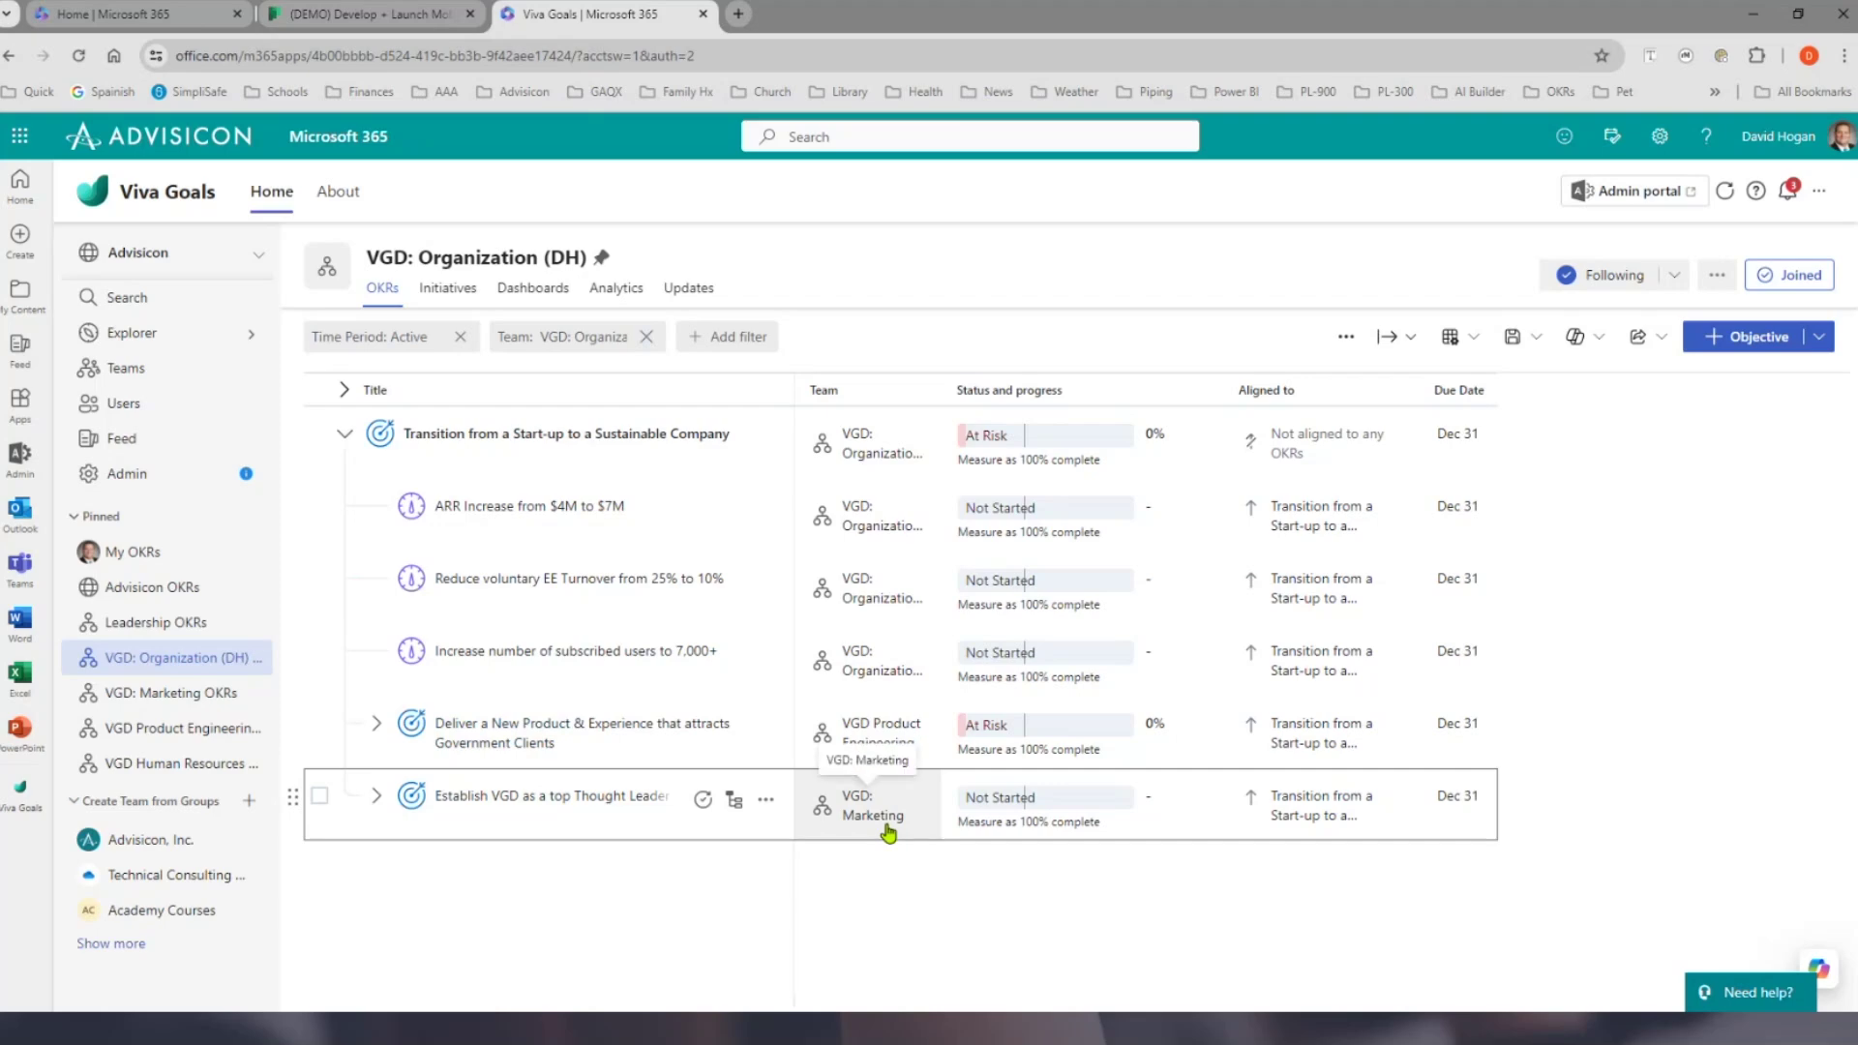
{"action": "left_click", "coordinate": [169, 764]}
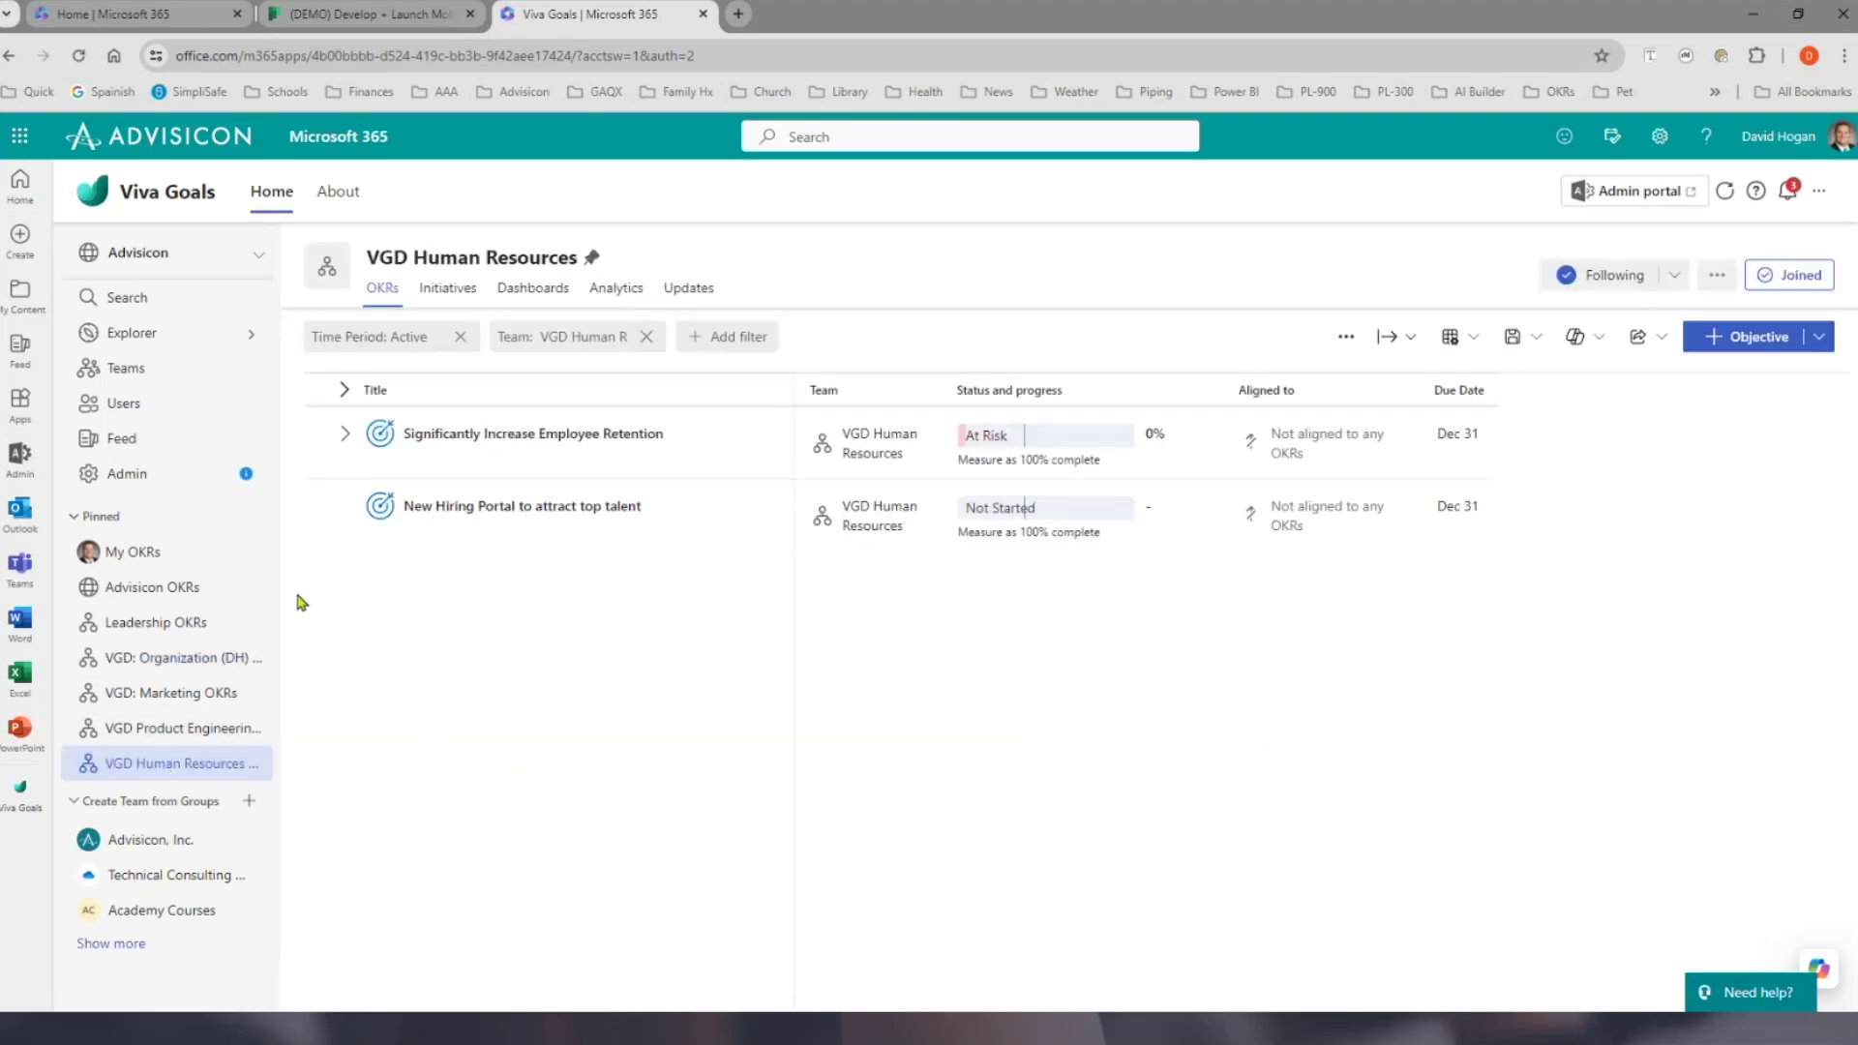
{"action": "left_click", "coordinate": [345, 433]}
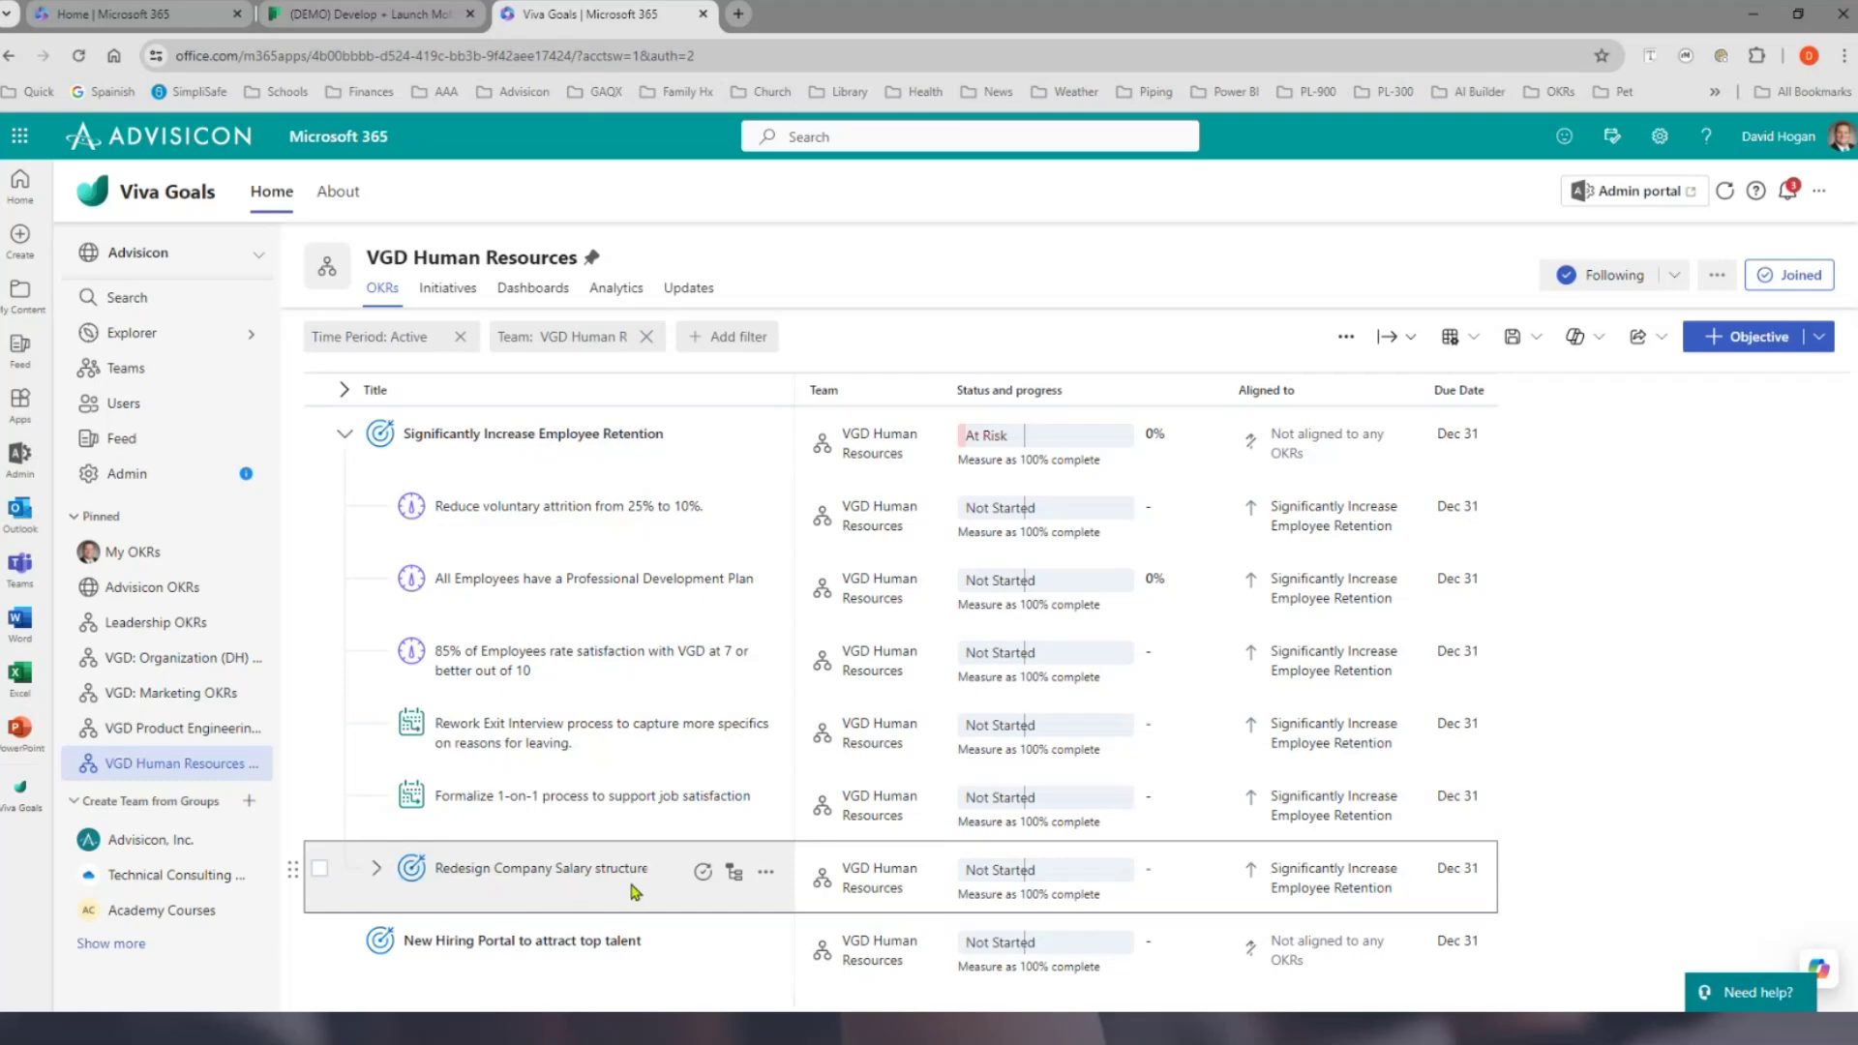
{"action": "left_click", "coordinate": [377, 874]}
{"action": "scroll", "coordinate": [435, 900], "scroll_direction": "down", "scroll_amount": 2}
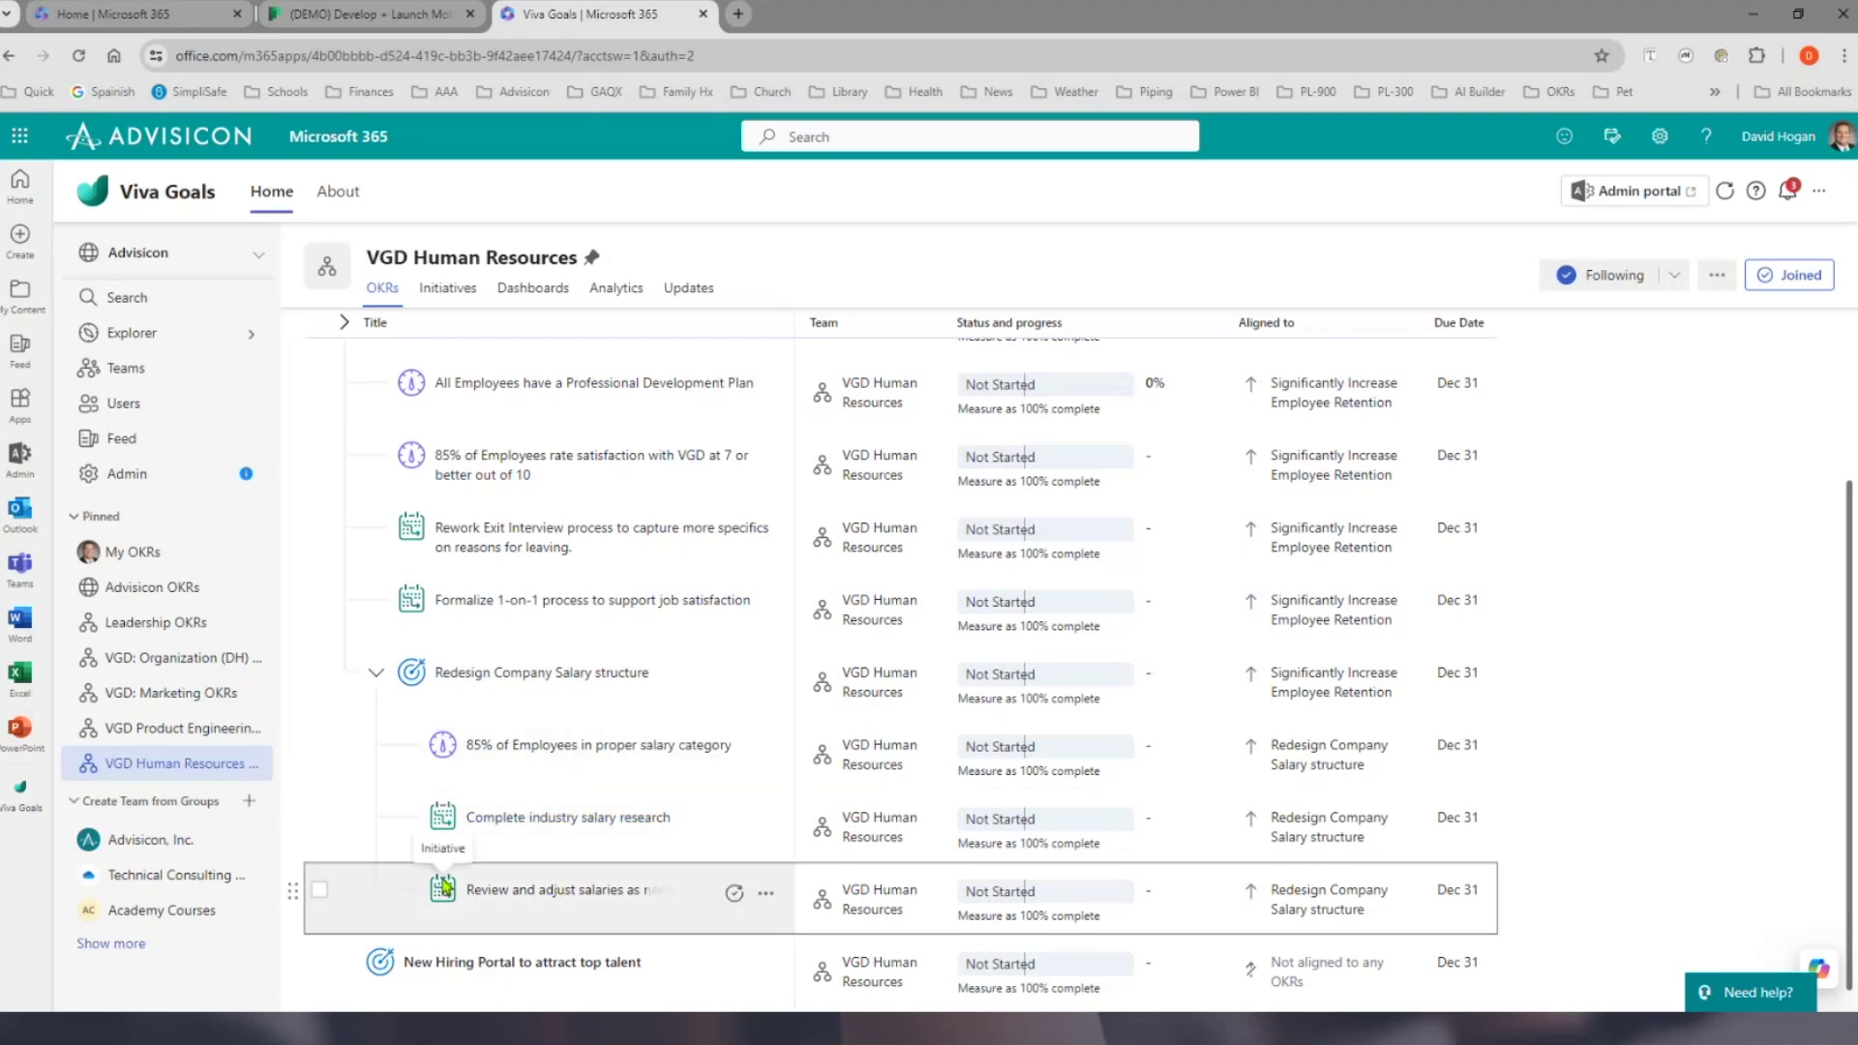
{"action": "scroll", "coordinate": [417, 888], "scroll_direction": "down", "scroll_amount": 1}
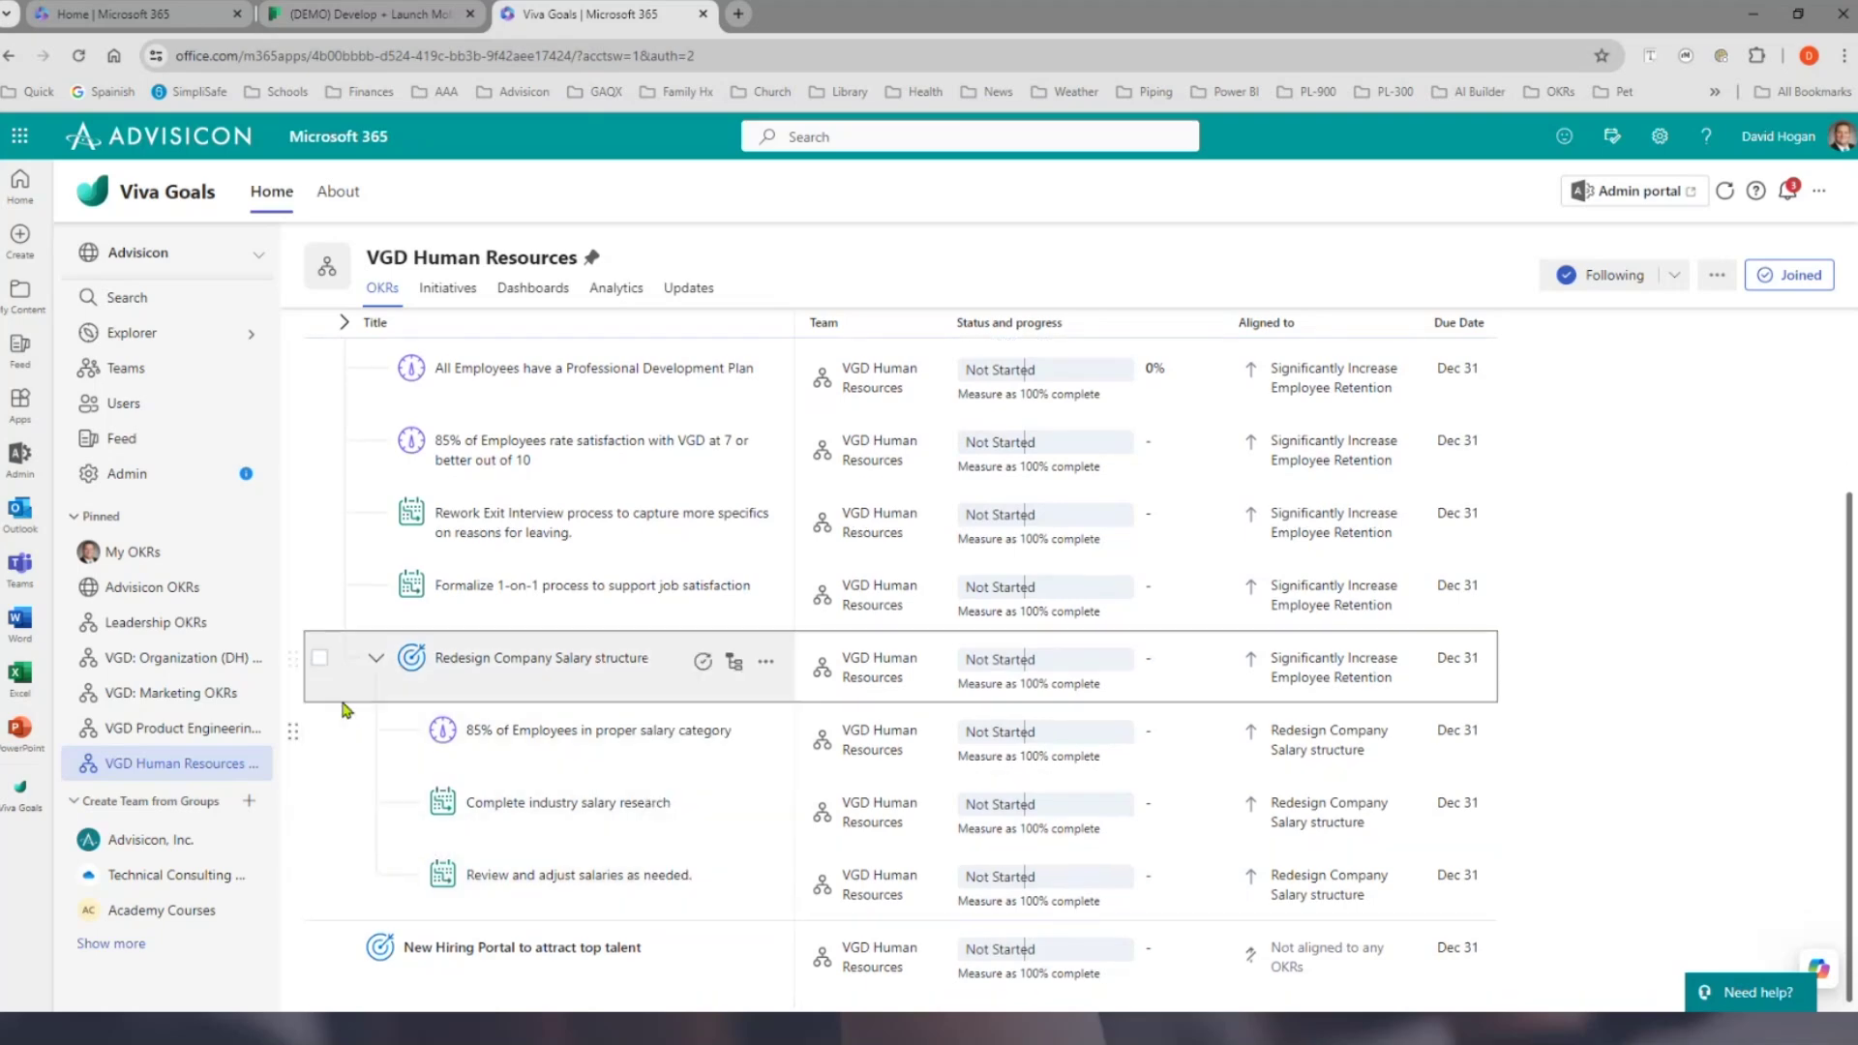
{"action": "scroll", "coordinate": [345, 709], "scroll_direction": "up", "scroll_amount": 3}
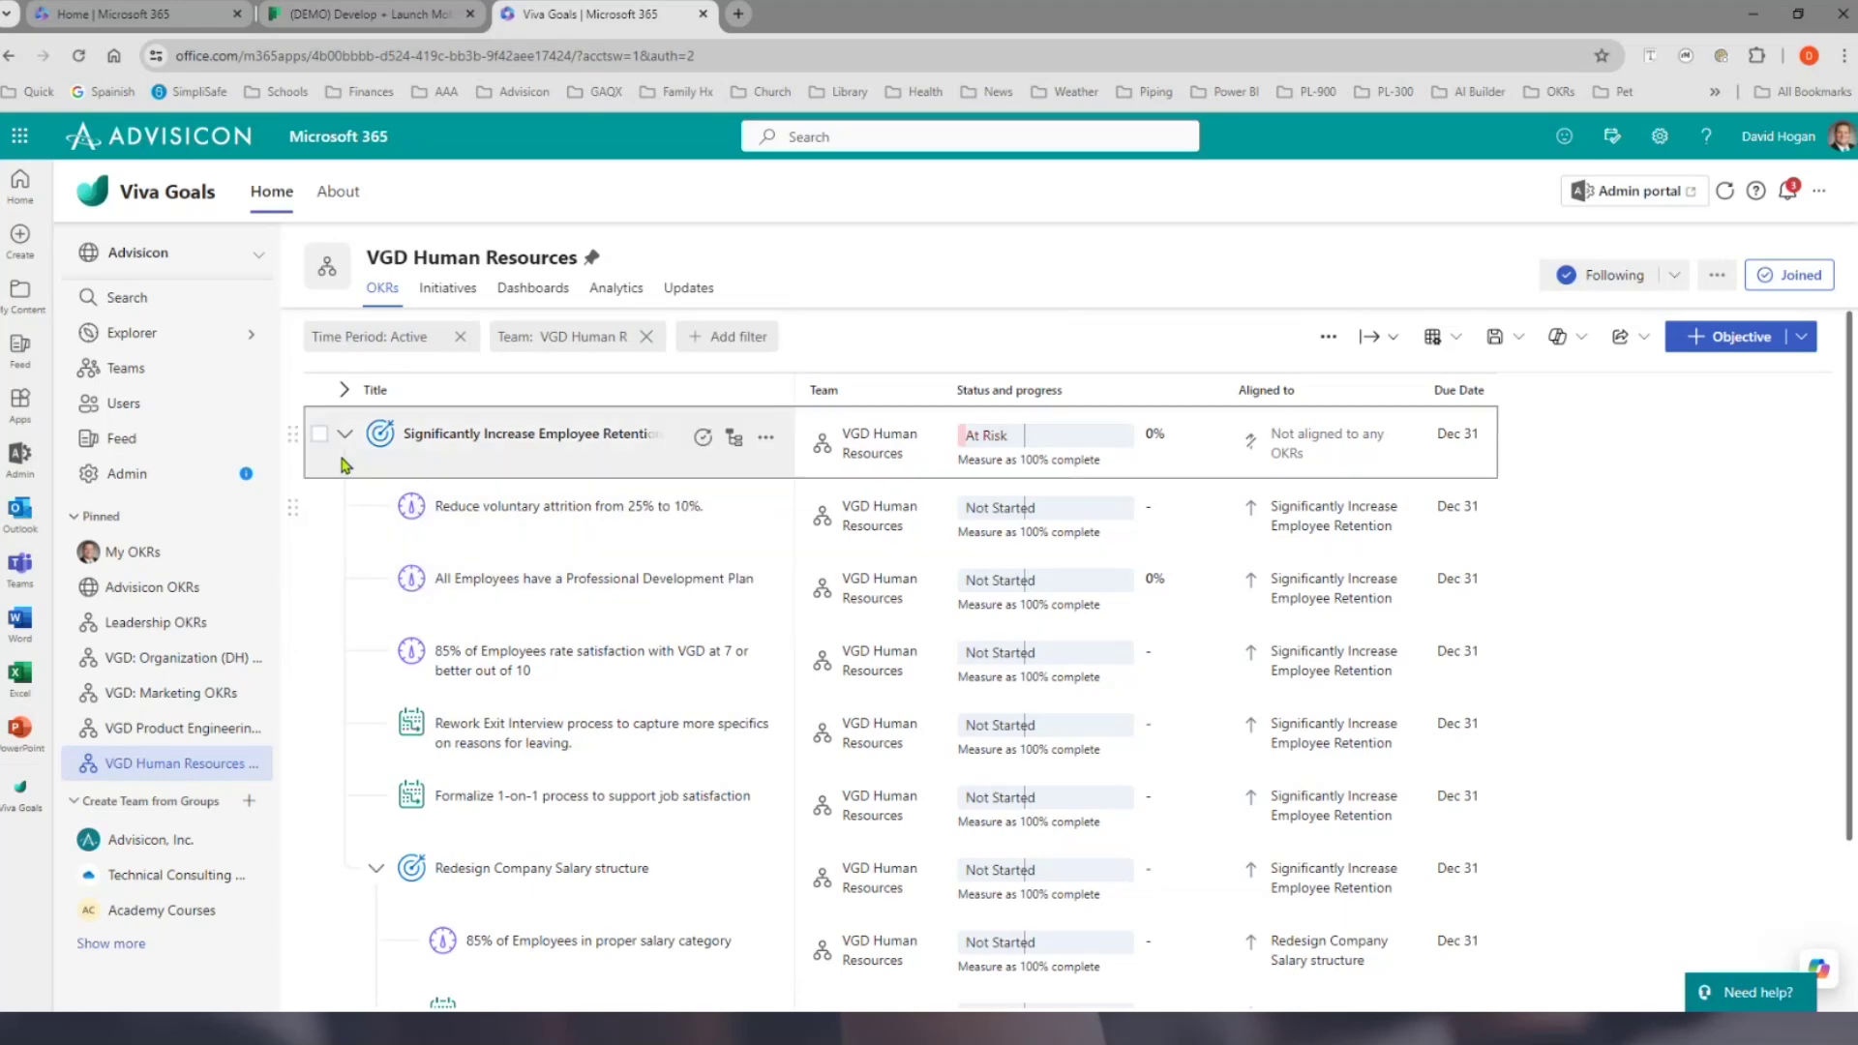
- Search 'transit' in Aligned to and link Employee Retention to the Start-up-to-Sustainable Company objective
{"action": "left_click", "coordinate": [344, 436]}
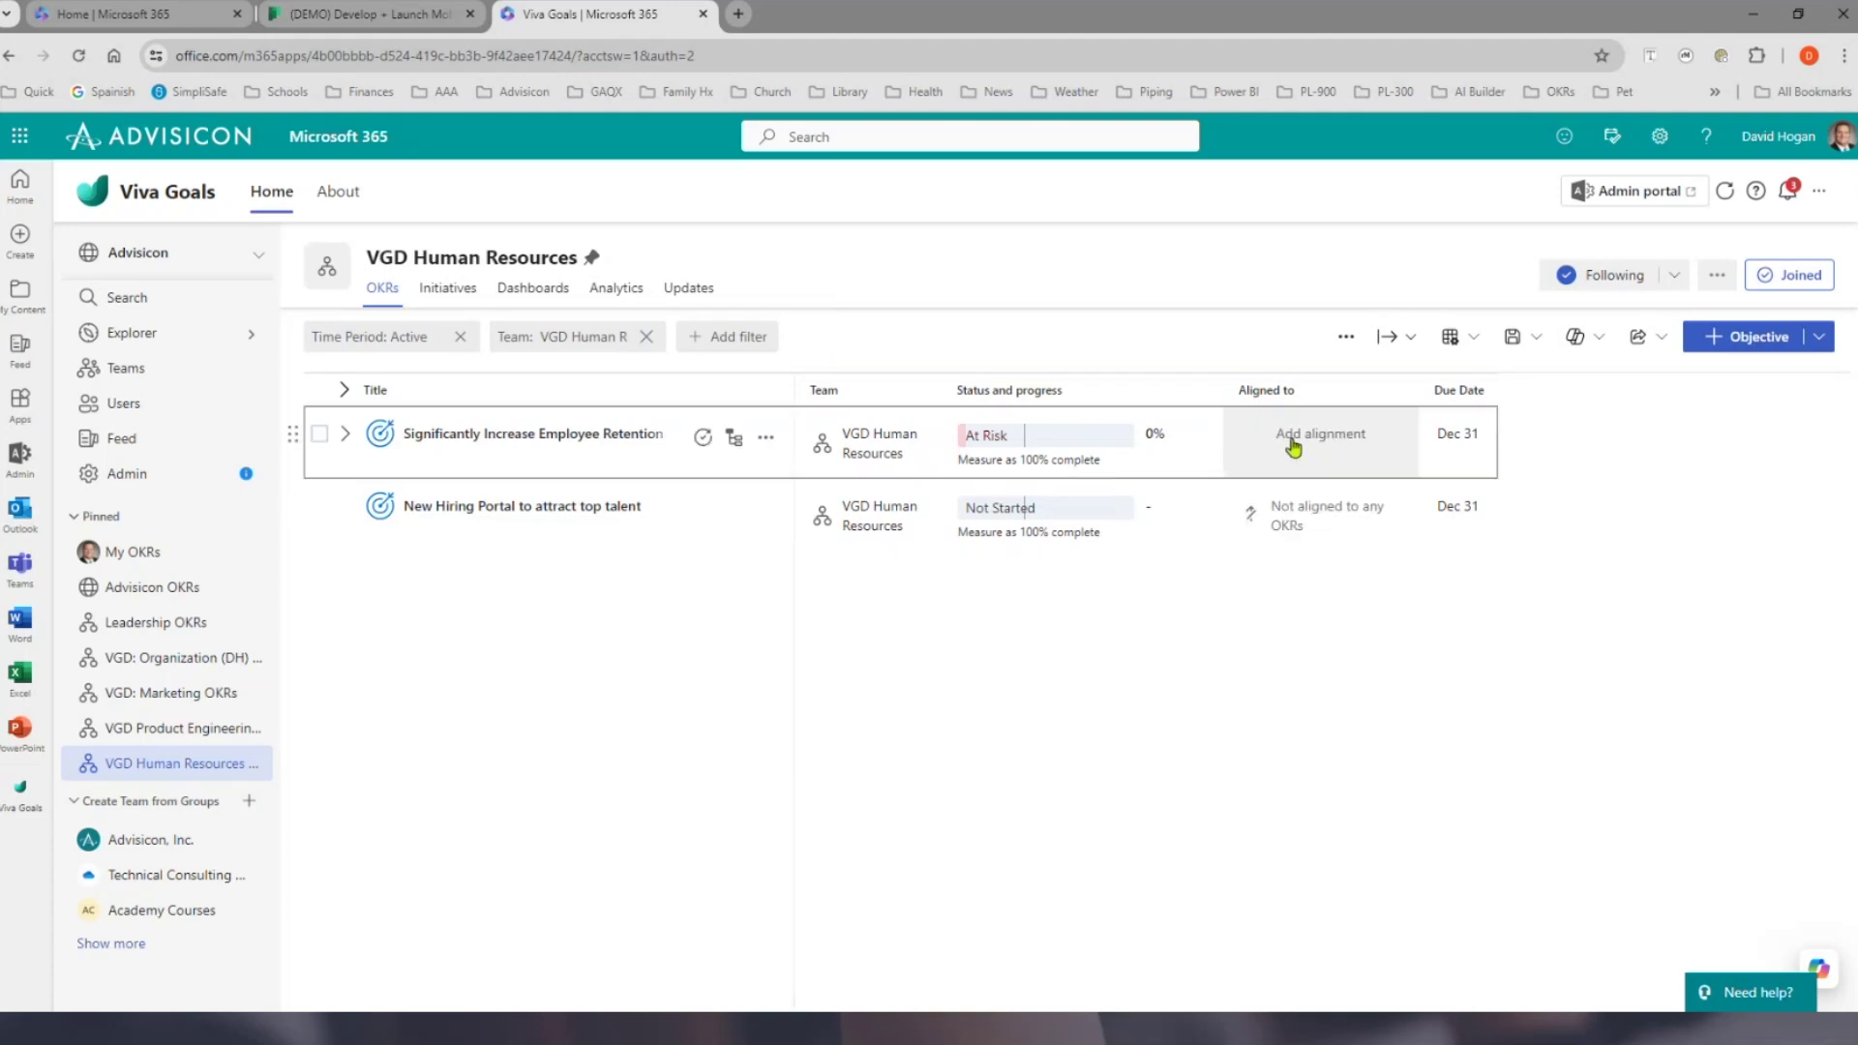
{"action": "left_click", "coordinate": [1292, 445]}
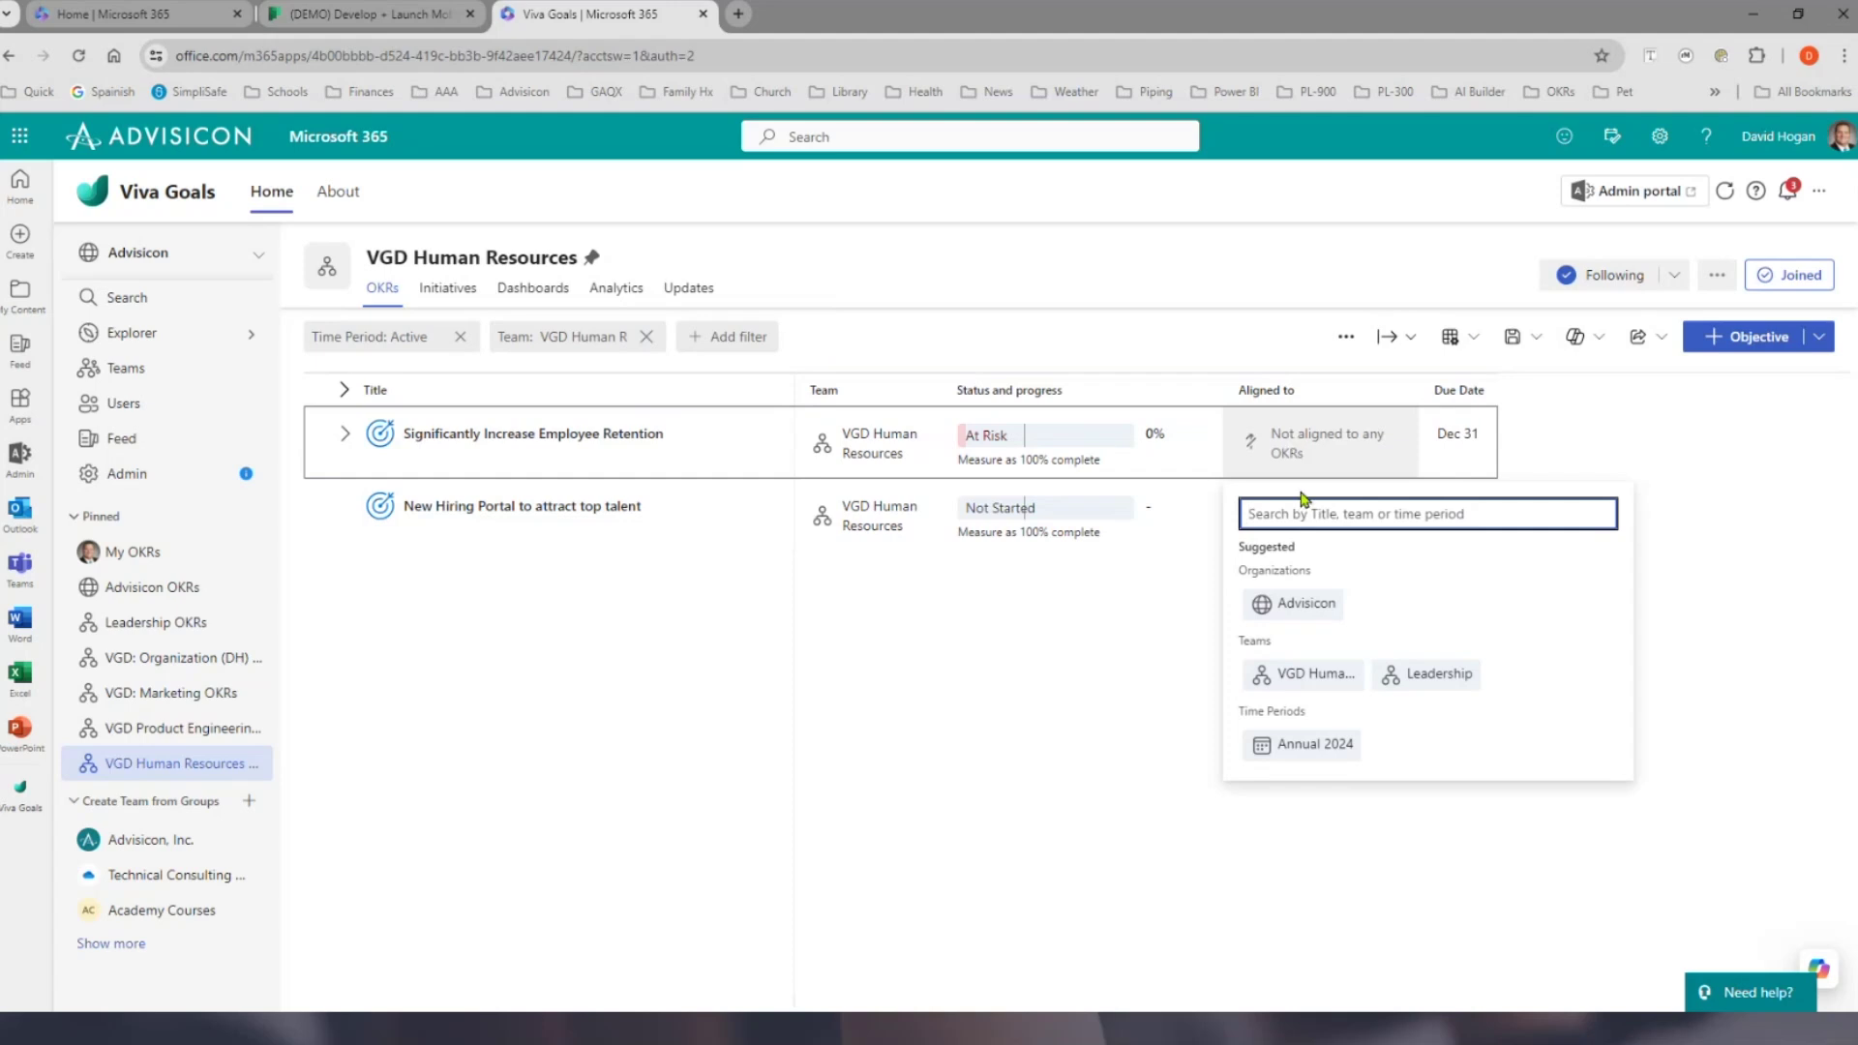
{"action": "type", "text": "train"}
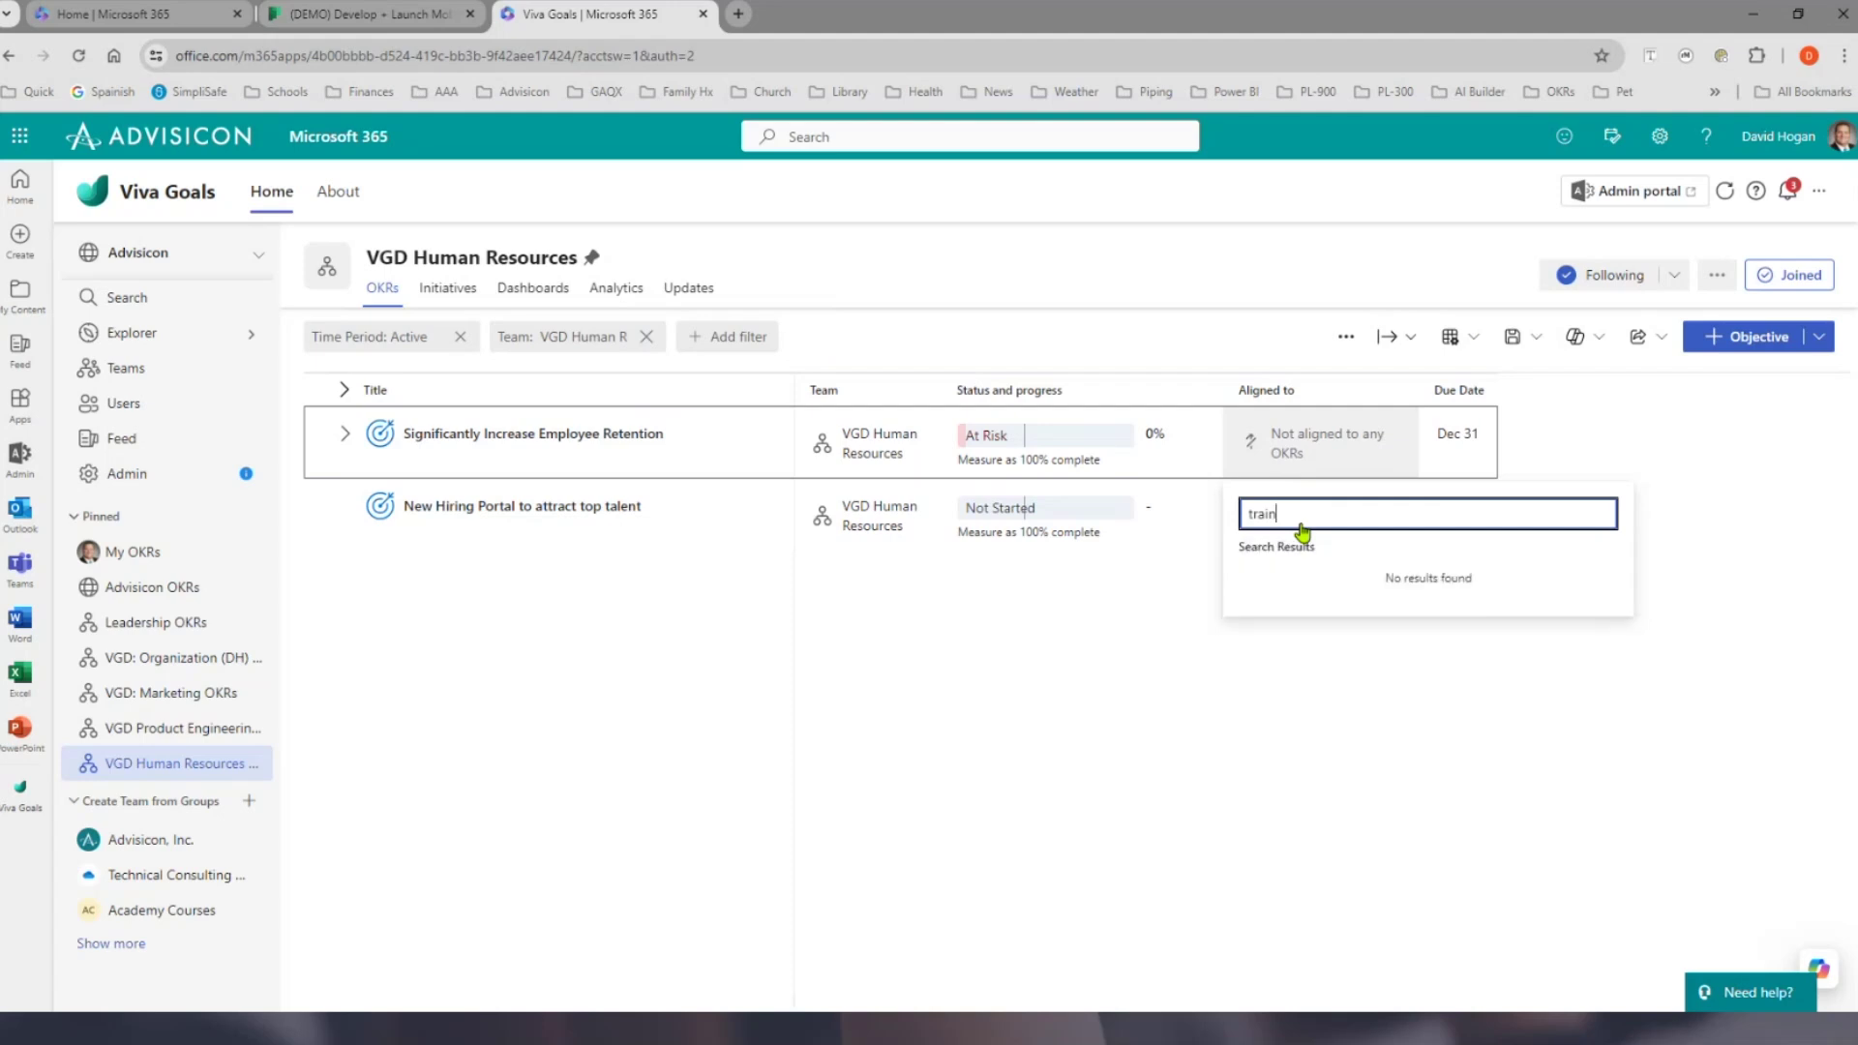
{"action": "key", "text": "BackSpace"}
{"action": "key", "text": "BackSpace"}
{"action": "type", "text": "nsit"}
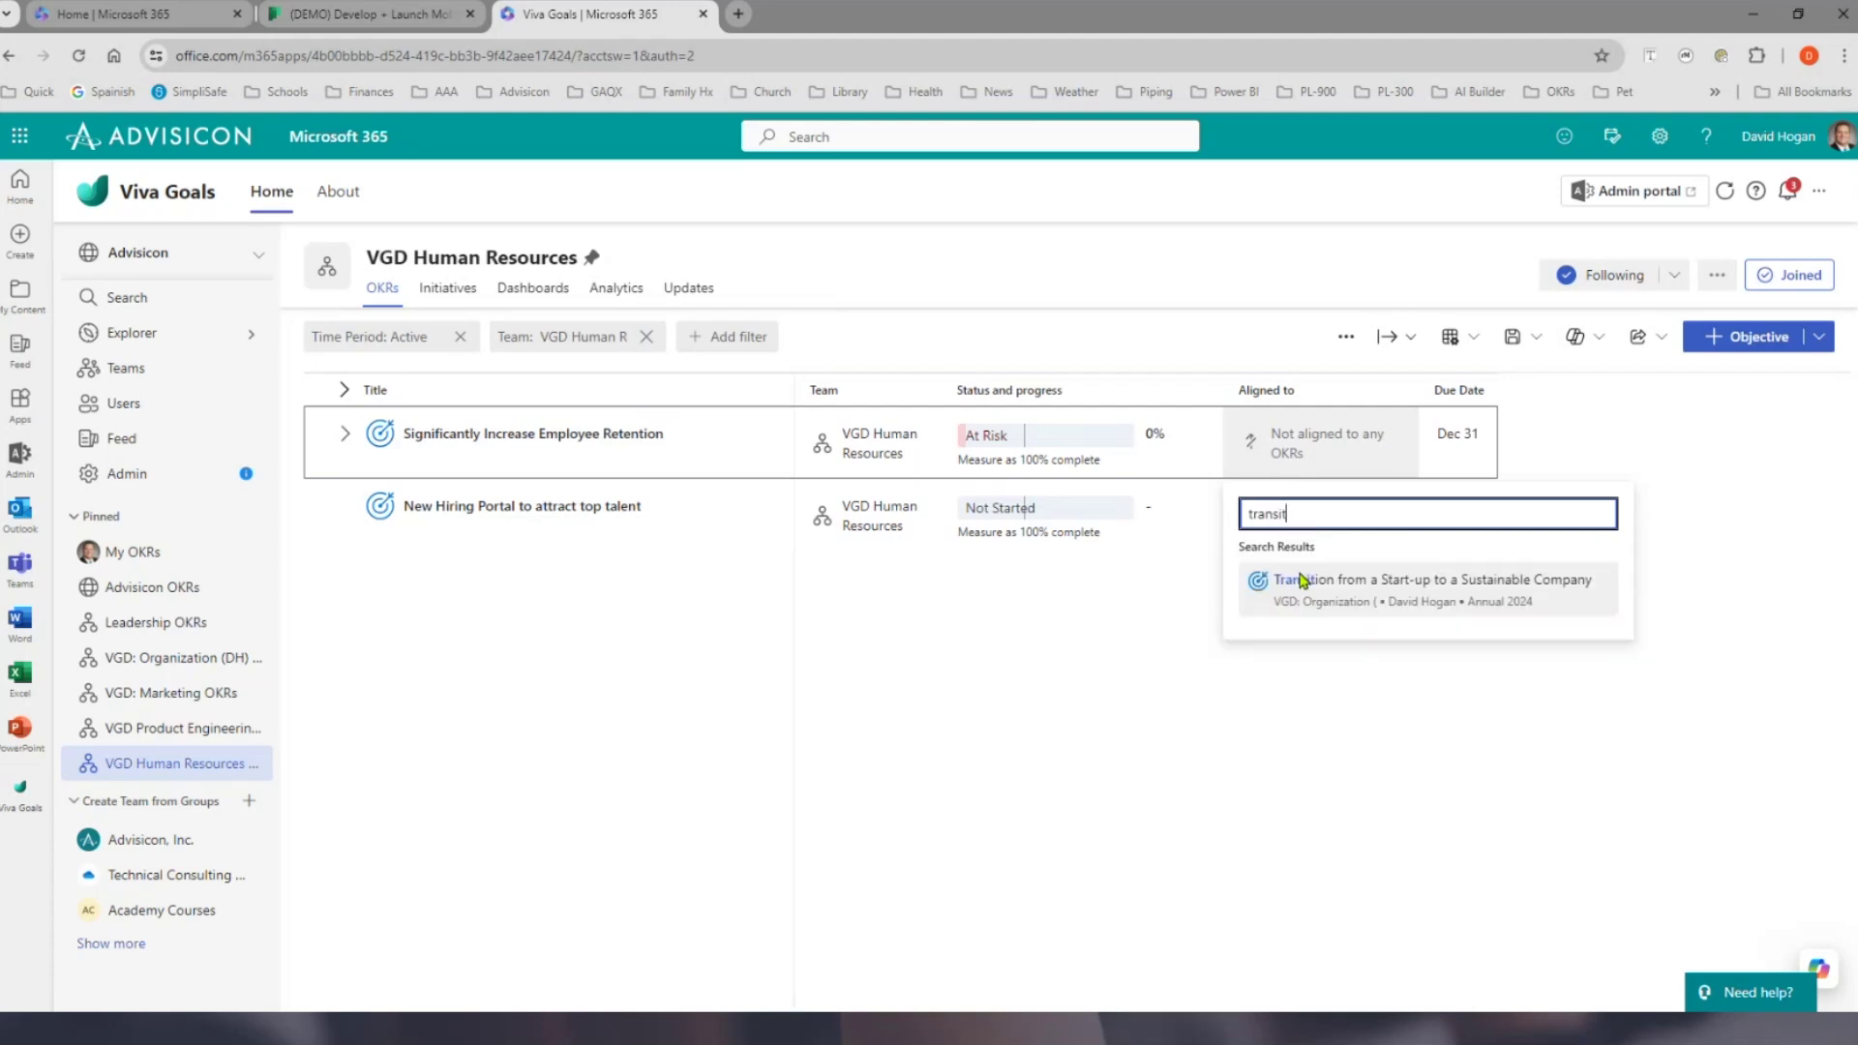
{"action": "left_click", "coordinate": [1305, 617]}
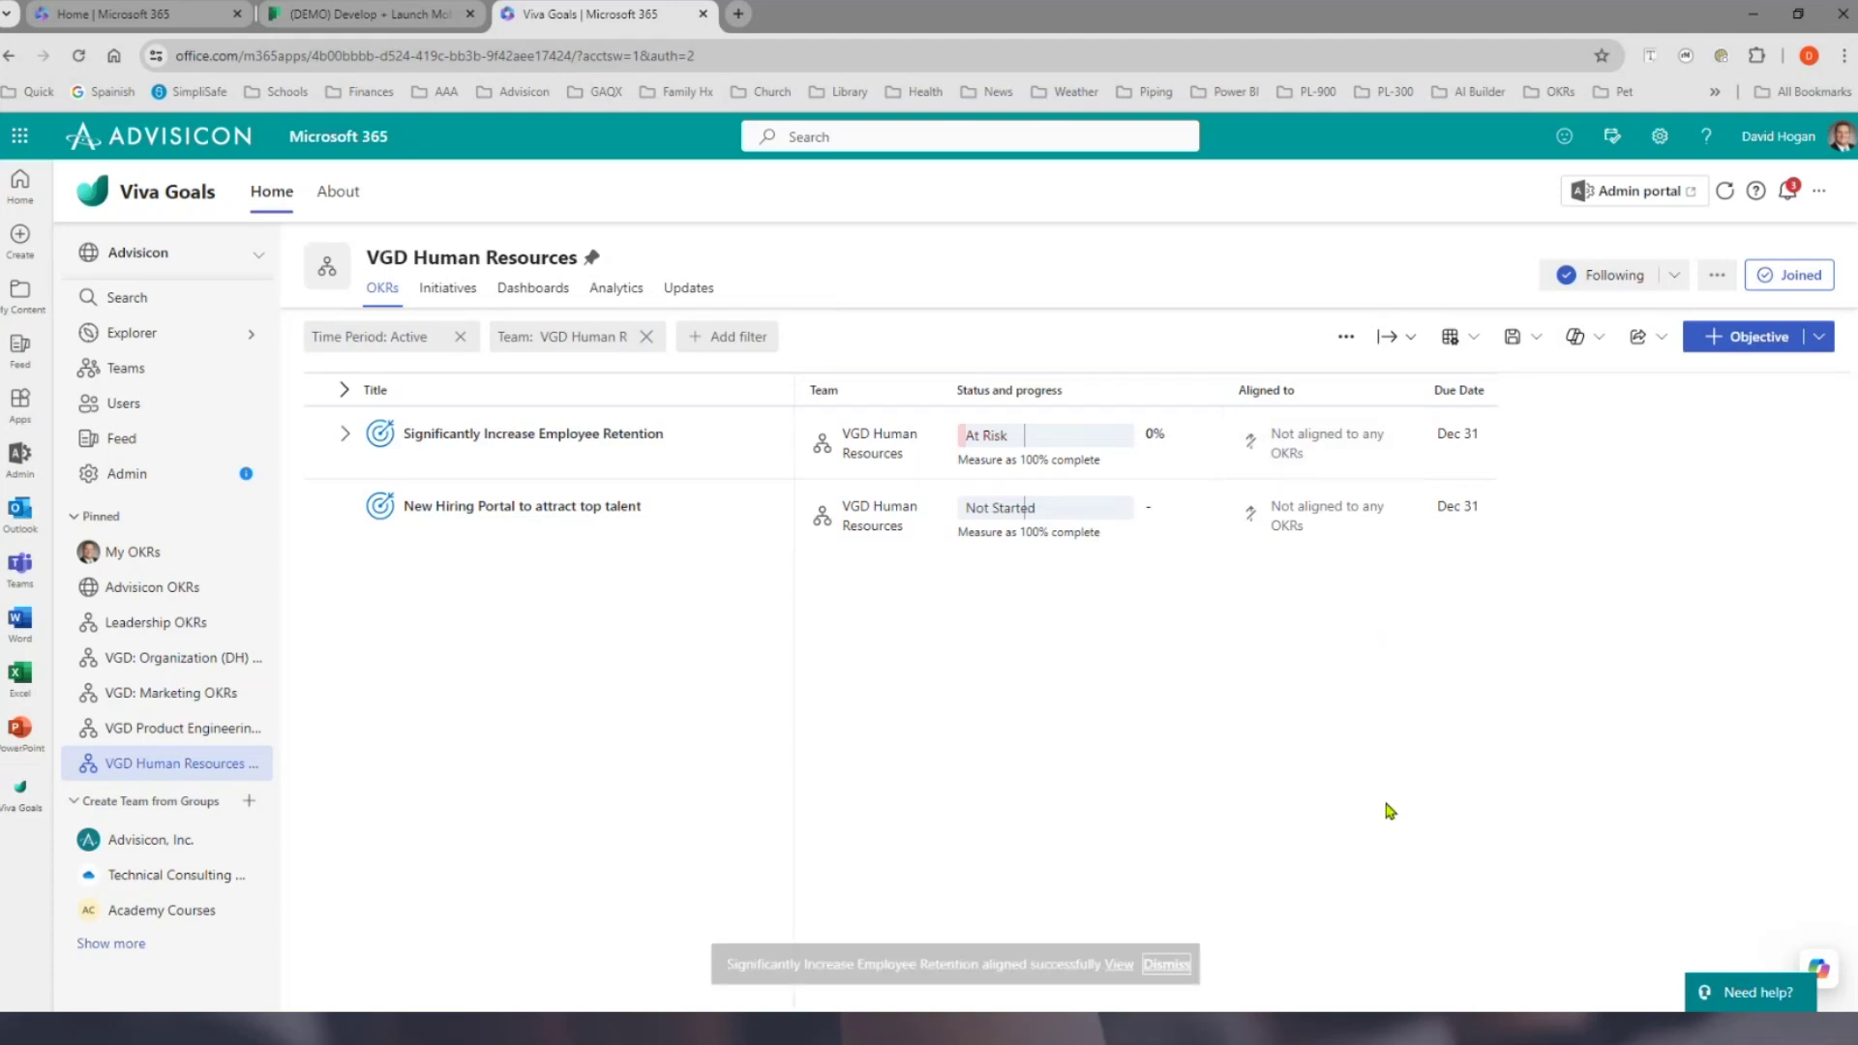
{"action": "left_click", "coordinate": [1169, 965]}
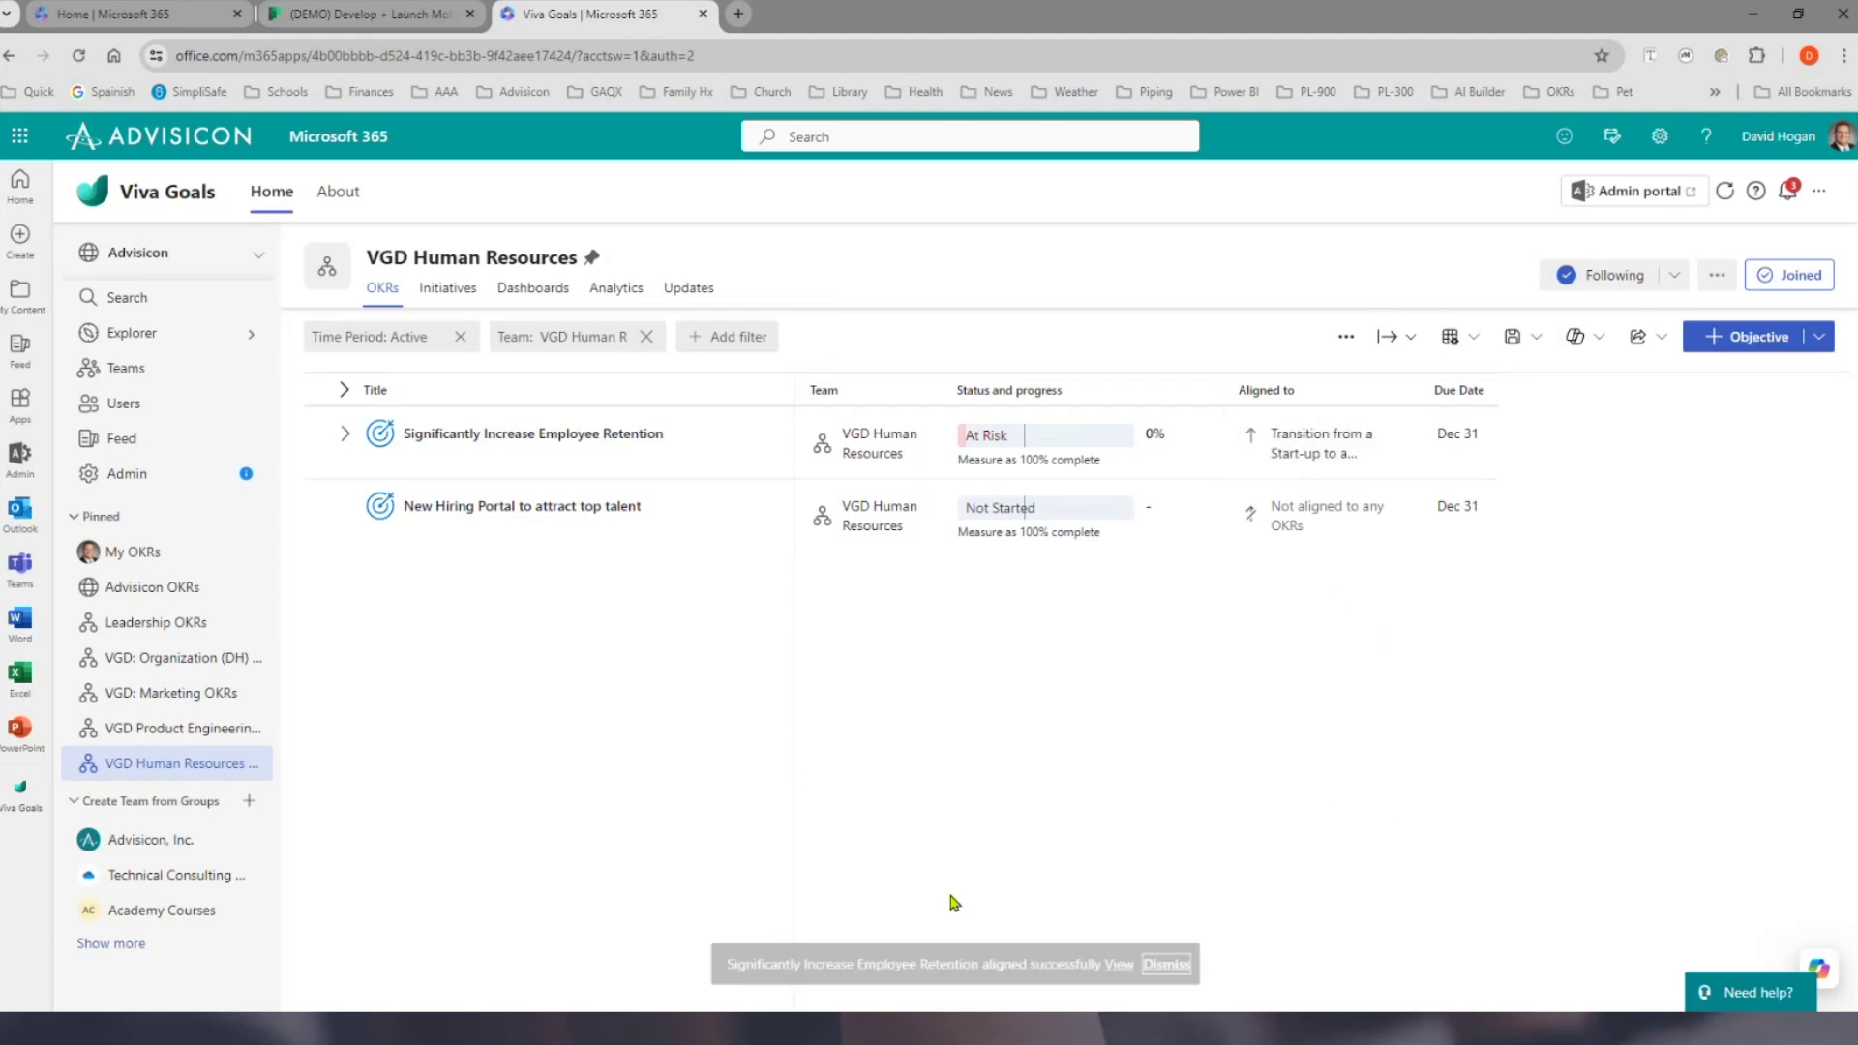
- Show the VGD: Organization (DH) OKRs in alignment view
{"action": "left_click", "coordinate": [177, 659]}
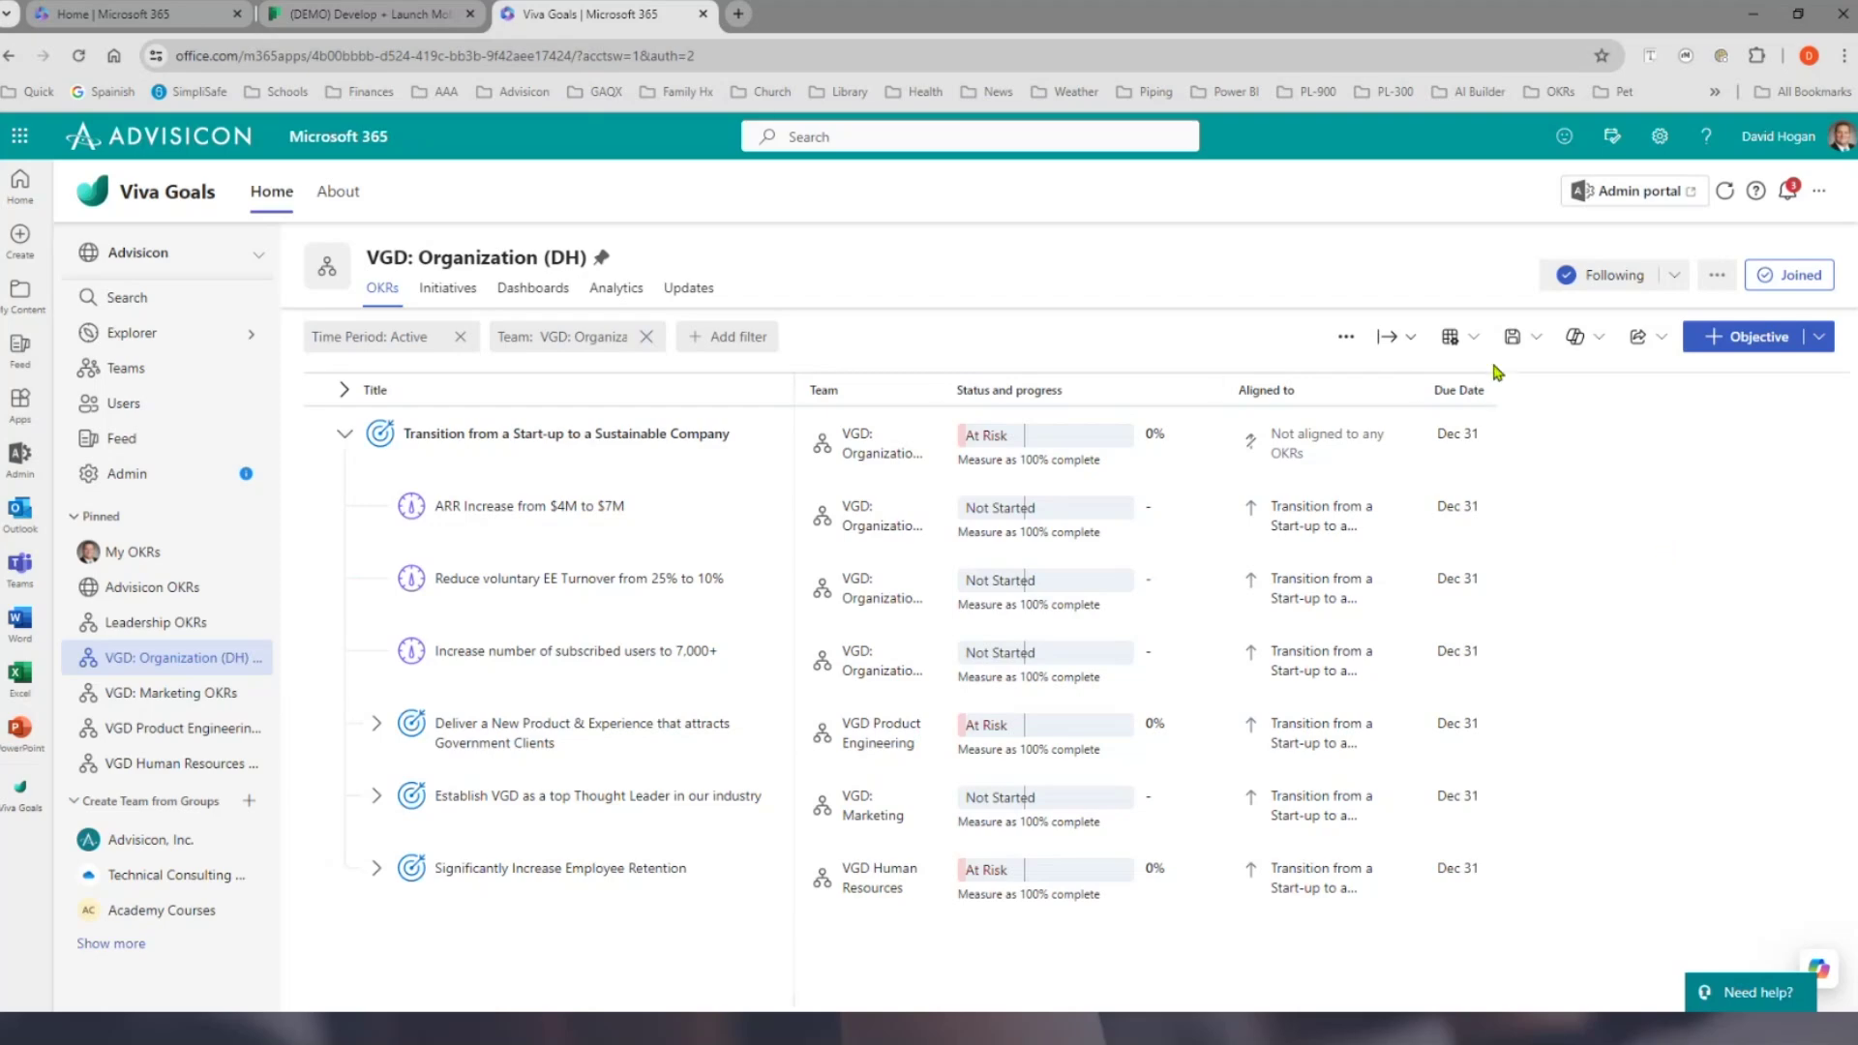
{"action": "left_click", "coordinate": [1472, 337]}
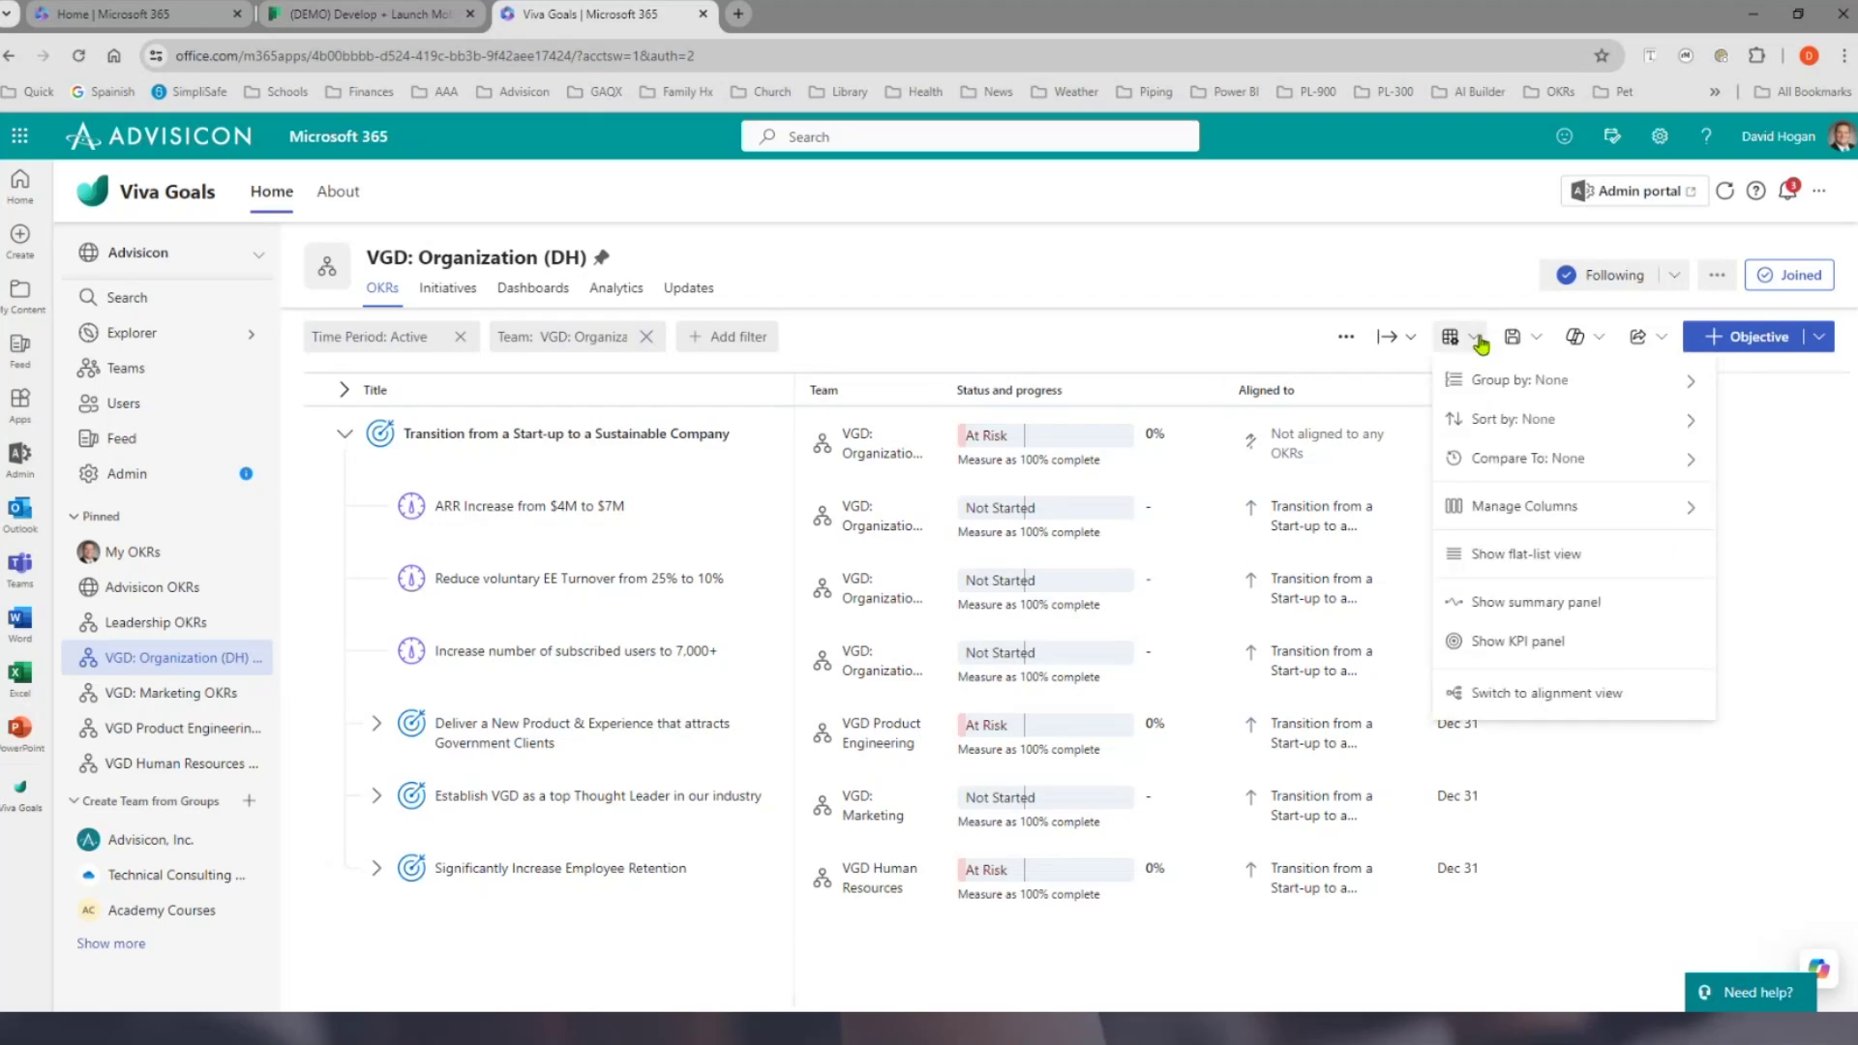
{"action": "left_click", "coordinate": [1555, 695]}
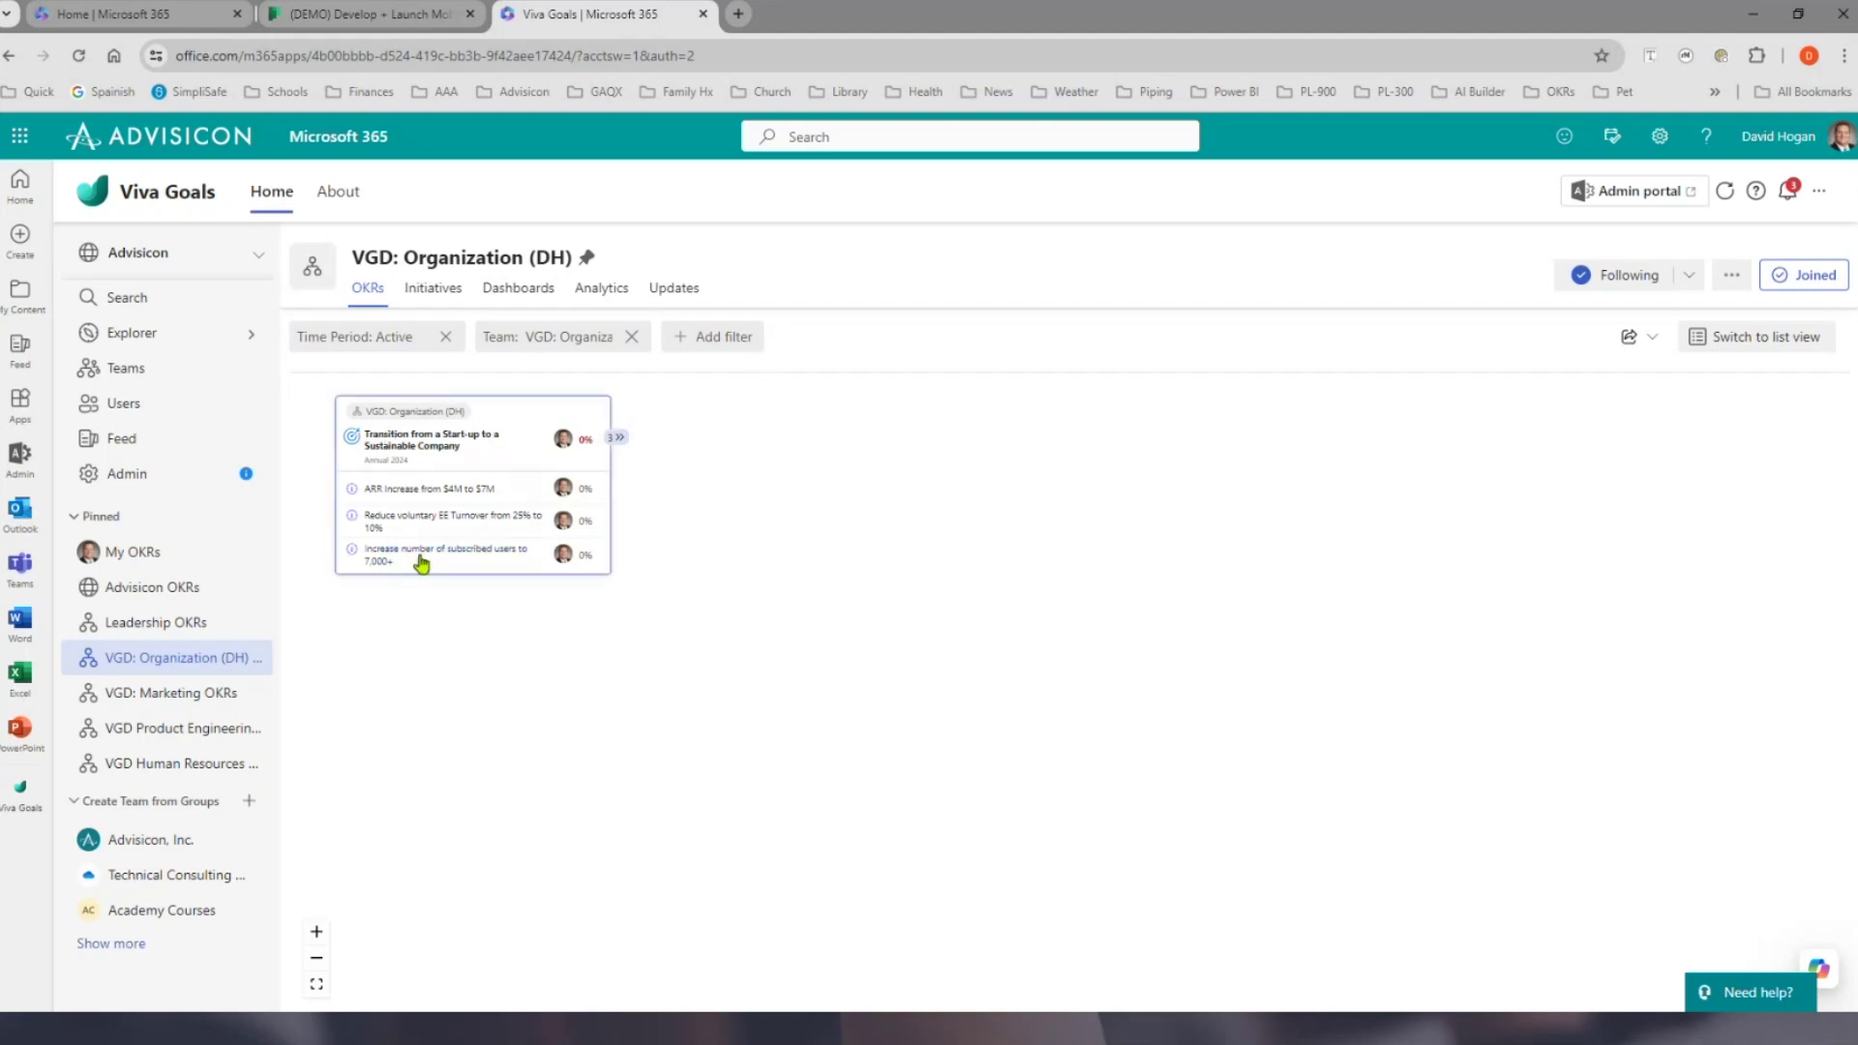
- Expand the three team objectives and the salary-redesign objective under Employee Retention, then collapse them
{"action": "left_click", "coordinate": [617, 440]}
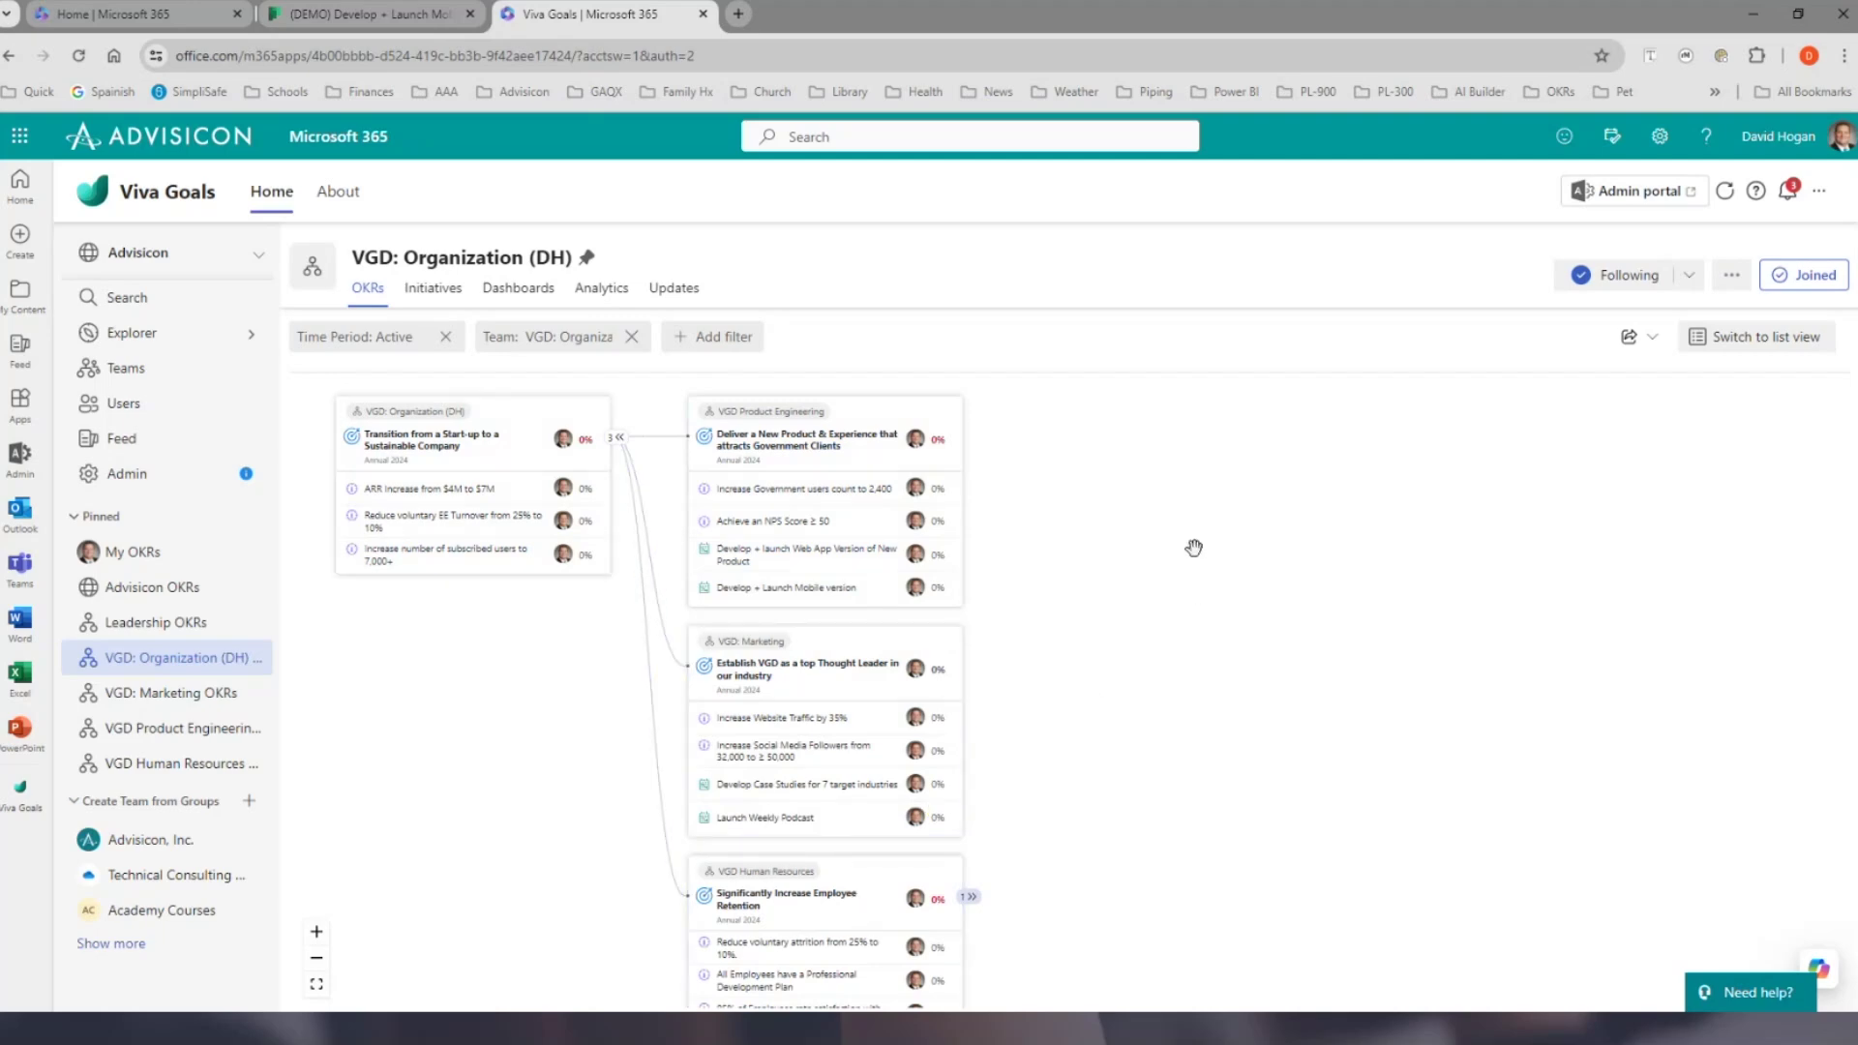
{"action": "scroll", "coordinate": [1189, 534], "scroll_direction": "down", "scroll_amount": 1}
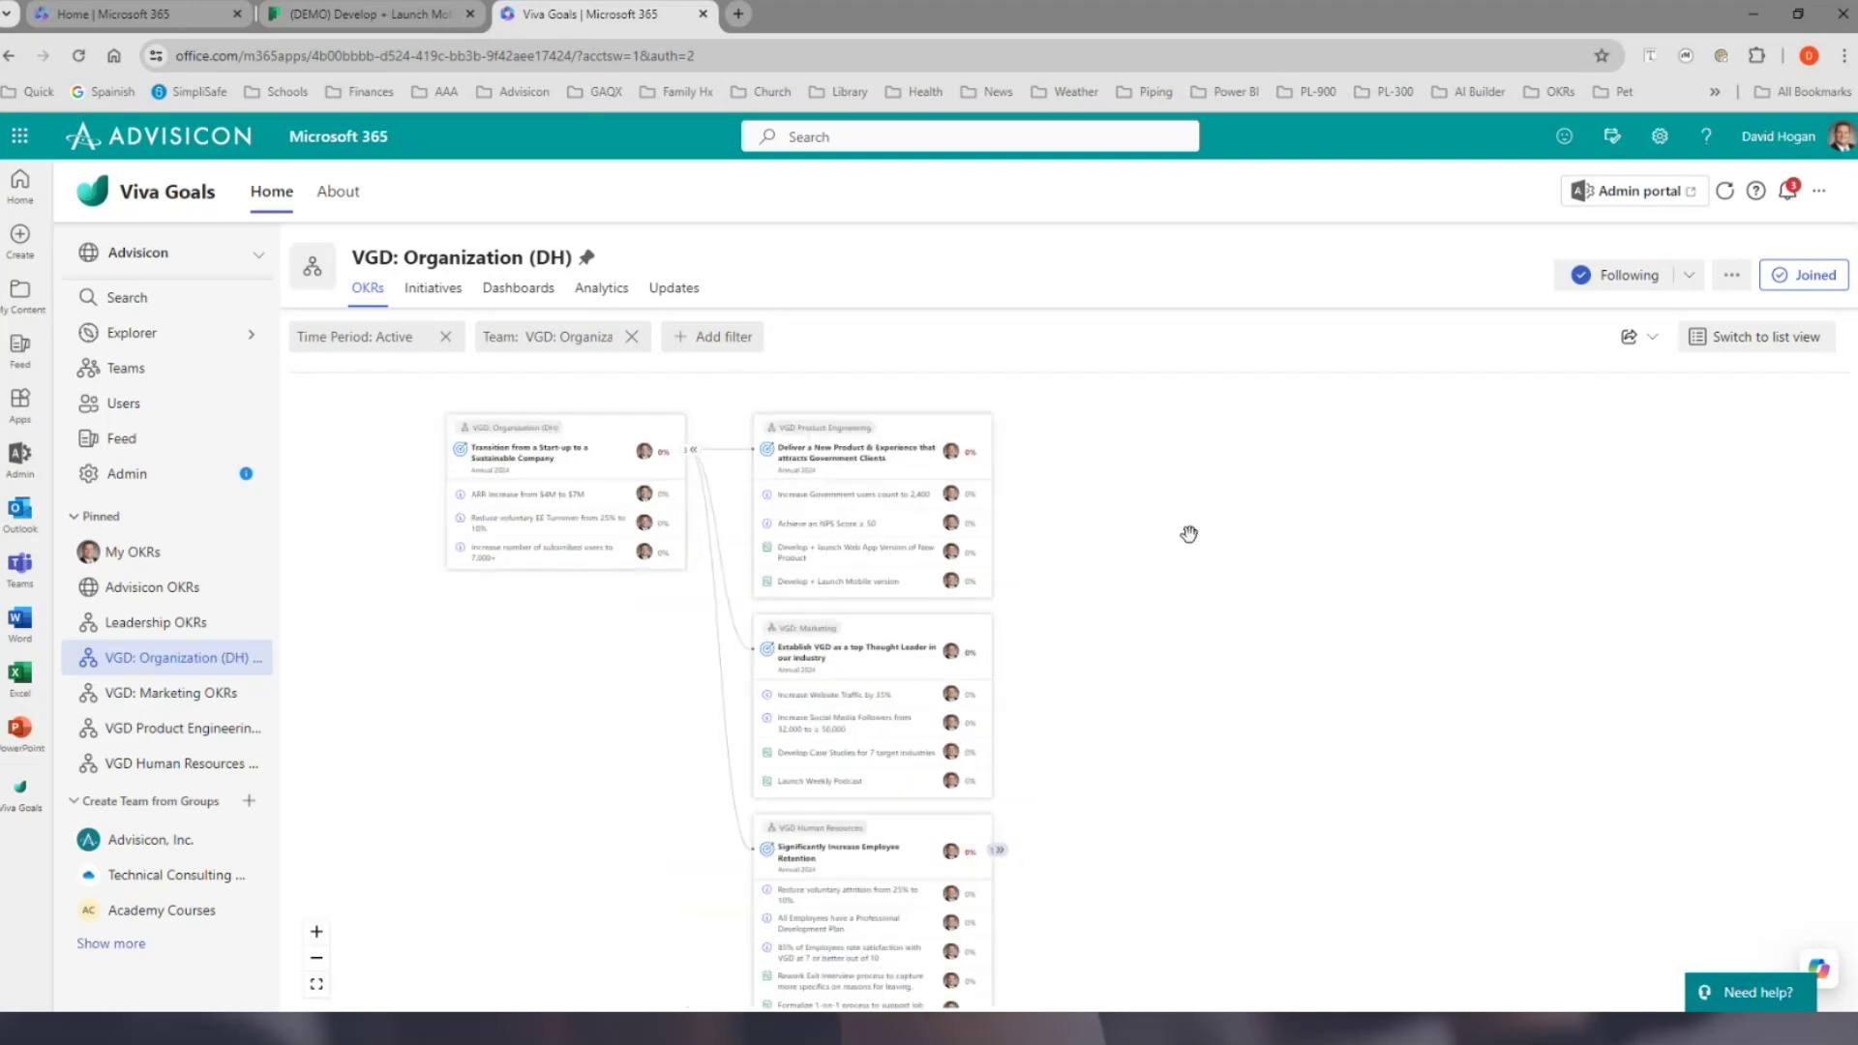
{"action": "left_click", "coordinate": [1002, 856]}
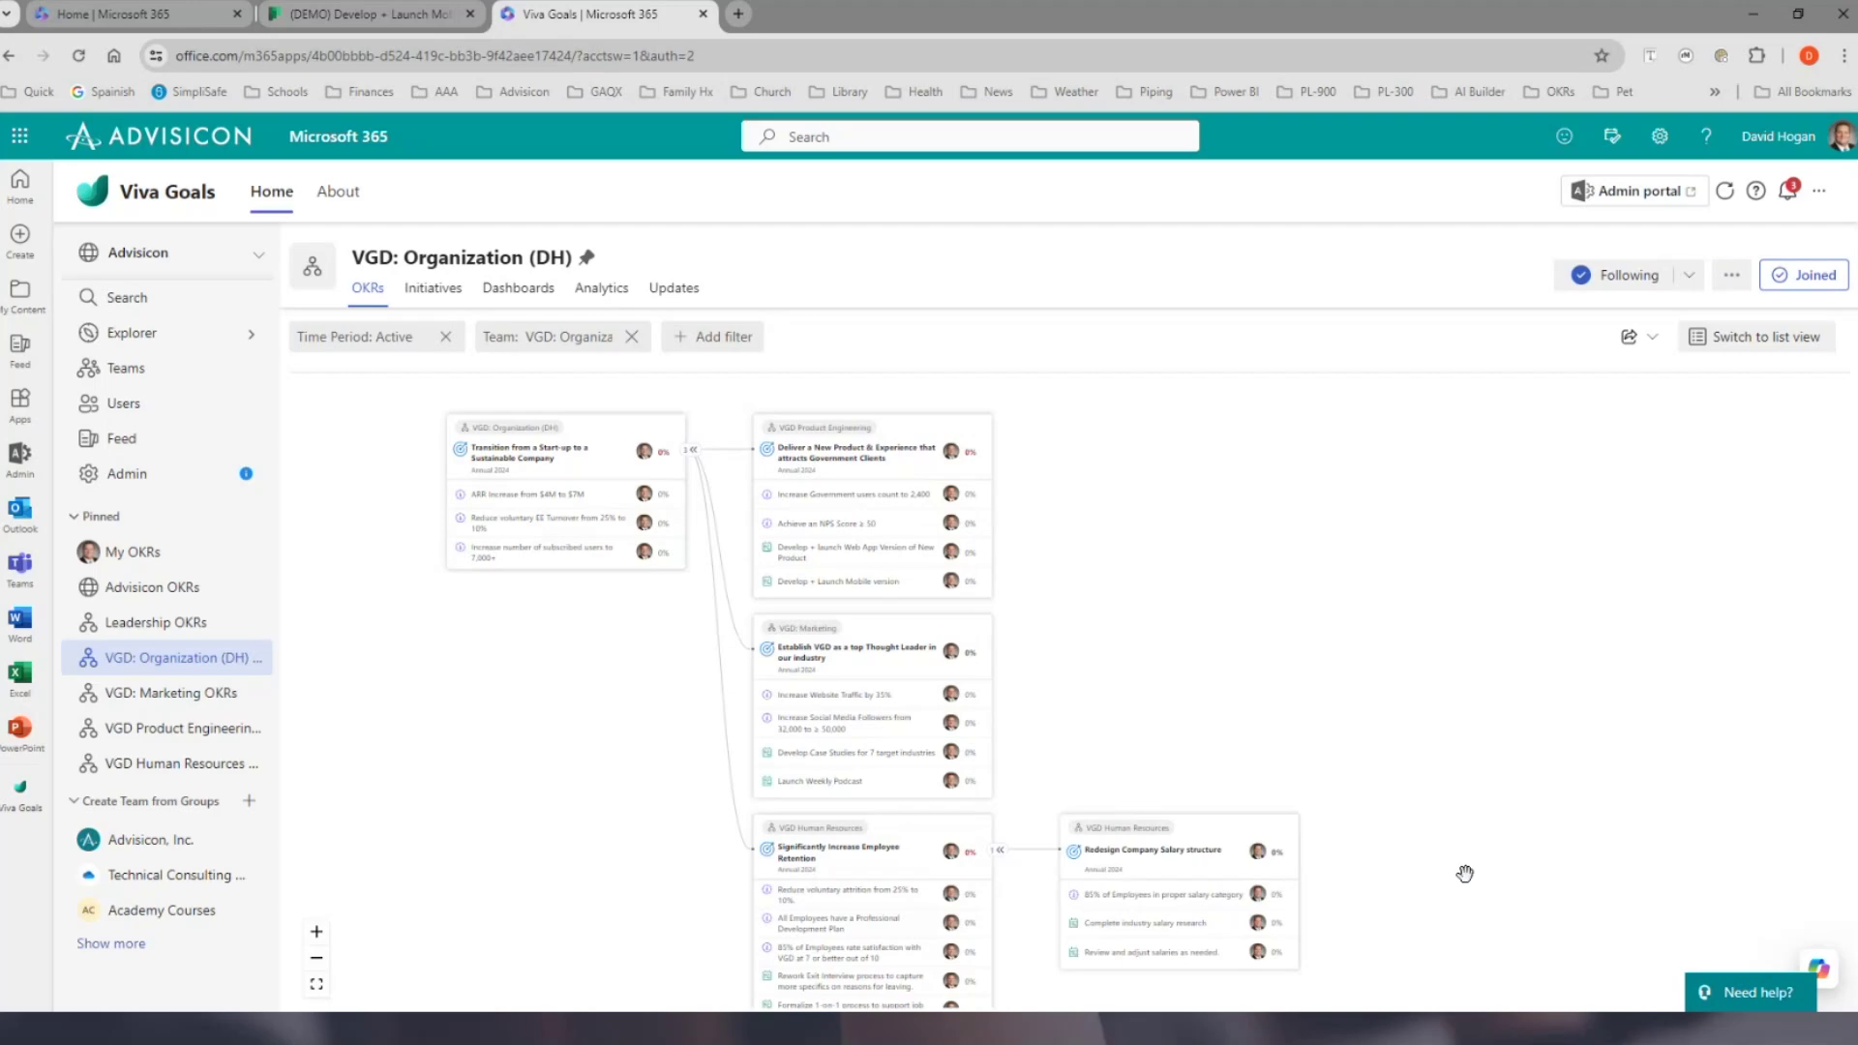
{"action": "left_click_drag", "start_coordinate": [1246, 695], "coordinate": [1203, 723]}
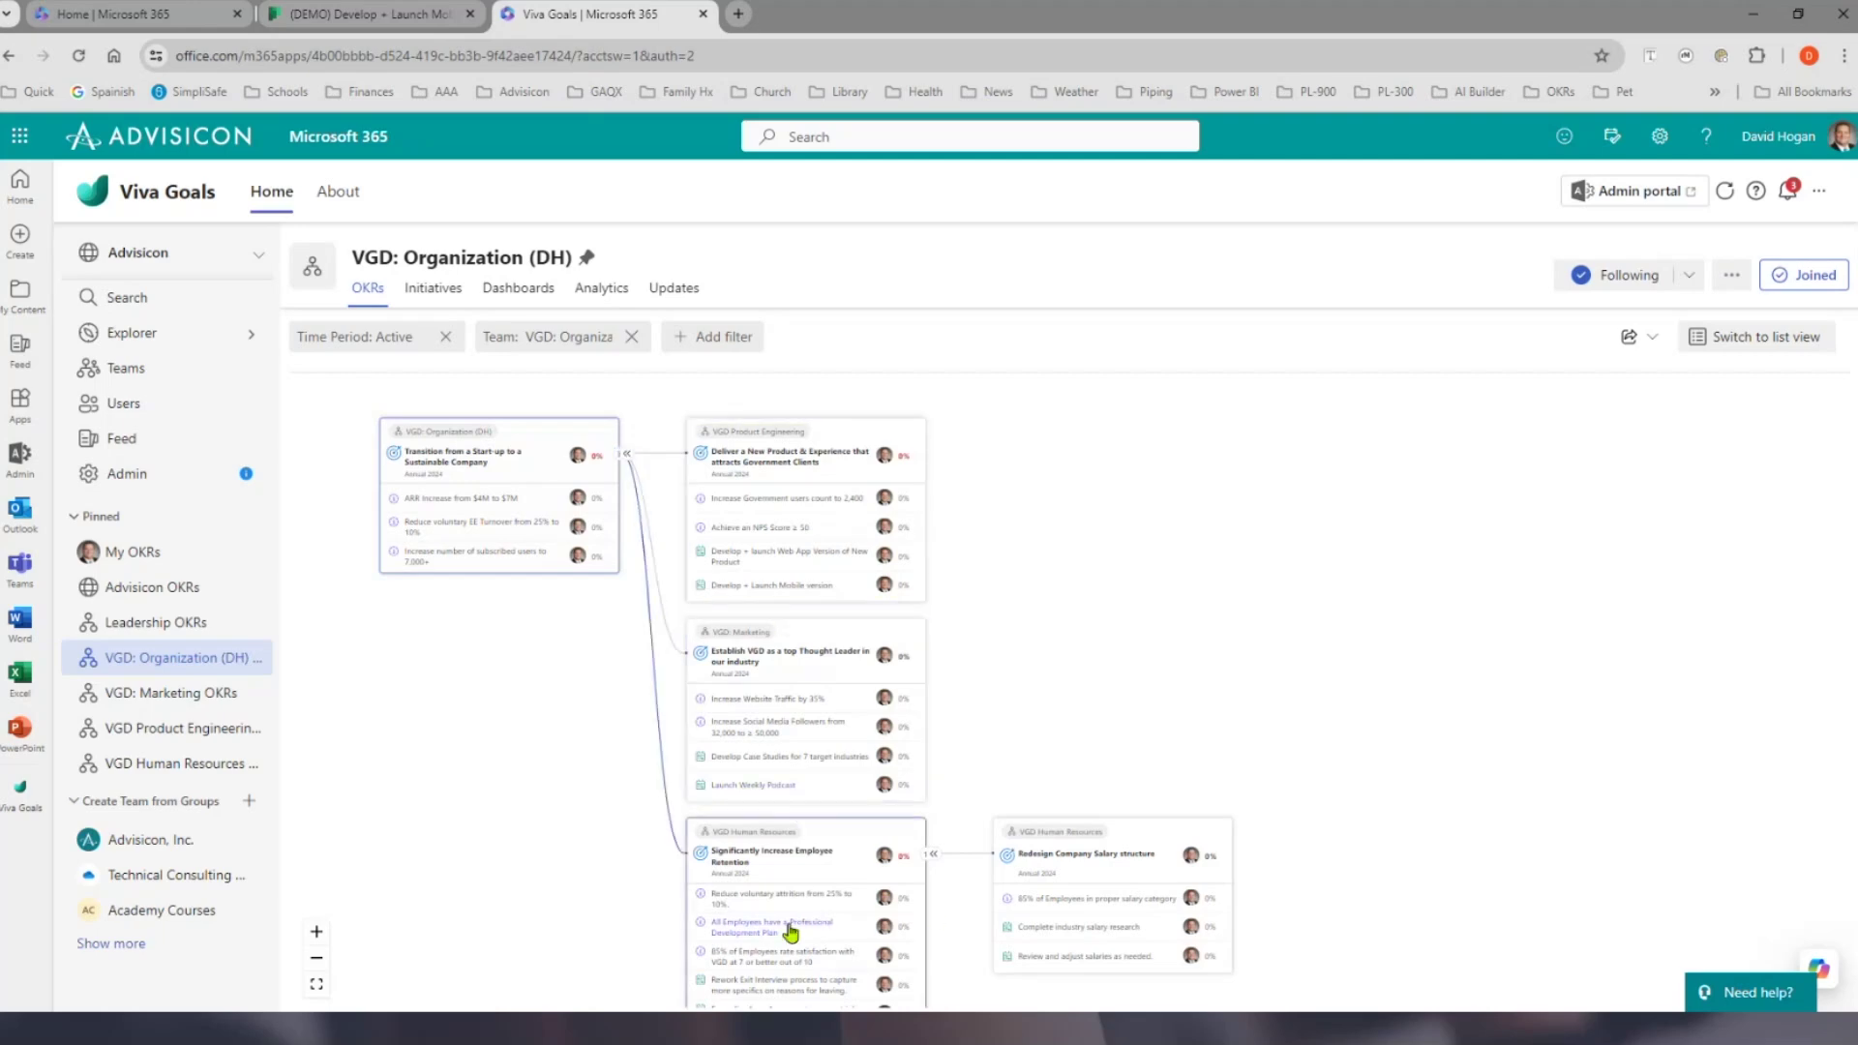
{"action": "left_click", "coordinate": [625, 453]}
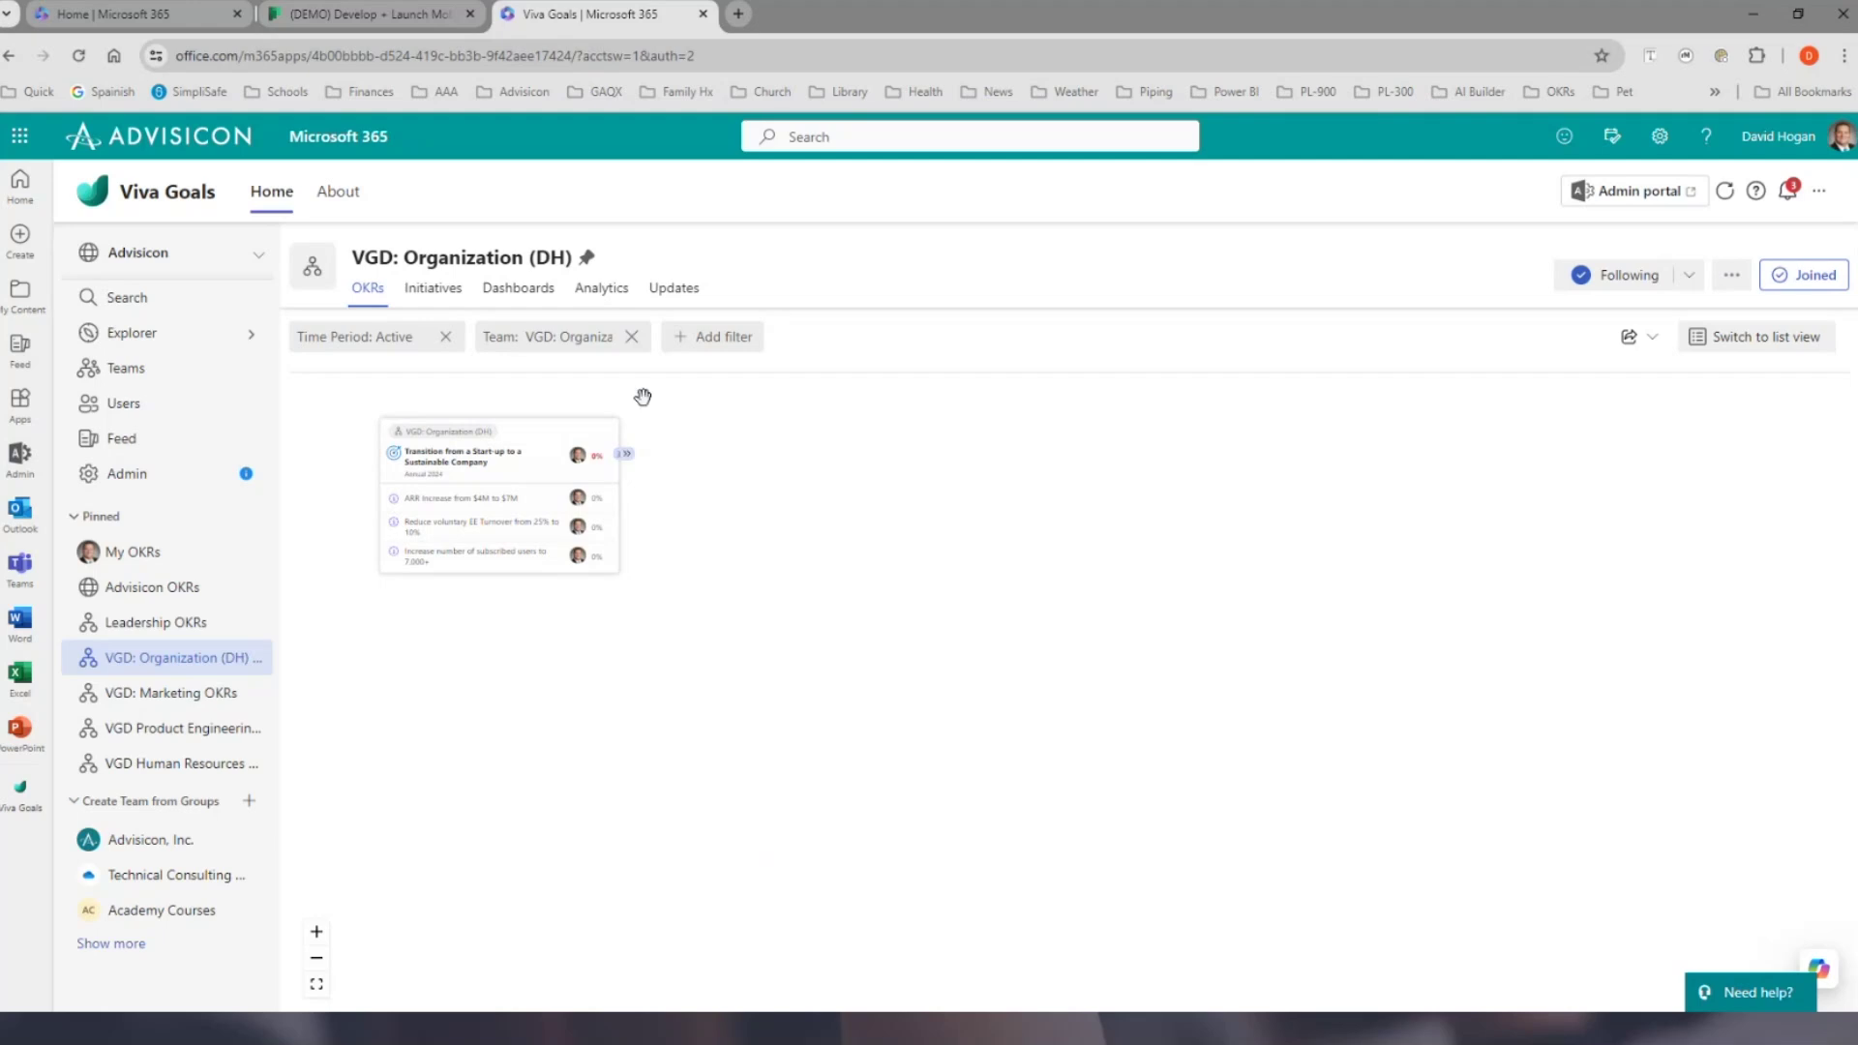
- Switch the OKRs back to list view
{"action": "left_click", "coordinate": [1732, 340]}
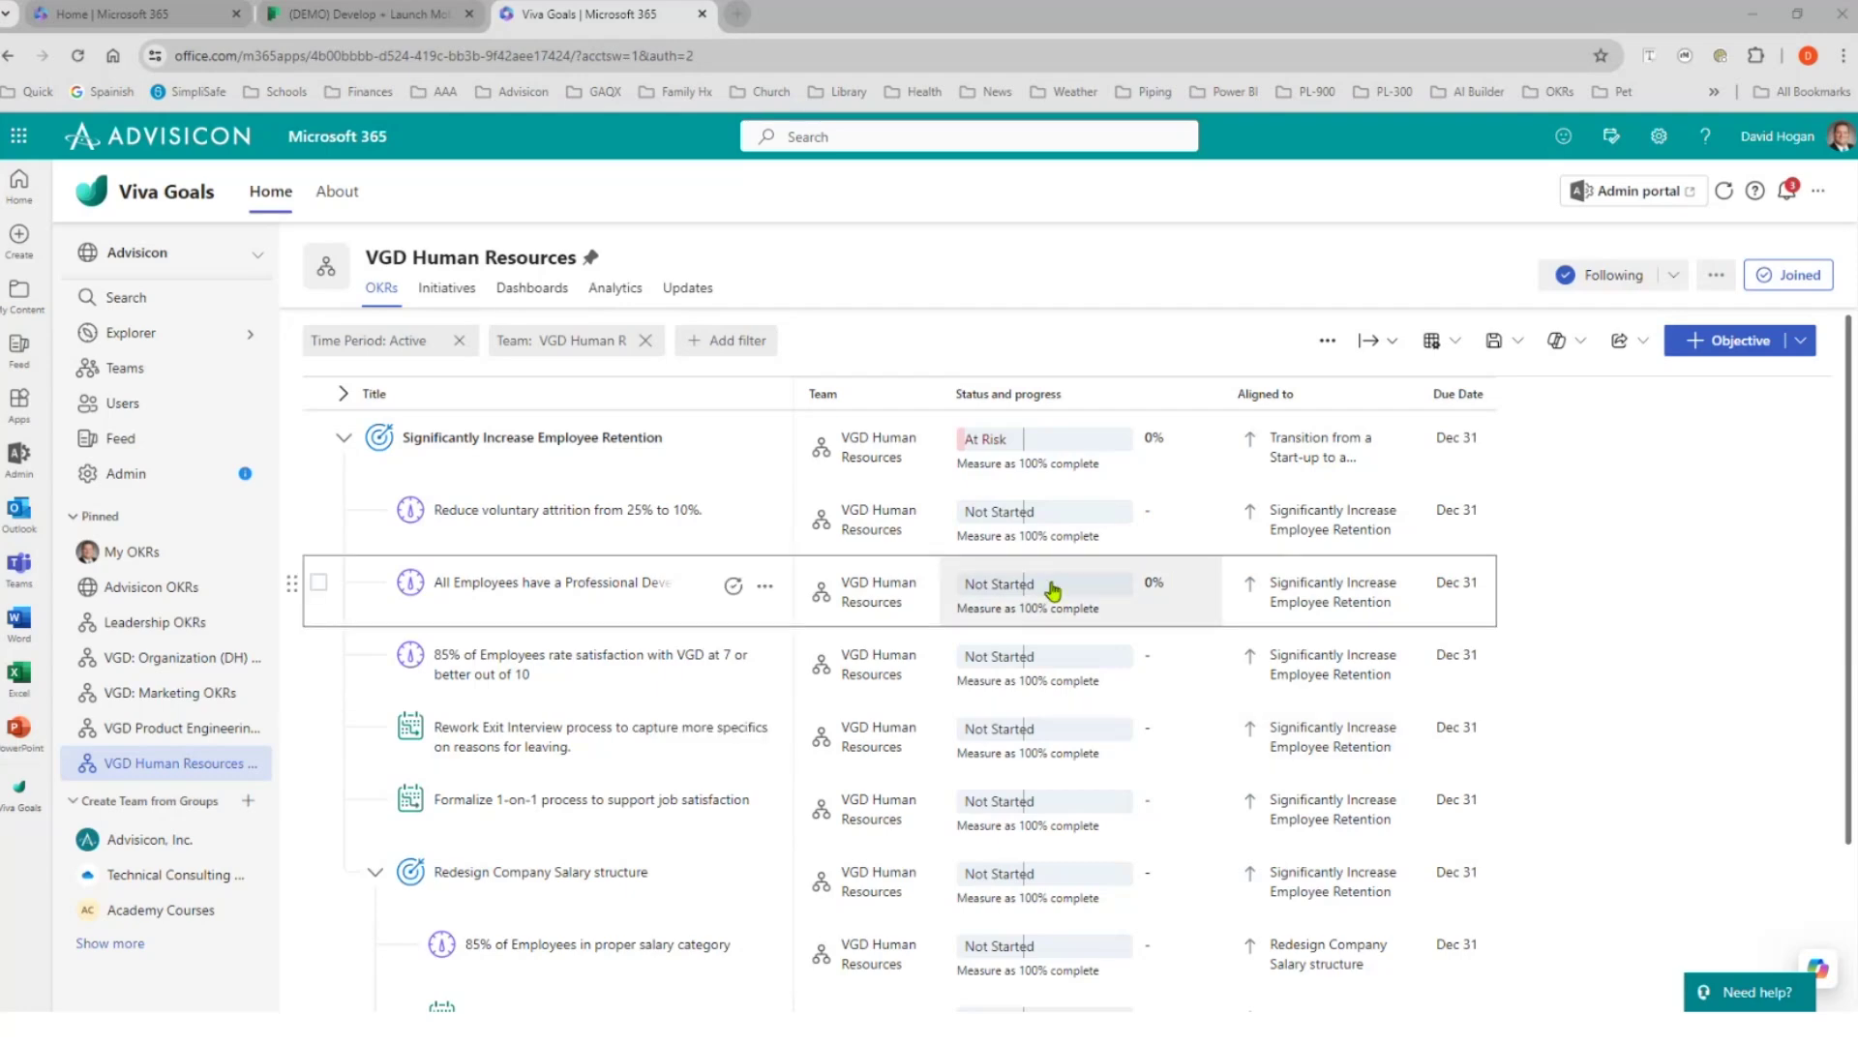
{"action": "mouse_move", "coordinate": [1053, 590]}
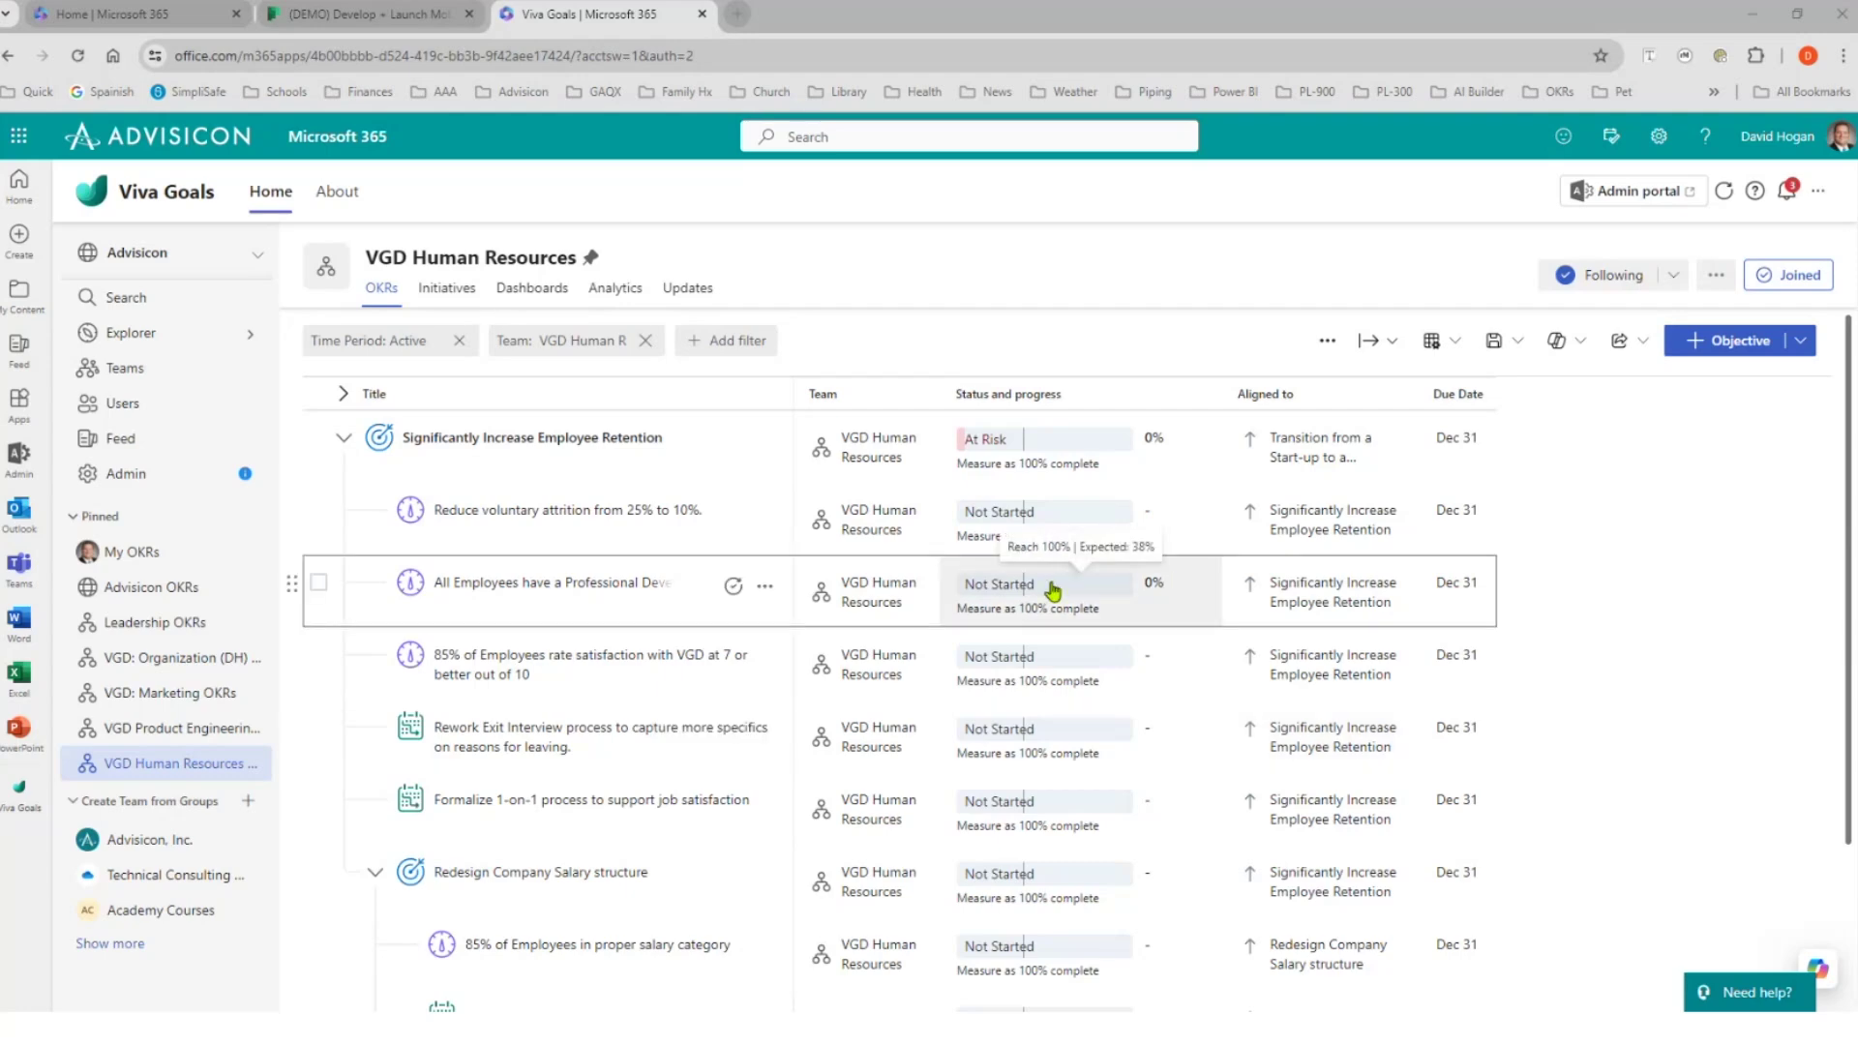
- Update the Professional Development Plan key result to 35% progress with On Track status
{"action": "left_click", "coordinate": [1052, 590]}
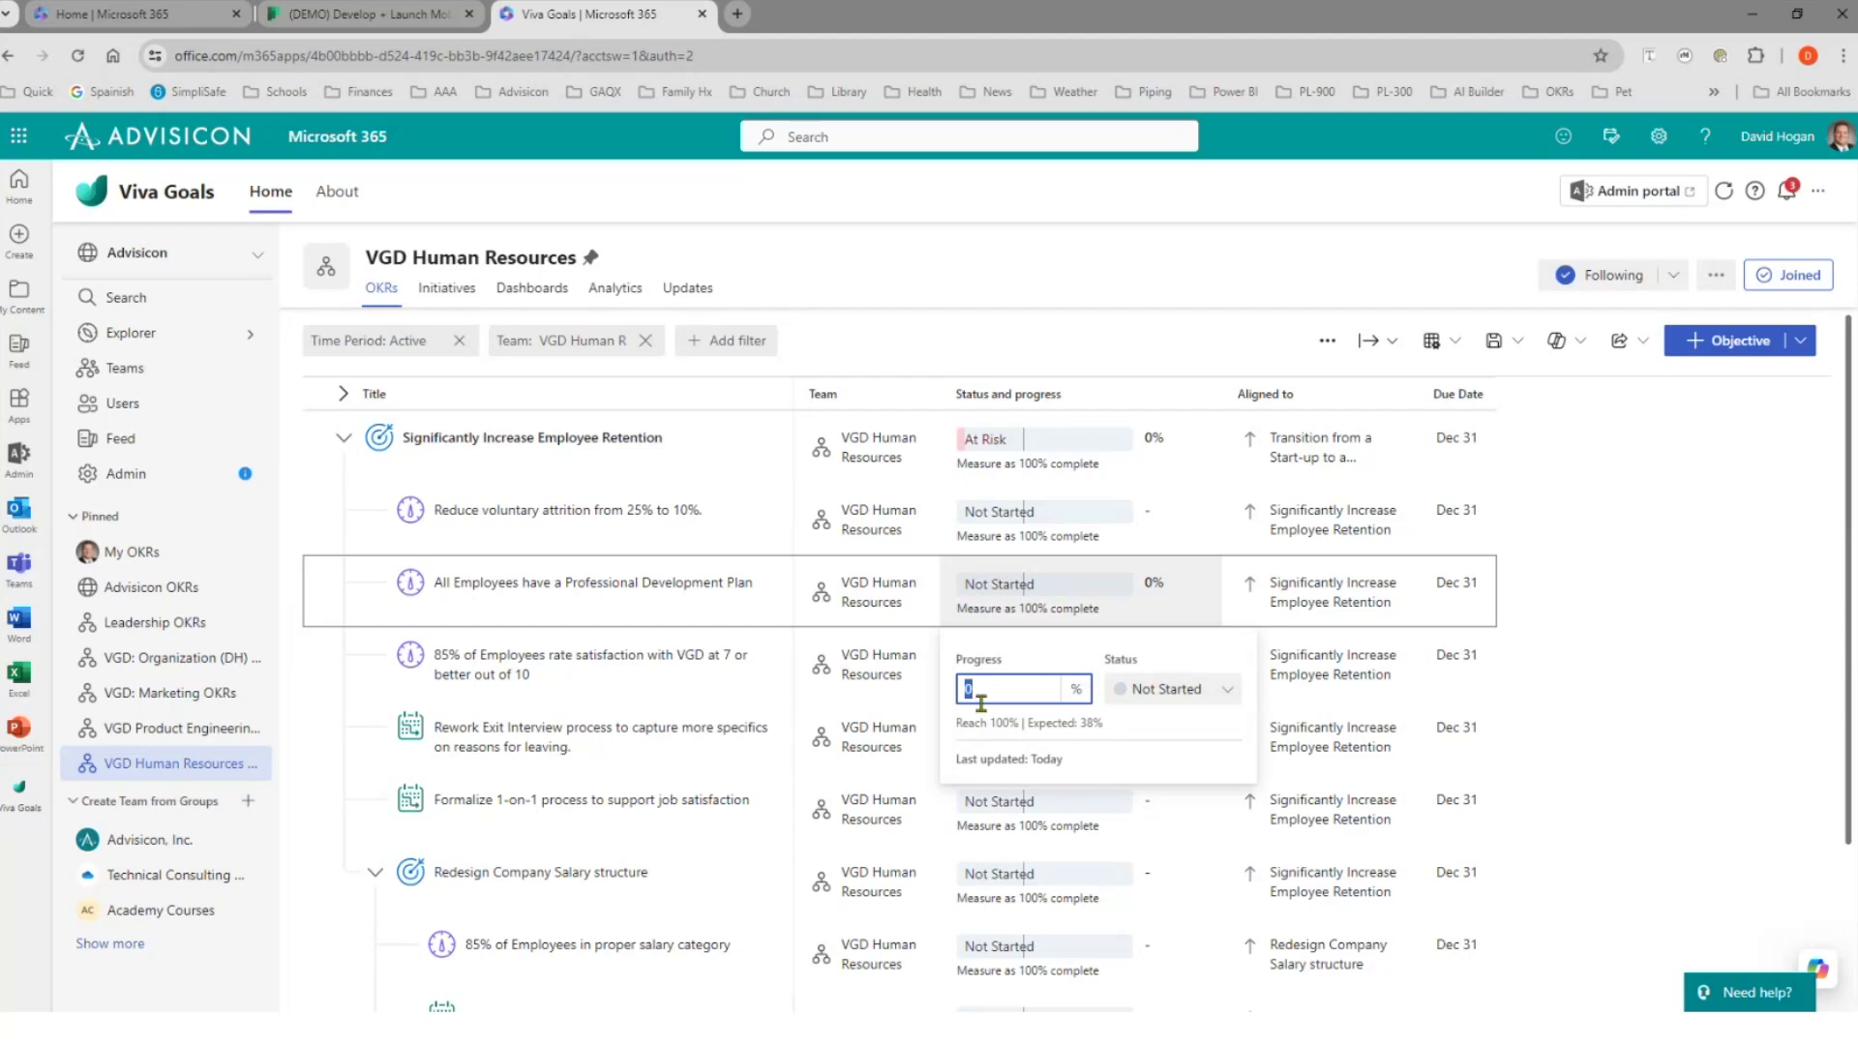
{"action": "type", "text": "3"}
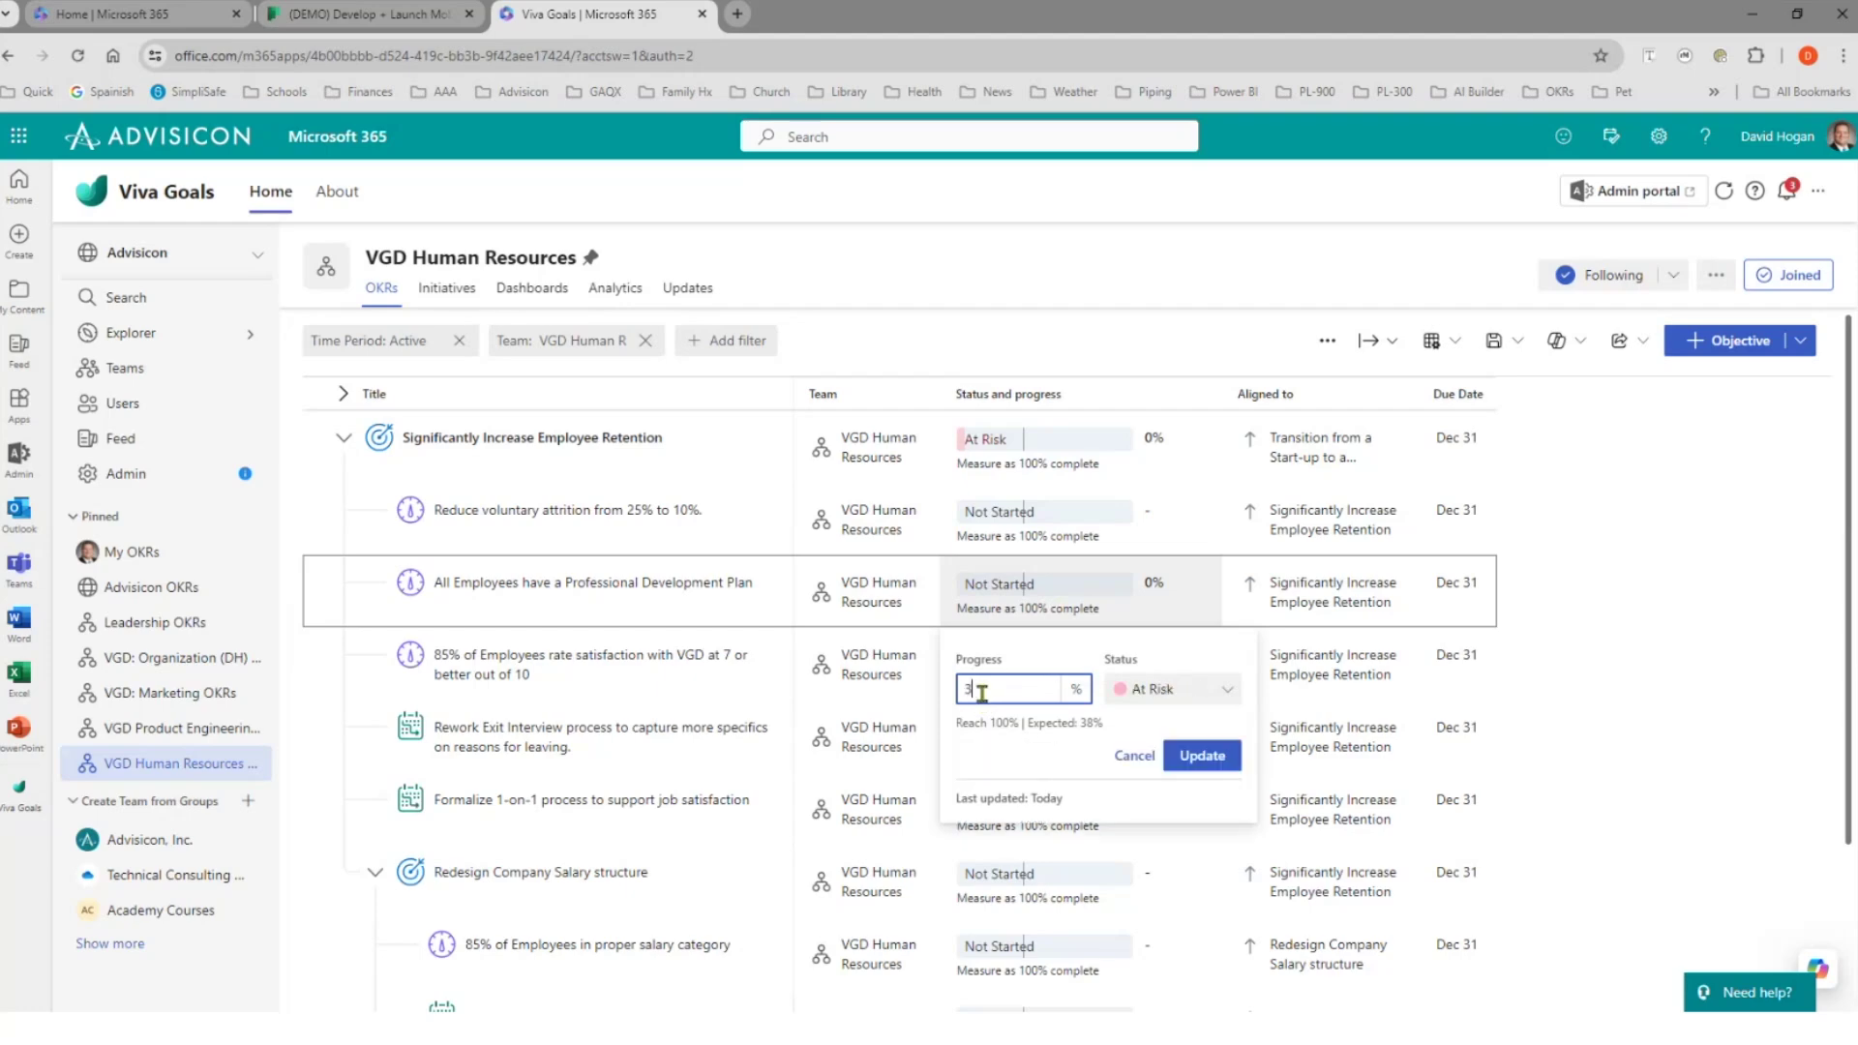
{"action": "type", "text": "5"}
{"action": "left_click", "coordinate": [1222, 690]}
{"action": "left_click", "coordinate": [1158, 756]}
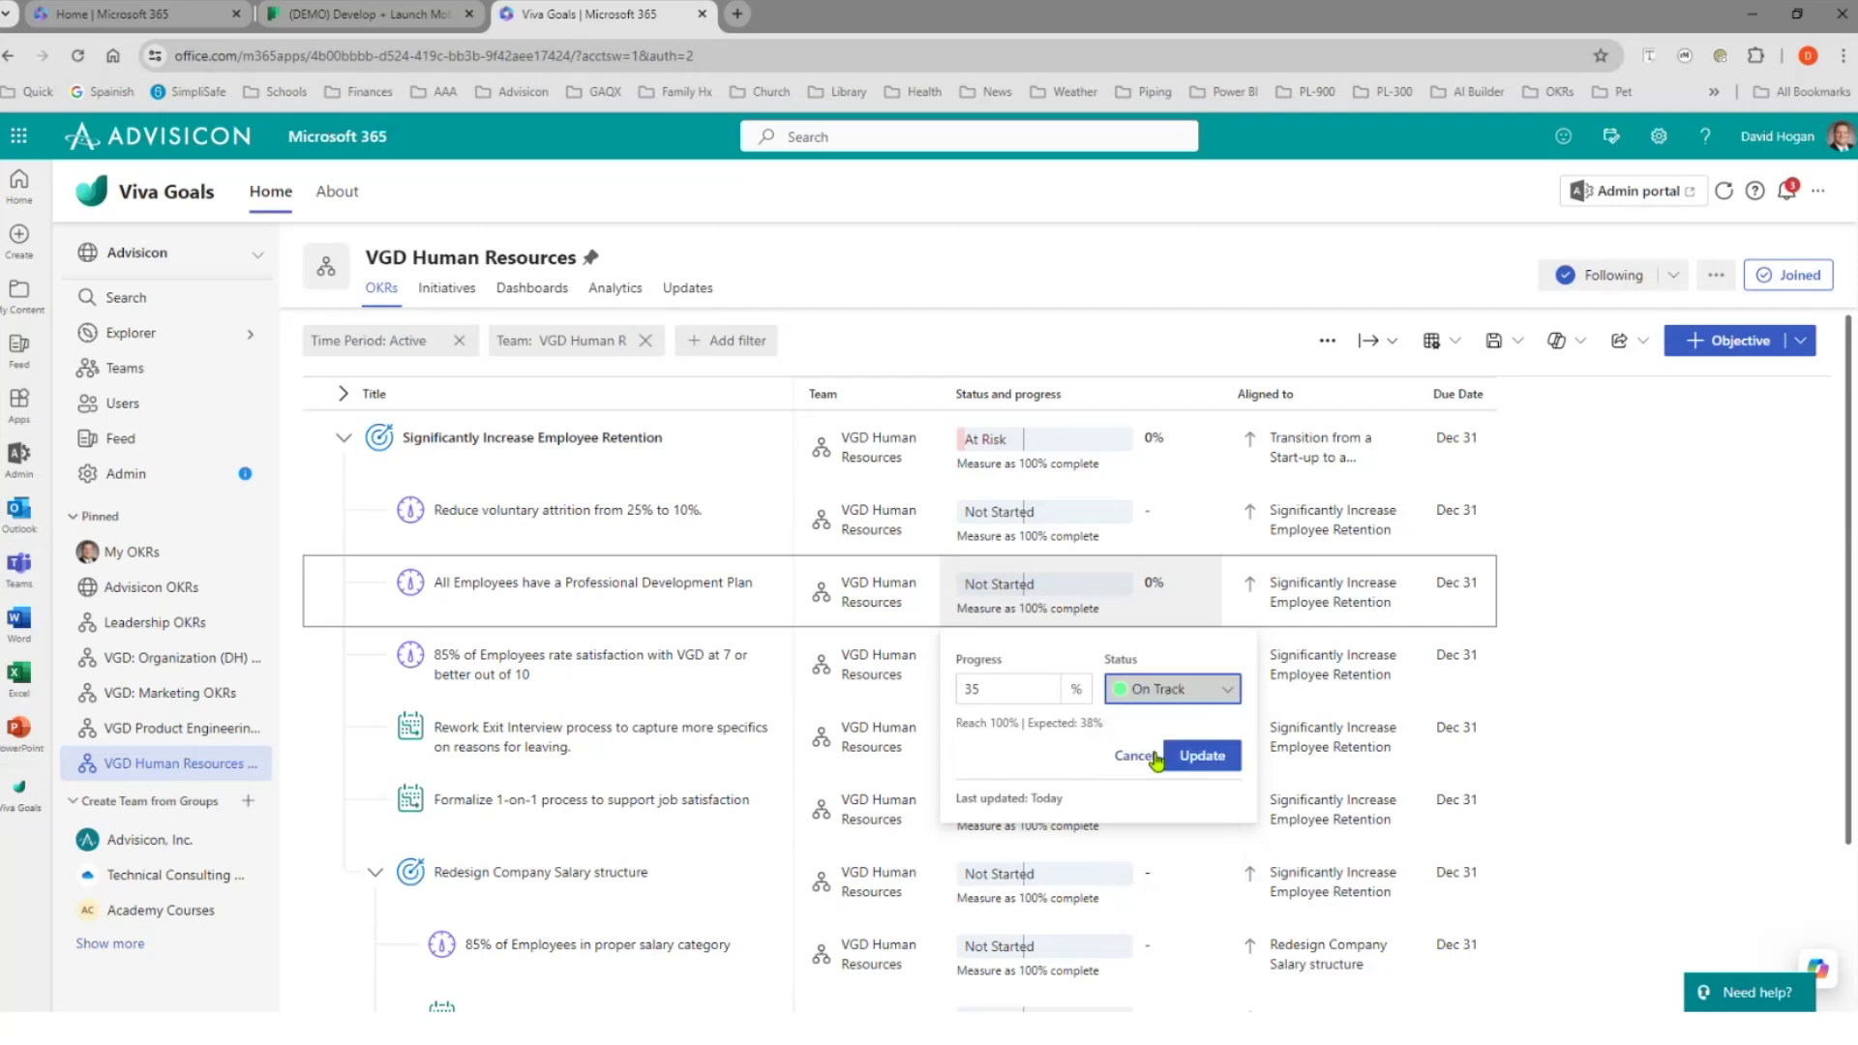
{"action": "left_click", "coordinate": [1200, 755]}
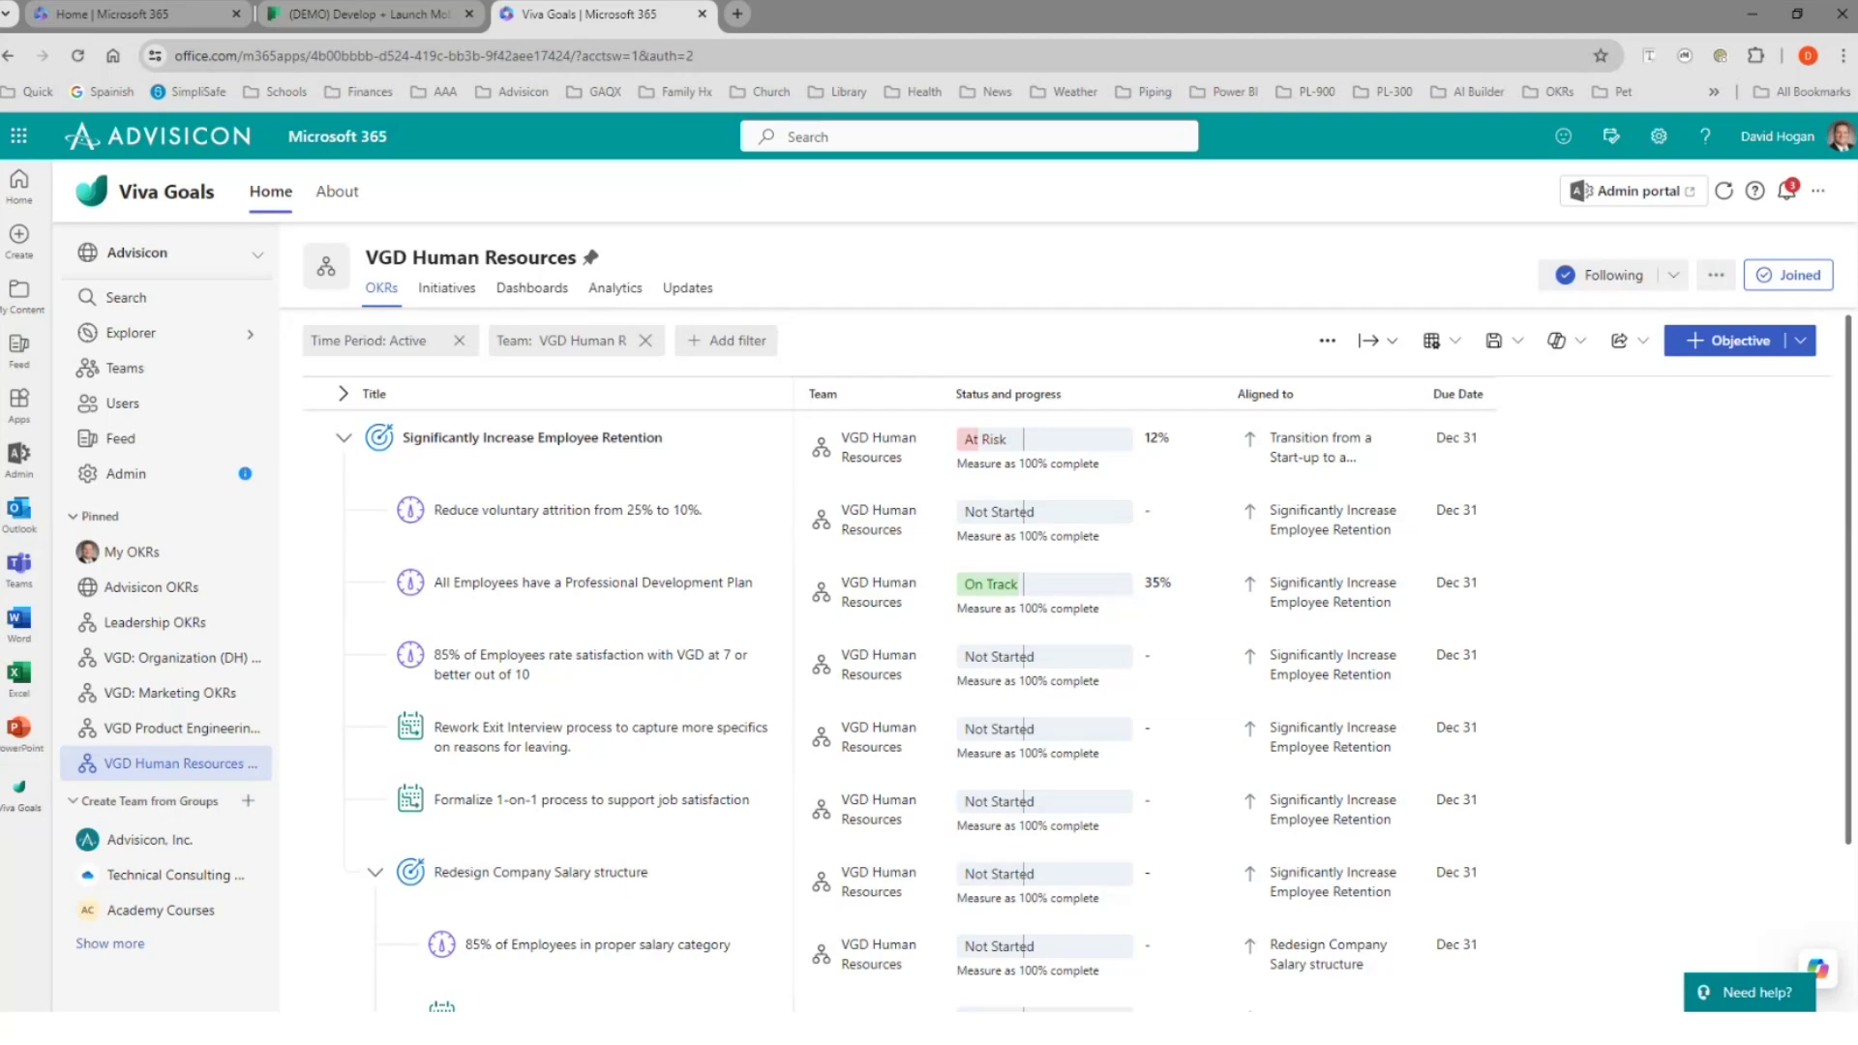
{"action": "scroll", "coordinate": [720, 927], "scroll_direction": "down", "scroll_amount": 2}
- Scroll to the salary initiatives and switch to the Salary Reviews Status workbook
{"action": "scroll", "coordinate": [716, 924], "scroll_direction": "down", "scroll_amount": 1}
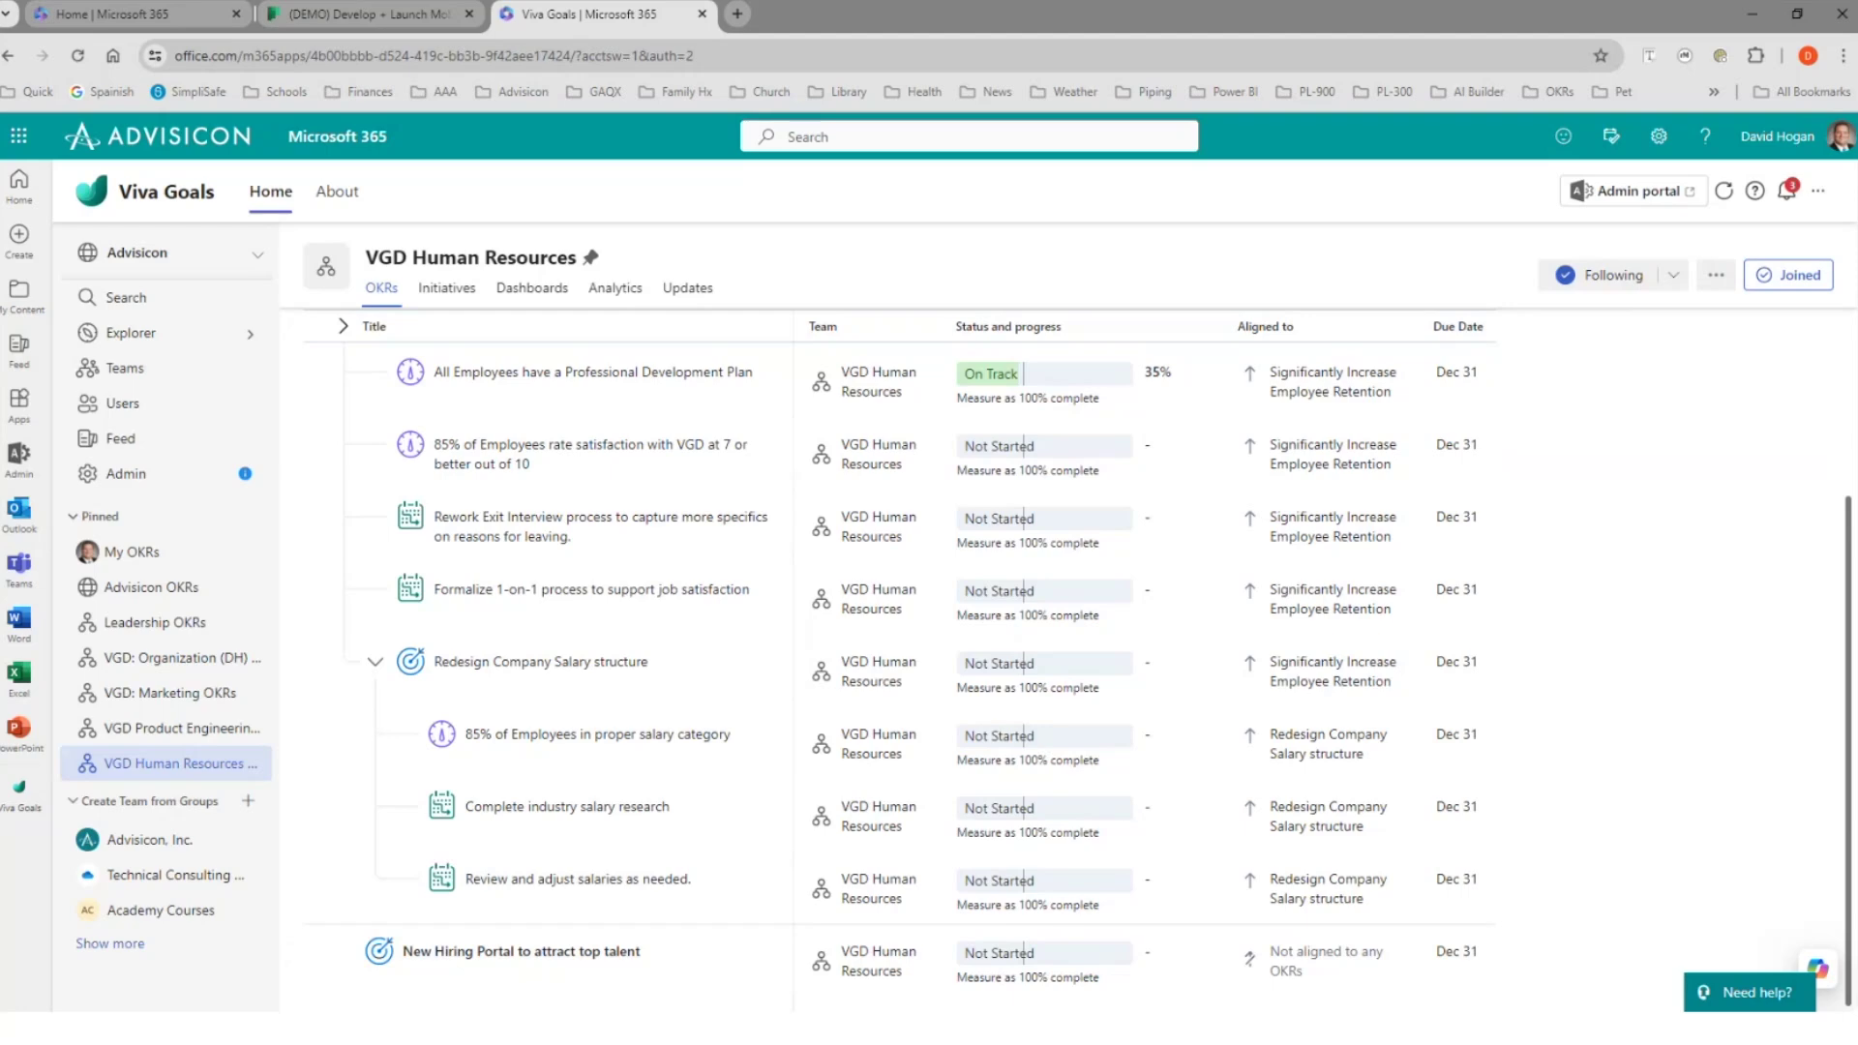
{"action": "key", "text": "alt+Tab"}
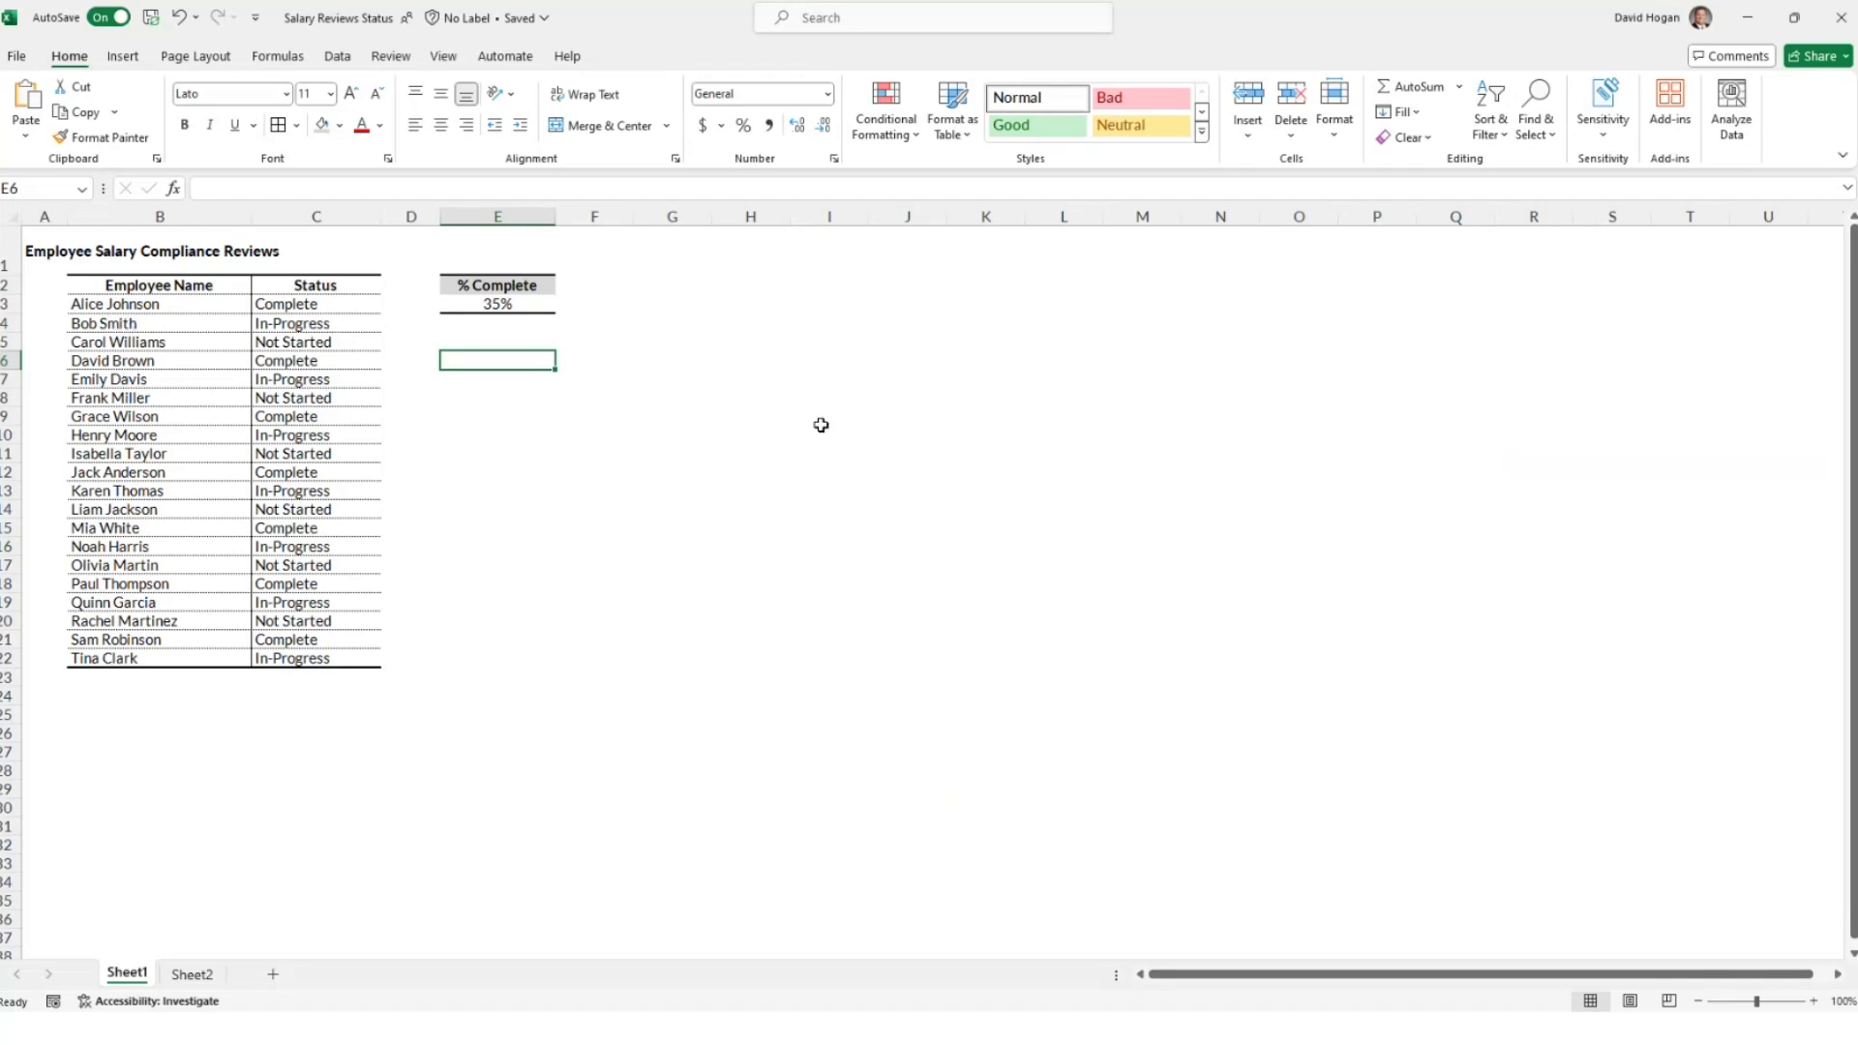
- Inspect E3's =COUNTIF(C3:C22,"Complete")/COUNTA(C3:C22) formula giving 35%, then return to Viva Goals
{"action": "left_click", "coordinate": [565, 303]}
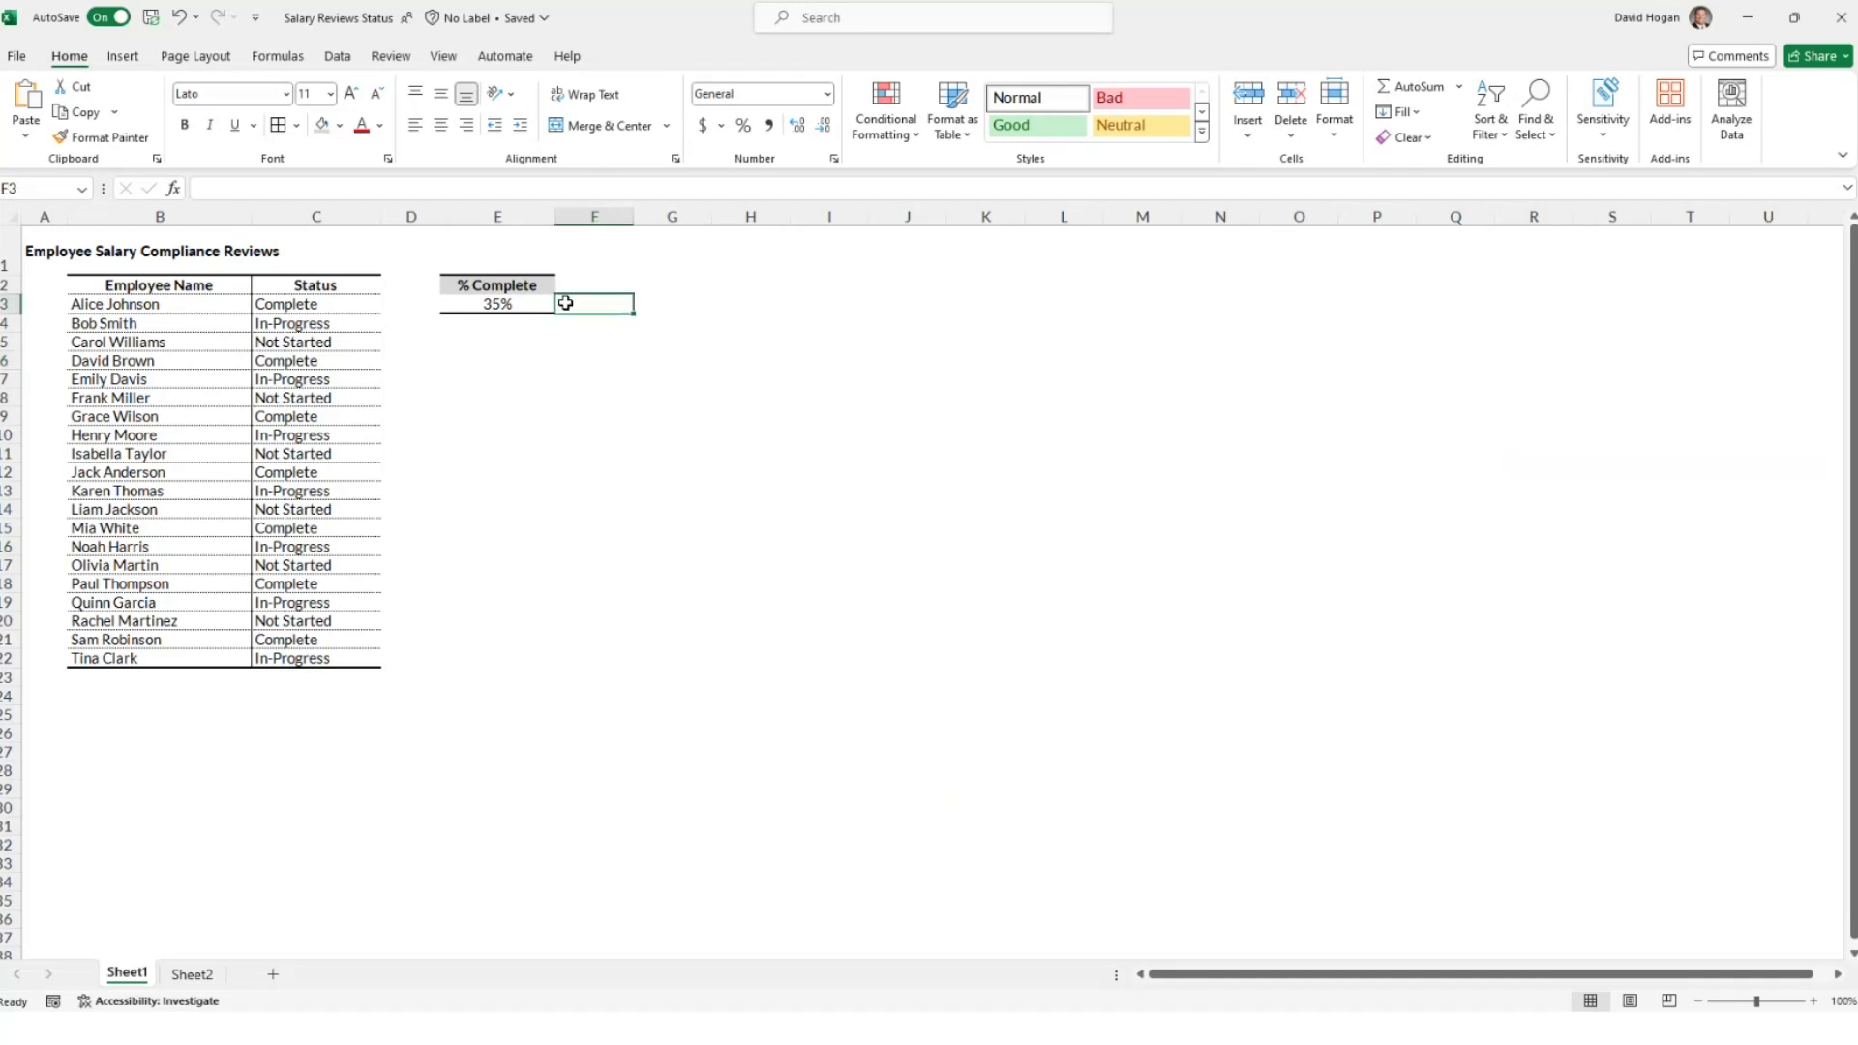
{"action": "left_click", "coordinate": [498, 303]}
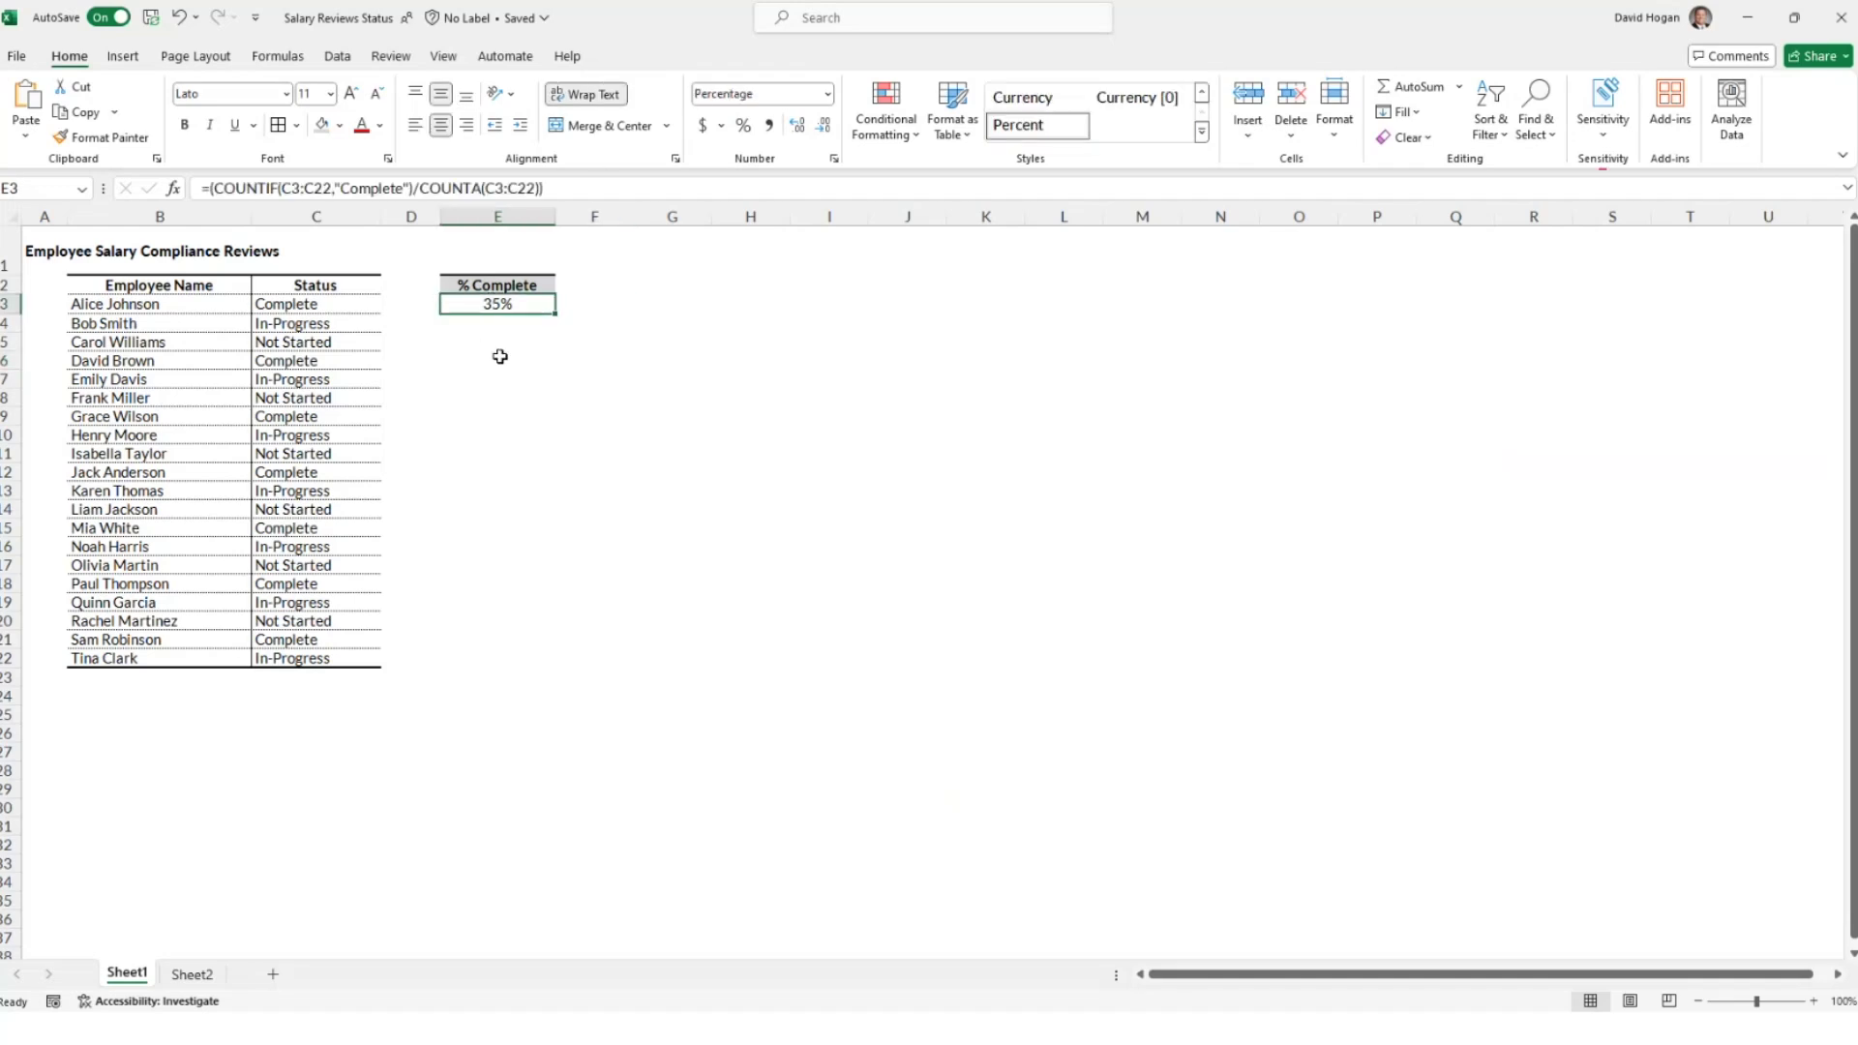
{"action": "left_click", "coordinate": [501, 343]}
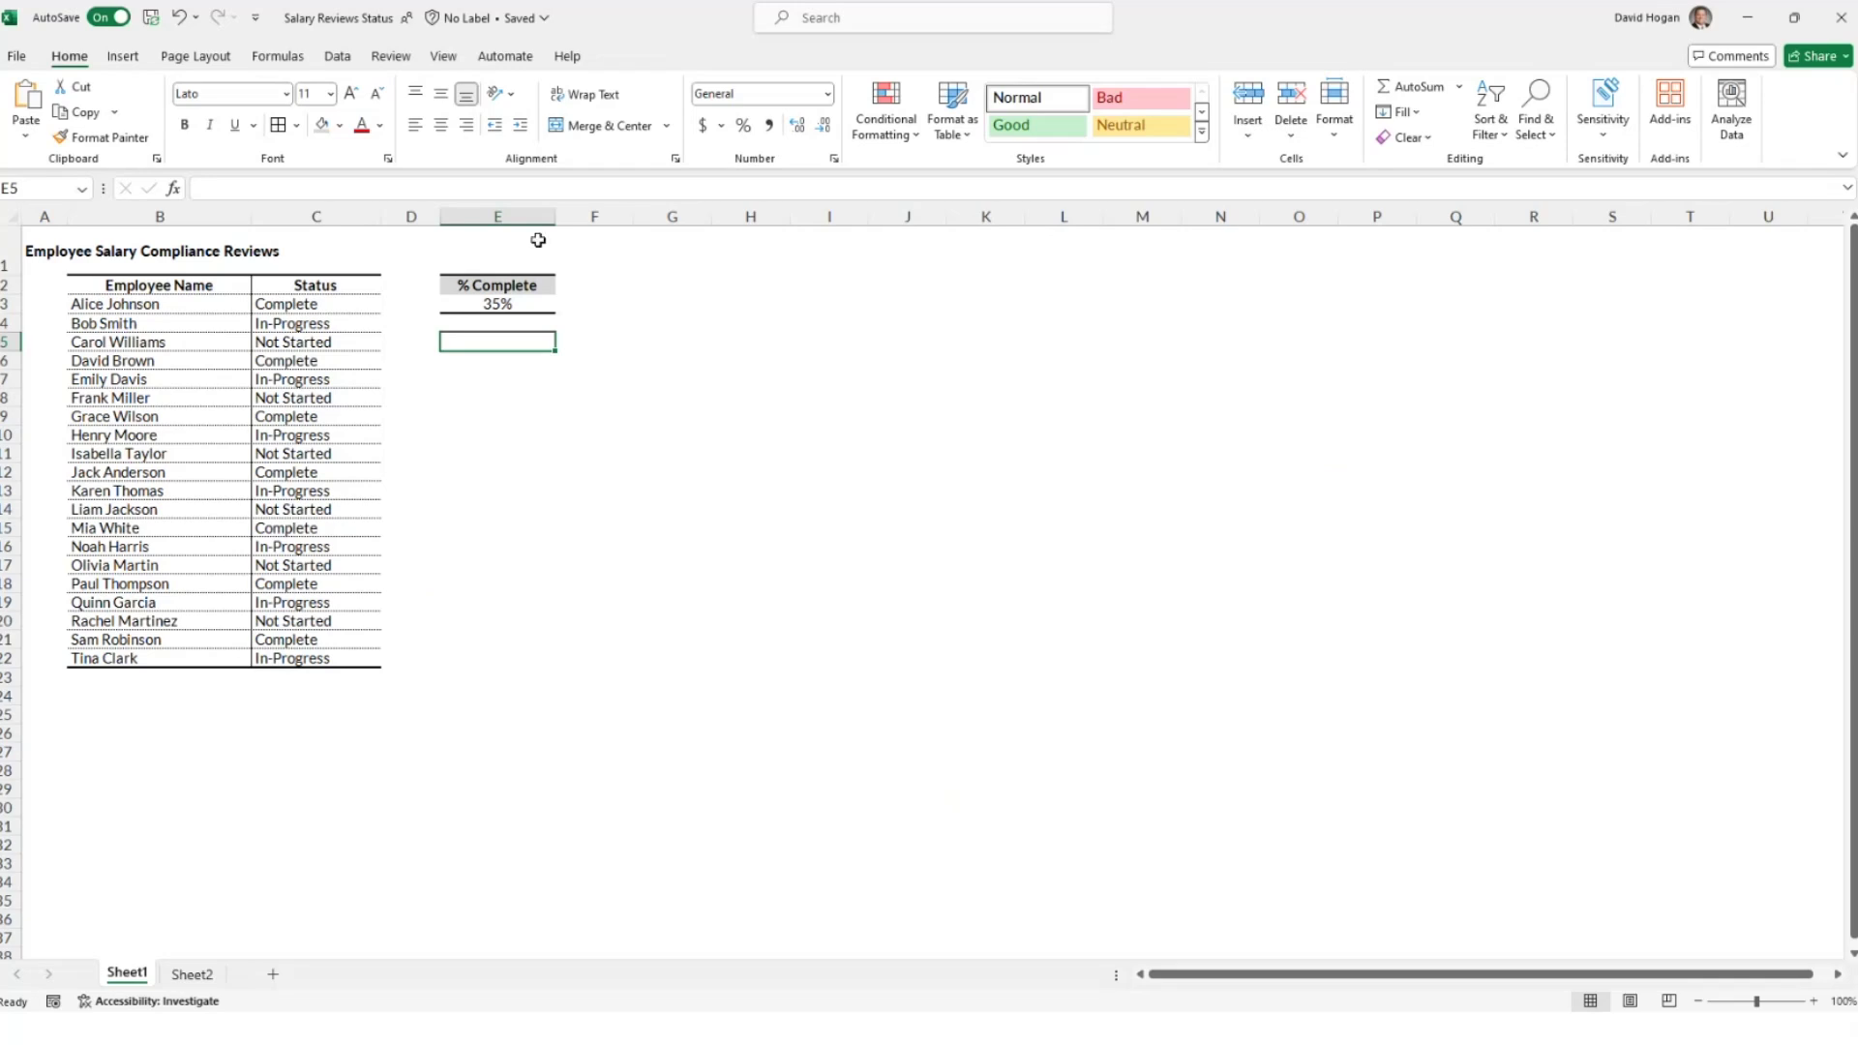
{"action": "left_click", "coordinate": [484, 302]}
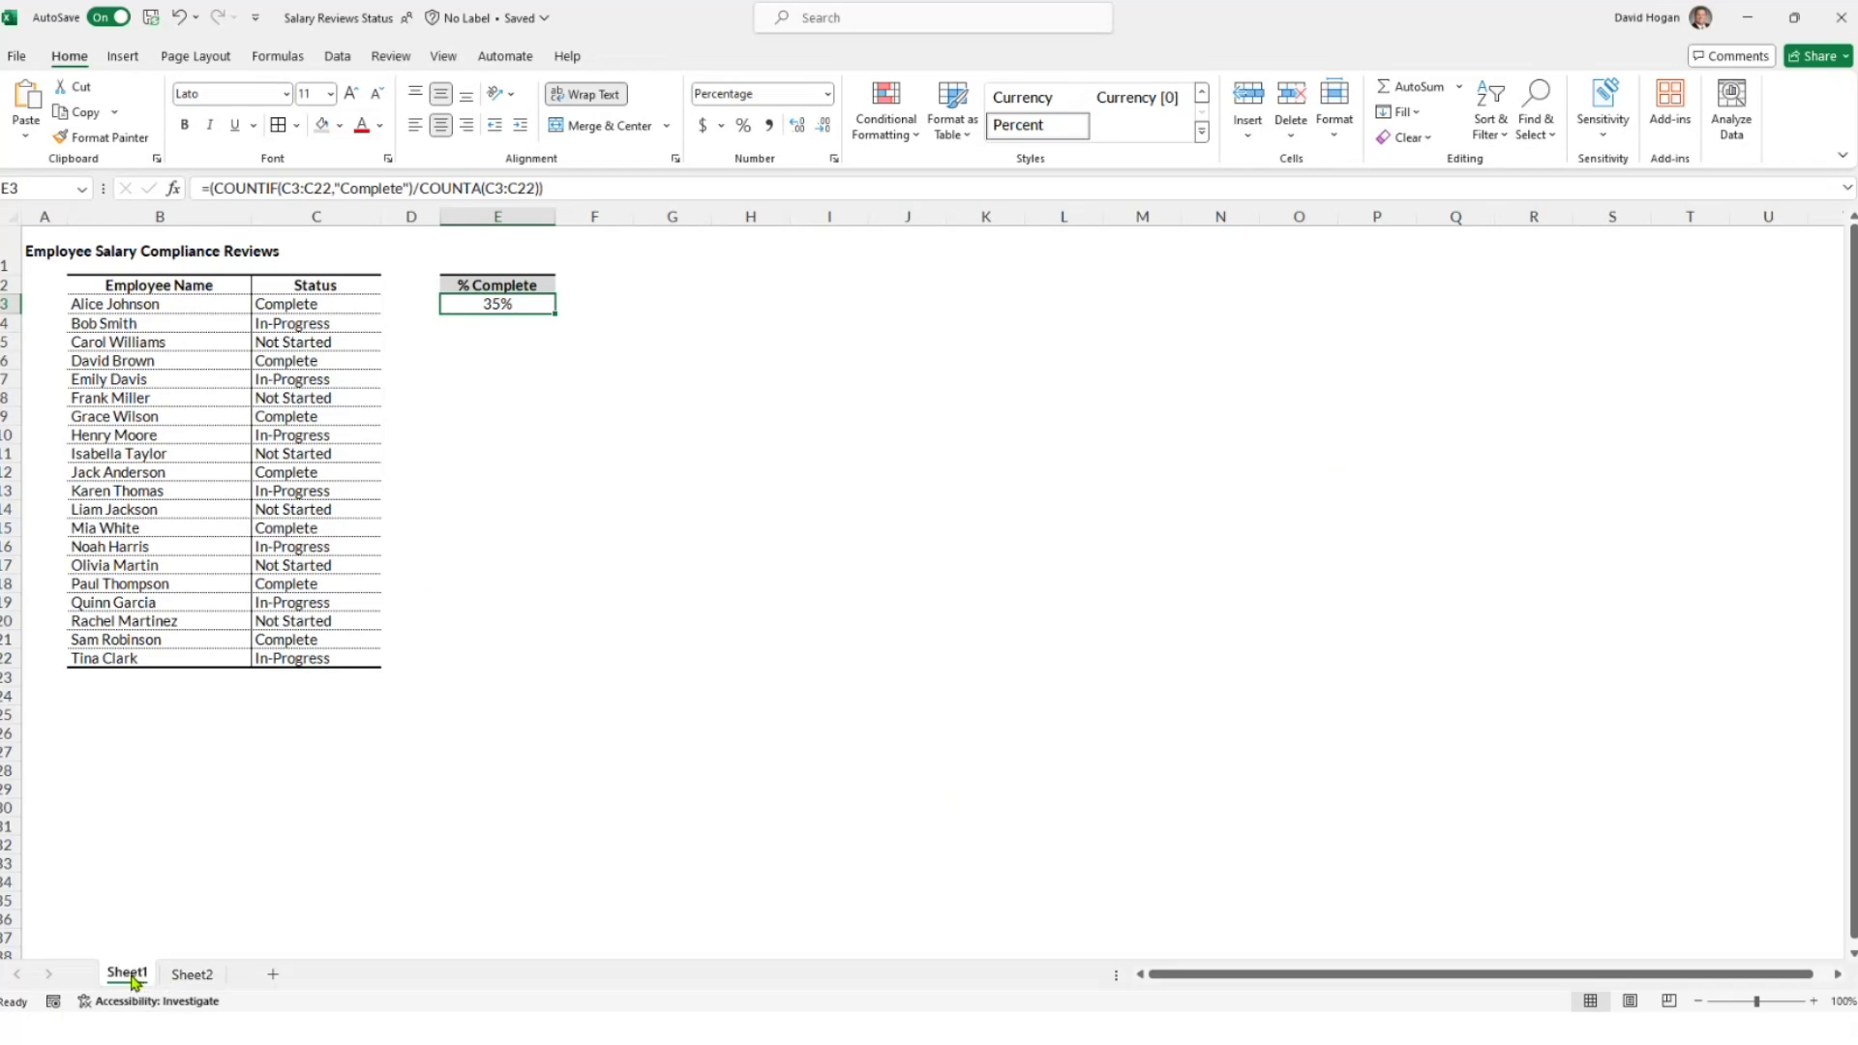
{"action": "left_click", "coordinate": [566, 679]}
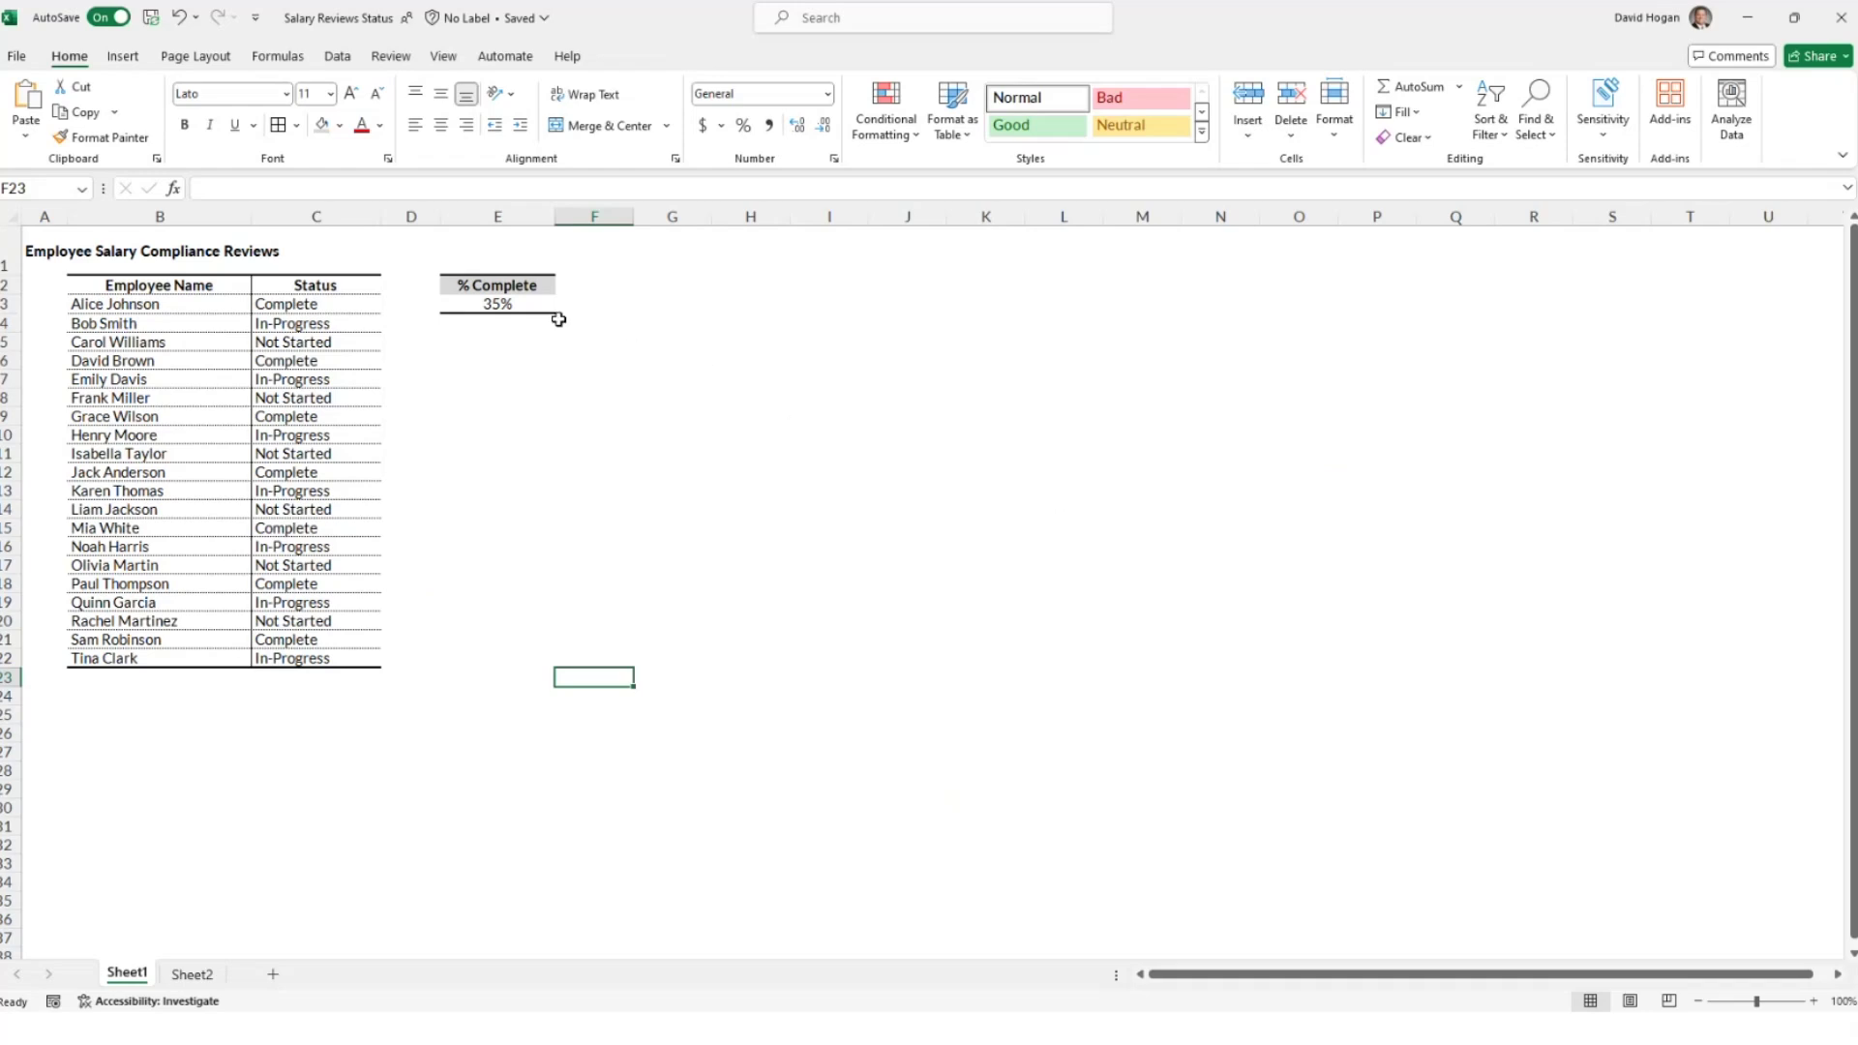
{"action": "left_click", "coordinate": [523, 306]}
{"action": "left_click", "coordinate": [479, 329]}
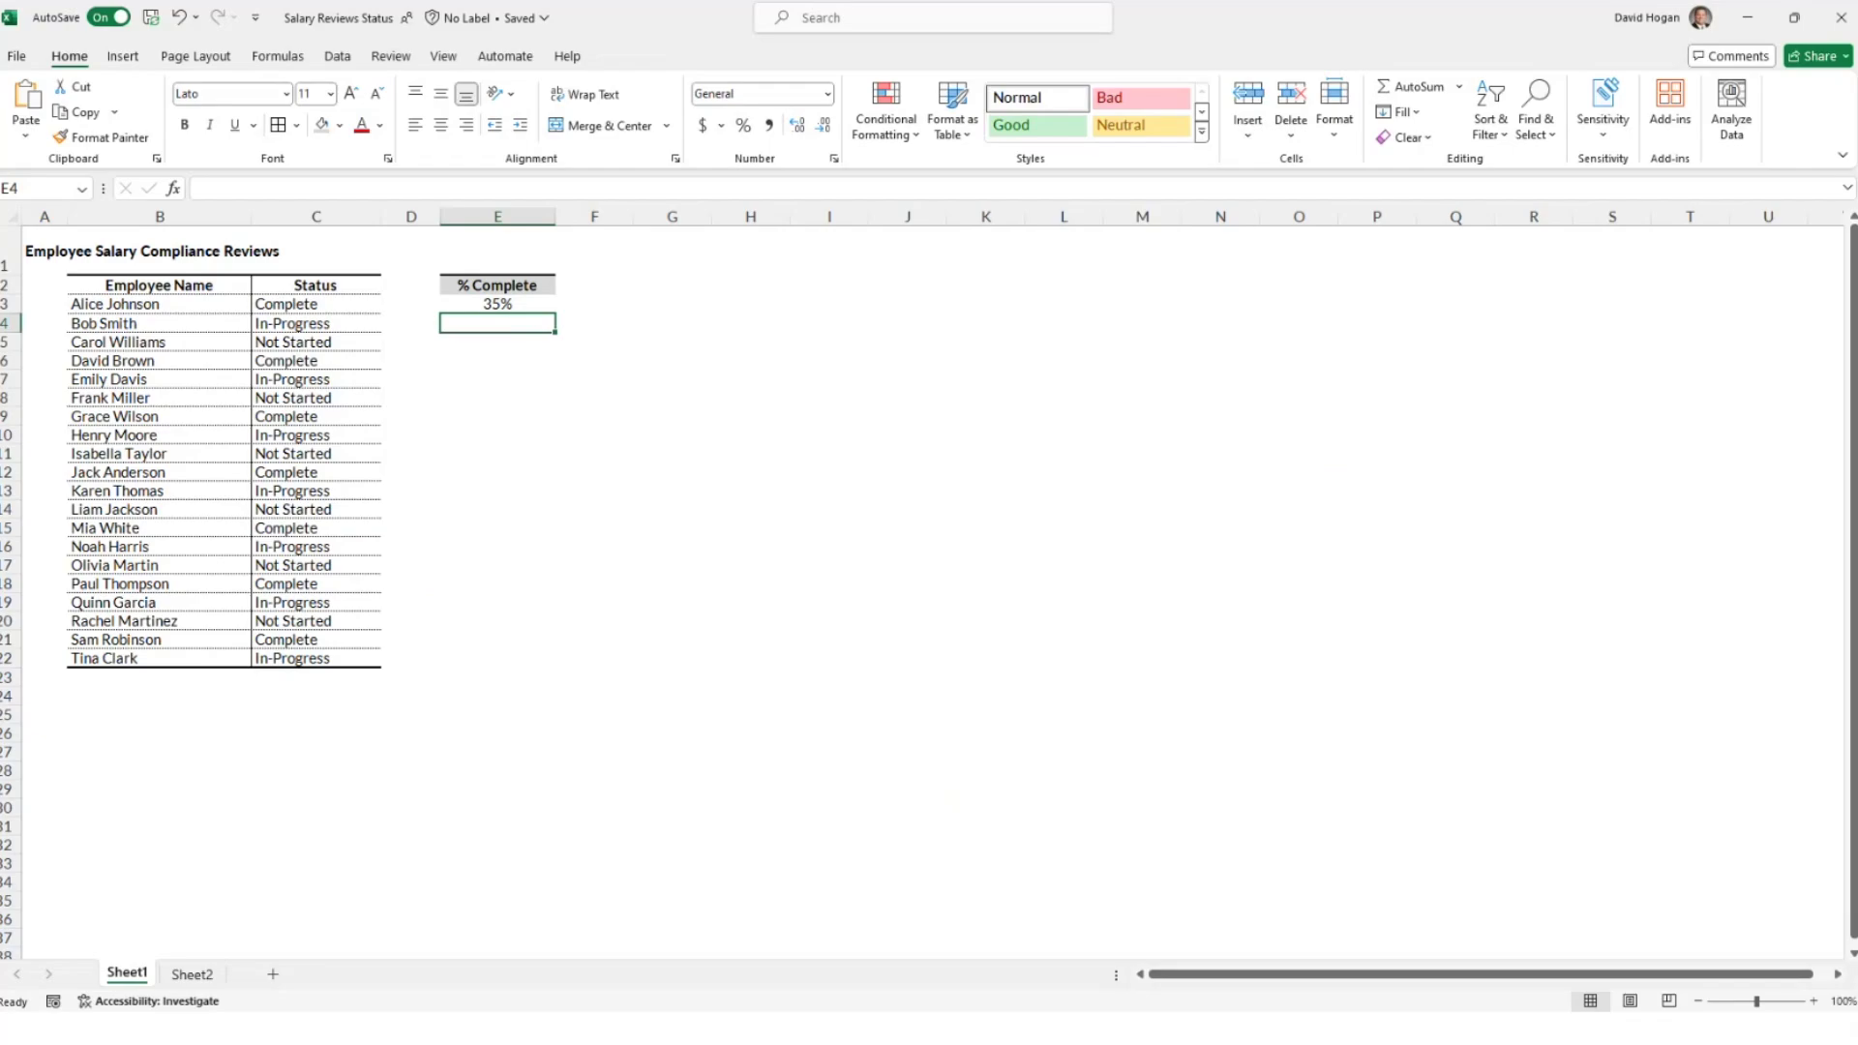
{"action": "key", "text": "alt+Tab"}
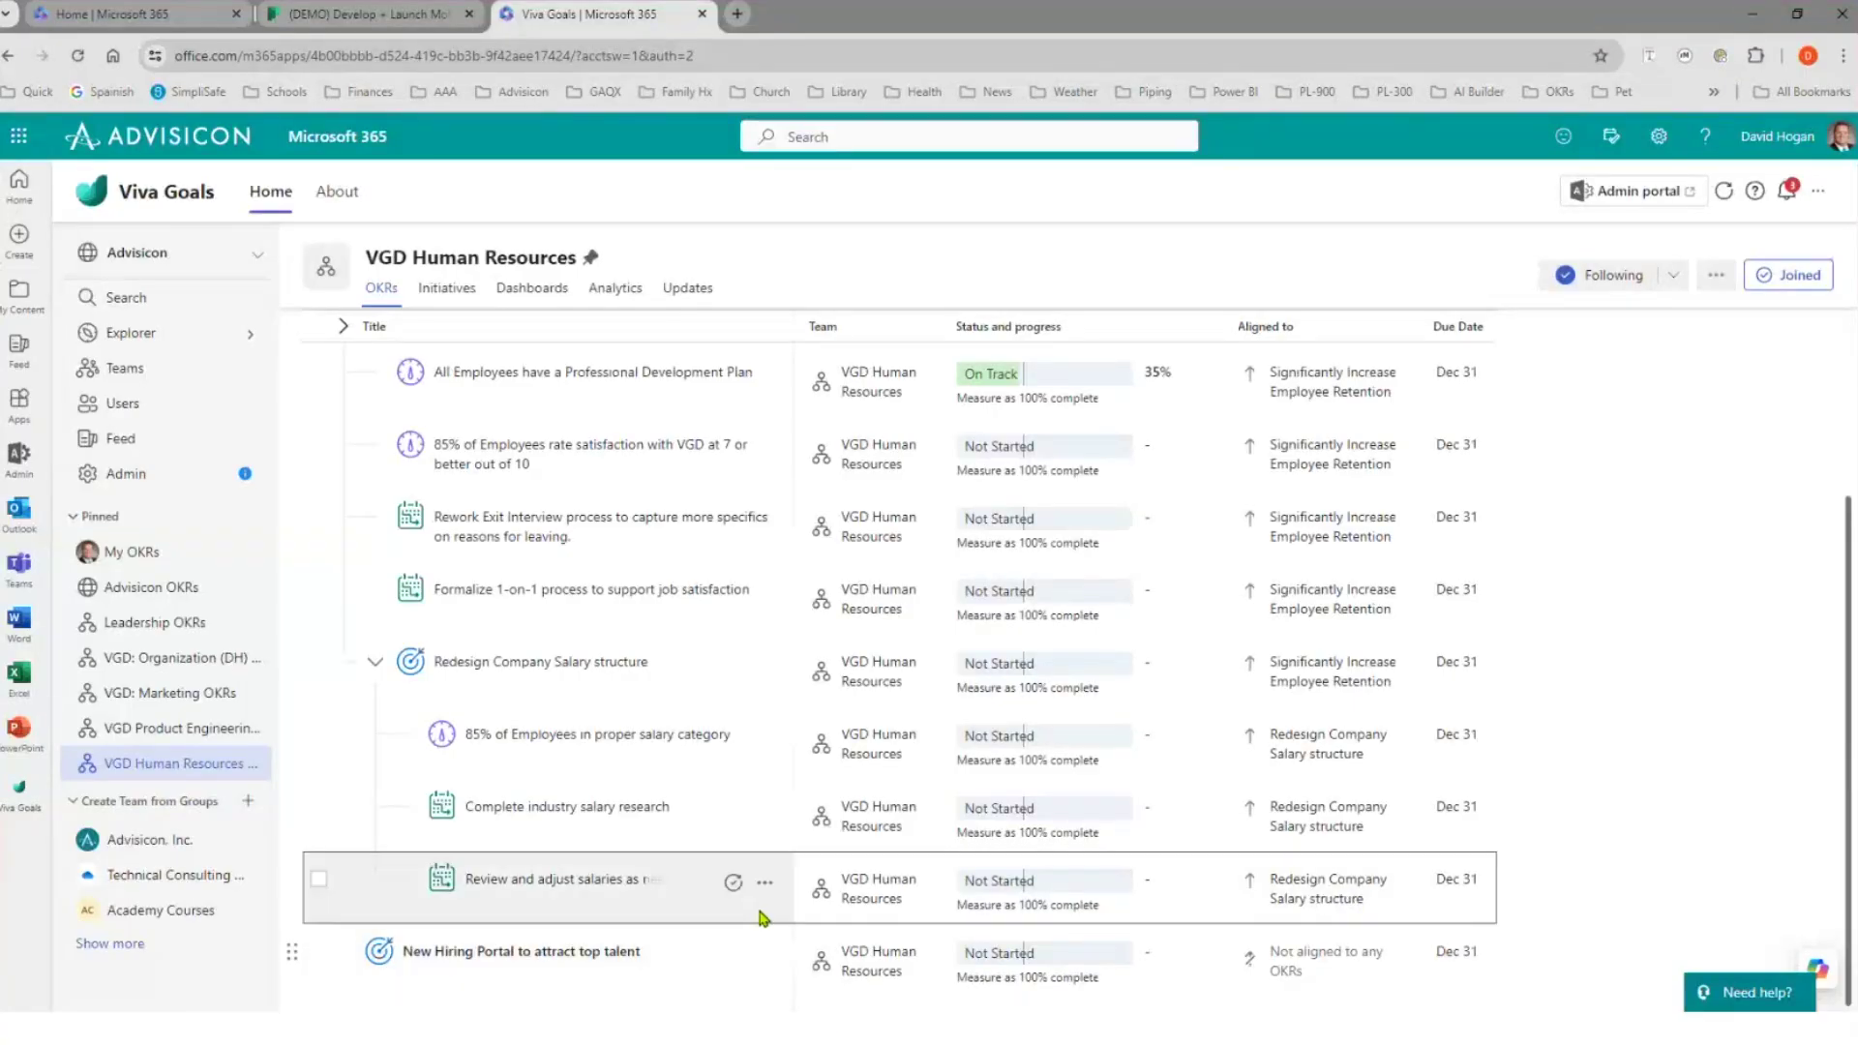
- Open the 'Review and adjust salaries as needed' initiative for editing and expand its Outcome settings
{"action": "left_click", "coordinate": [764, 886]}
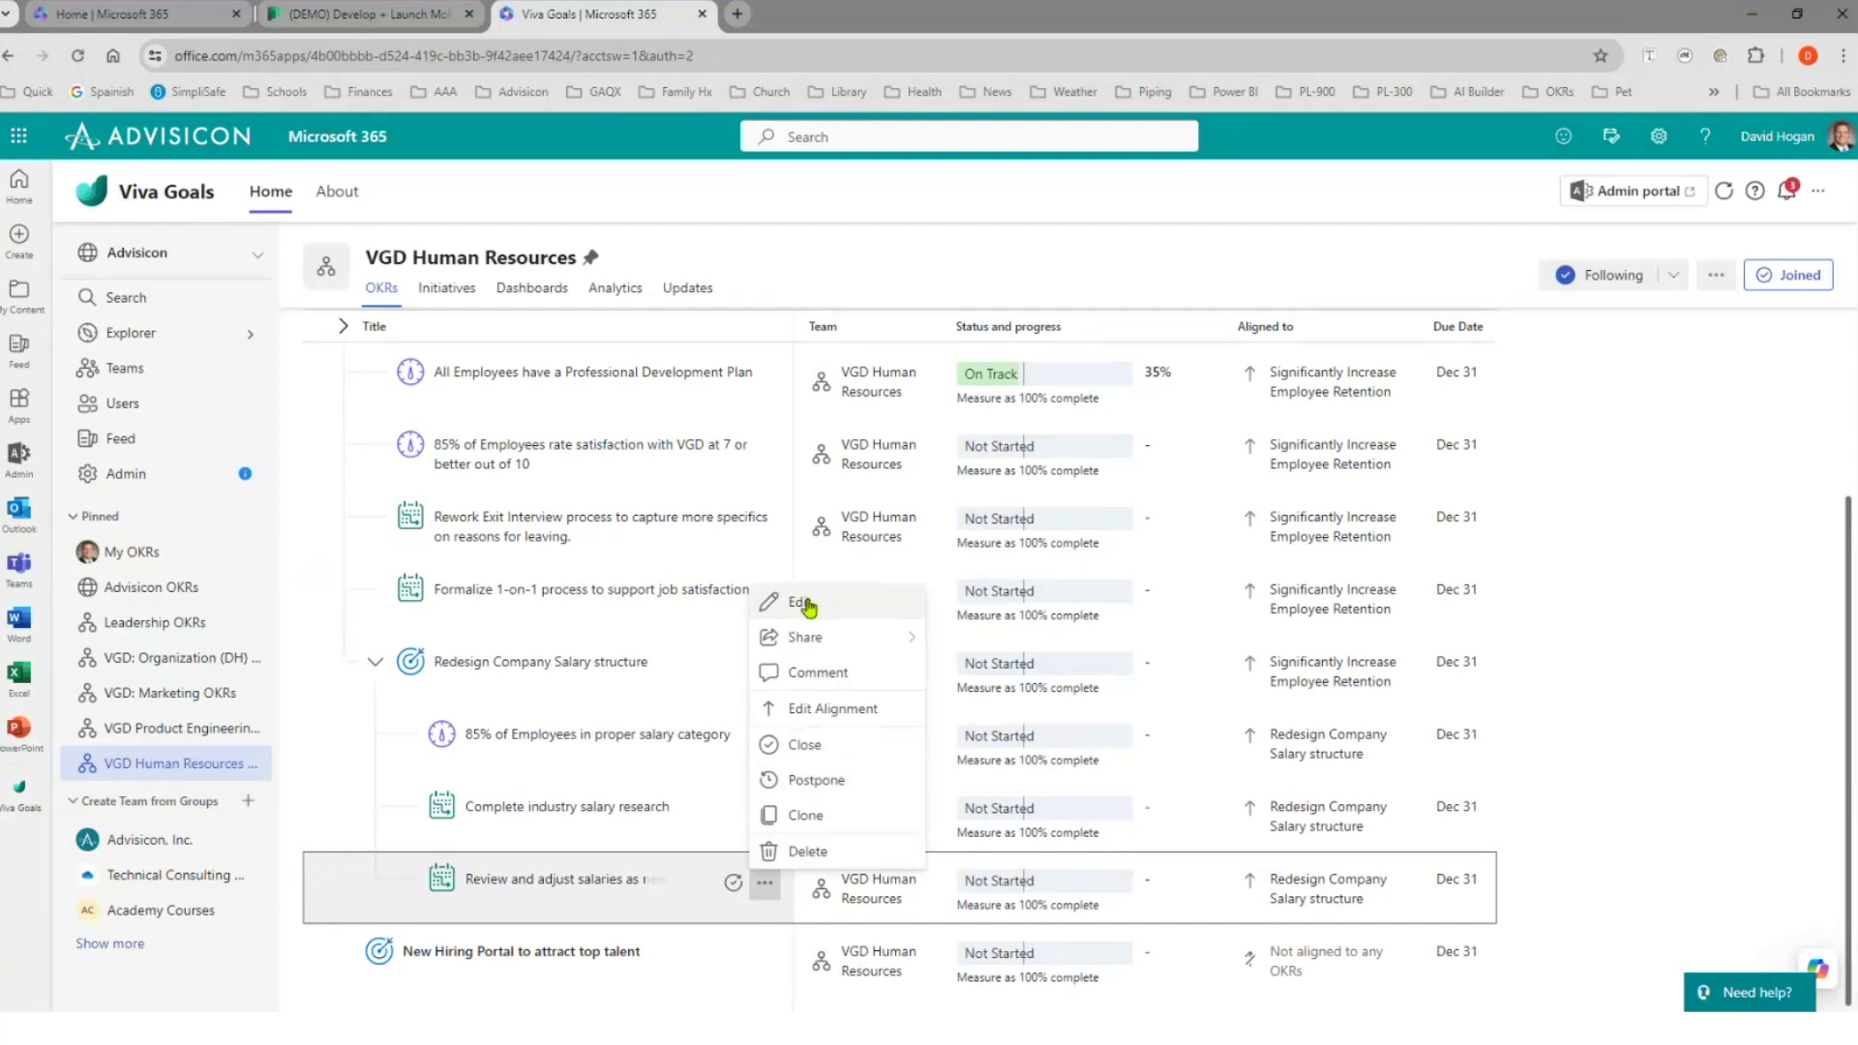
{"action": "left_click", "coordinate": [803, 600]}
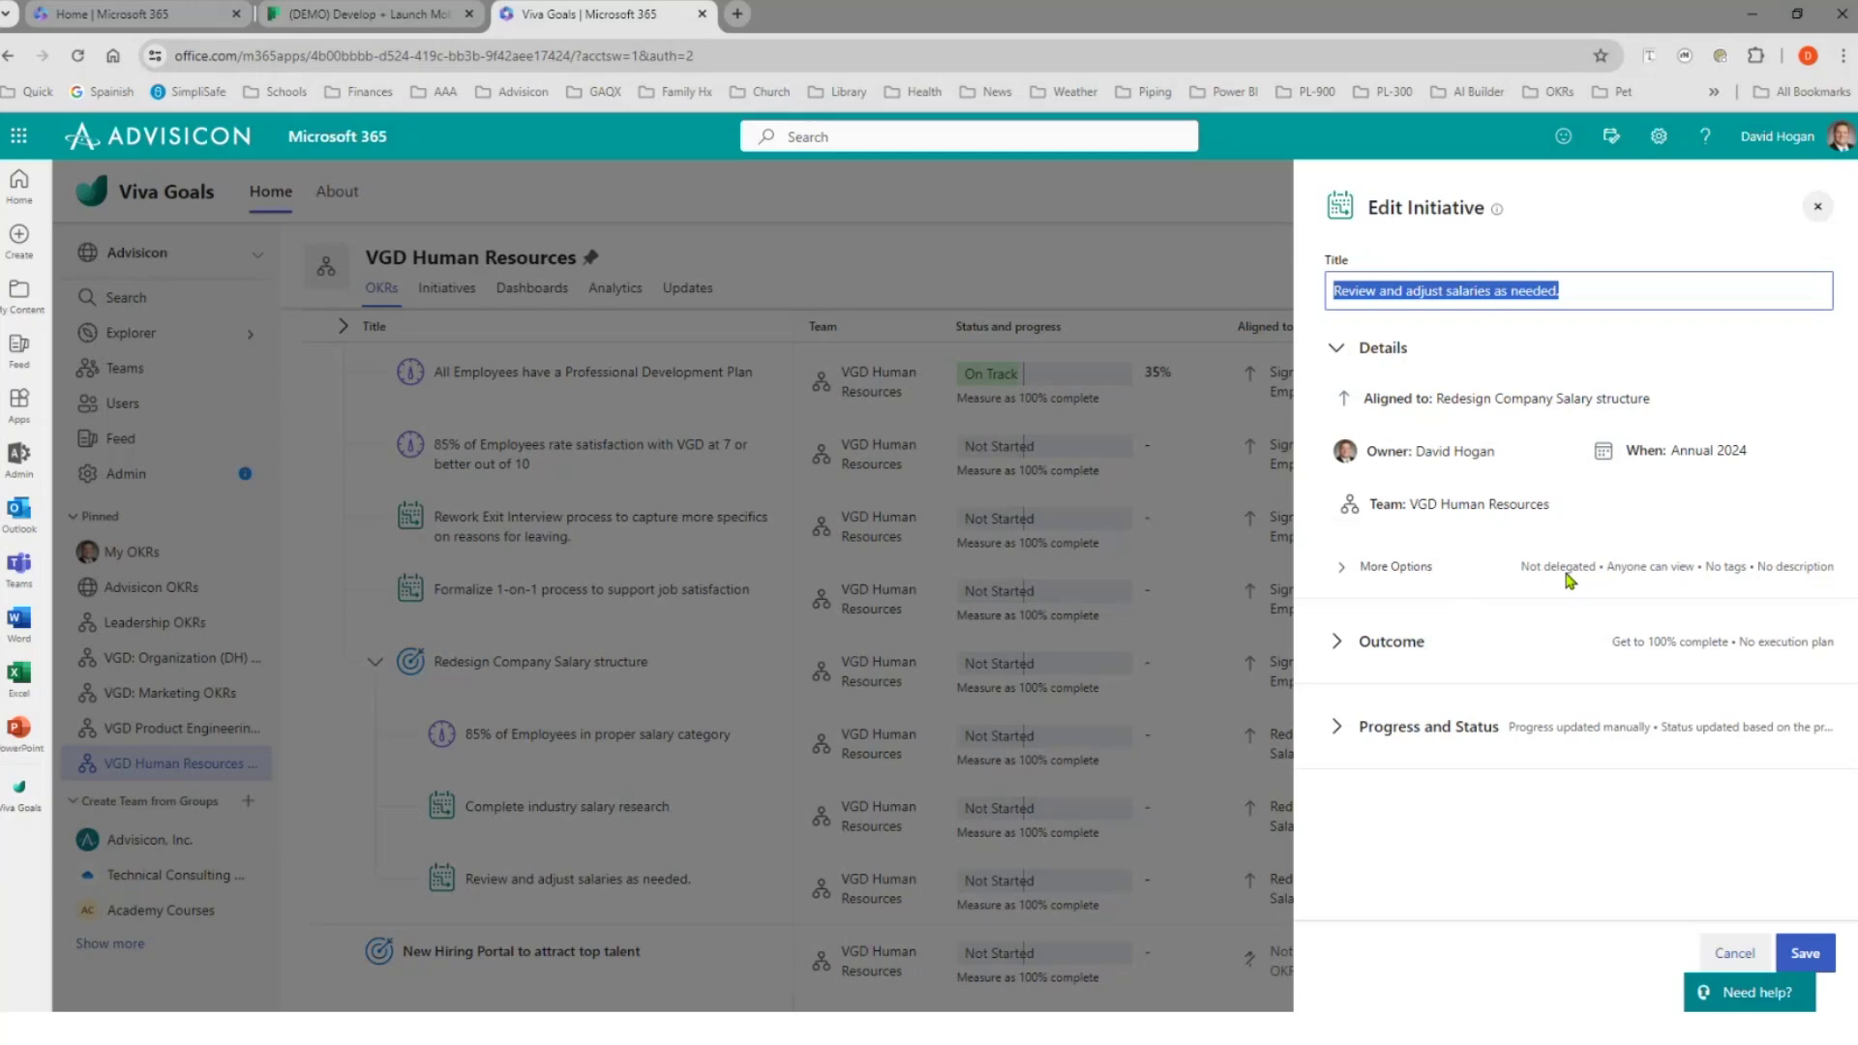
{"action": "left_click", "coordinate": [1341, 645]}
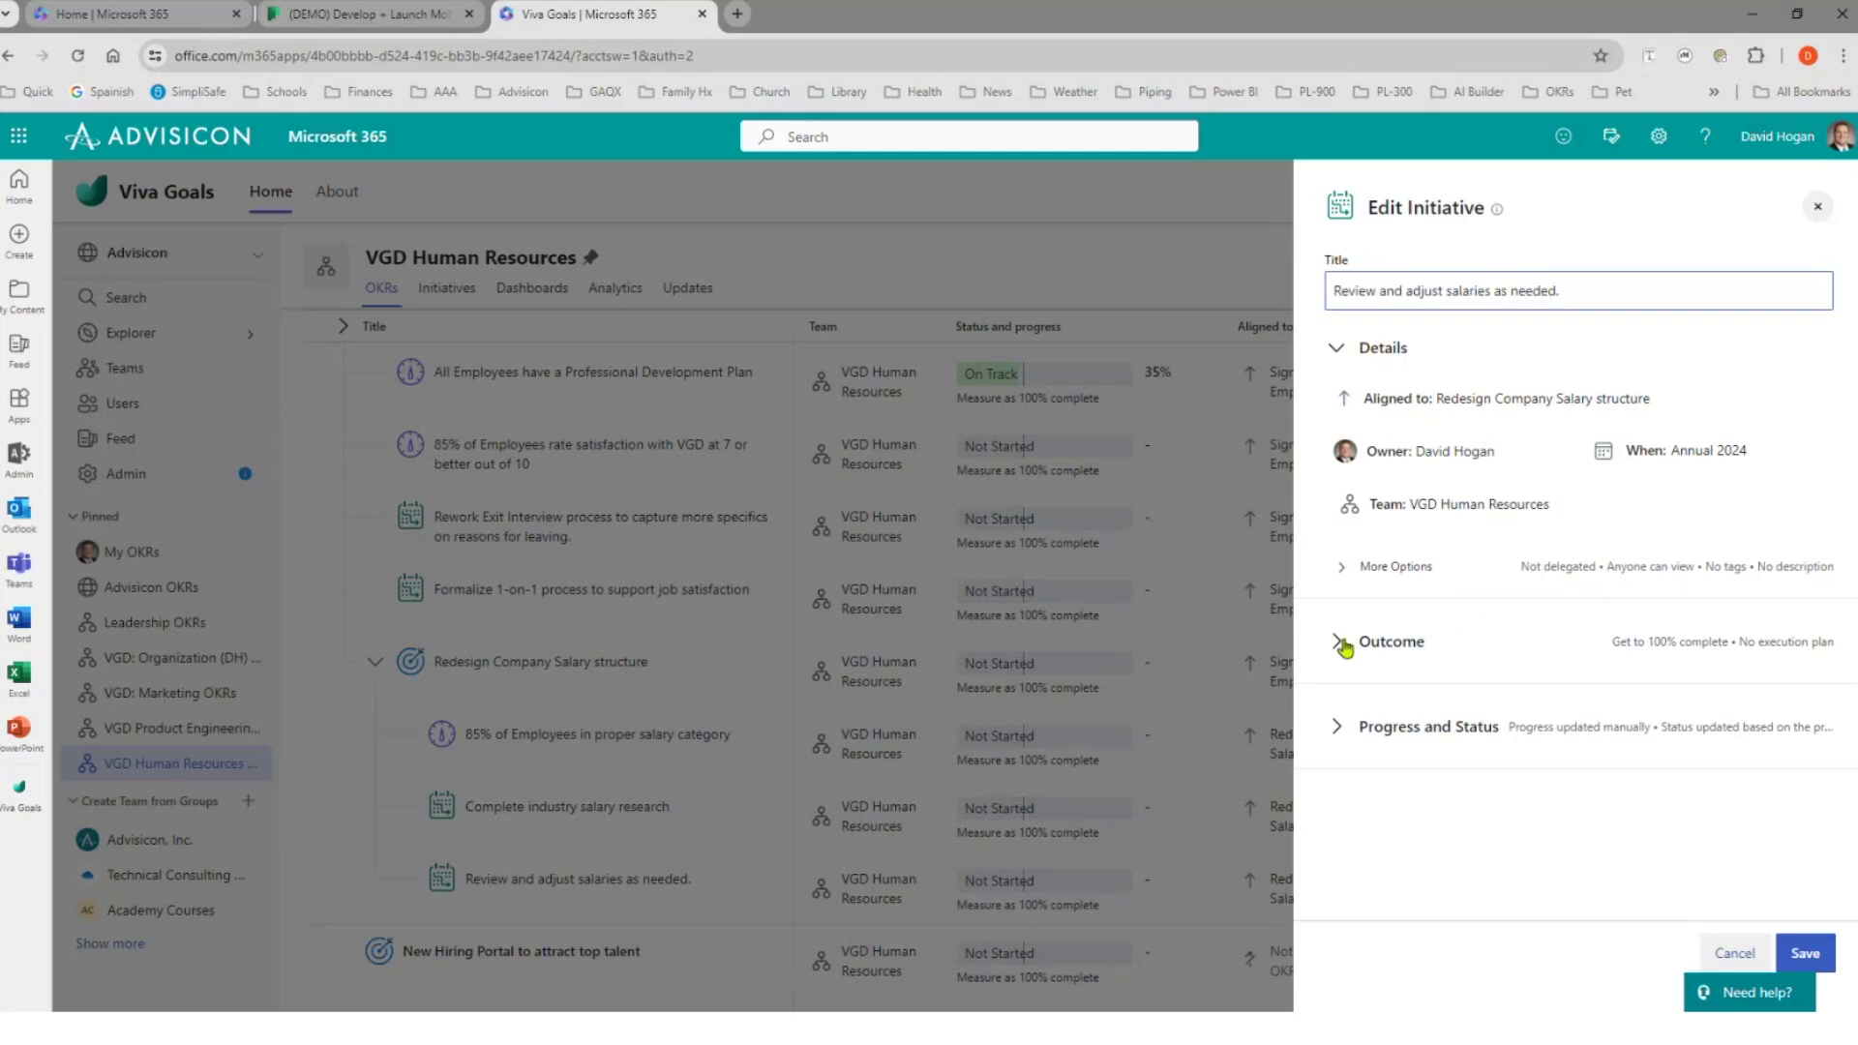
{"action": "left_click", "coordinate": [1341, 643]}
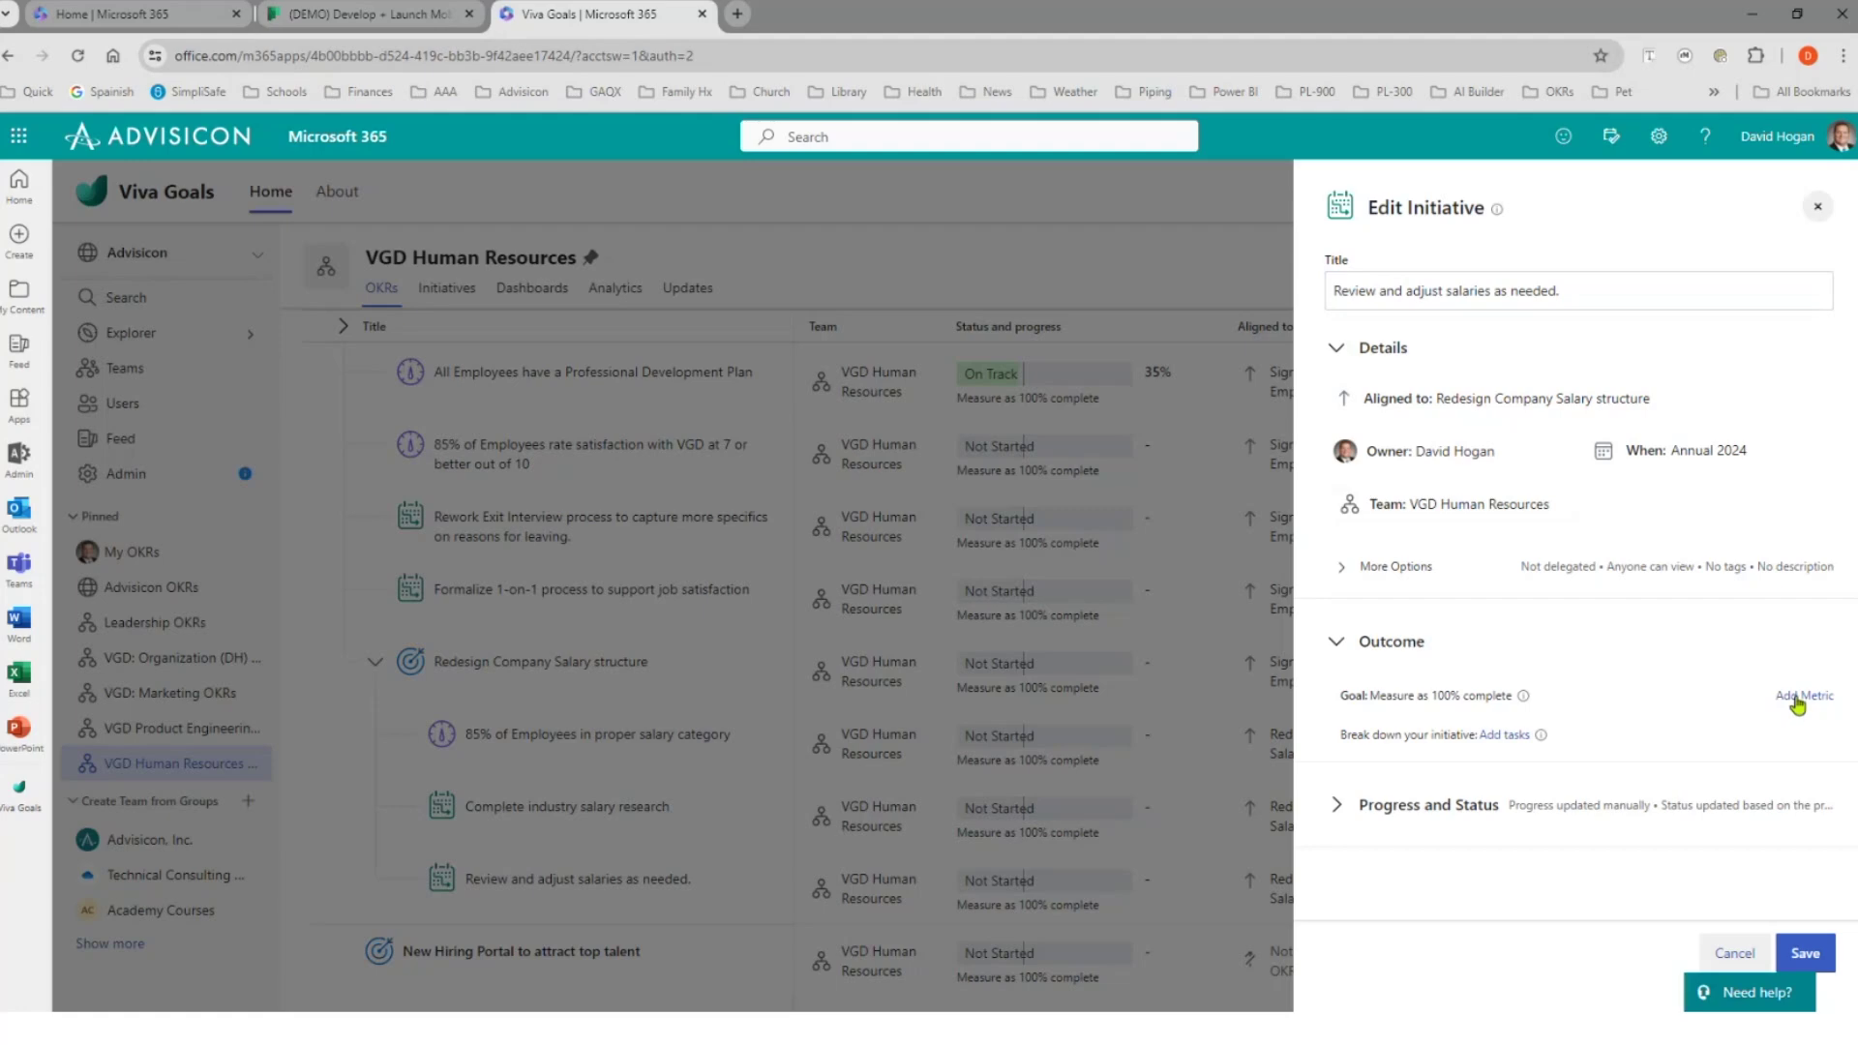
- Add a 'Review %' metric with a Reach target of 100
{"action": "left_click", "coordinate": [1797, 697]}
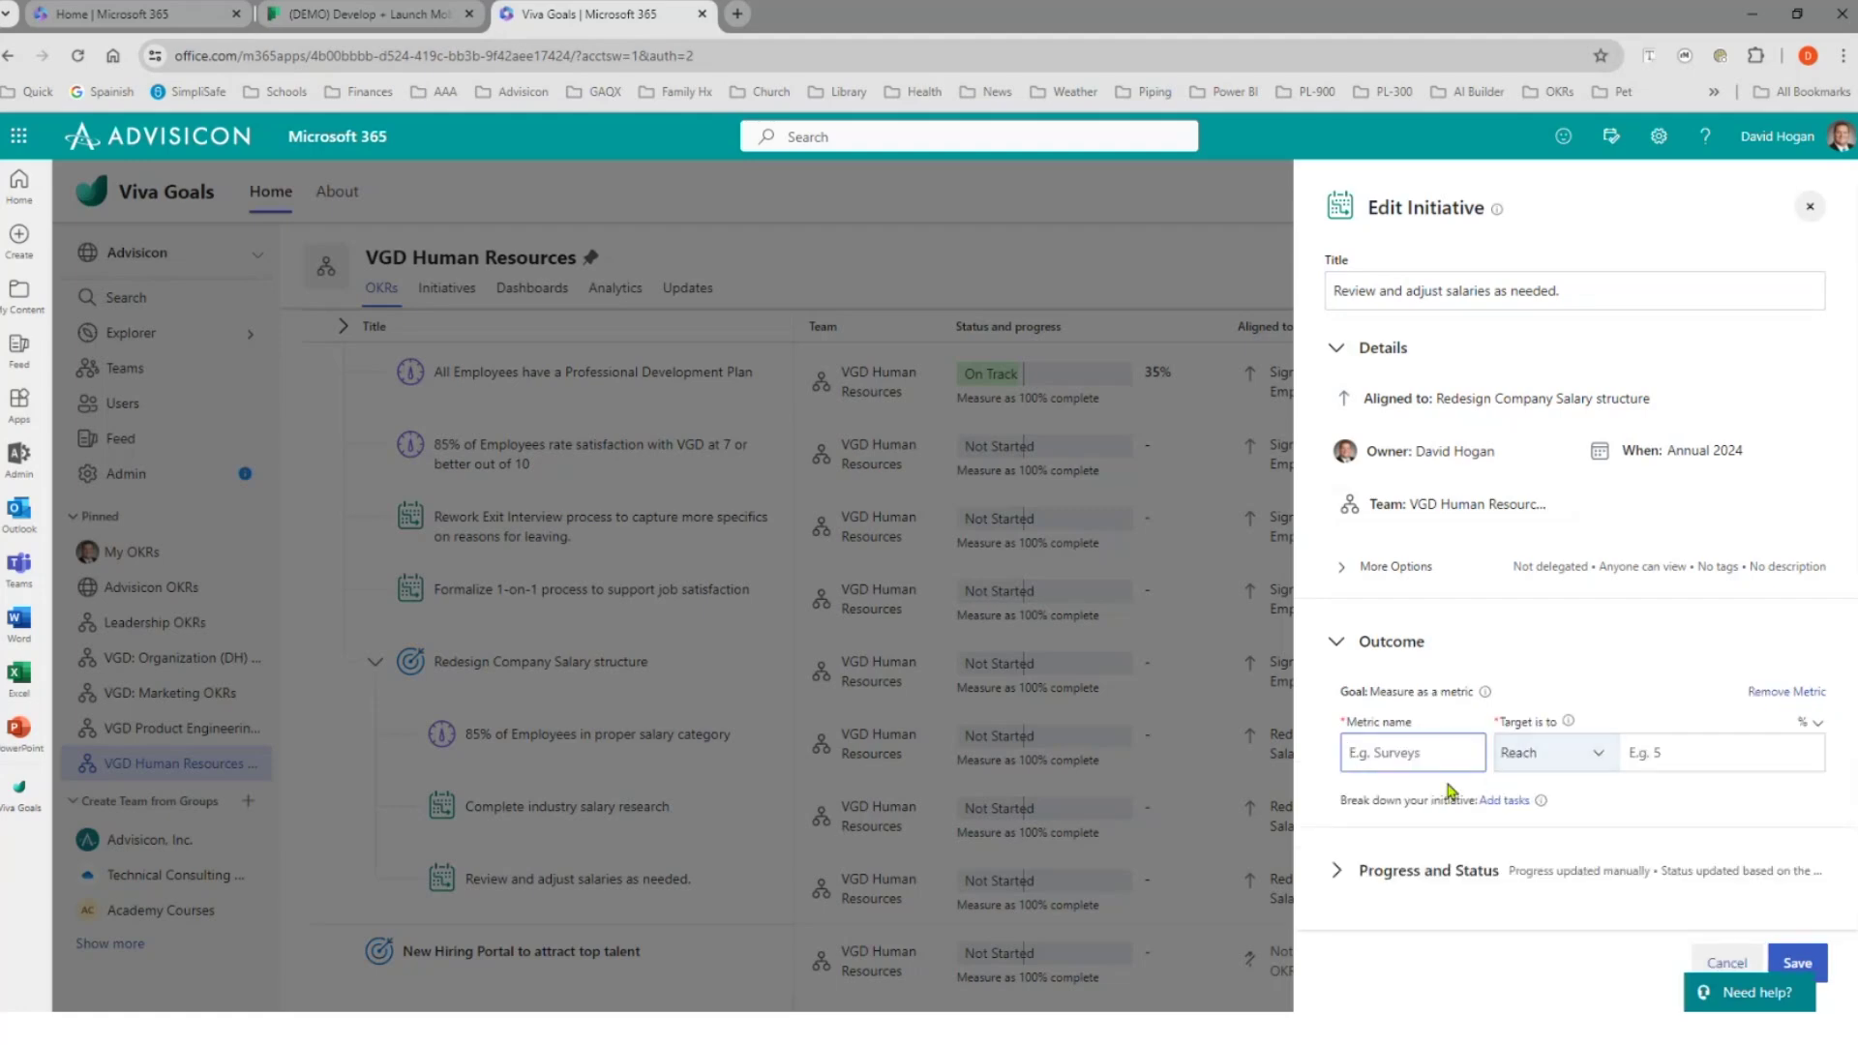
{"action": "type", "text": "Review %"}
{"action": "left_click", "coordinate": [1599, 753]}
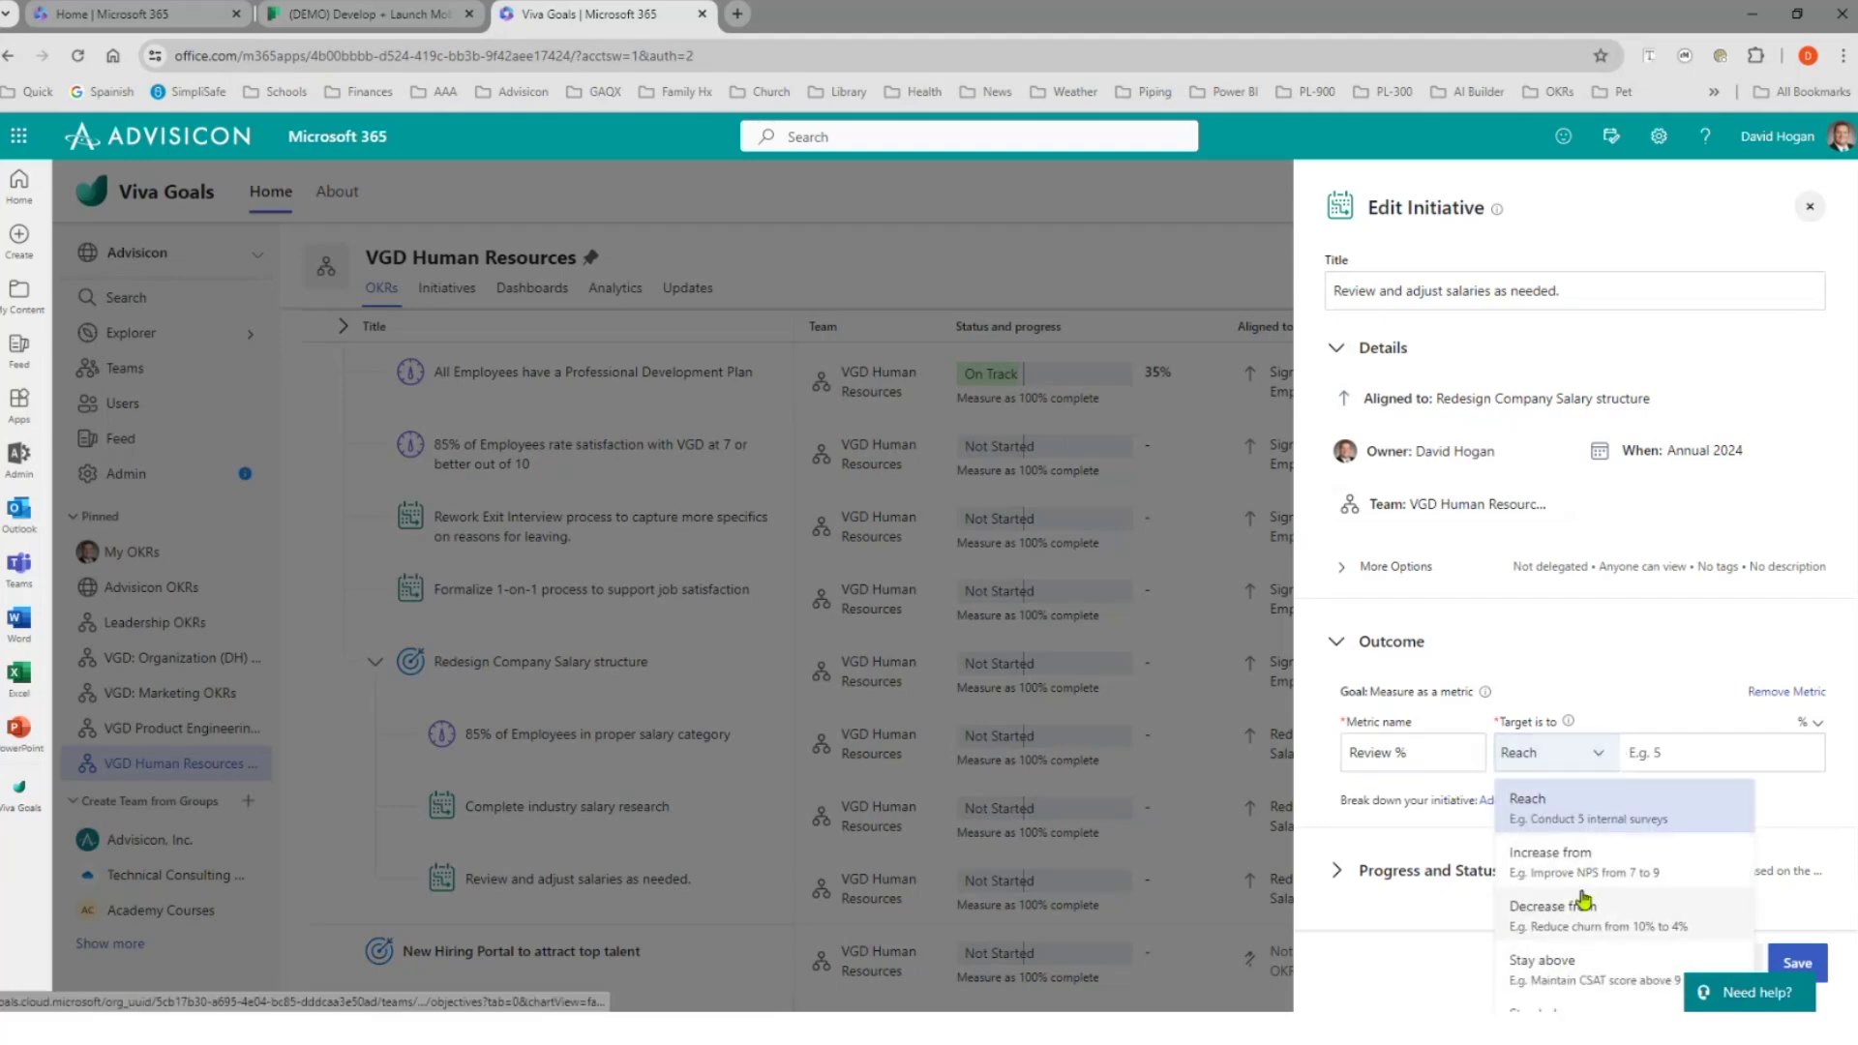
{"action": "left_click", "coordinate": [1601, 762]}
{"action": "left_click", "coordinate": [1637, 751]}
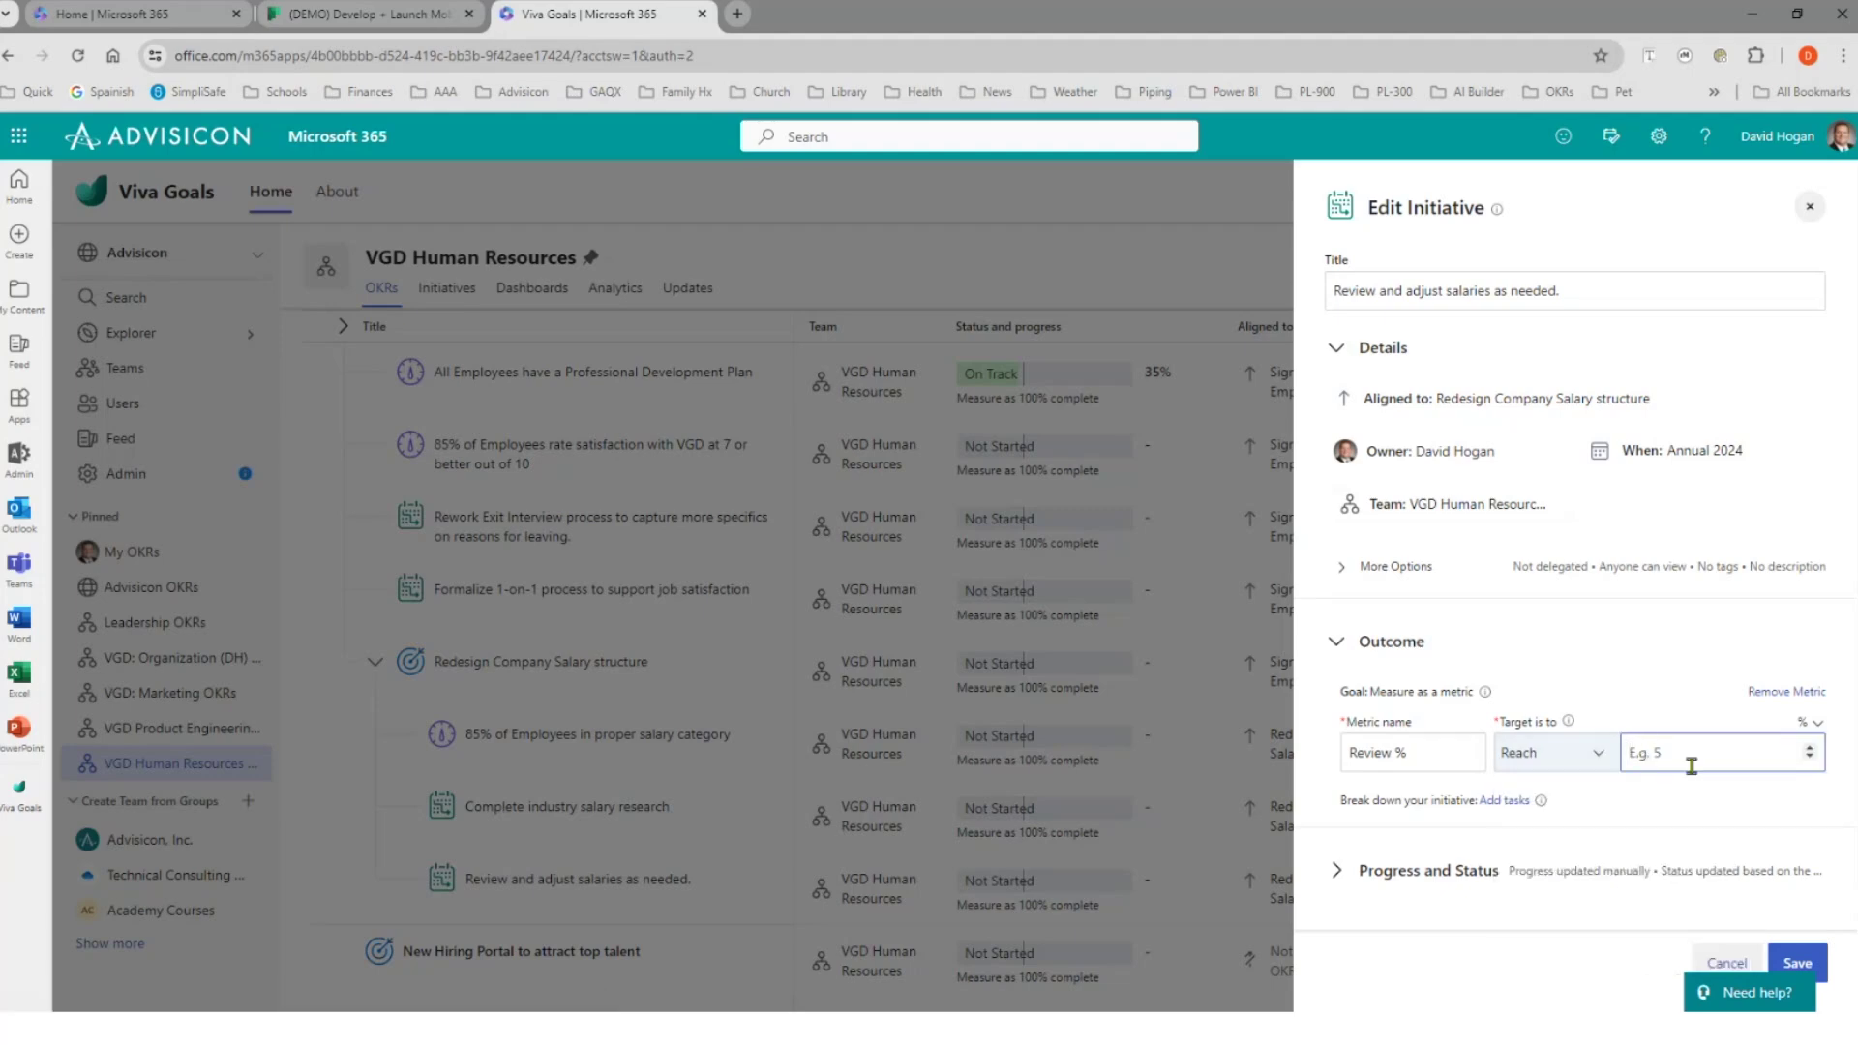
{"action": "type", "text": "100"}
{"action": "left_click", "coordinate": [1681, 799]}
- Expand the Progress and Status settings to show automatic progress options
{"action": "scroll", "coordinate": [1588, 681], "scroll_direction": "down", "scroll_amount": 1}
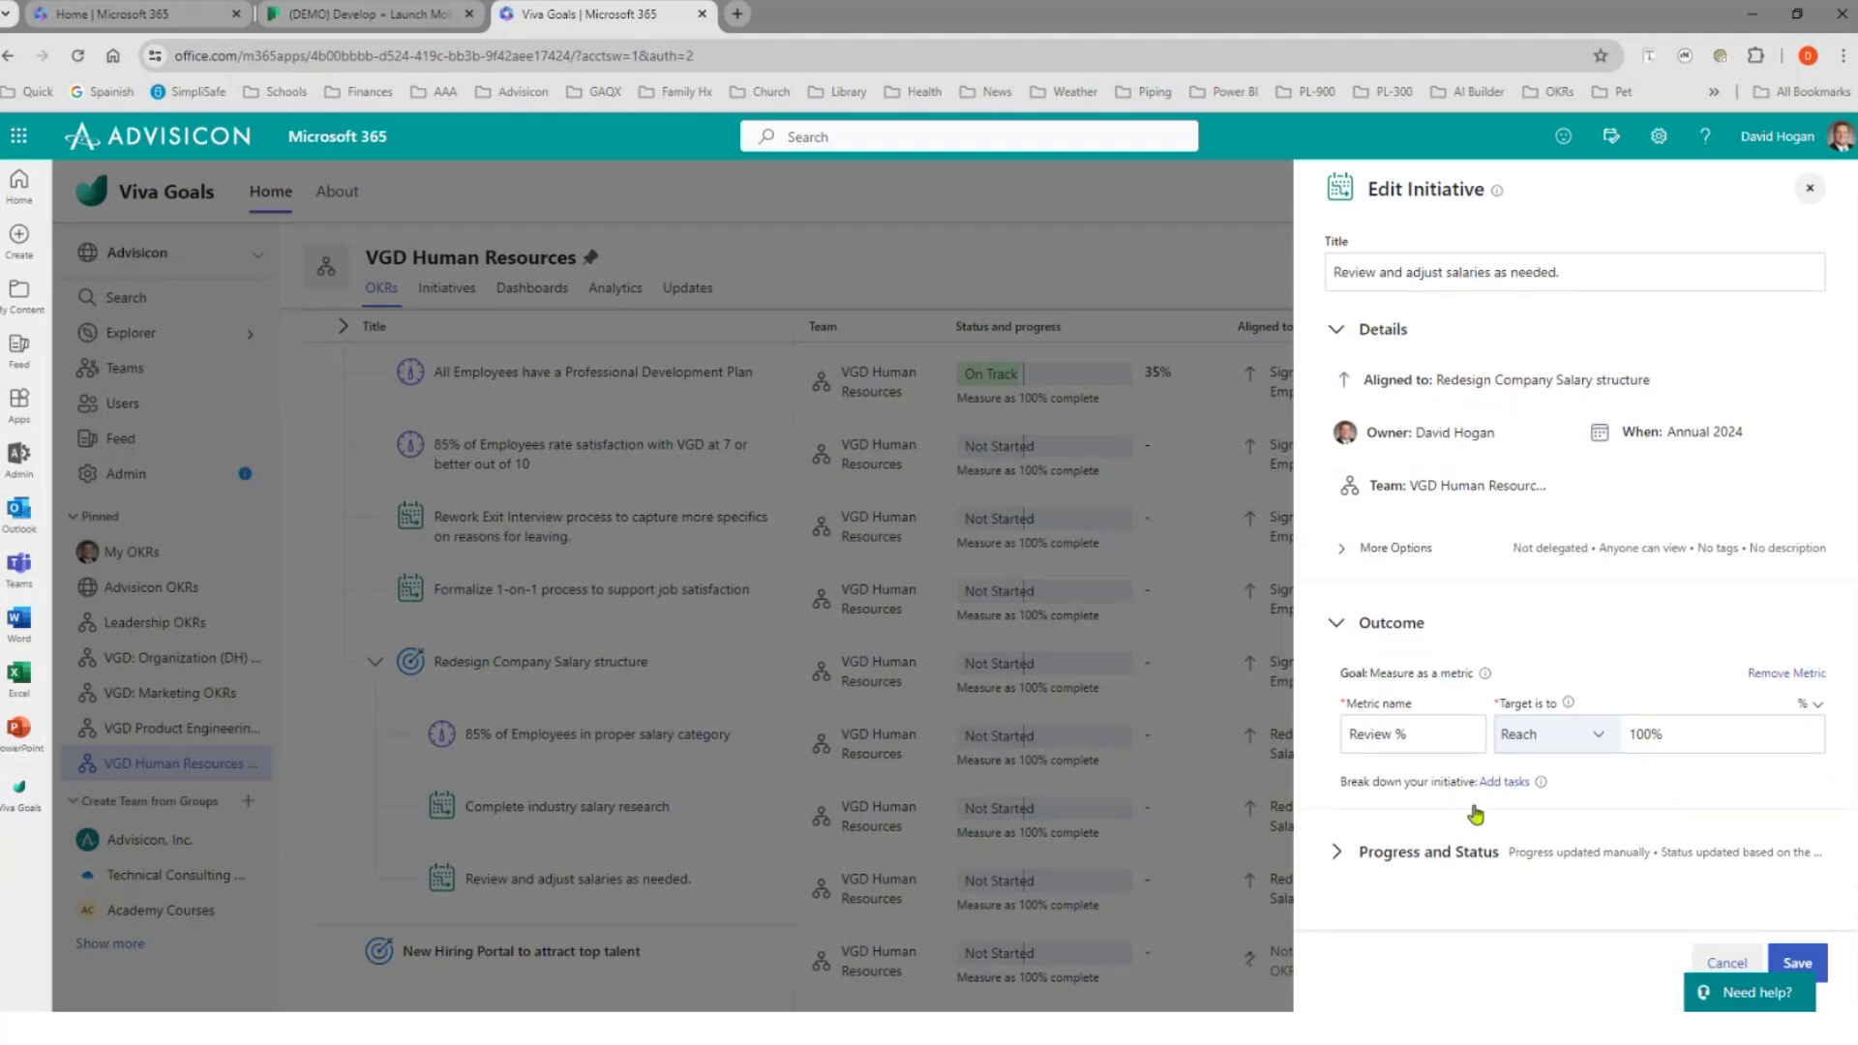
{"action": "left_click", "coordinate": [1345, 855]}
{"action": "scroll", "coordinate": [1427, 851], "scroll_direction": "down", "scroll_amount": 3}
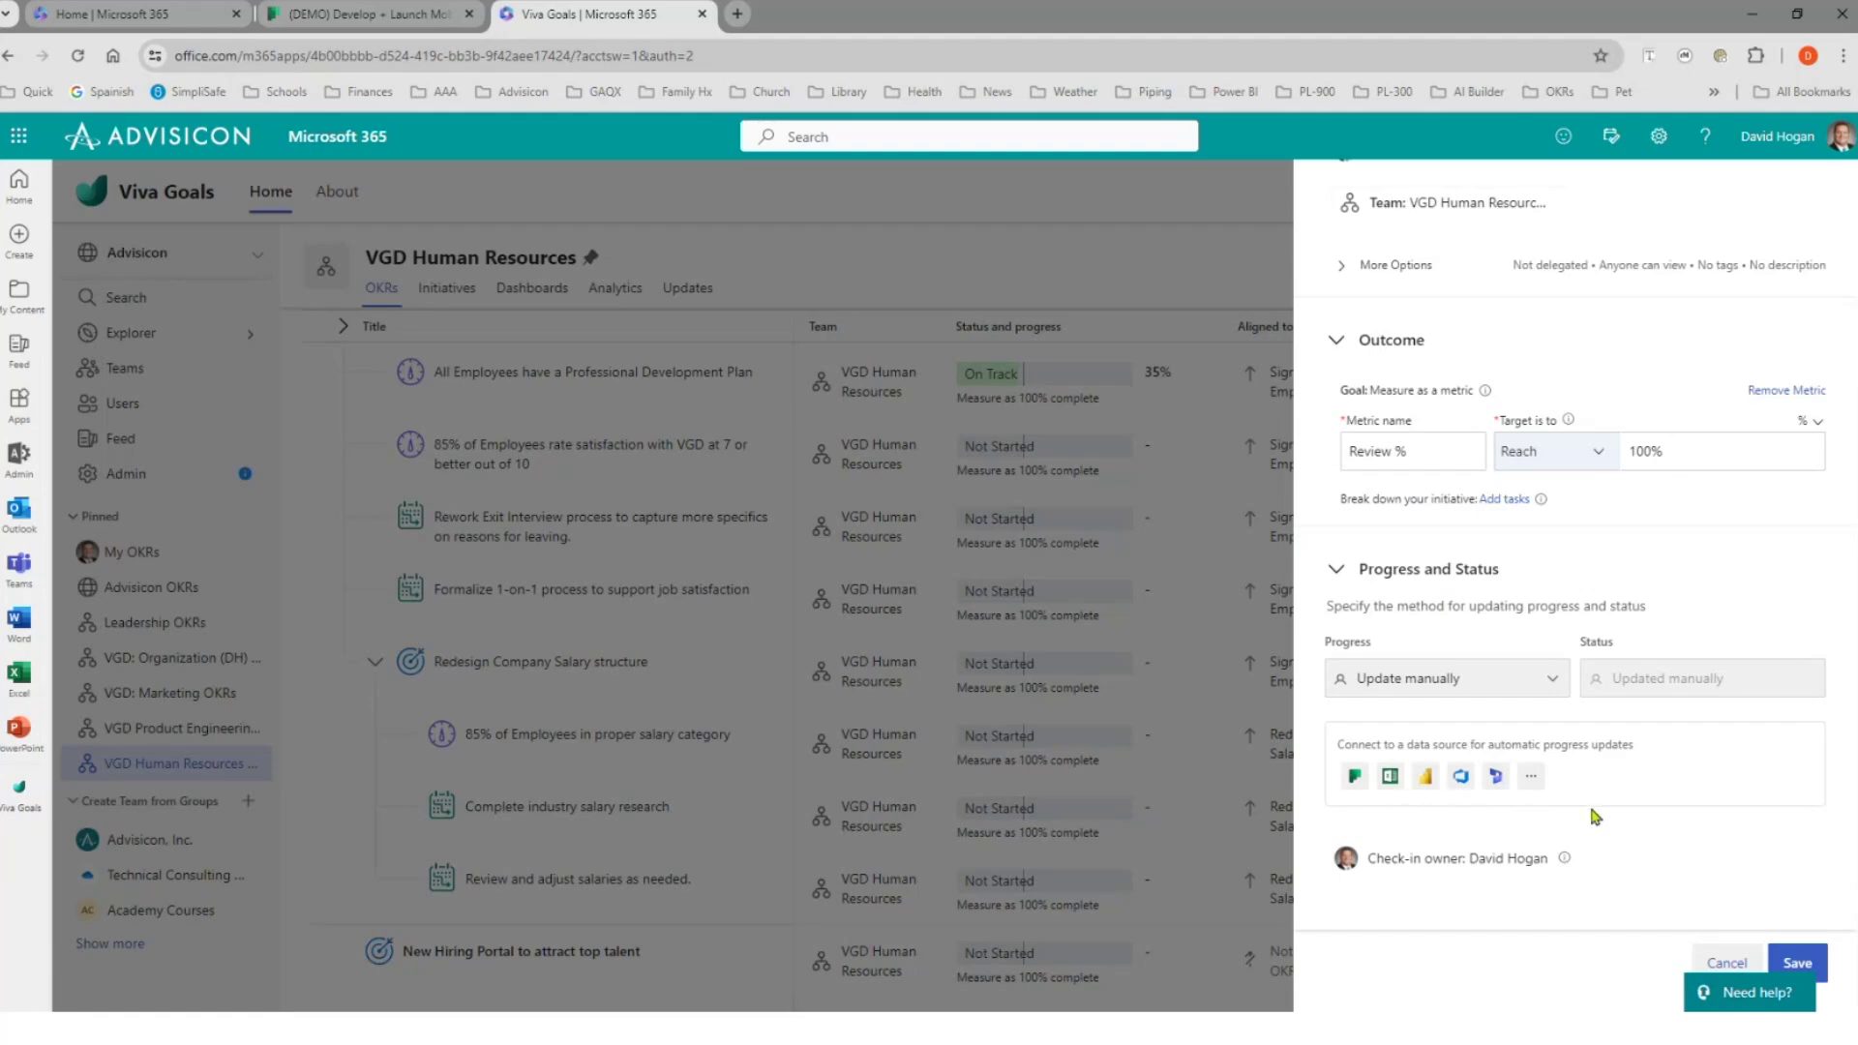
- Switch to the working Excel Online connection and pick the Salary Reviews Status workbook
{"action": "left_click", "coordinate": [1395, 782]}
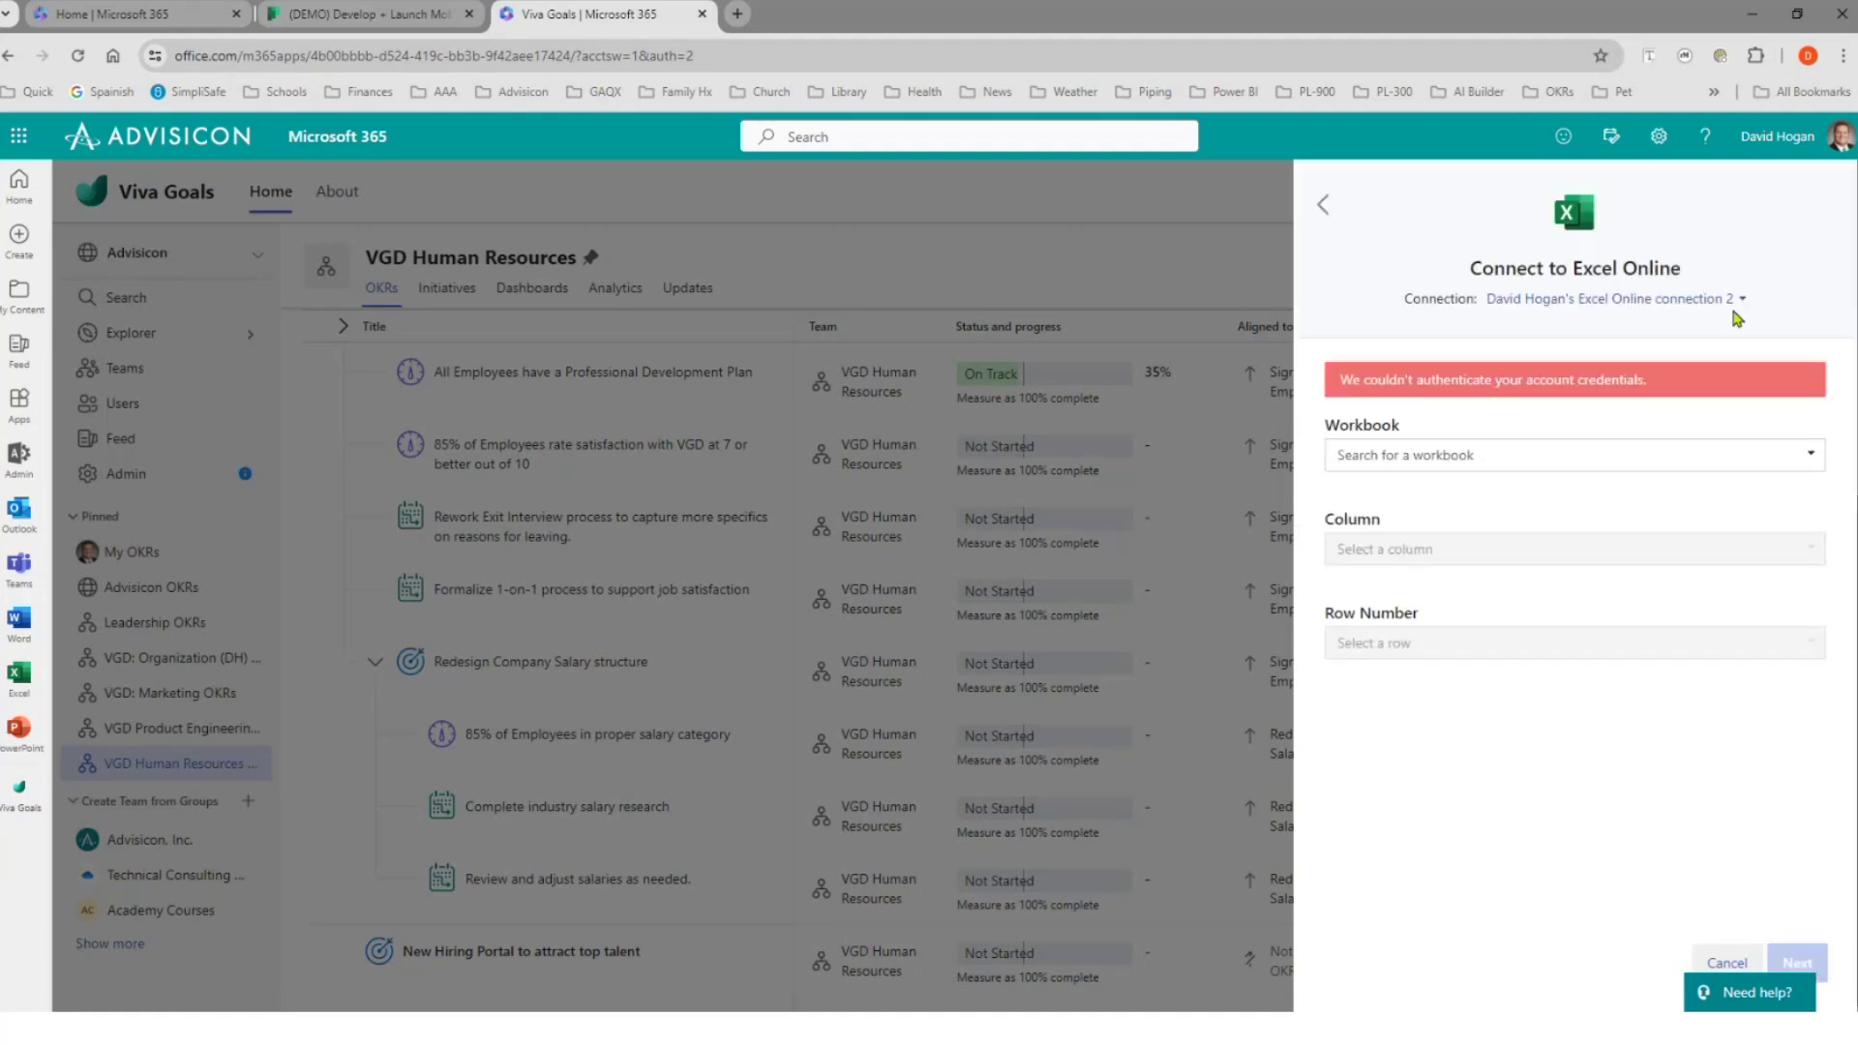
{"action": "left_click", "coordinate": [1737, 300]}
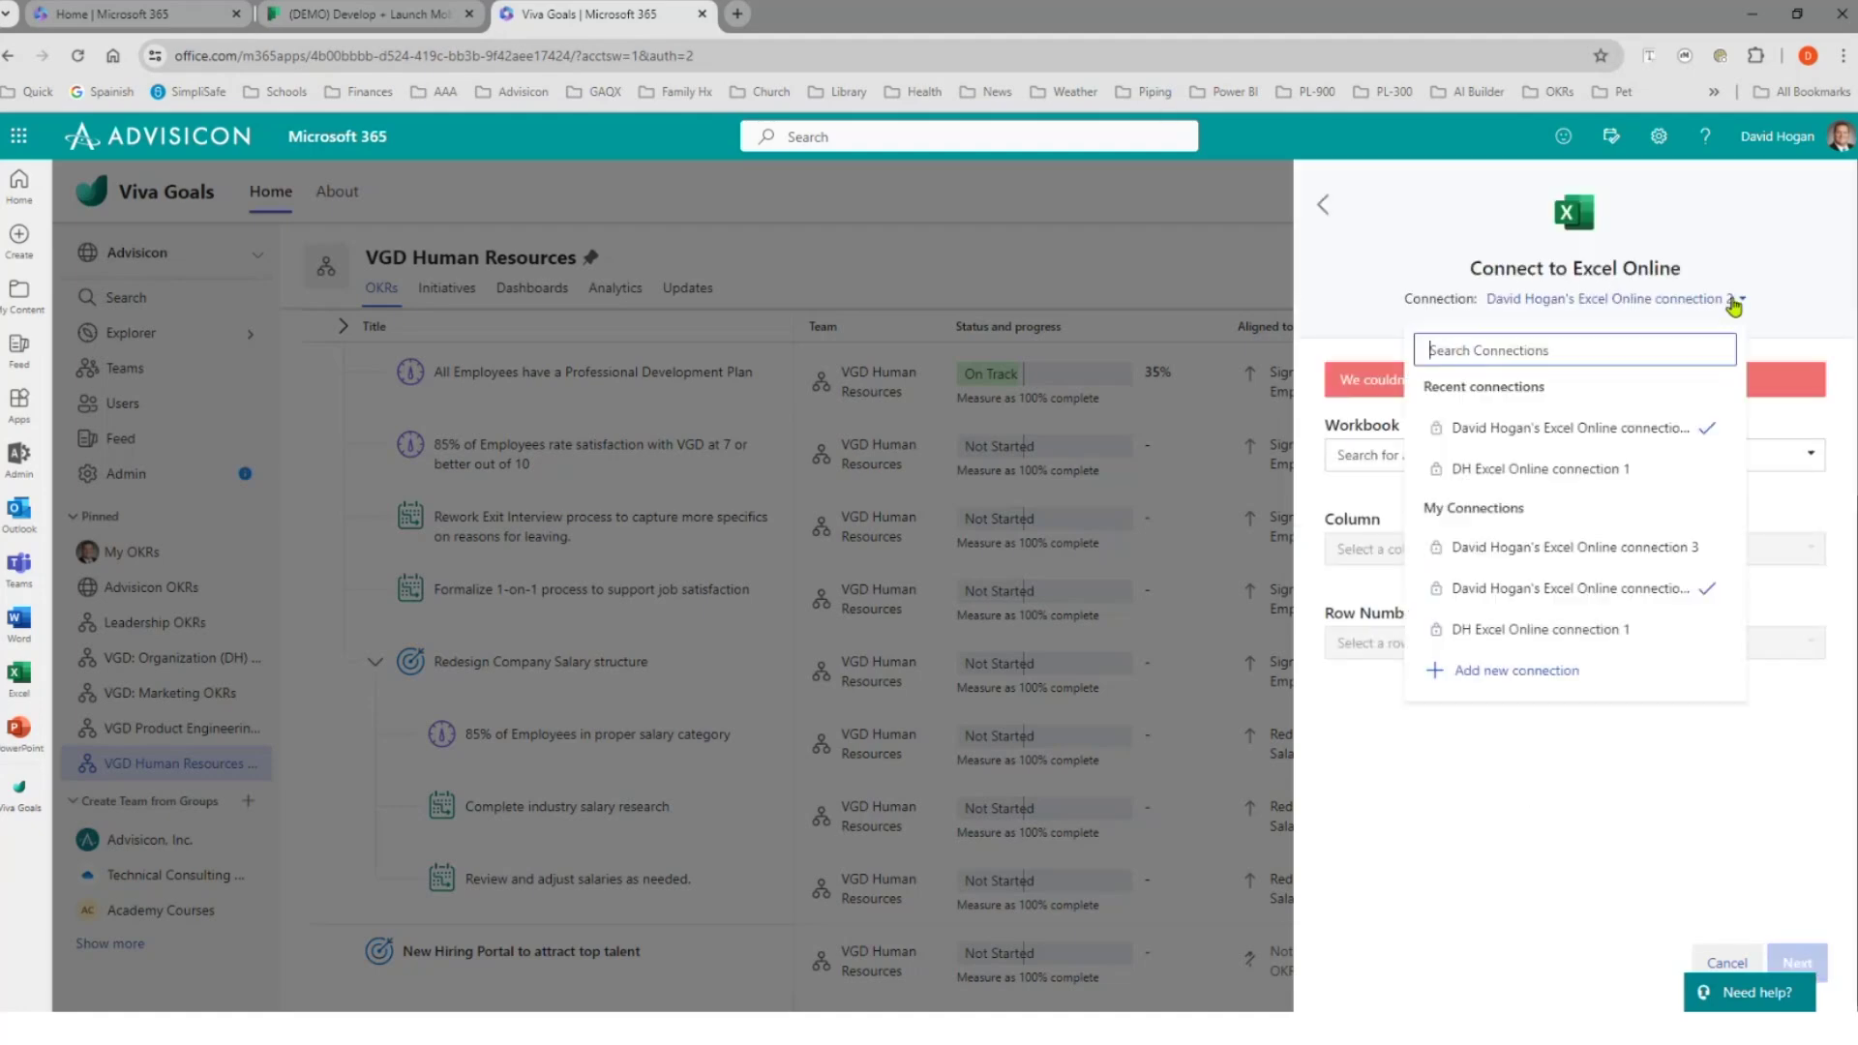
{"action": "left_click", "coordinate": [1625, 544]}
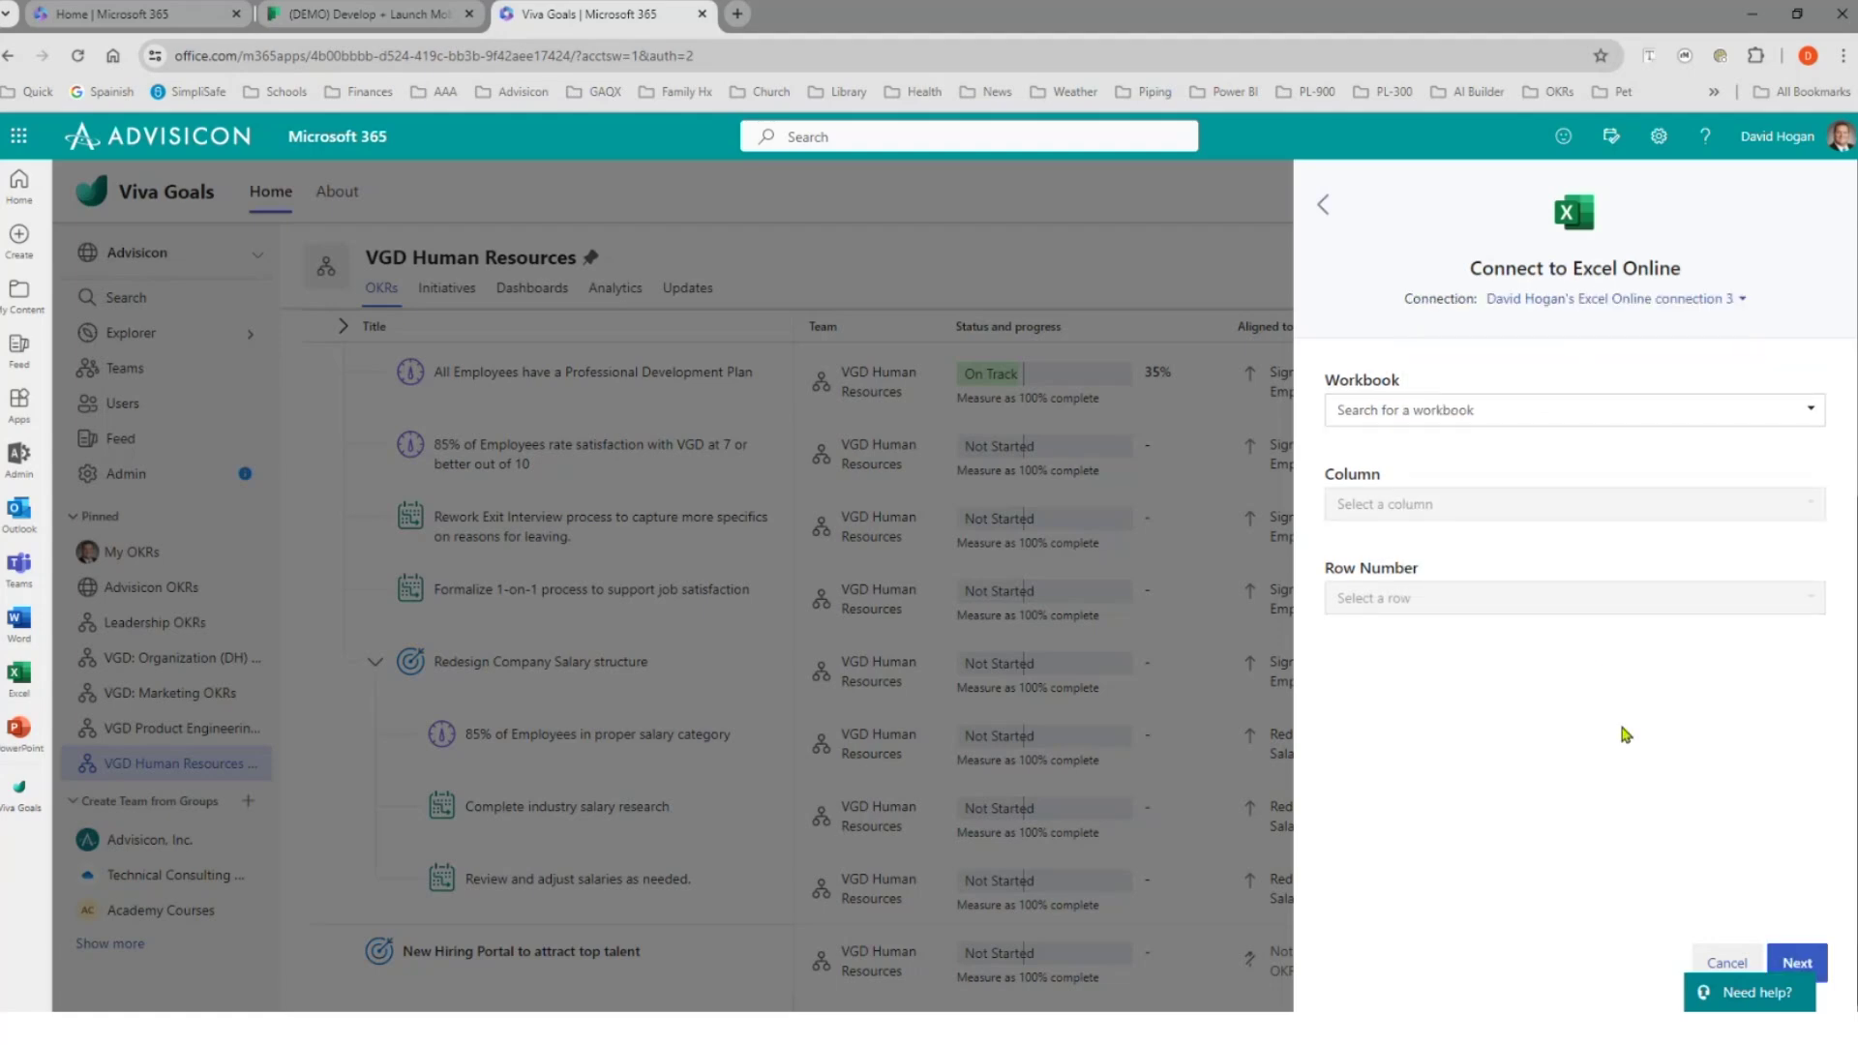
{"action": "left_click", "coordinate": [1807, 416]}
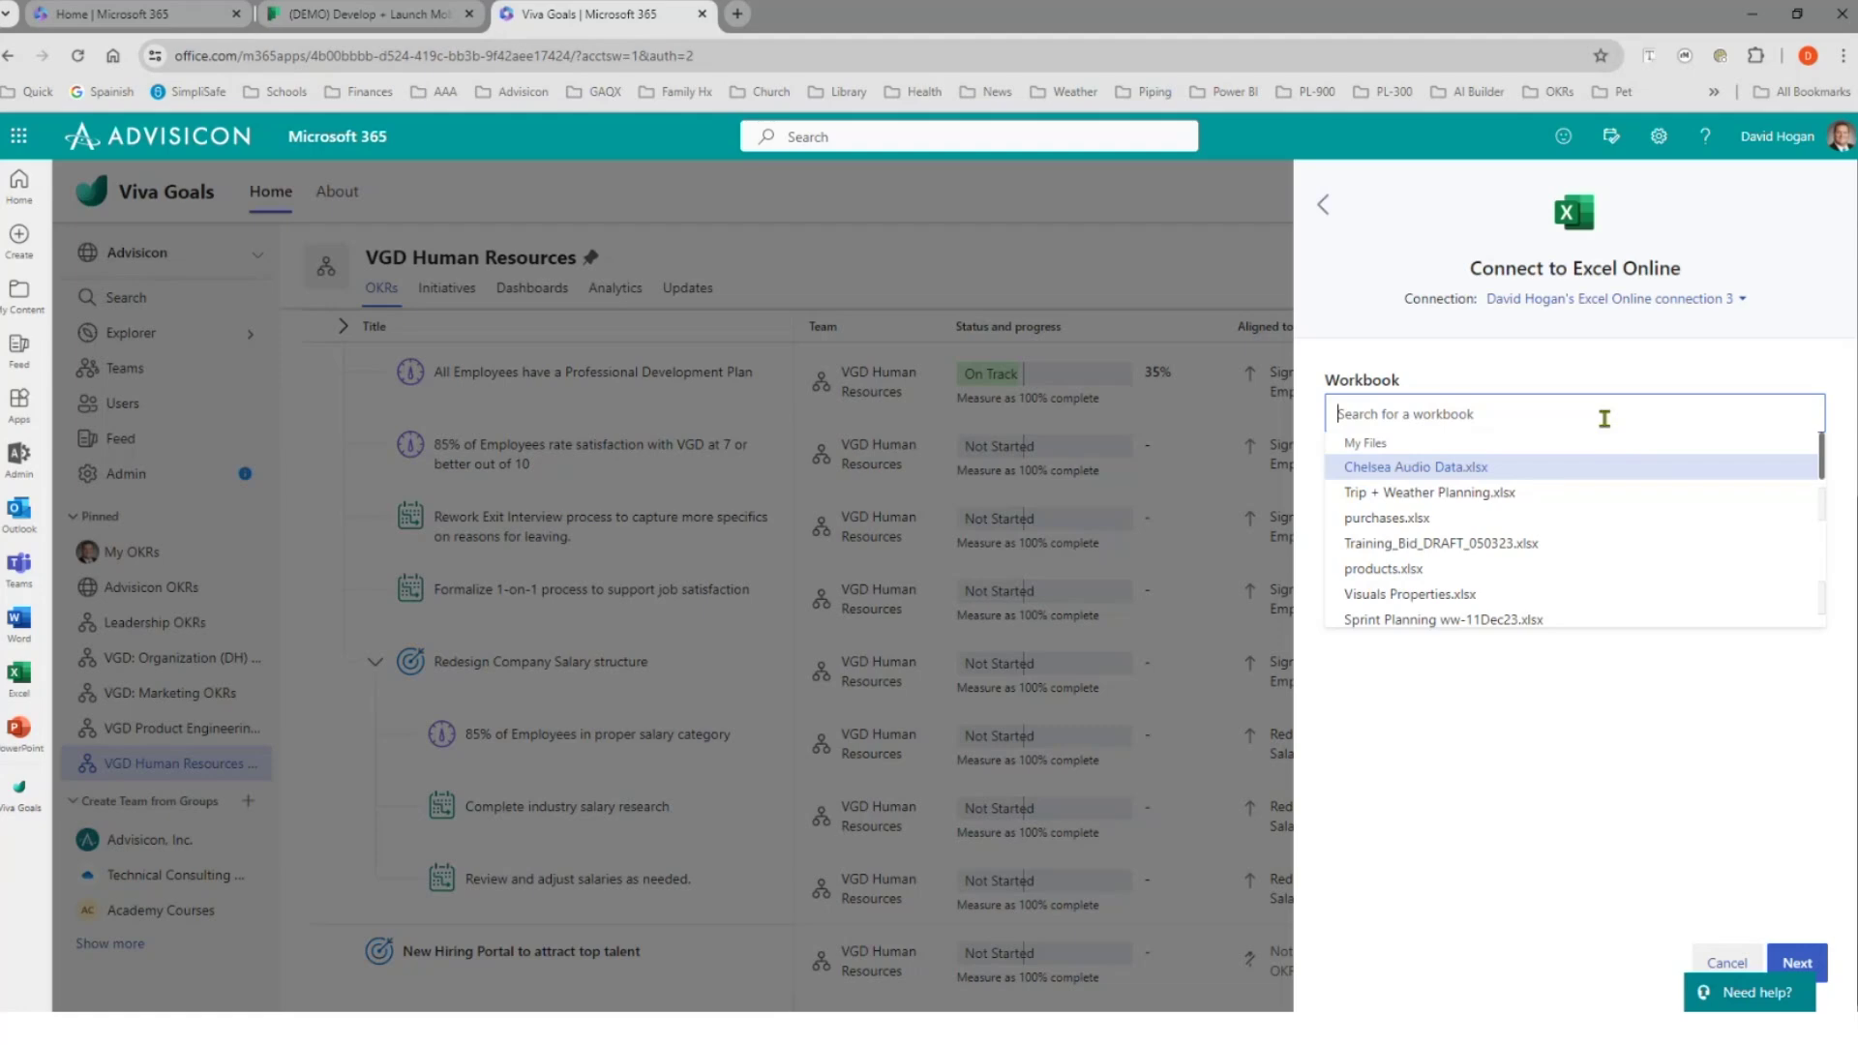
{"action": "type", "text": "sala"}
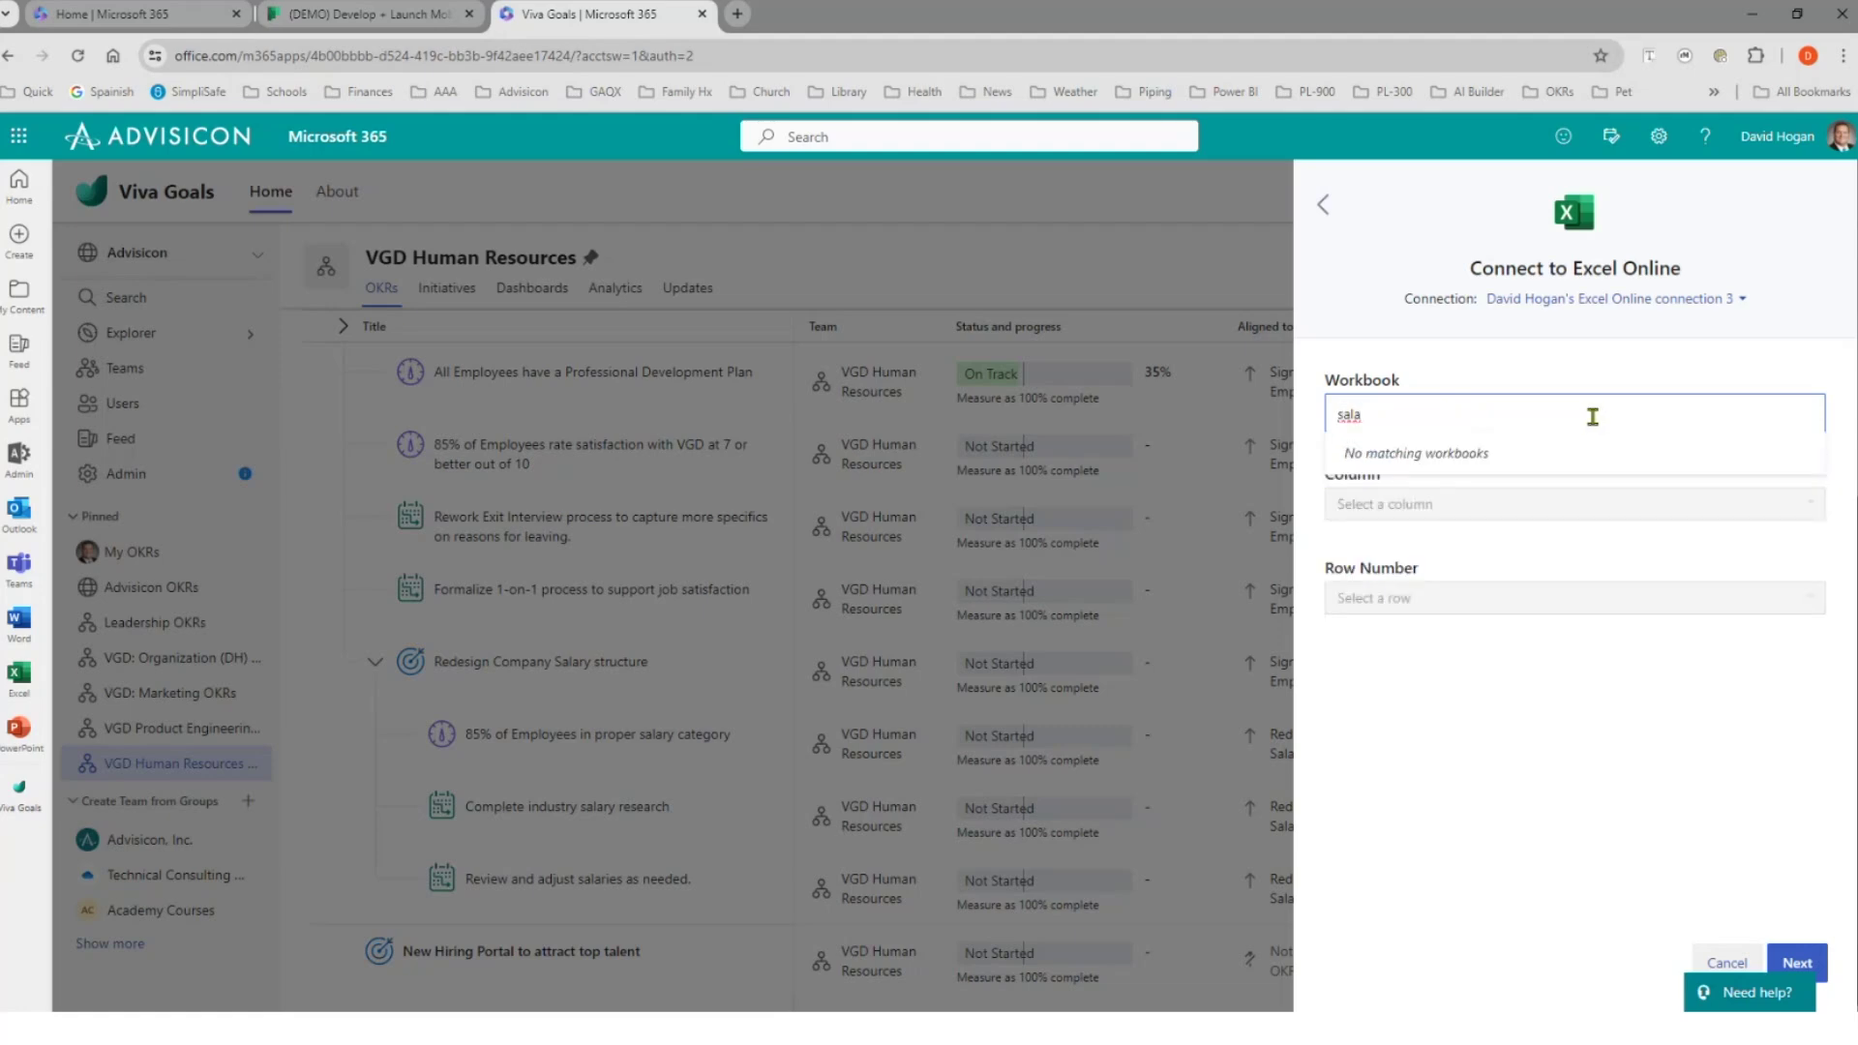
{"action": "type", "text": "ry"}
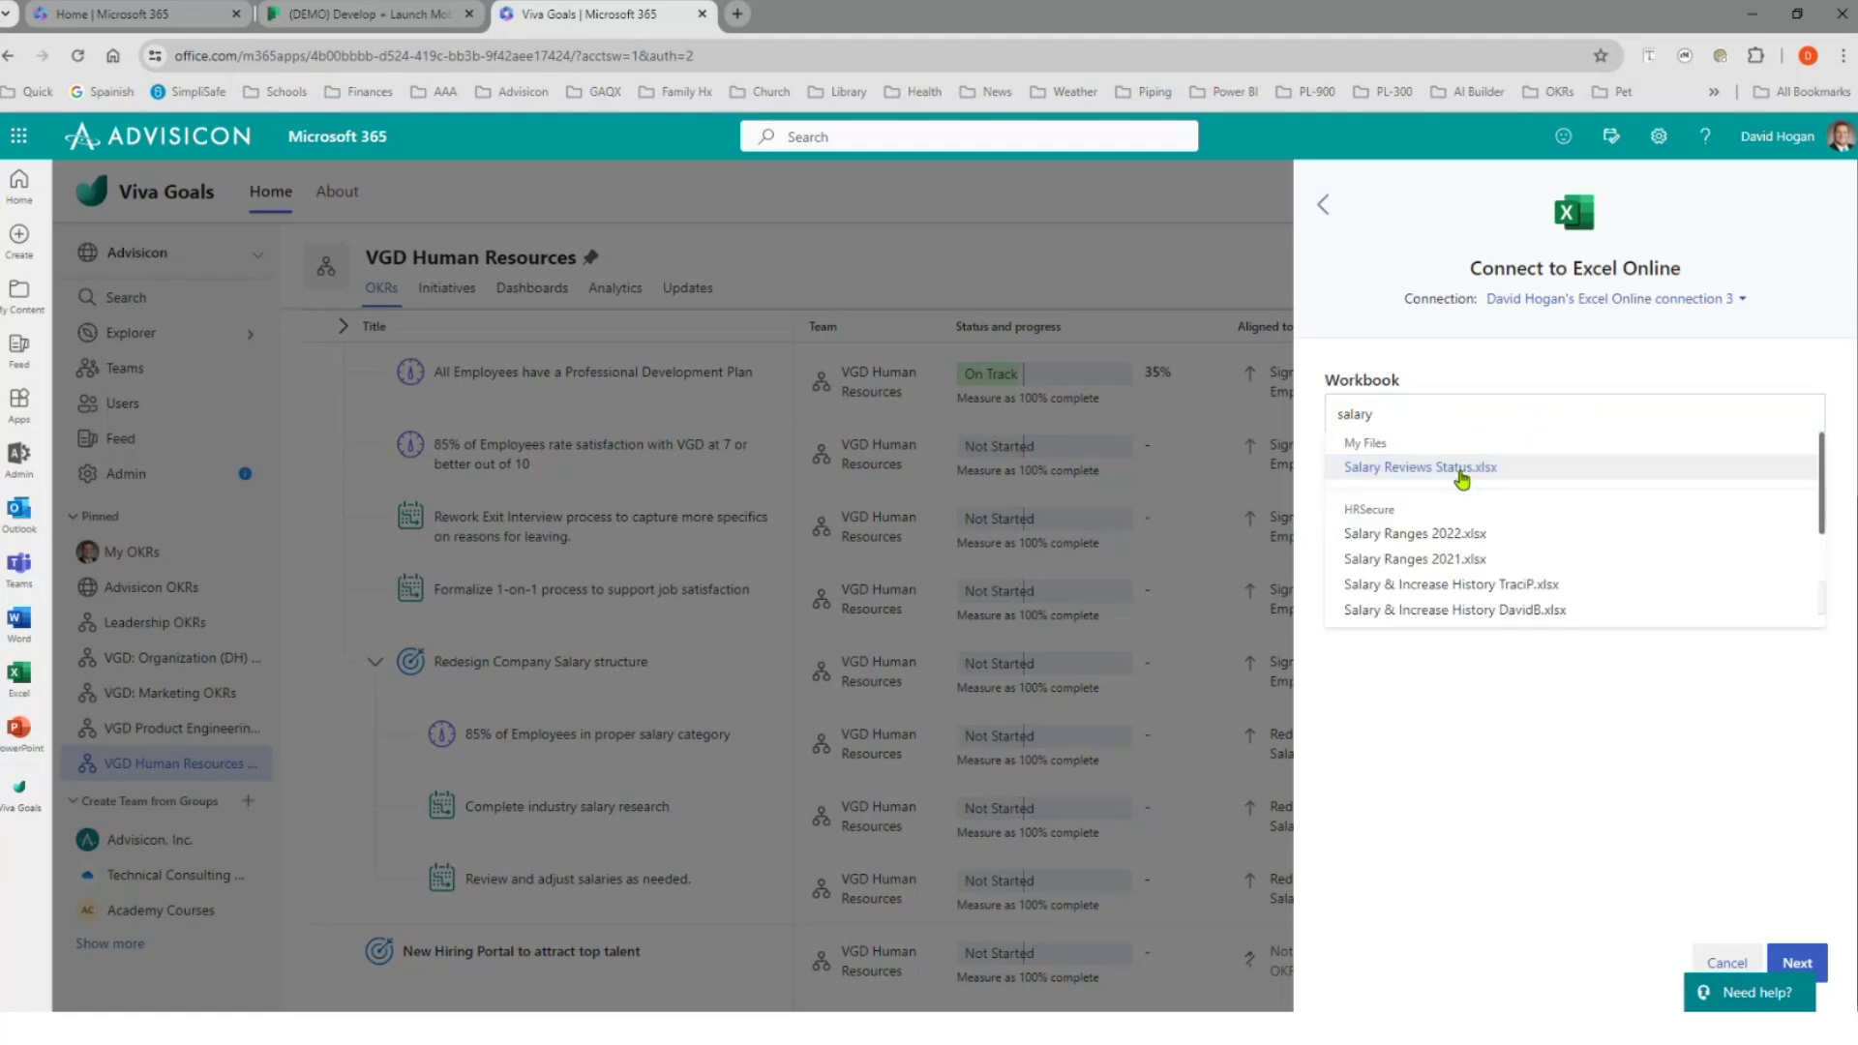
{"action": "left_click", "coordinate": [1464, 468]}
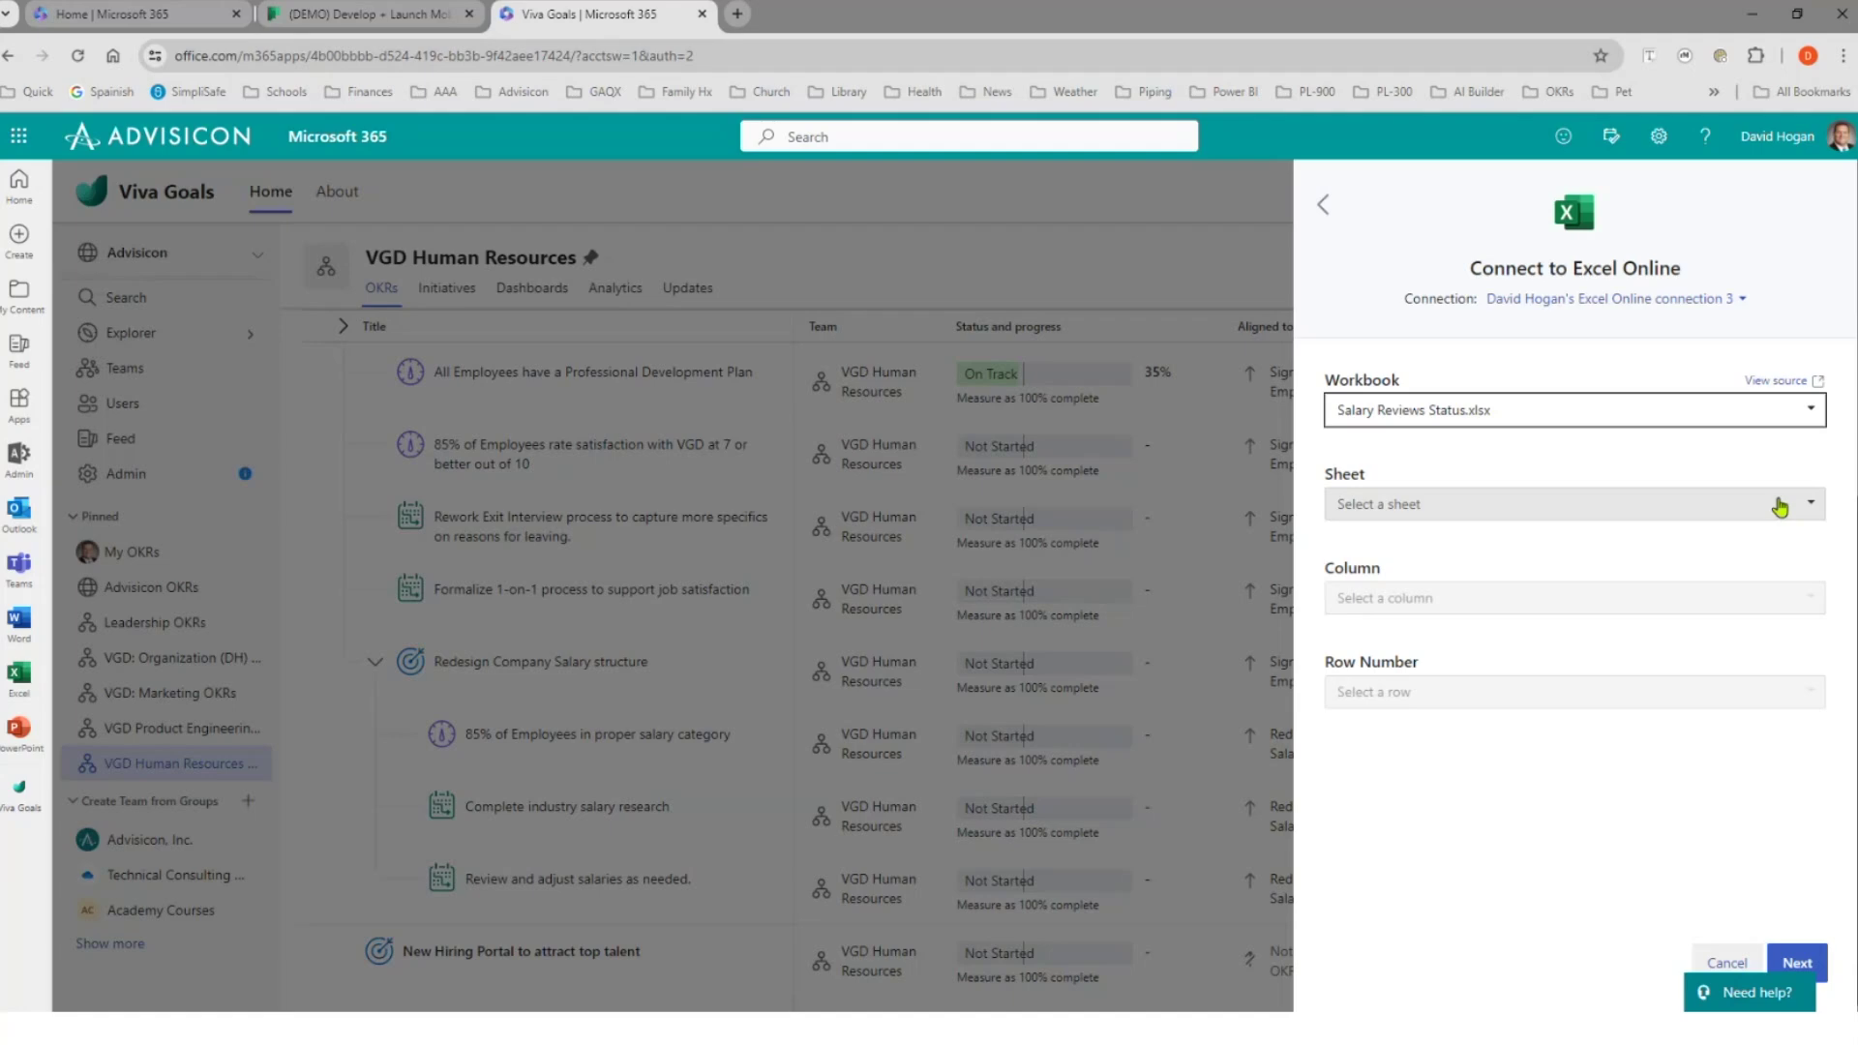
- Link progress to Sheet1, Column E, Row 3 (previewing 35) and save the initiative
{"action": "left_click", "coordinate": [1805, 511]}
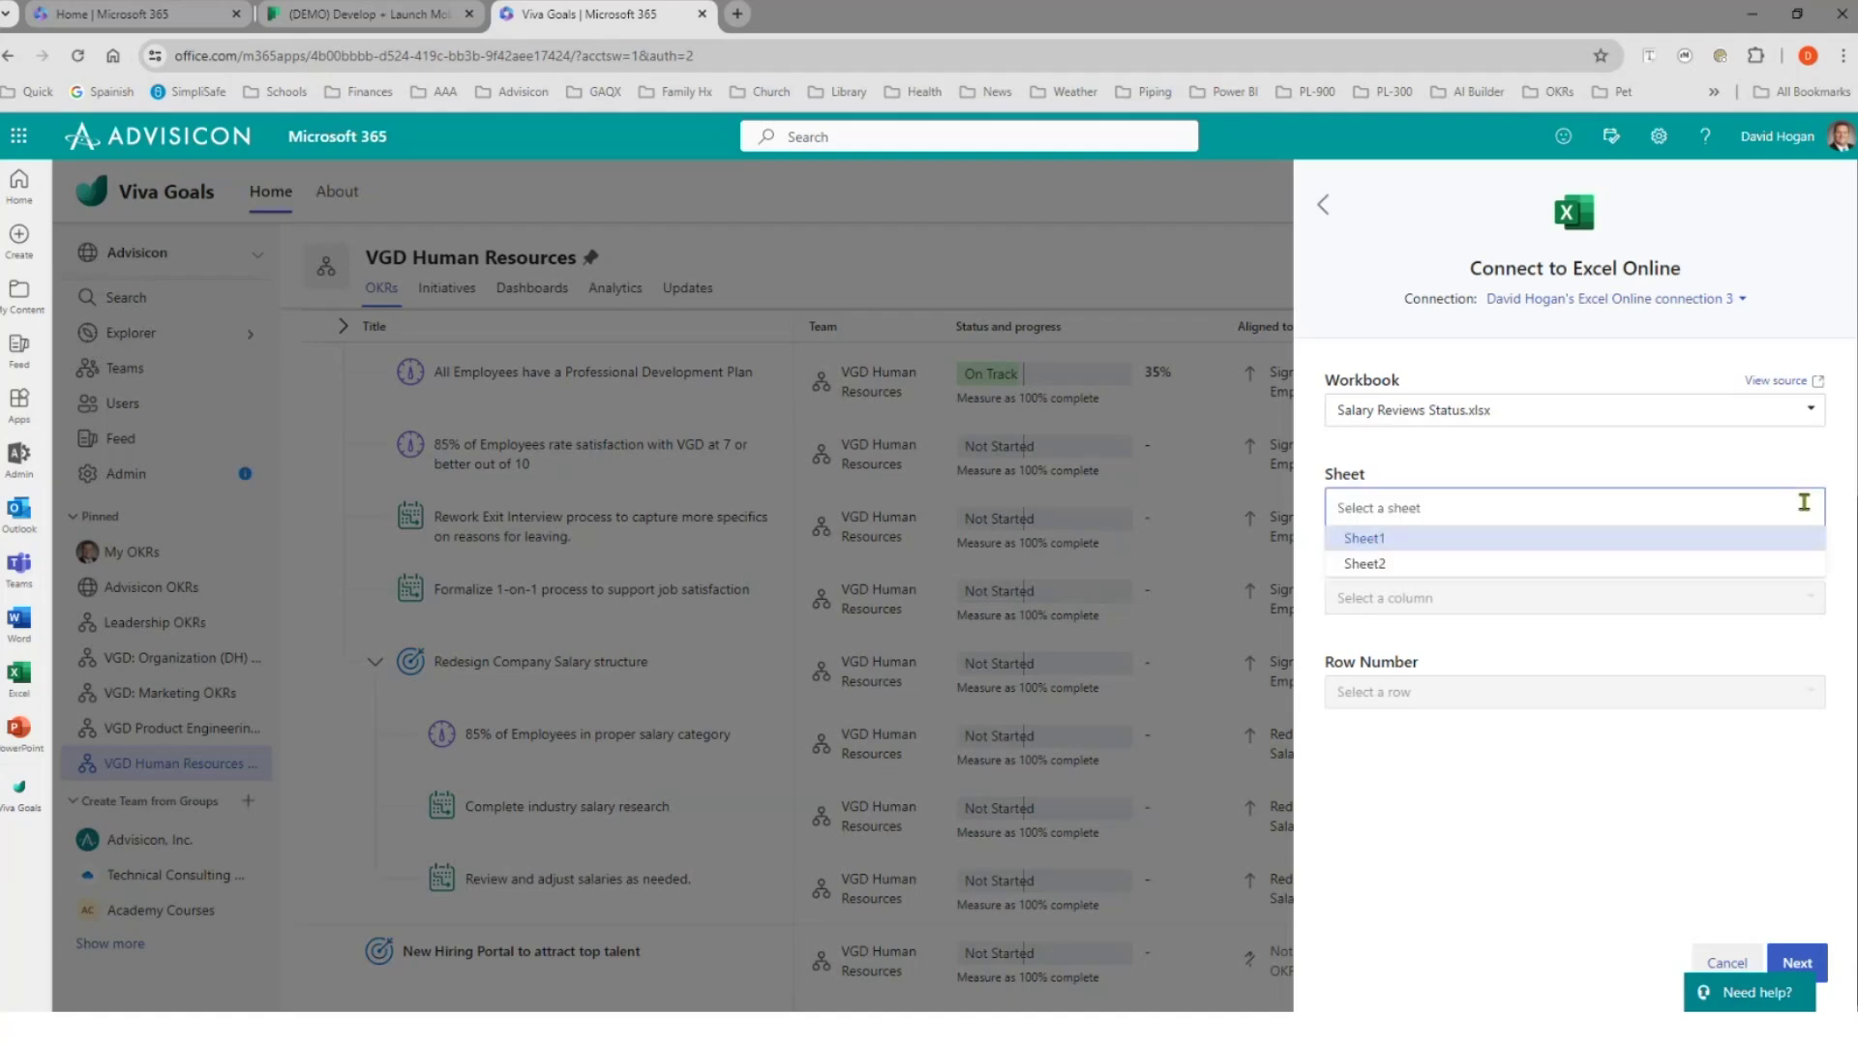
{"action": "left_click", "coordinate": [1405, 540]}
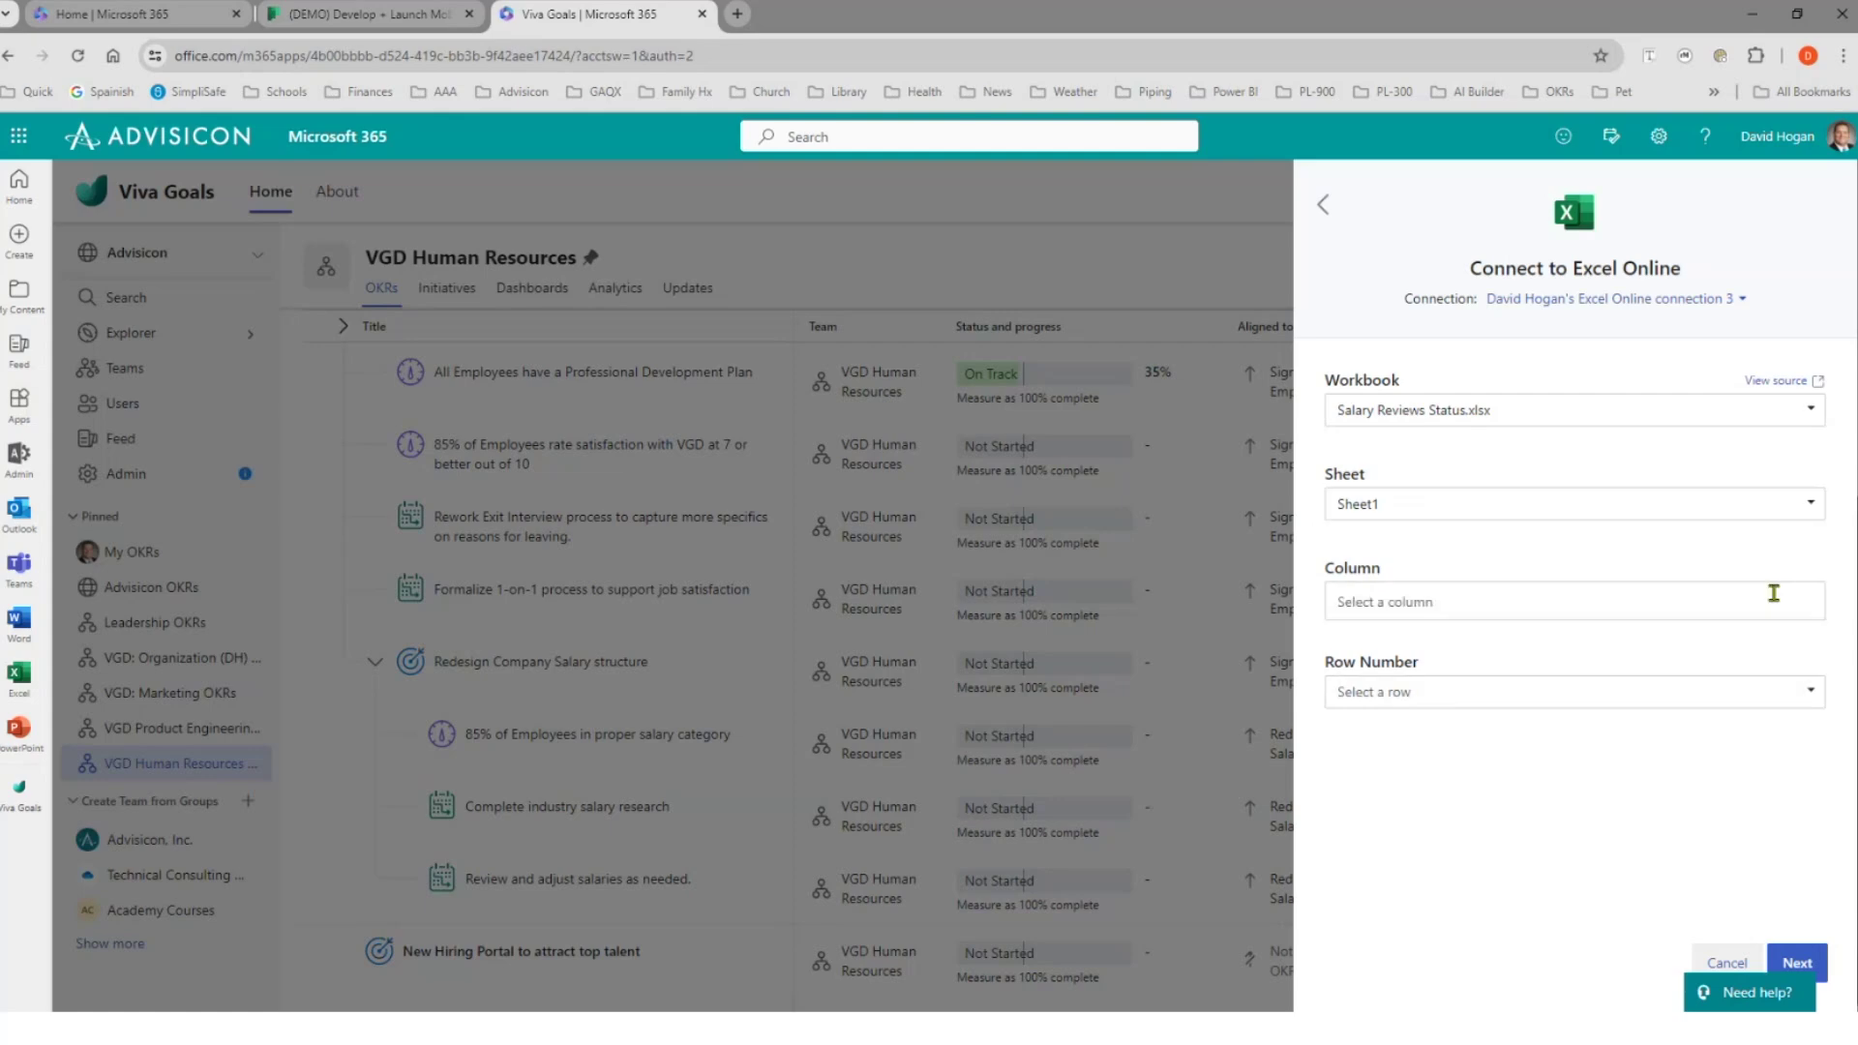
{"action": "left_click", "coordinate": [1771, 597]}
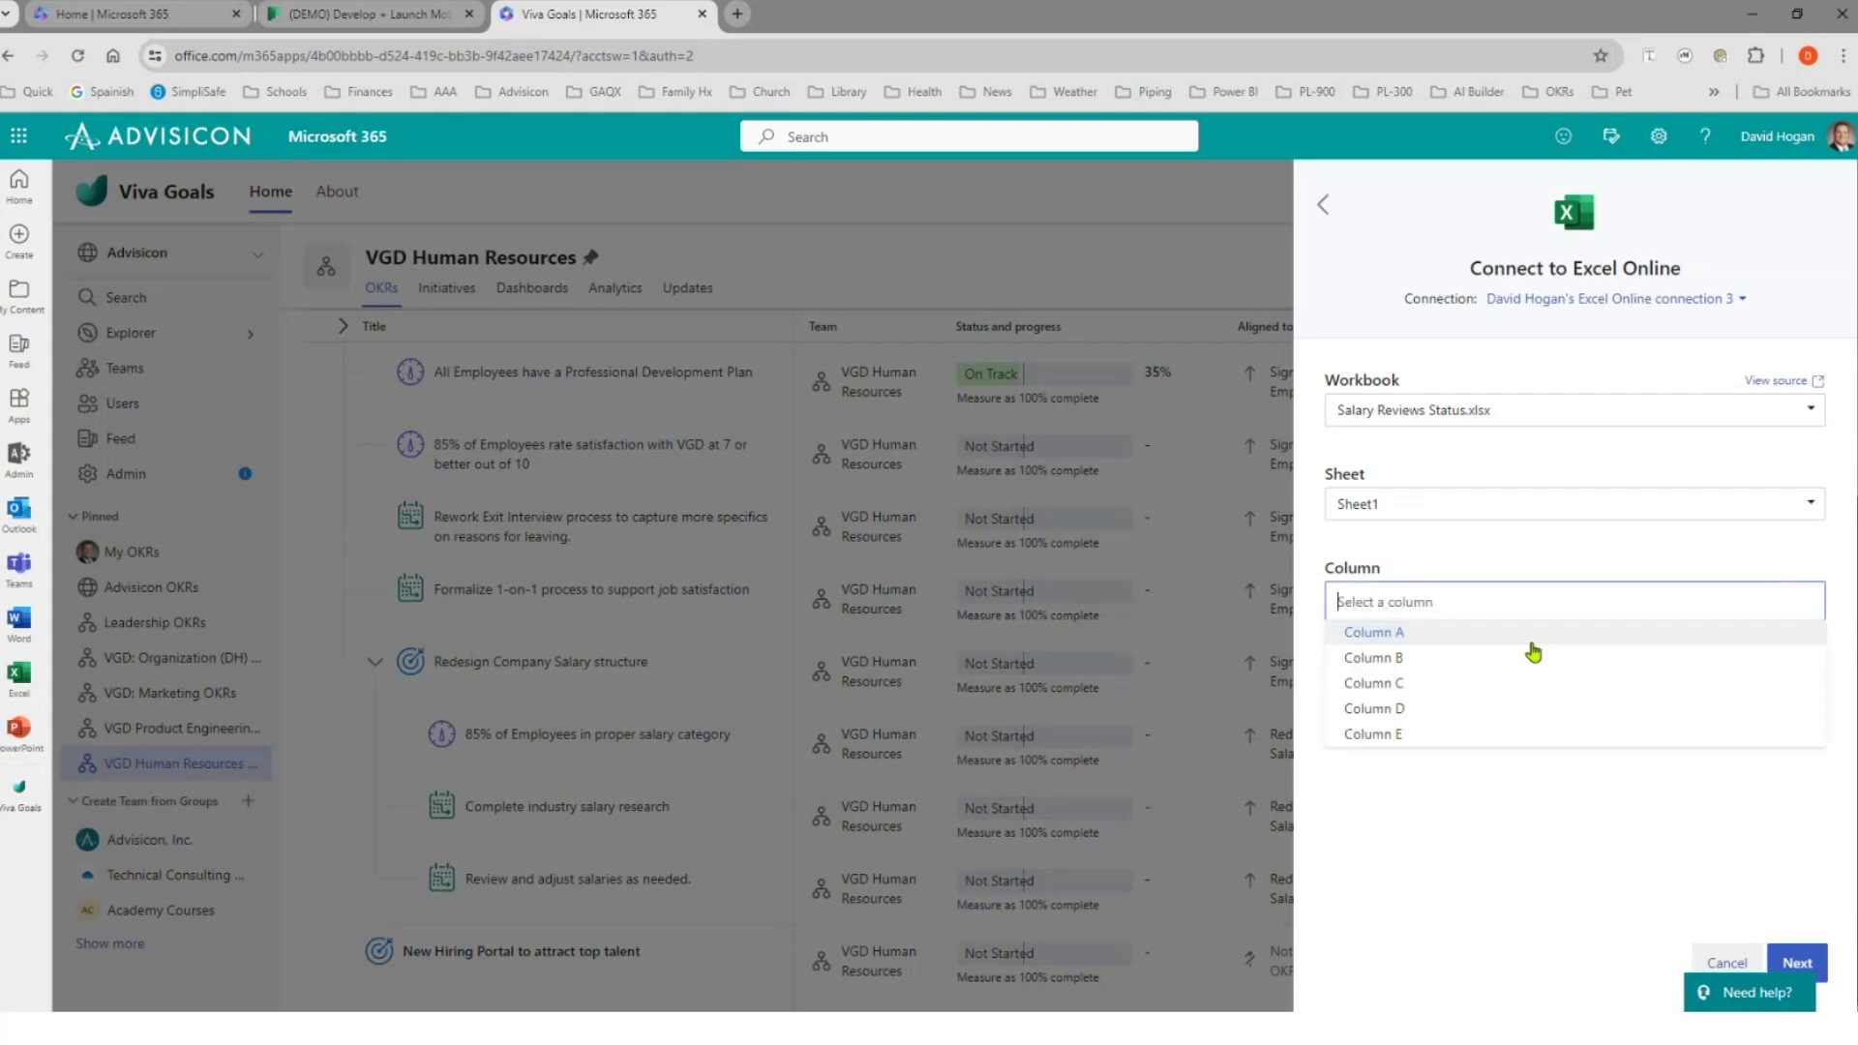
{"action": "left_click", "coordinate": [1420, 736]}
{"action": "left_click", "coordinate": [1727, 694]}
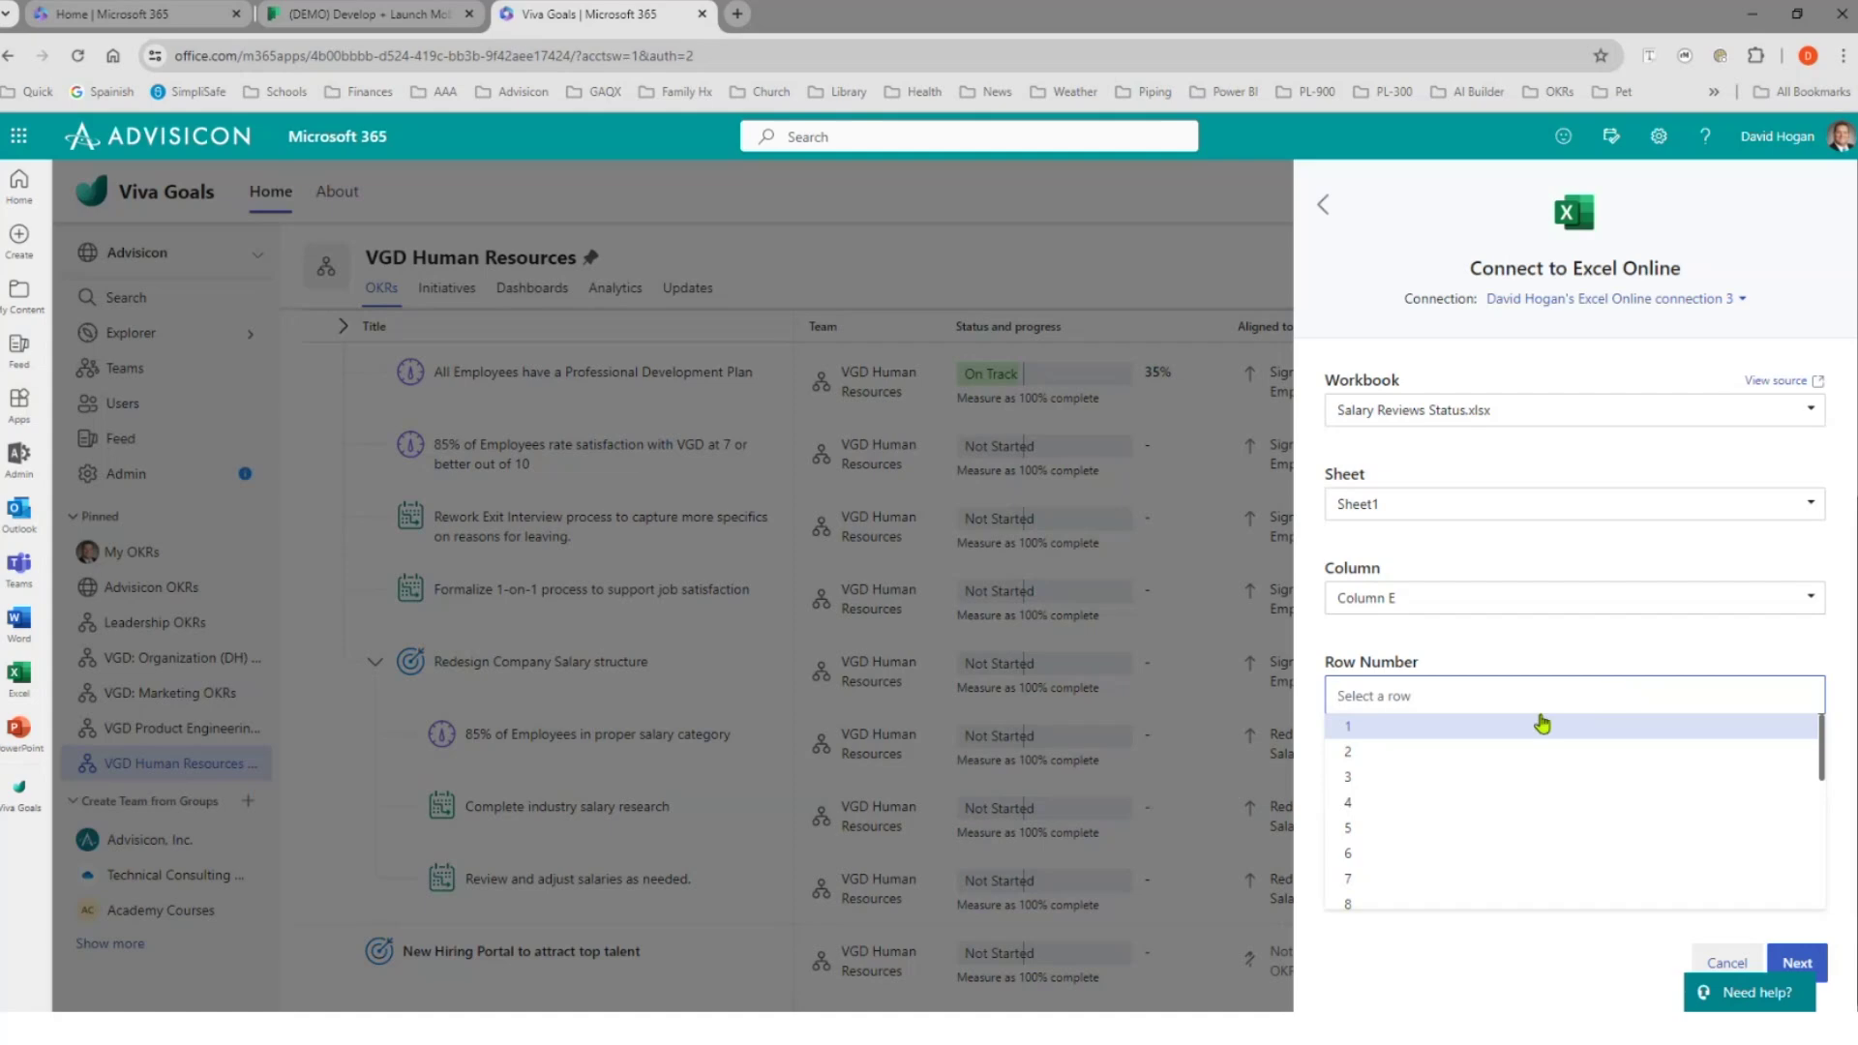
{"action": "left_click", "coordinate": [1391, 778]}
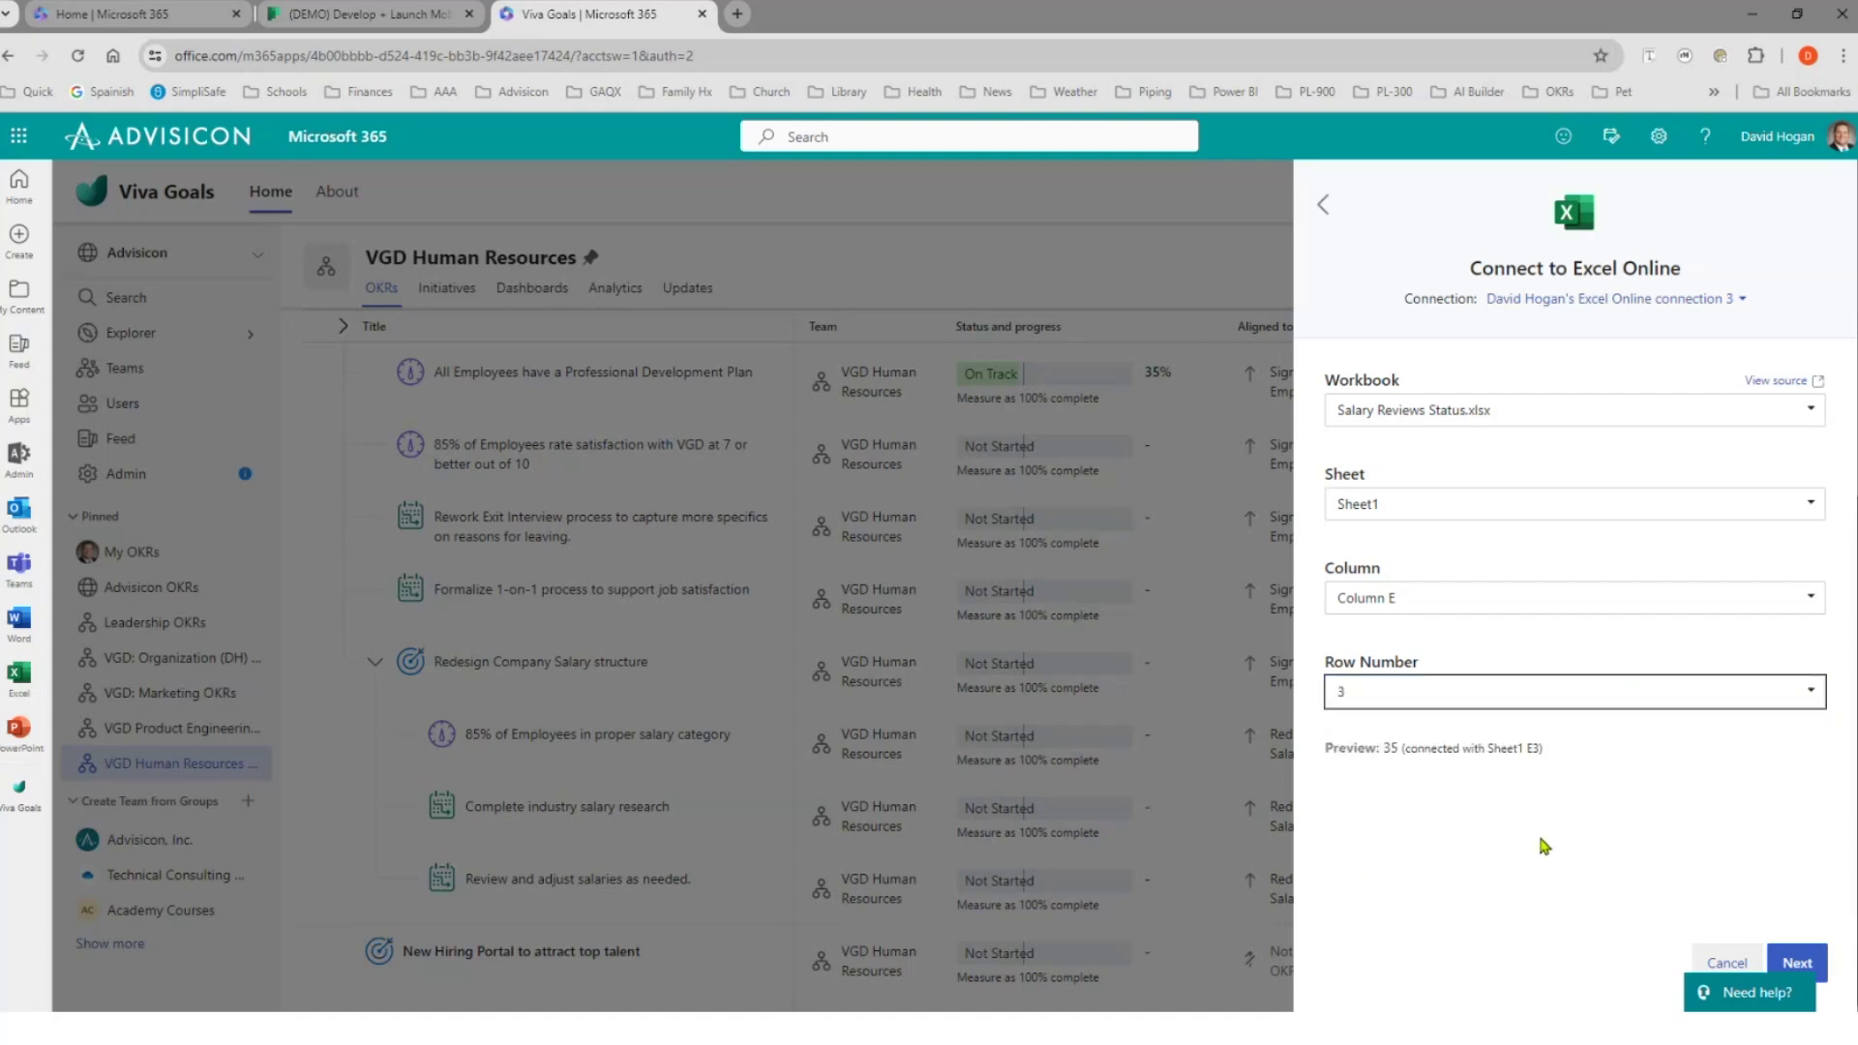
{"action": "left_click", "coordinate": [1795, 958]}
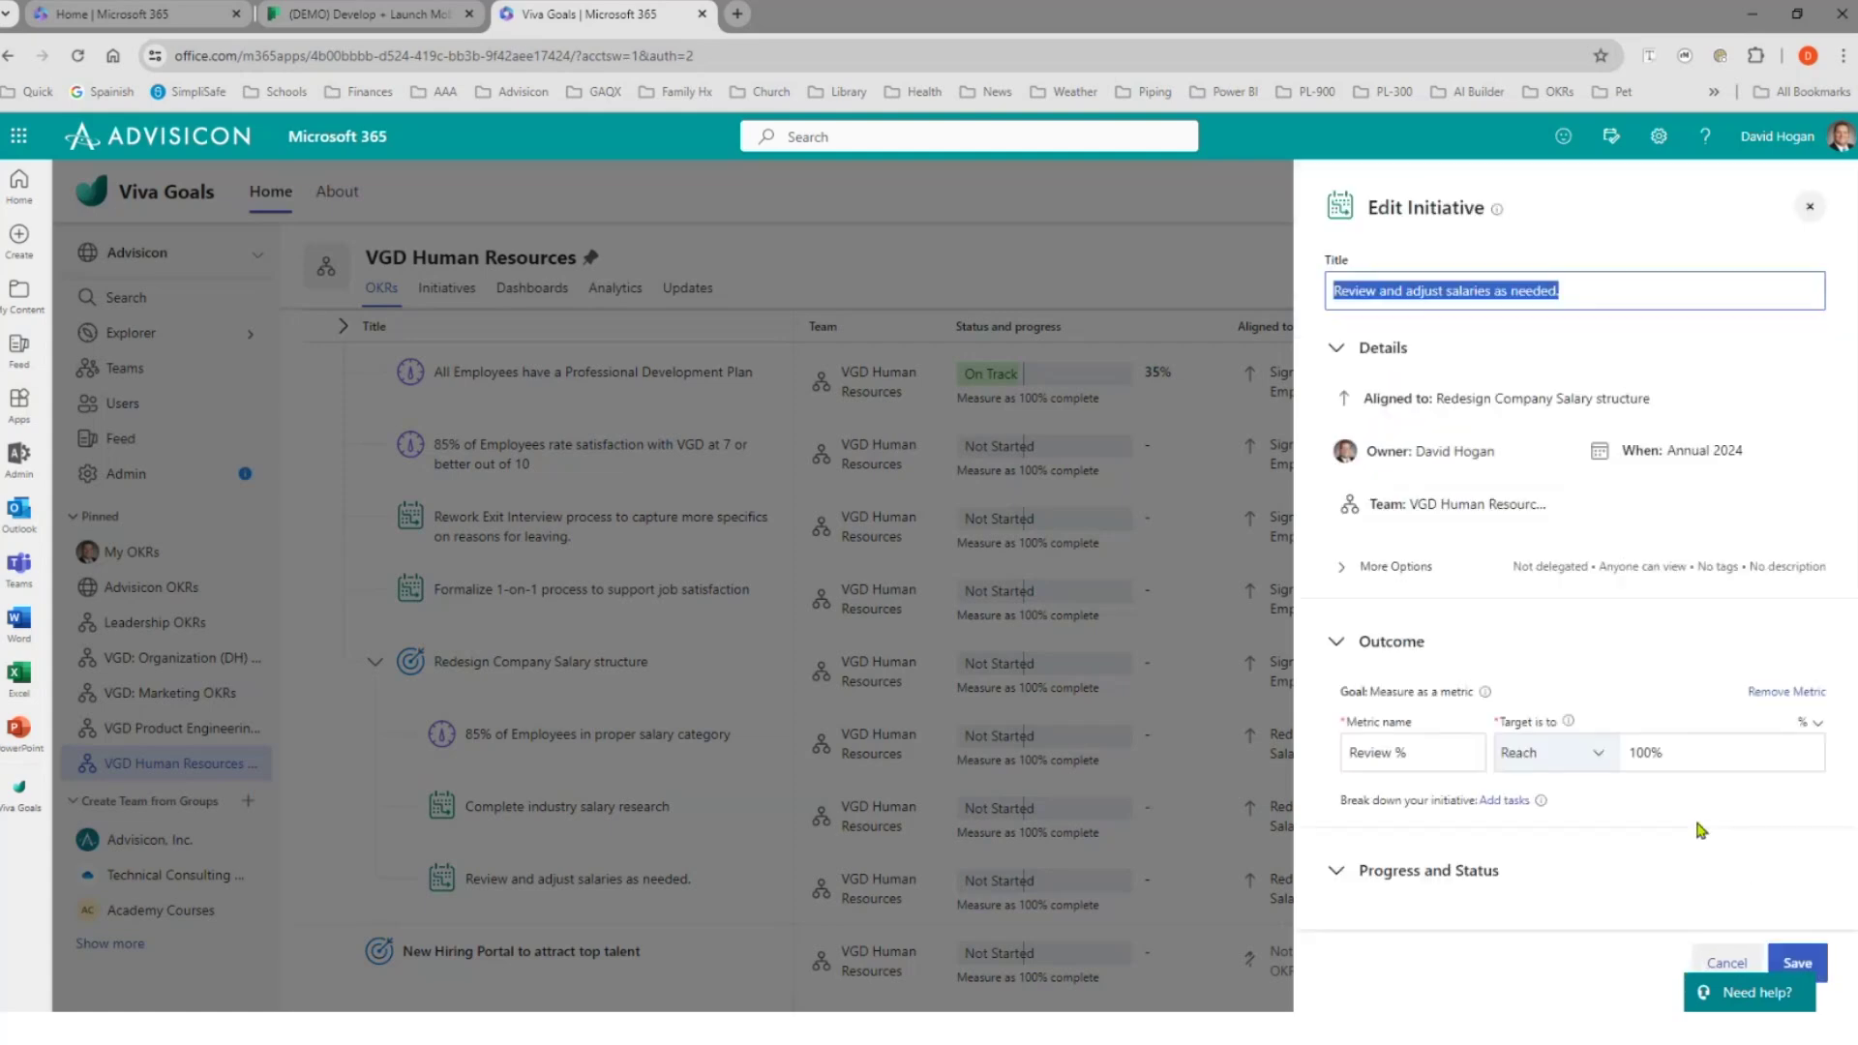
{"action": "left_click", "coordinate": [1795, 960]}
- Accept the metric unit change so the salary-review initiative saves at 35%
{"action": "left_click", "coordinate": [1160, 681]}
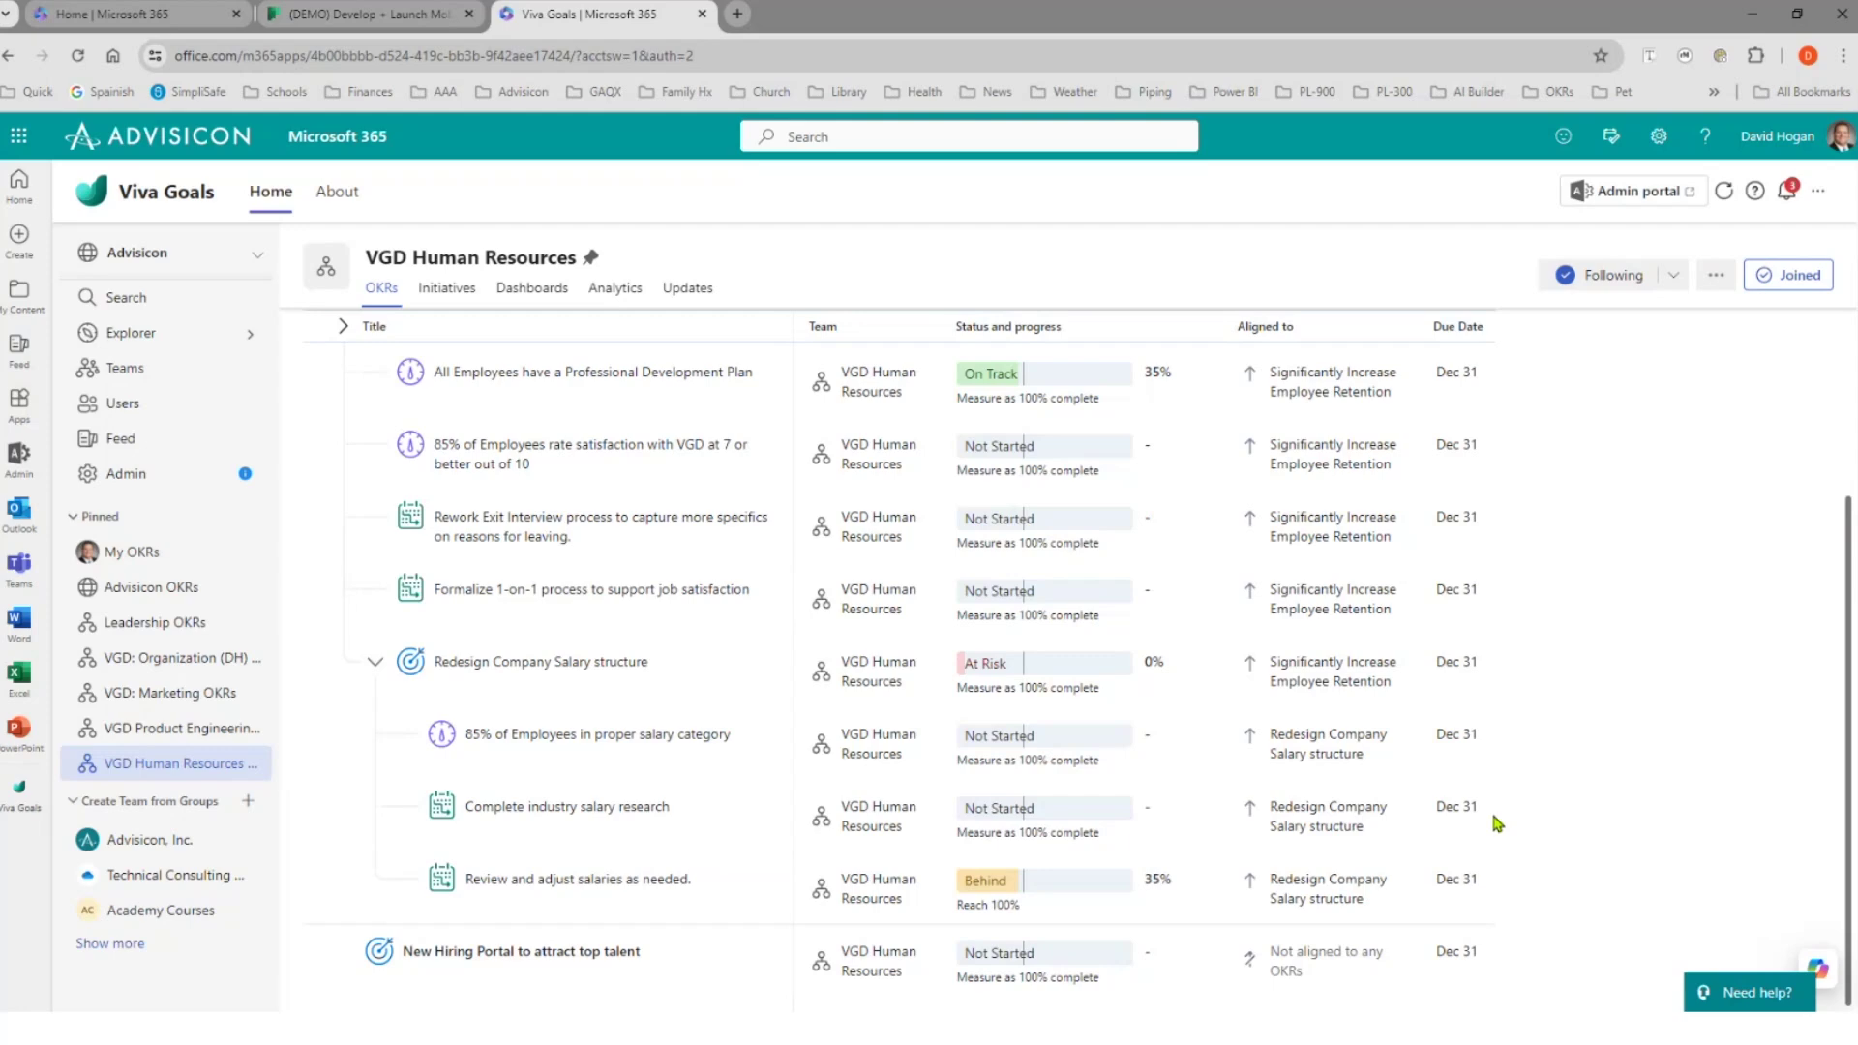
- In VGD Product Engineering, expand the Government Clients objective and edit its government-users key result
{"action": "left_click", "coordinate": [175, 738]}
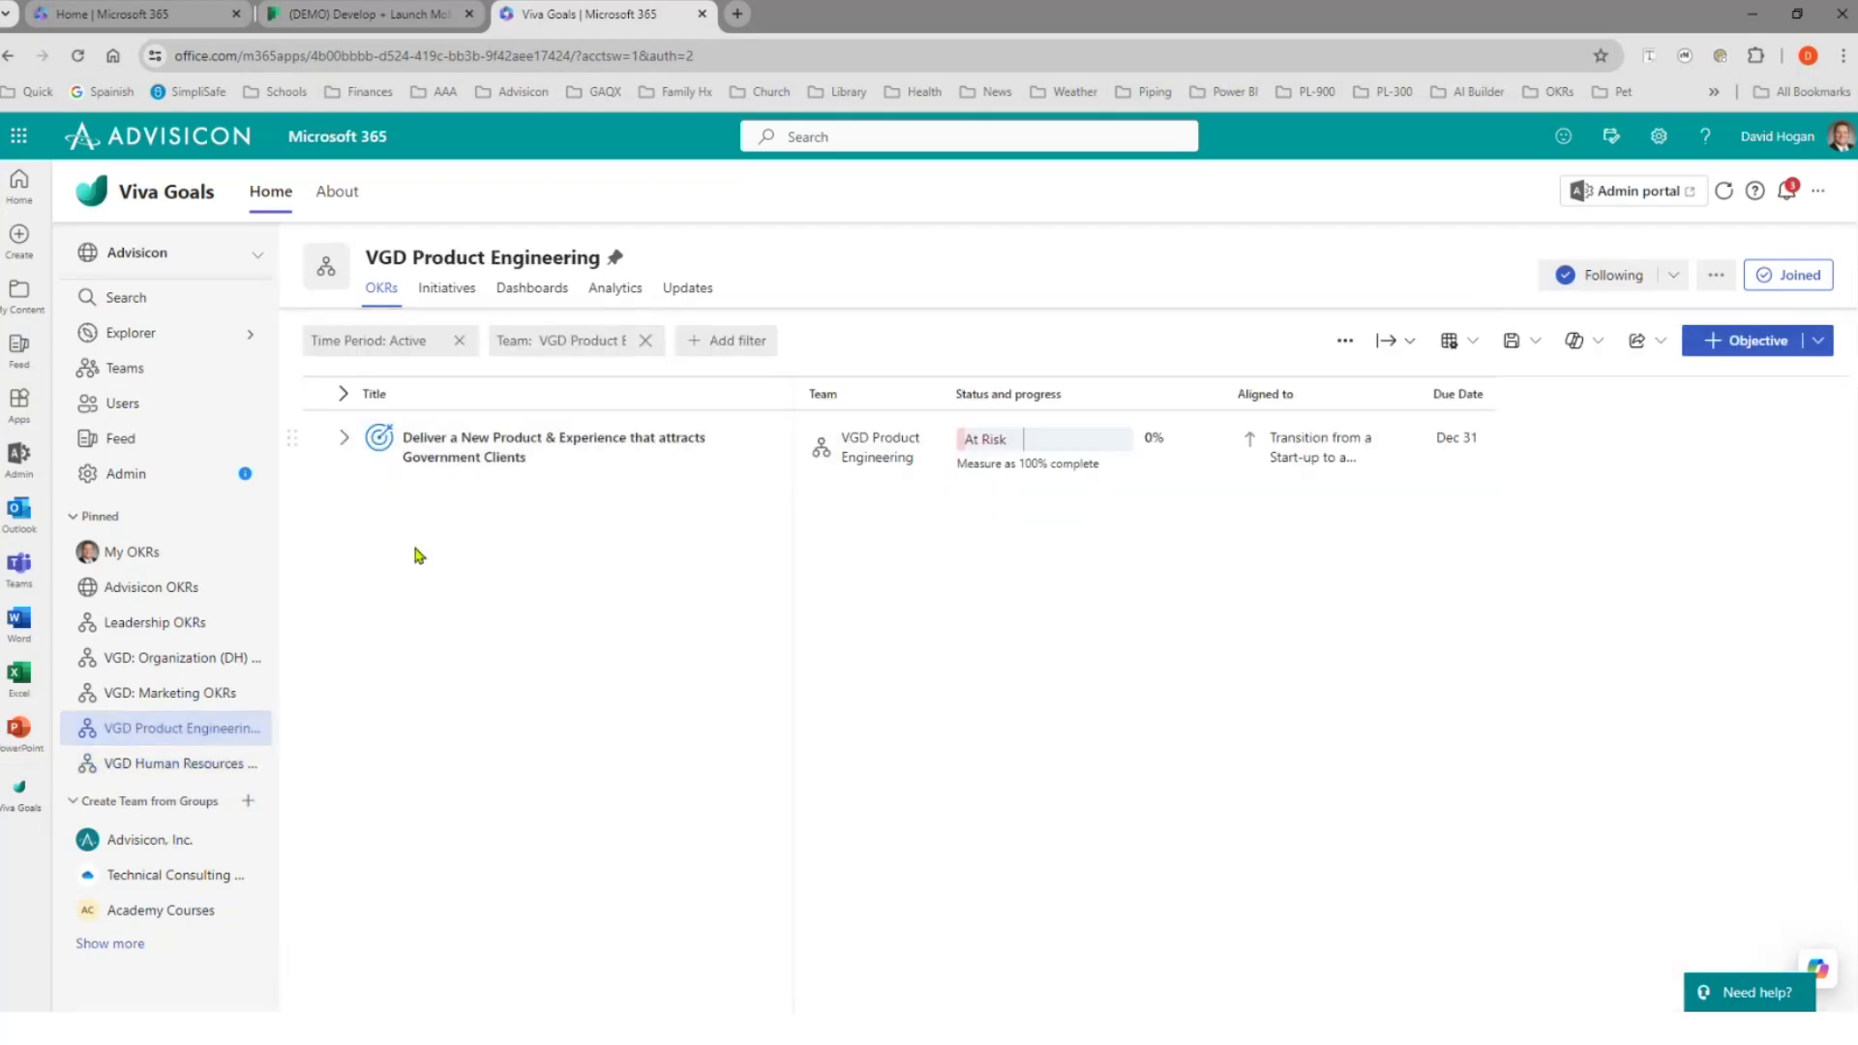
{"action": "left_click", "coordinate": [346, 438]}
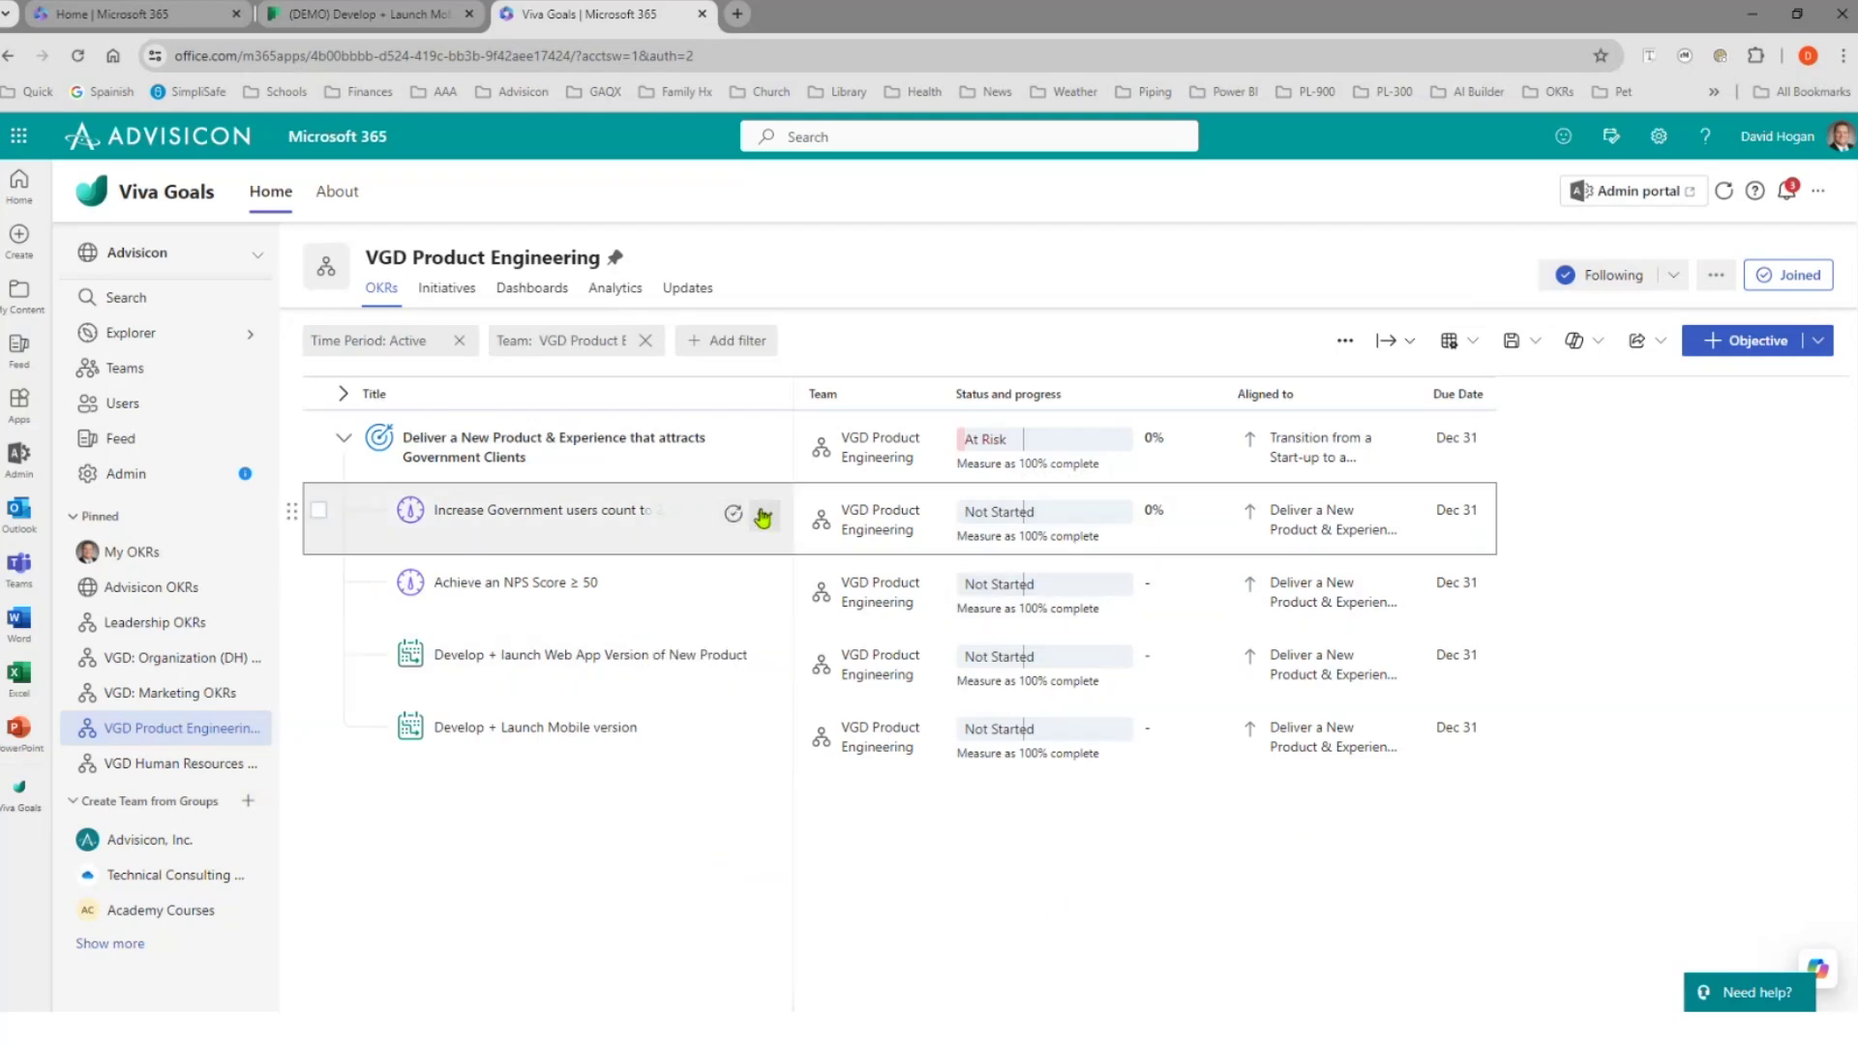
{"action": "left_click", "coordinate": [764, 513]}
{"action": "left_click", "coordinate": [801, 550]}
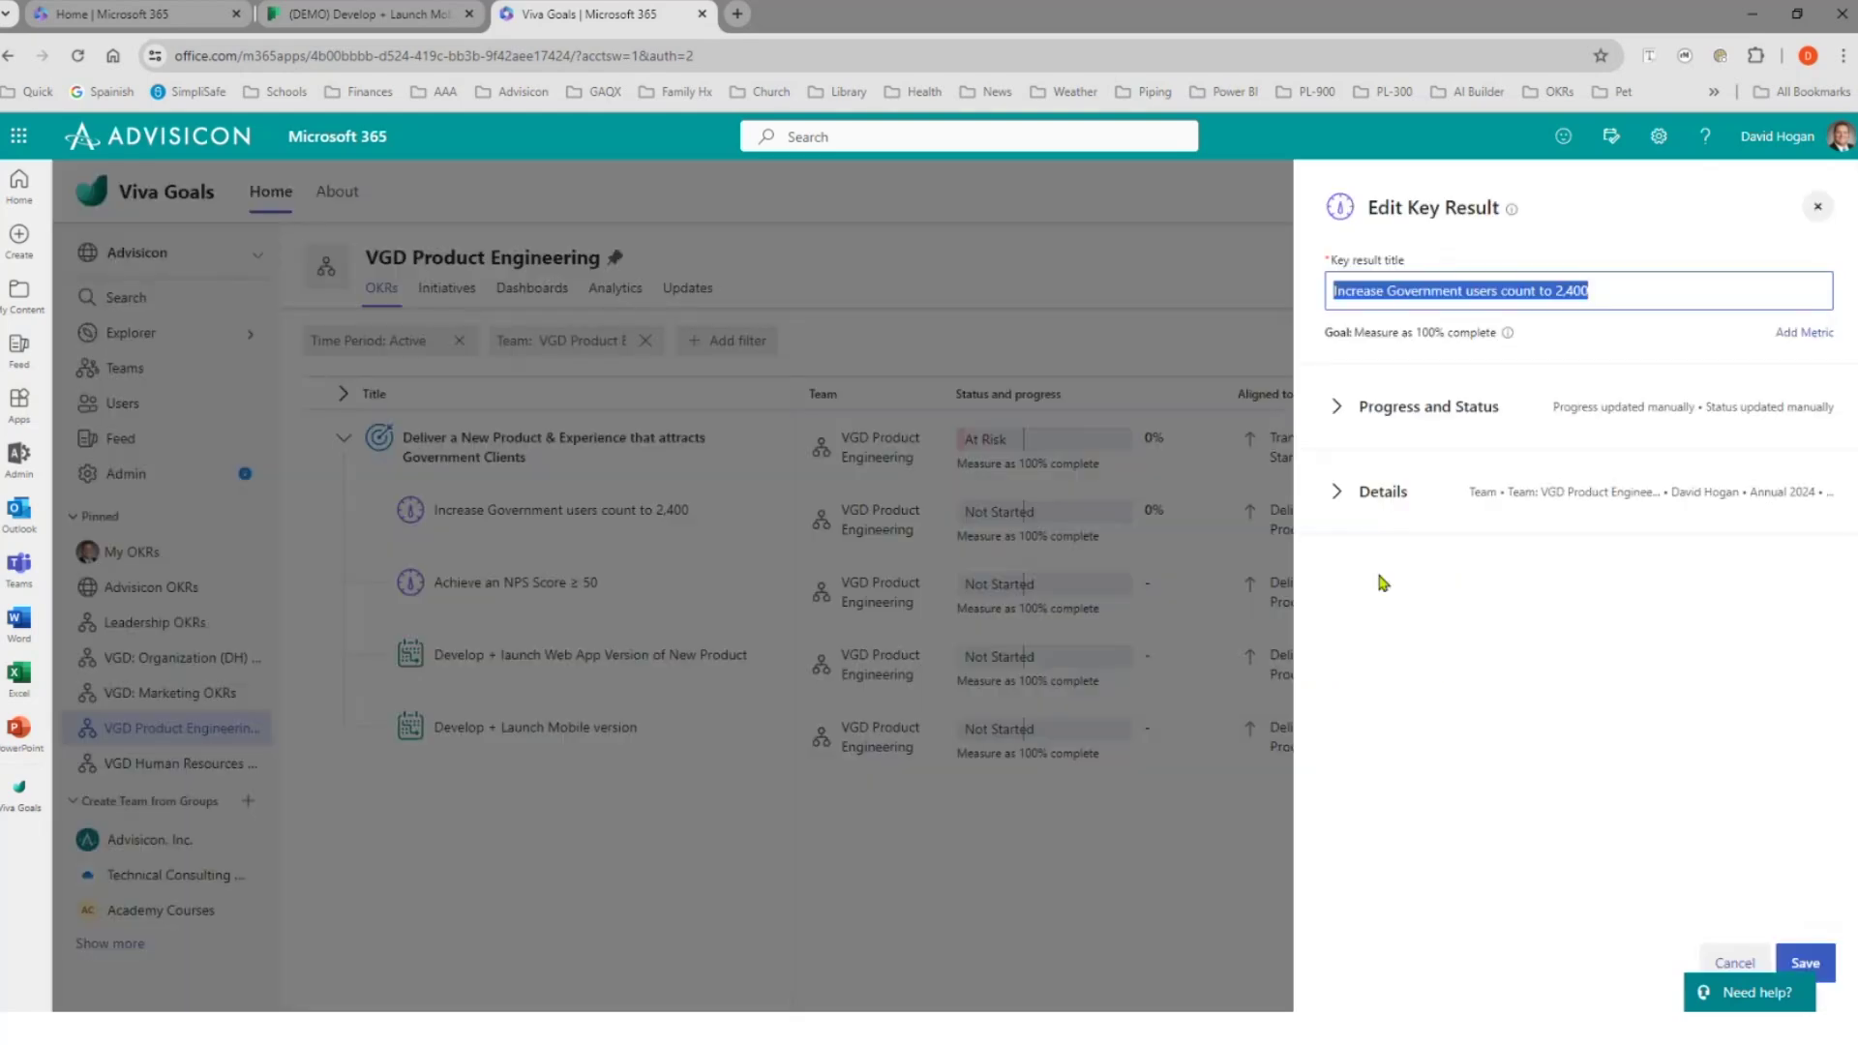
- Add a Govt Users metric with a Reach target of 2400 and close the editor
{"action": "left_click", "coordinate": [1339, 416]}
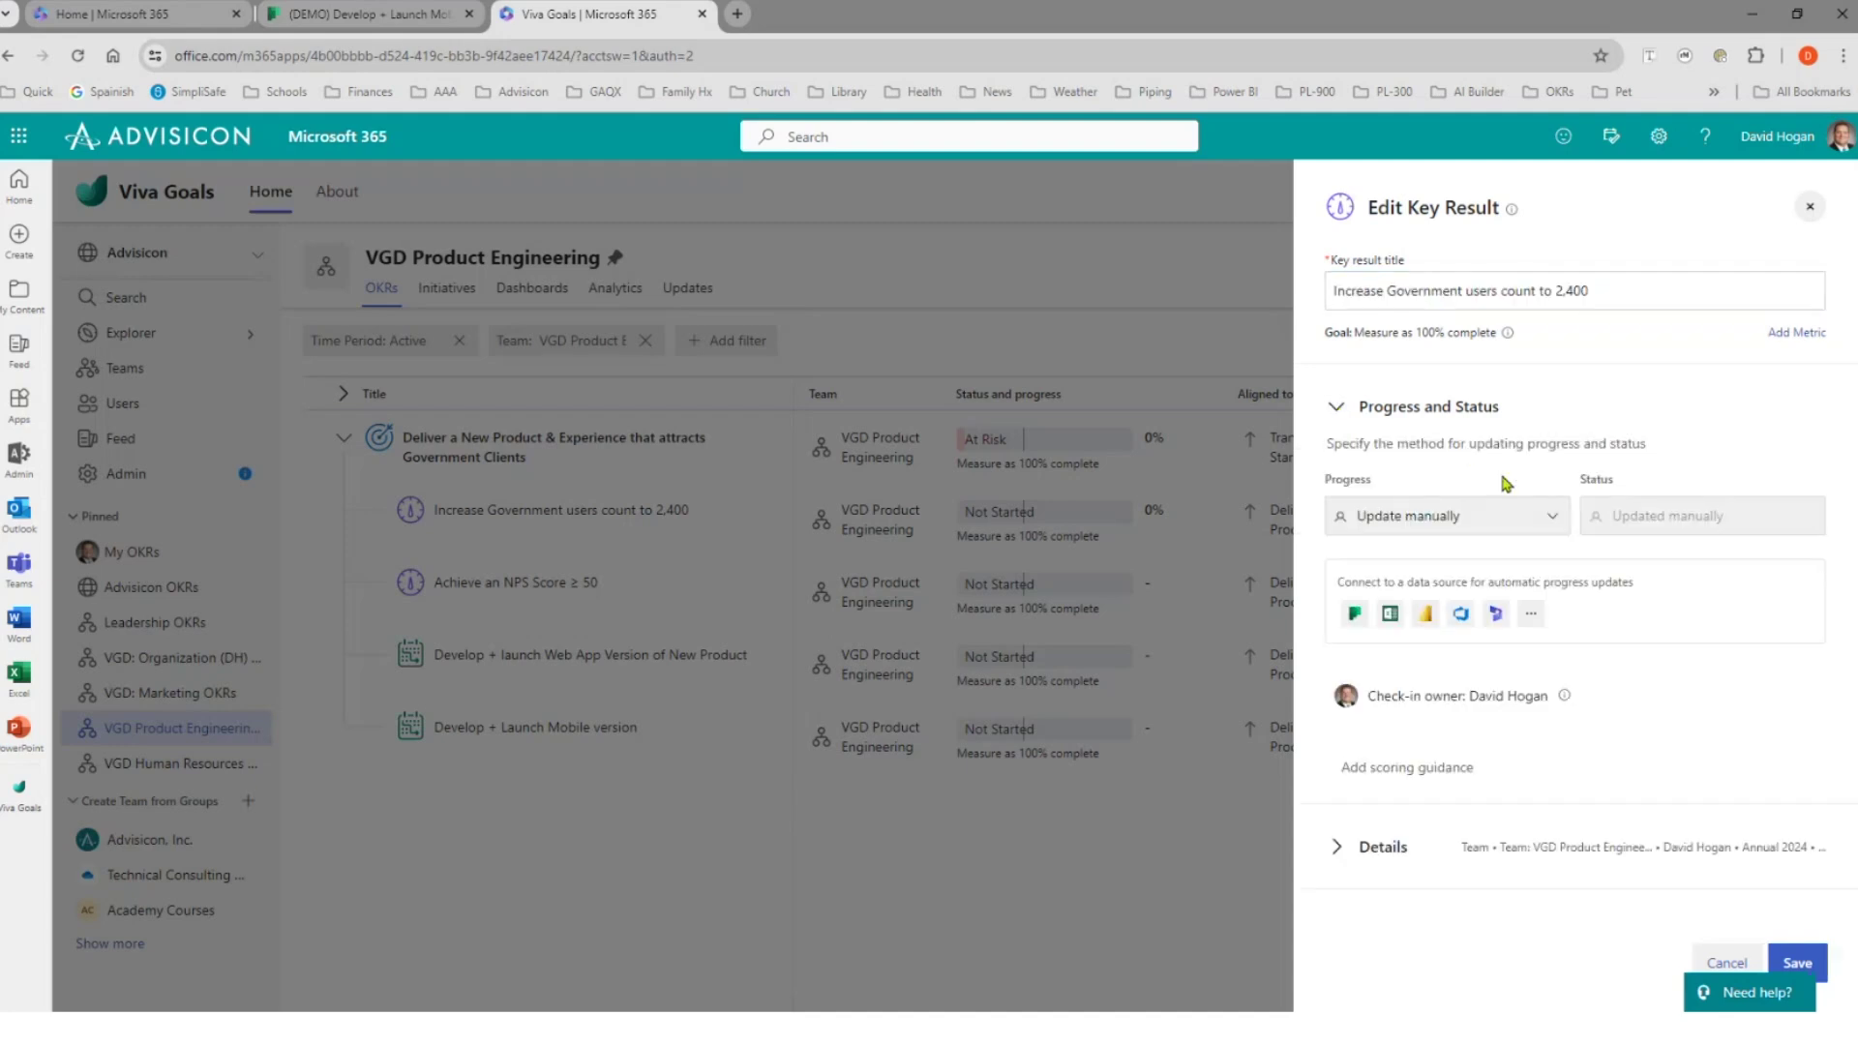
{"action": "left_click", "coordinate": [1769, 334]}
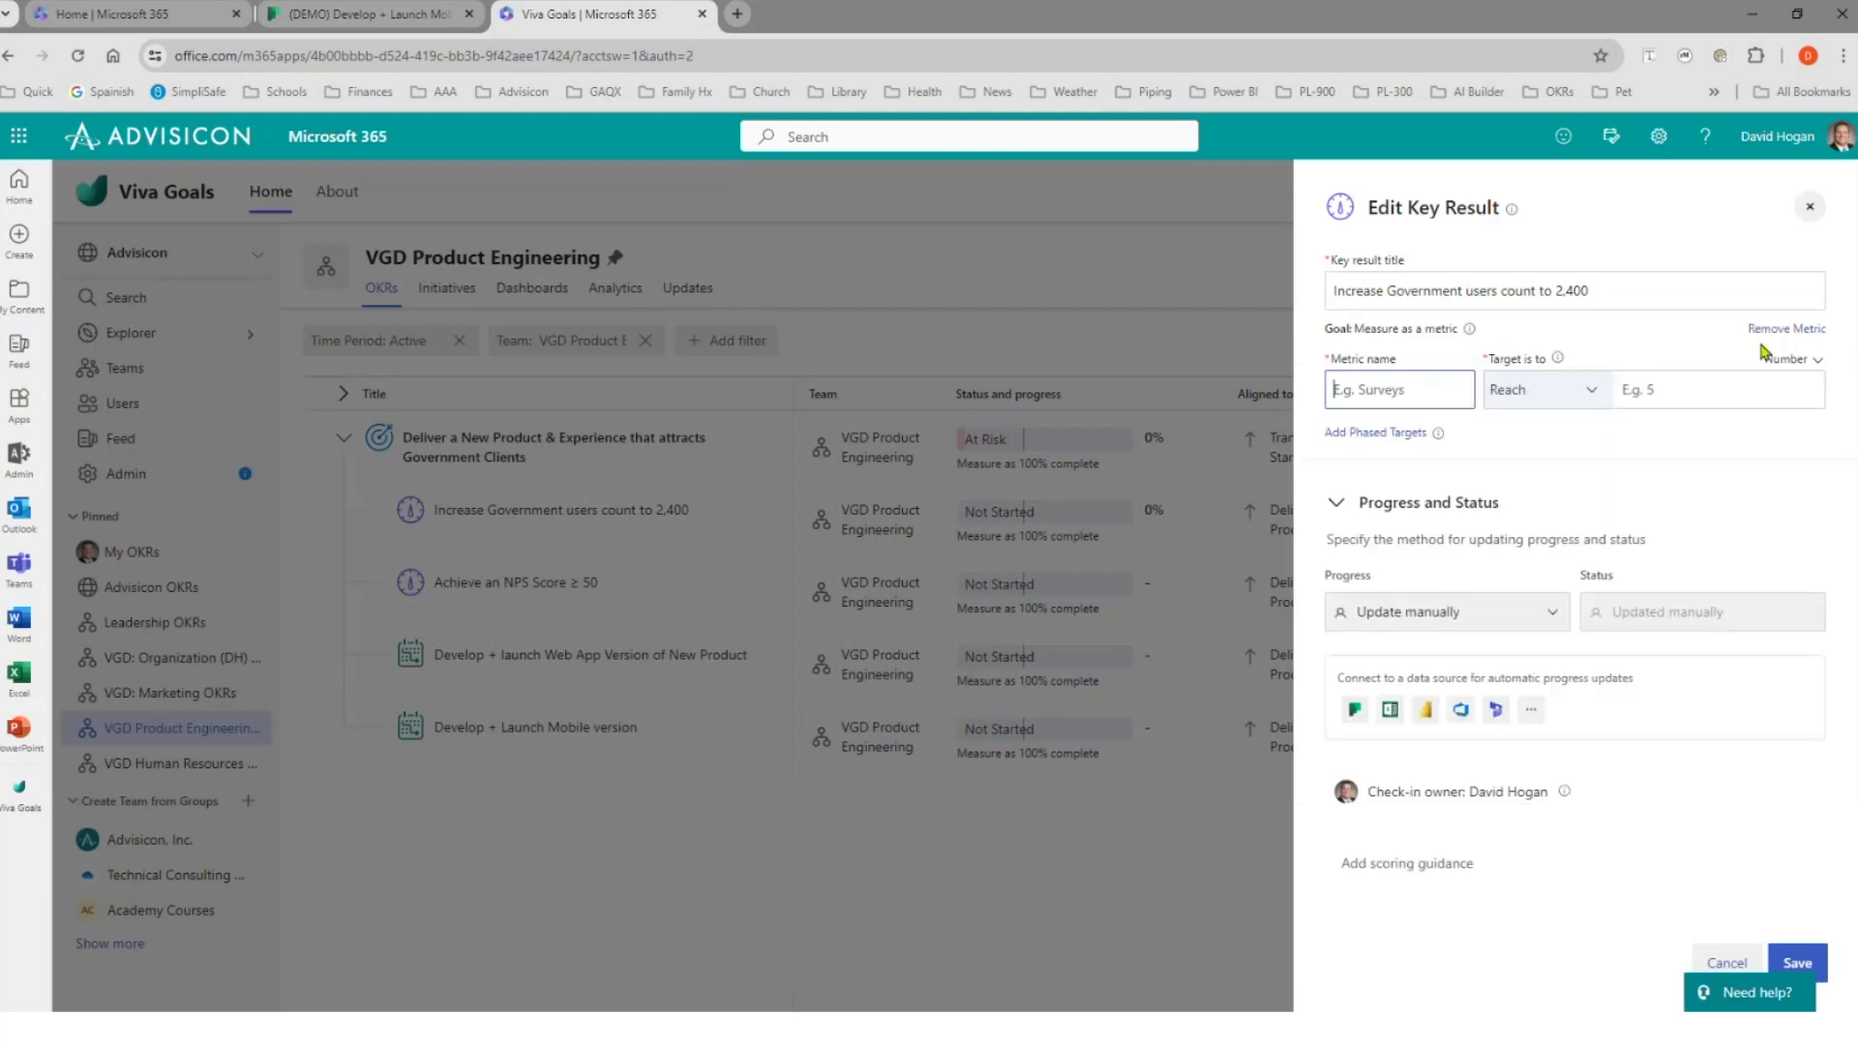
{"action": "type", "text": "Govt Users"}
{"action": "left_click", "coordinate": [1587, 395]}
{"action": "left_click", "coordinate": [1646, 391]}
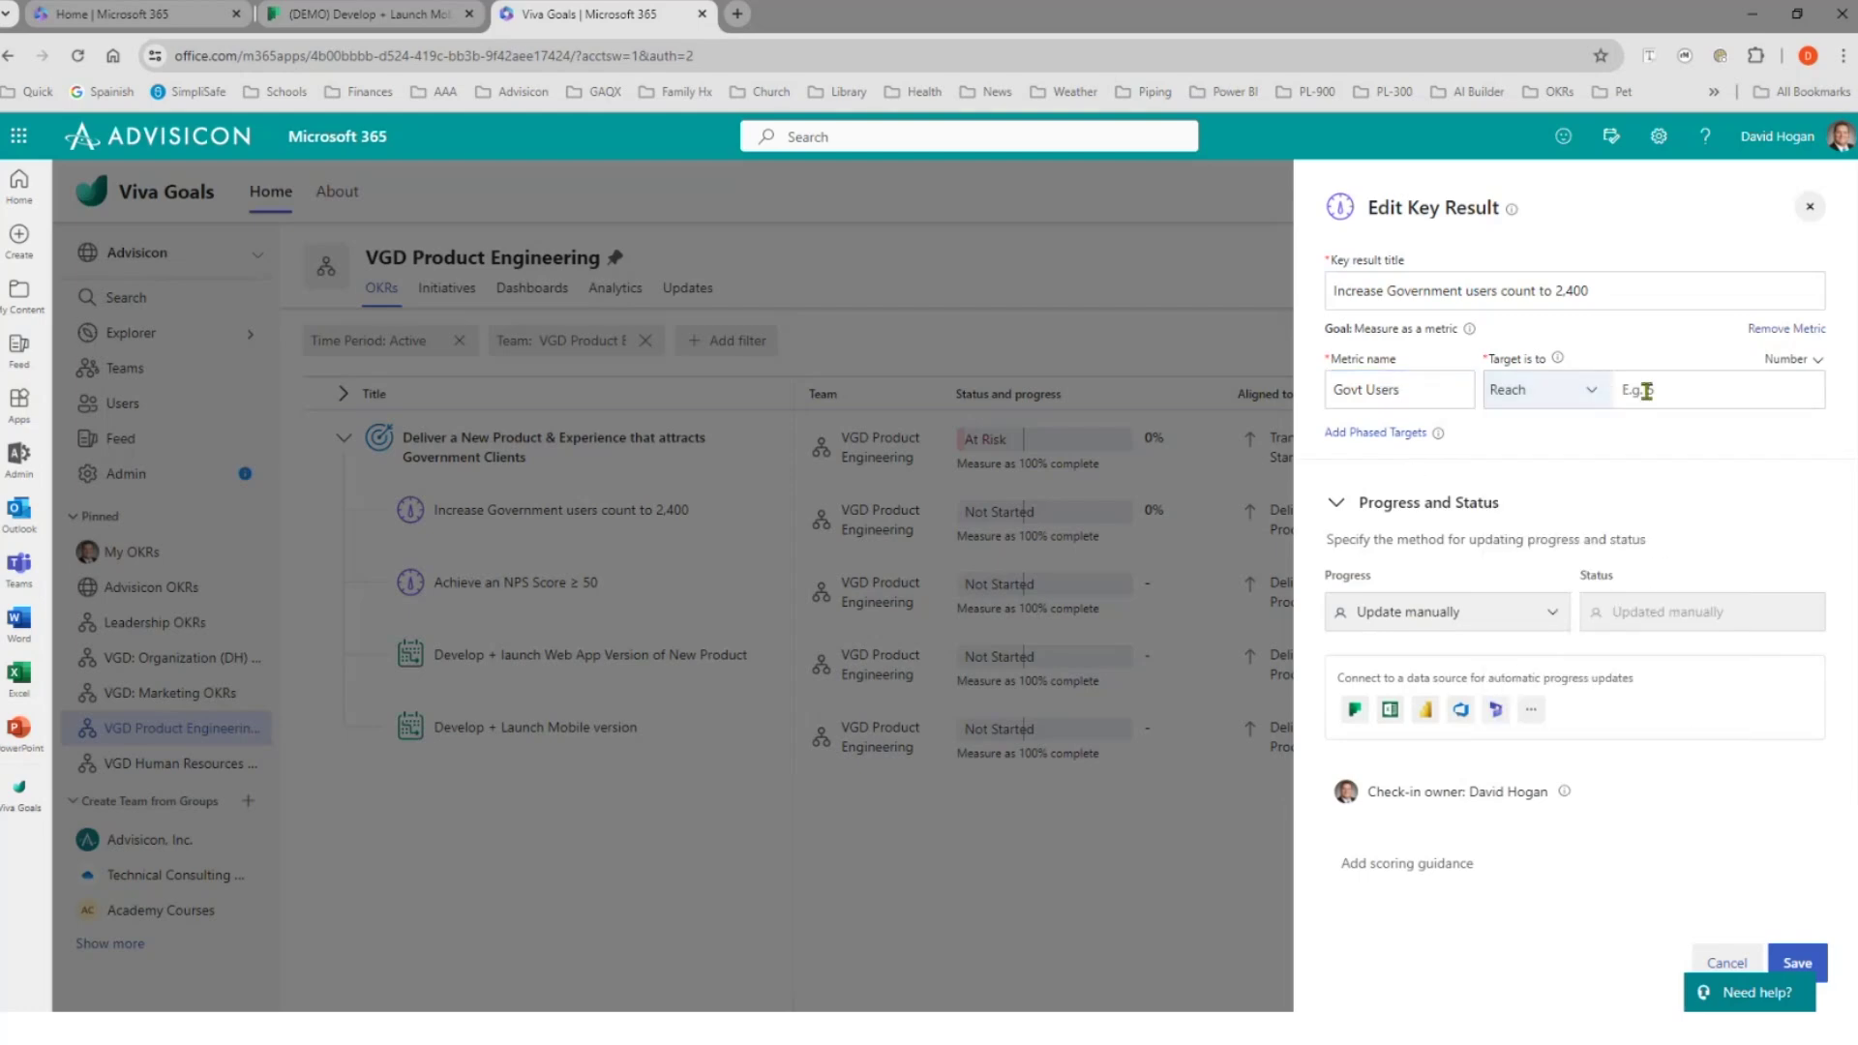
{"action": "left_click", "coordinate": [1646, 391]}
{"action": "type", "text": "2400"}
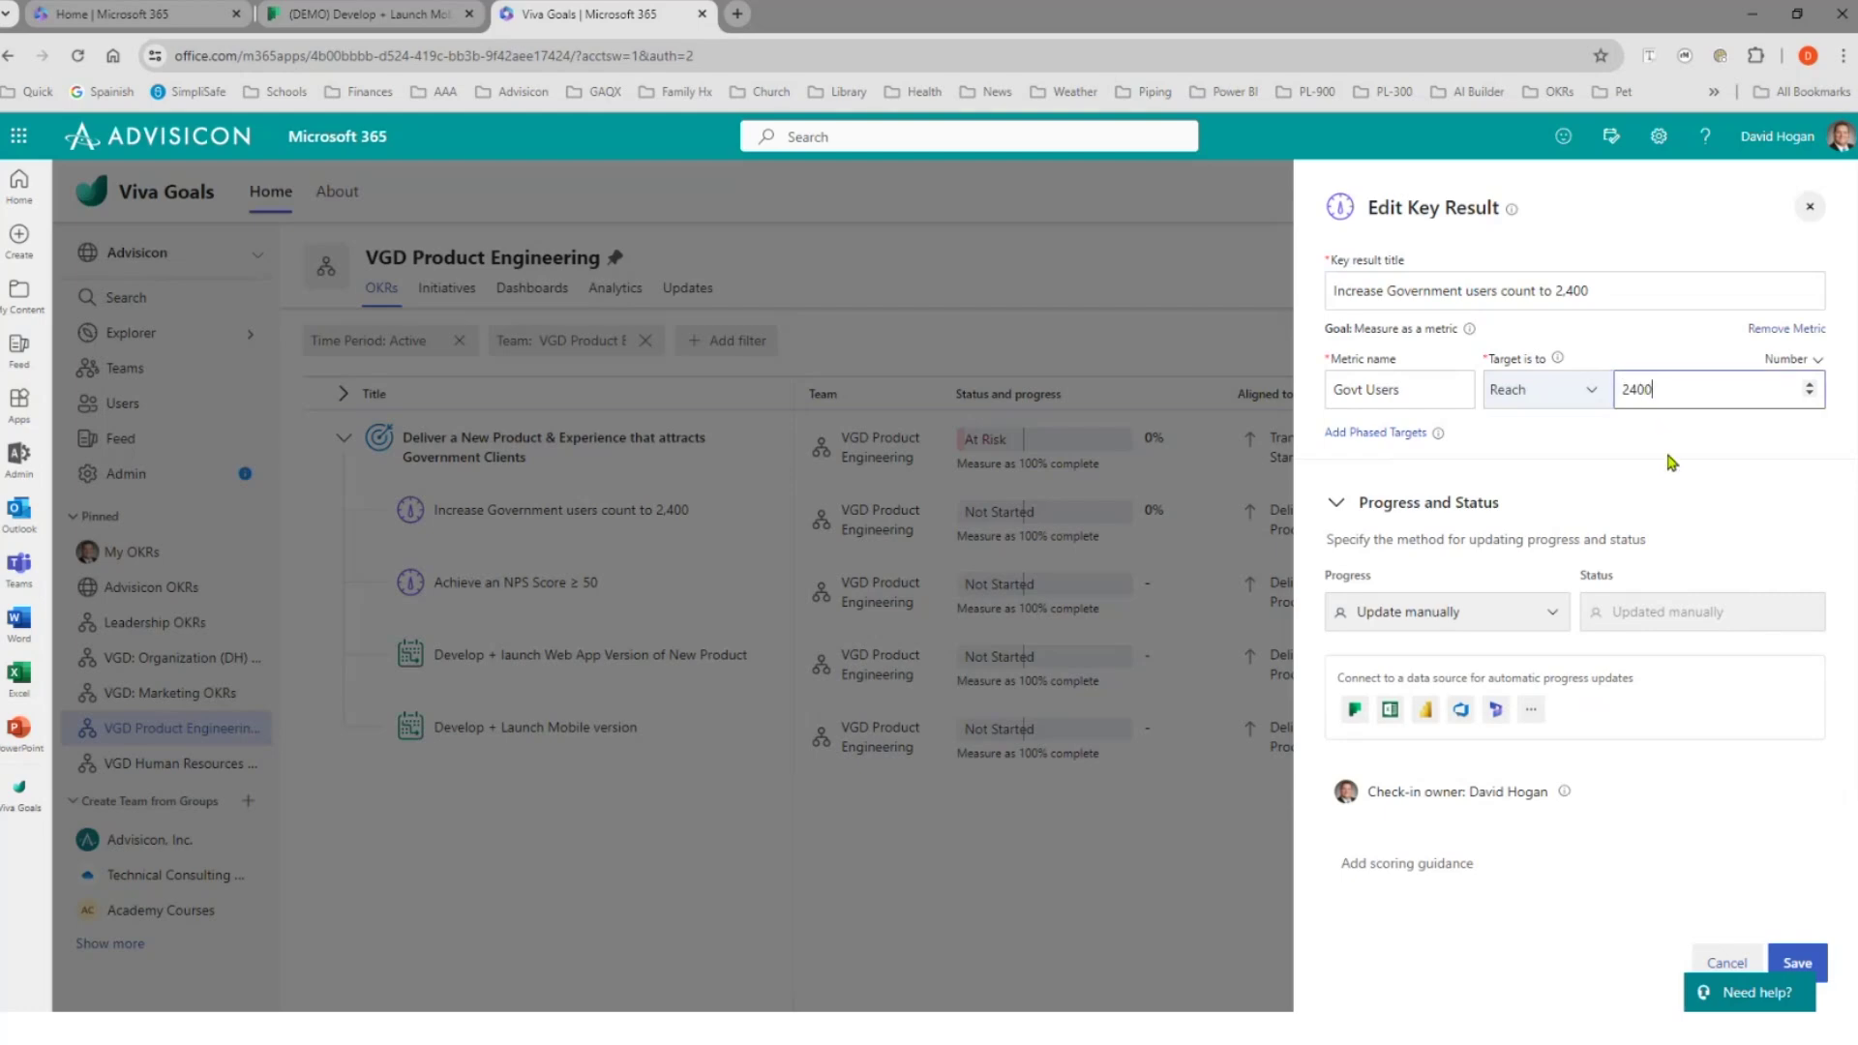
{"action": "left_click", "coordinate": [1666, 434]}
{"action": "left_click", "coordinate": [1237, 206]}
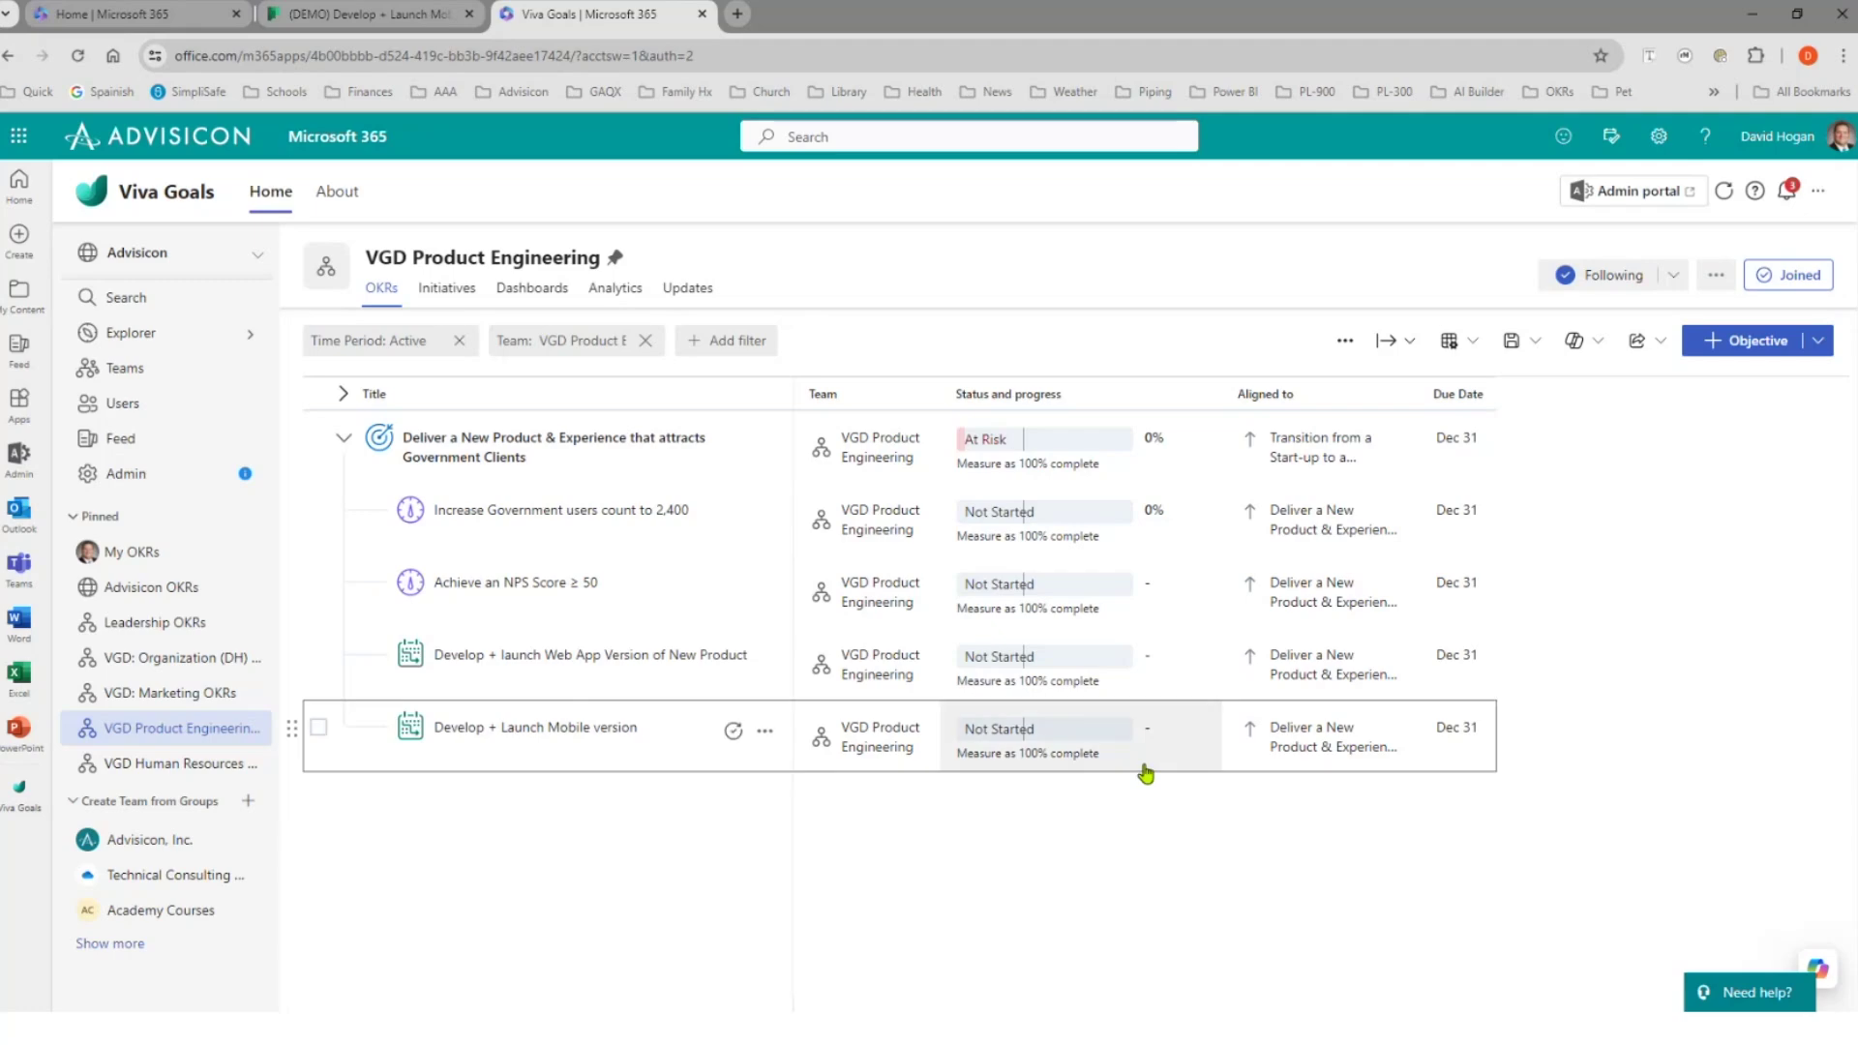
{"action": "mouse_move", "coordinate": [1160, 766]}
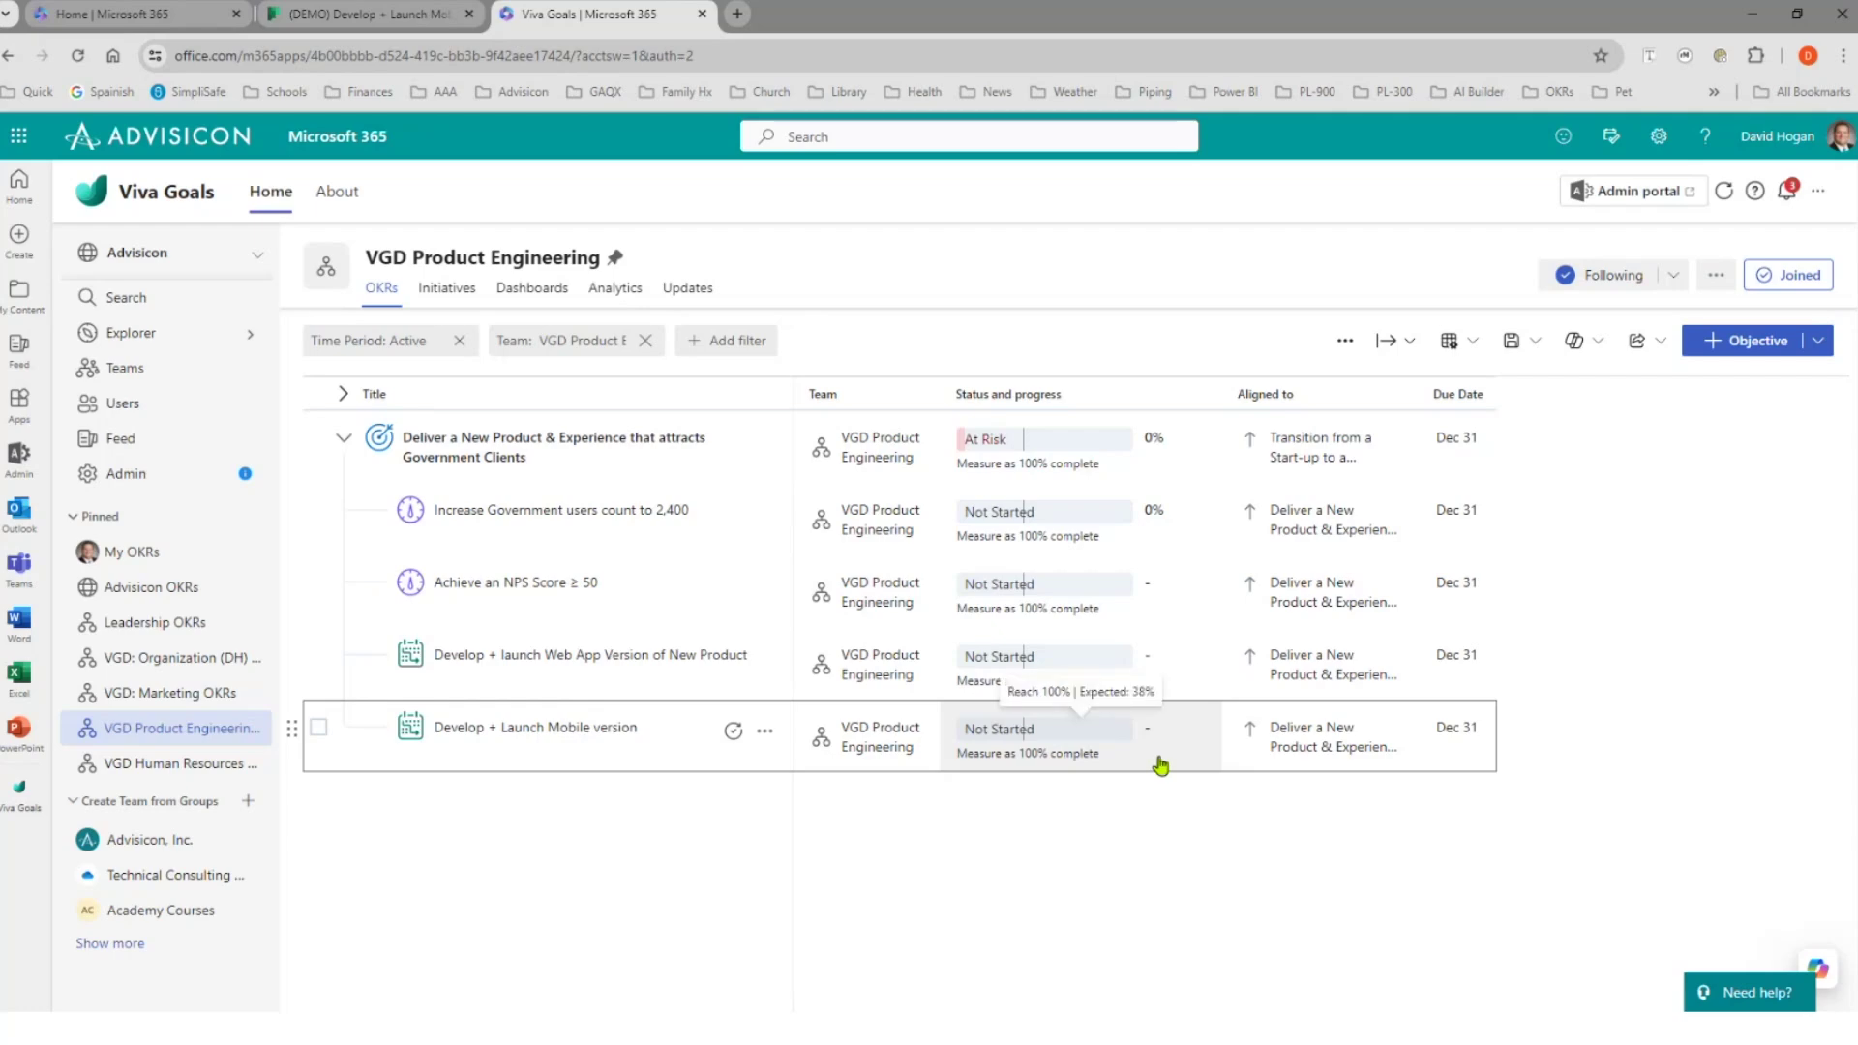
{"action": "left_click", "coordinate": [360, 16]}
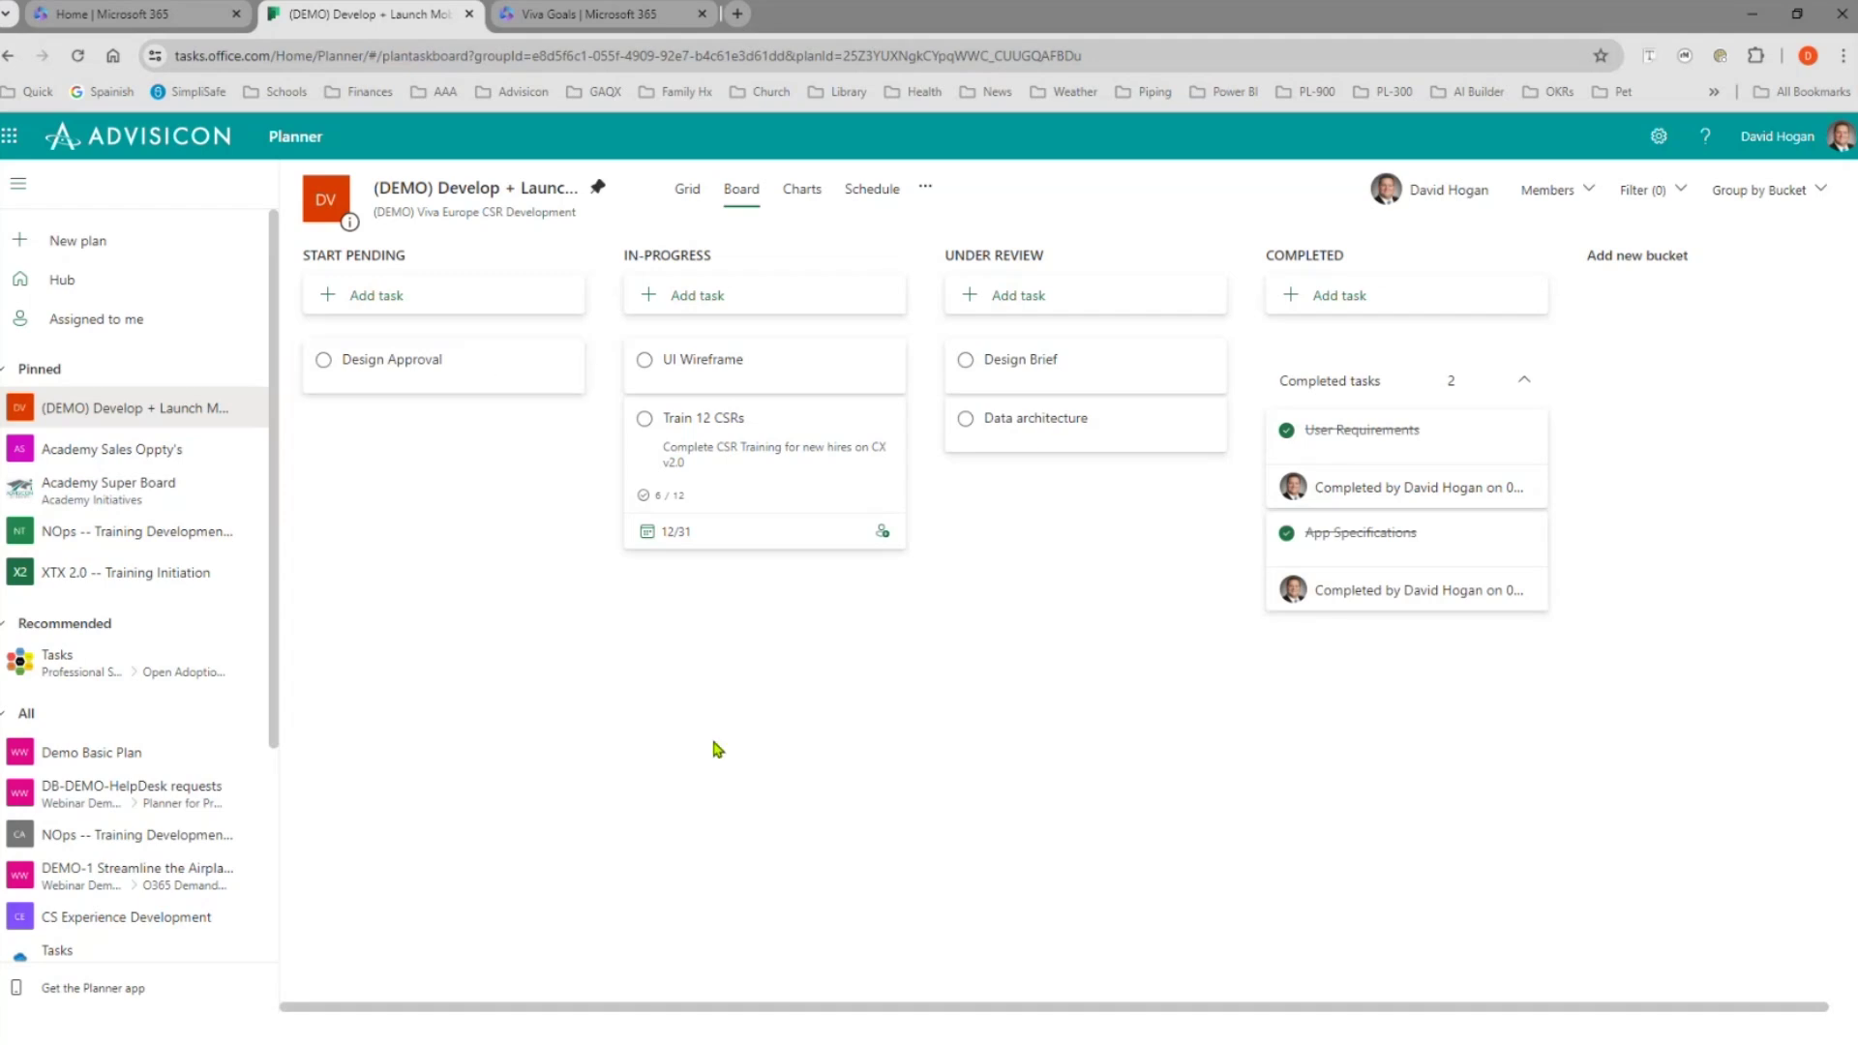
- Review the Train 12 CSRs task's 6/12 checklist, then close the task details
{"action": "left_click", "coordinate": [734, 473]}
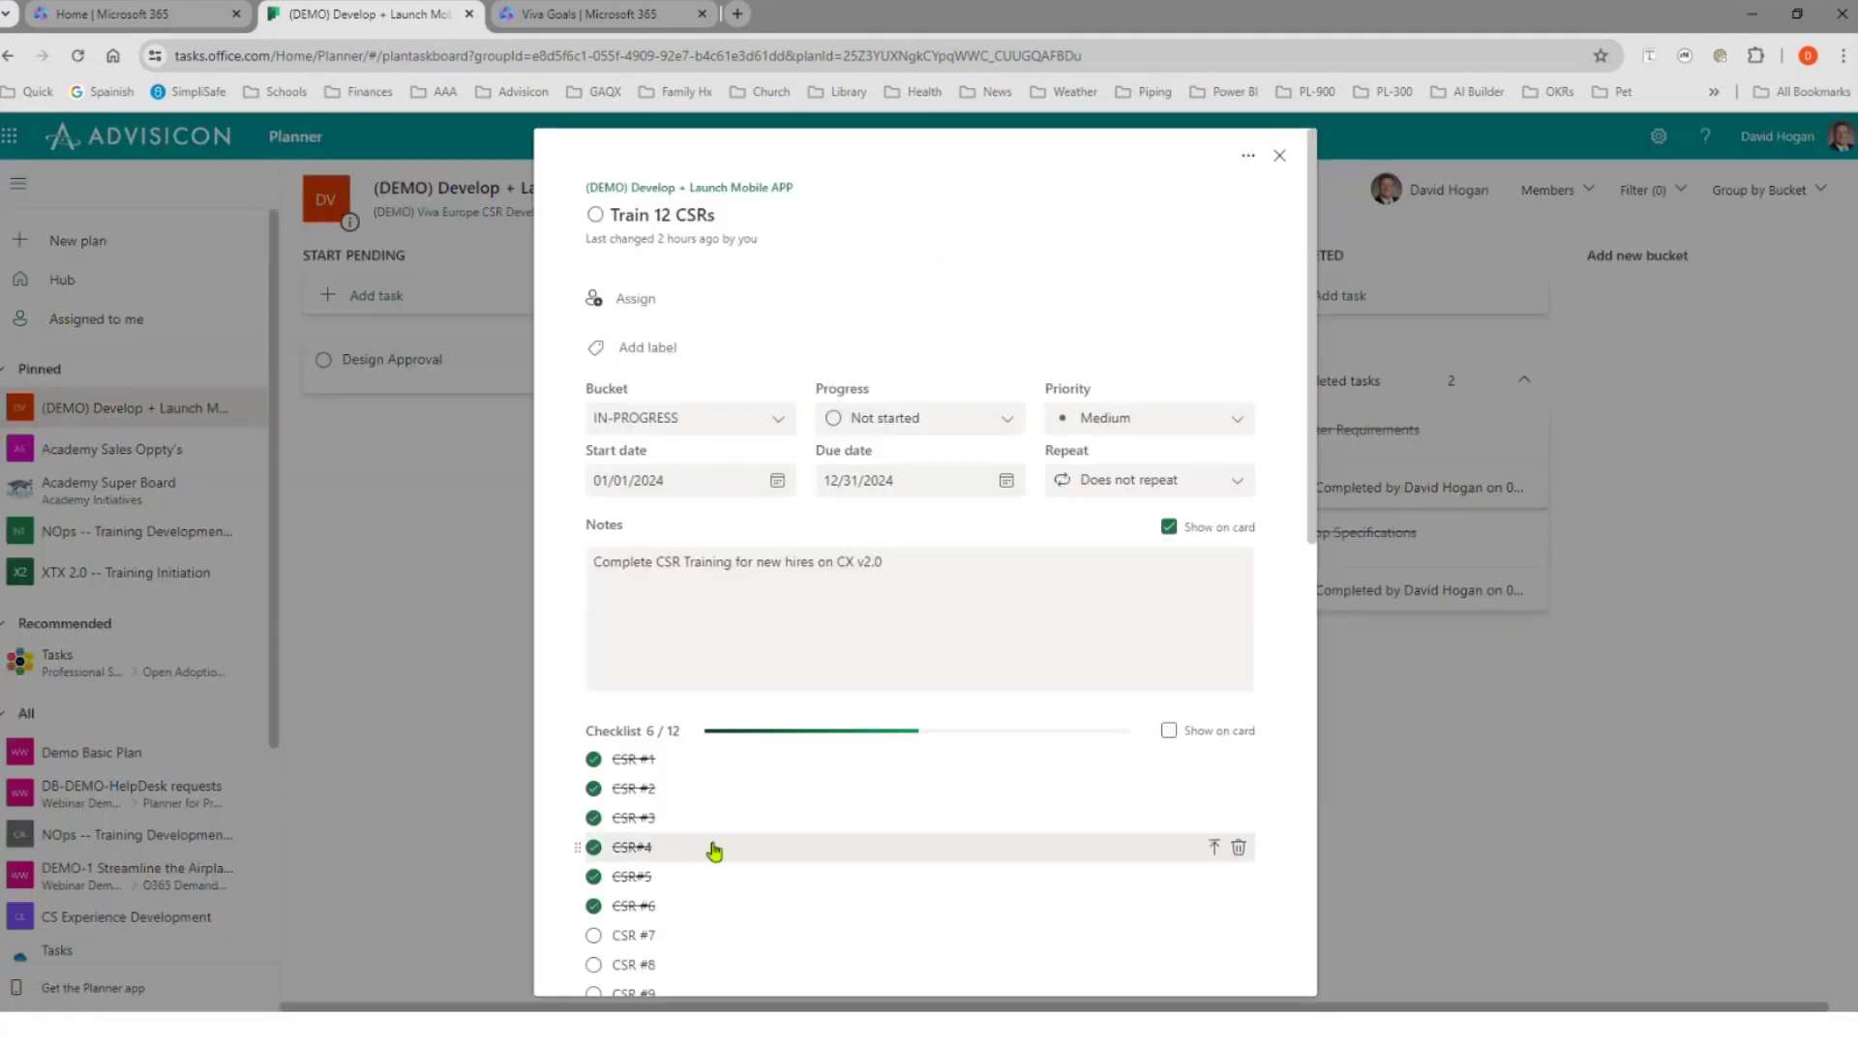
{"action": "scroll", "coordinate": [712, 794], "scroll_direction": "down", "scroll_amount": 3}
{"action": "scroll", "coordinate": [714, 851], "scroll_direction": "down", "scroll_amount": 1}
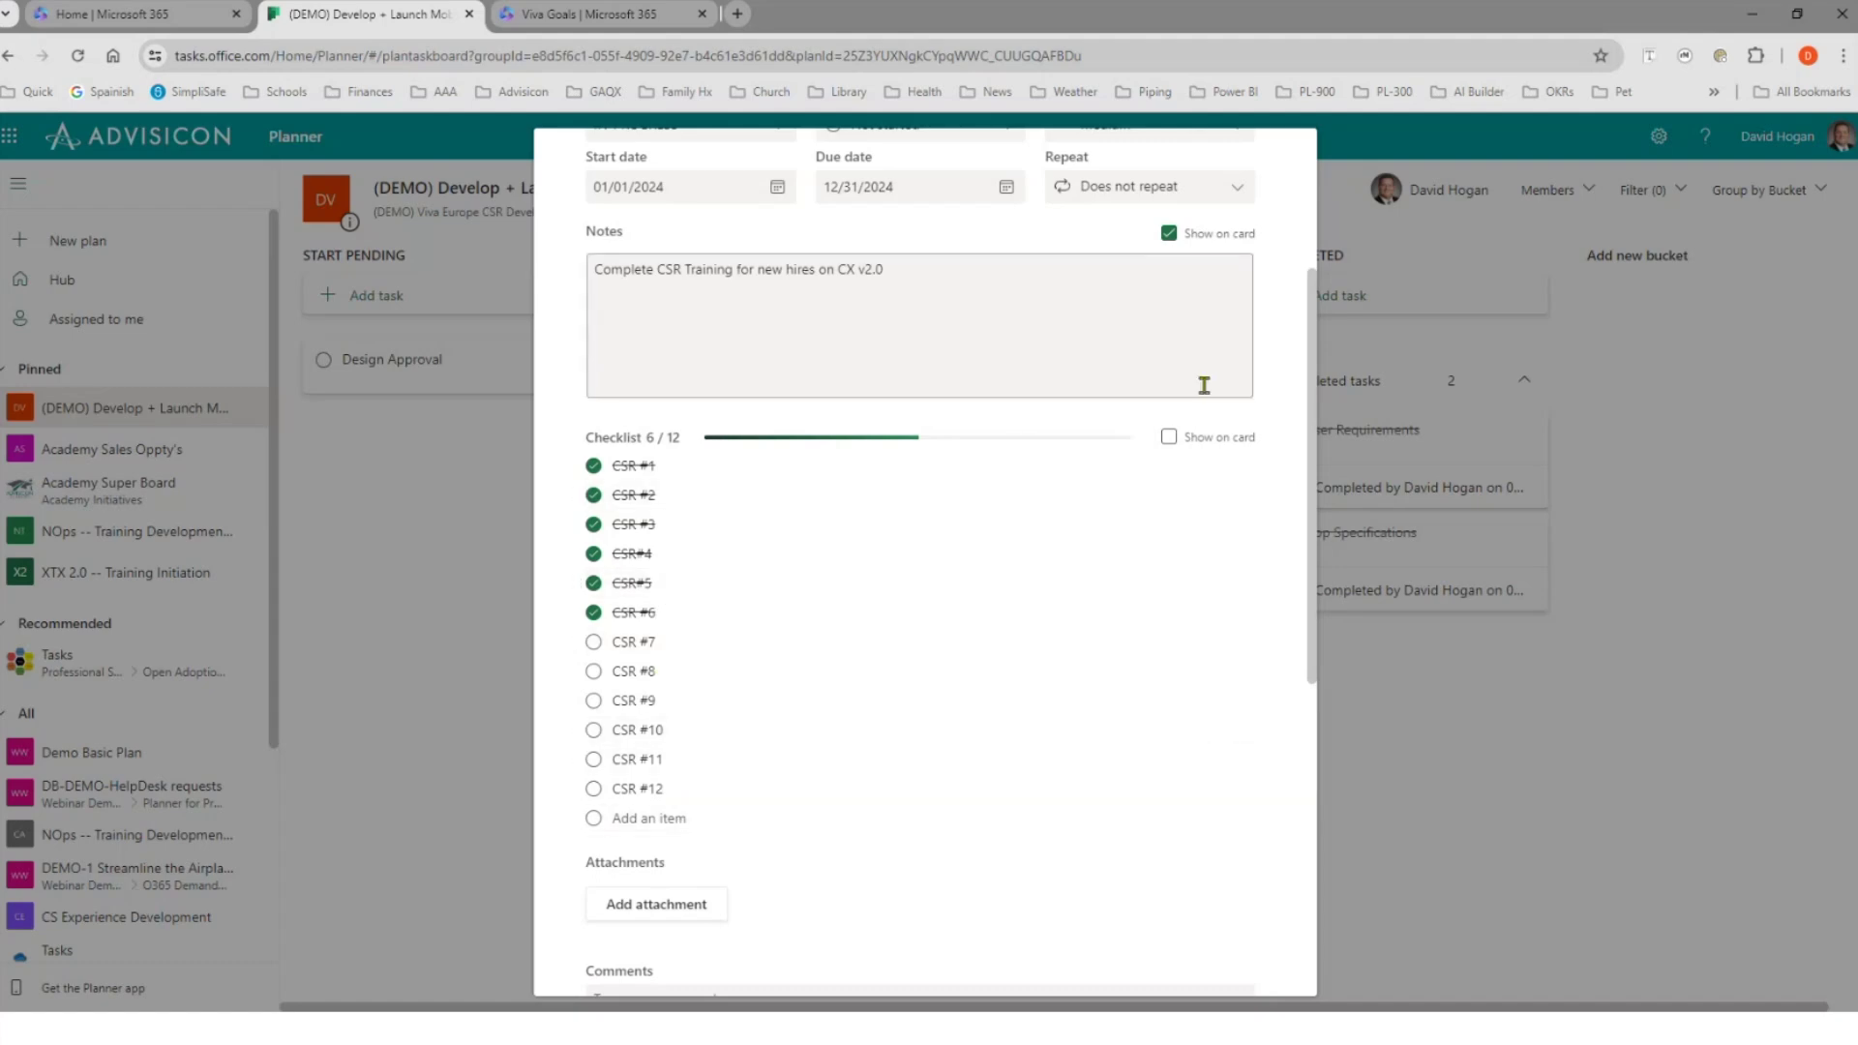
{"action": "scroll", "coordinate": [1028, 434], "scroll_direction": "up", "scroll_amount": 2}
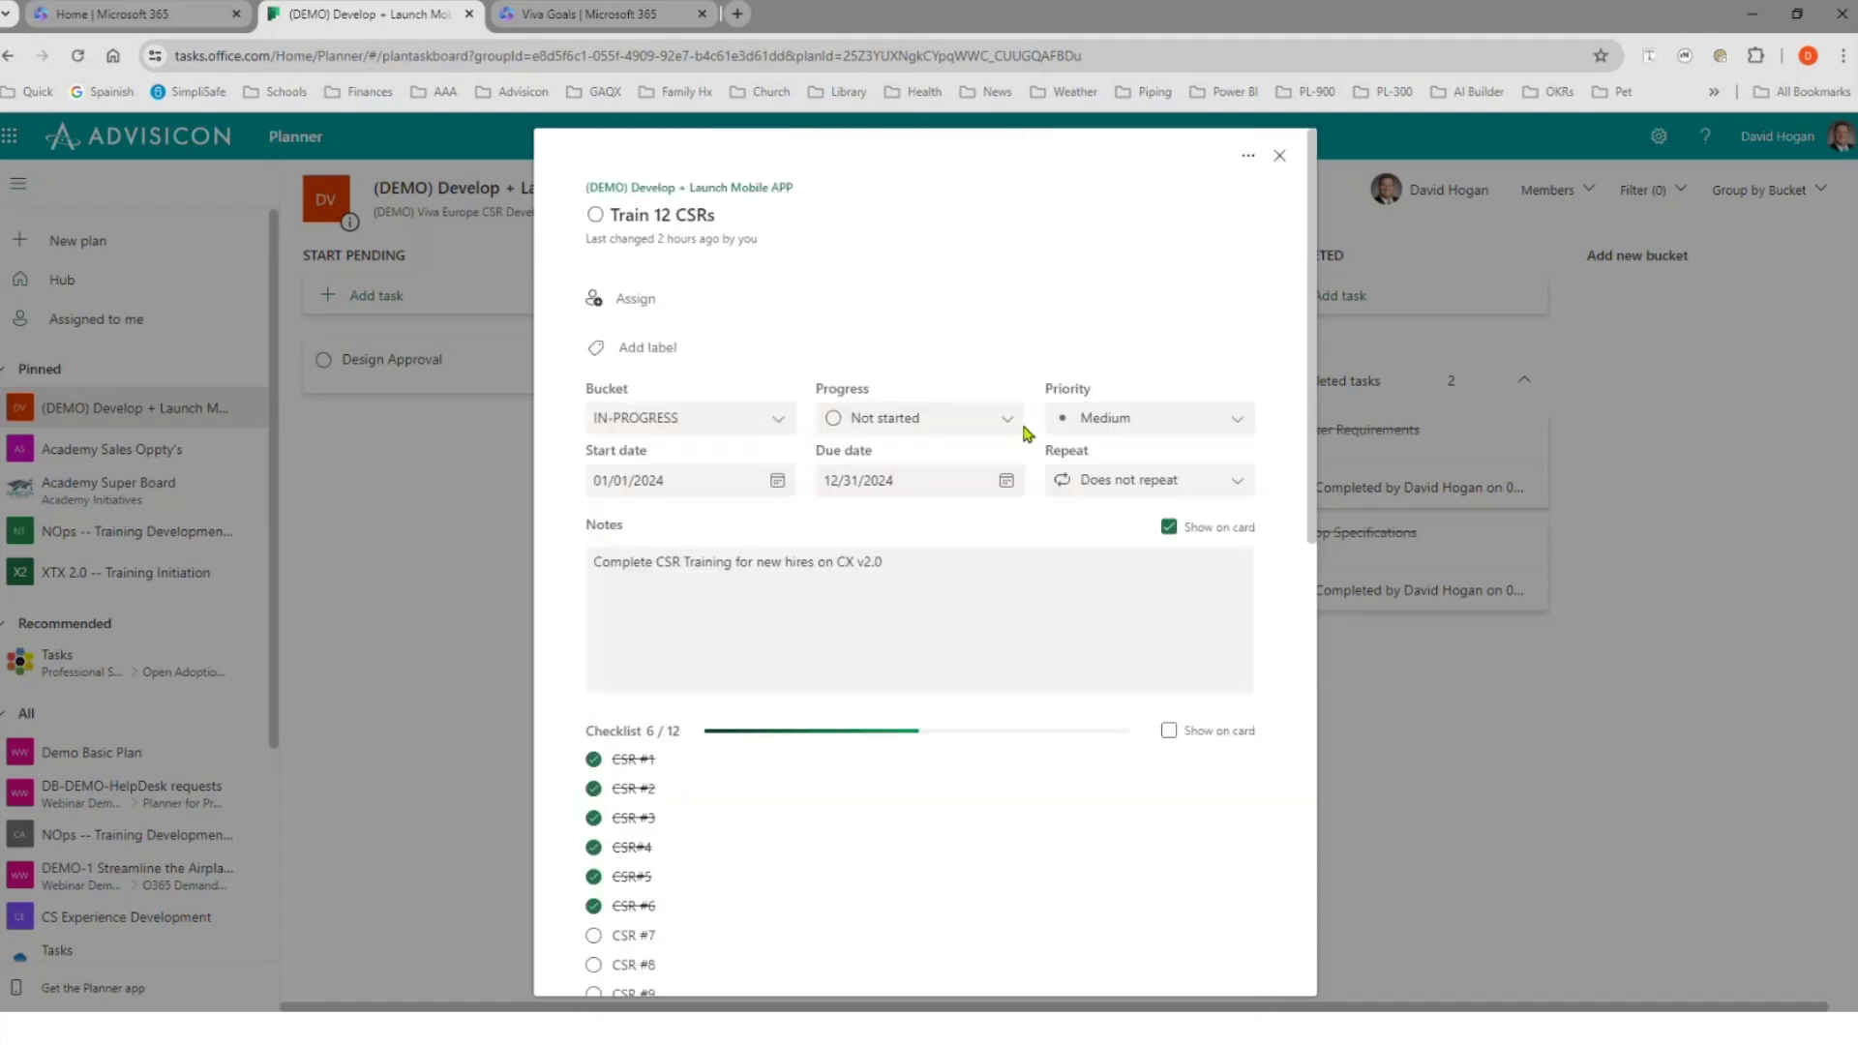
{"action": "left_click", "coordinate": [1280, 158]}
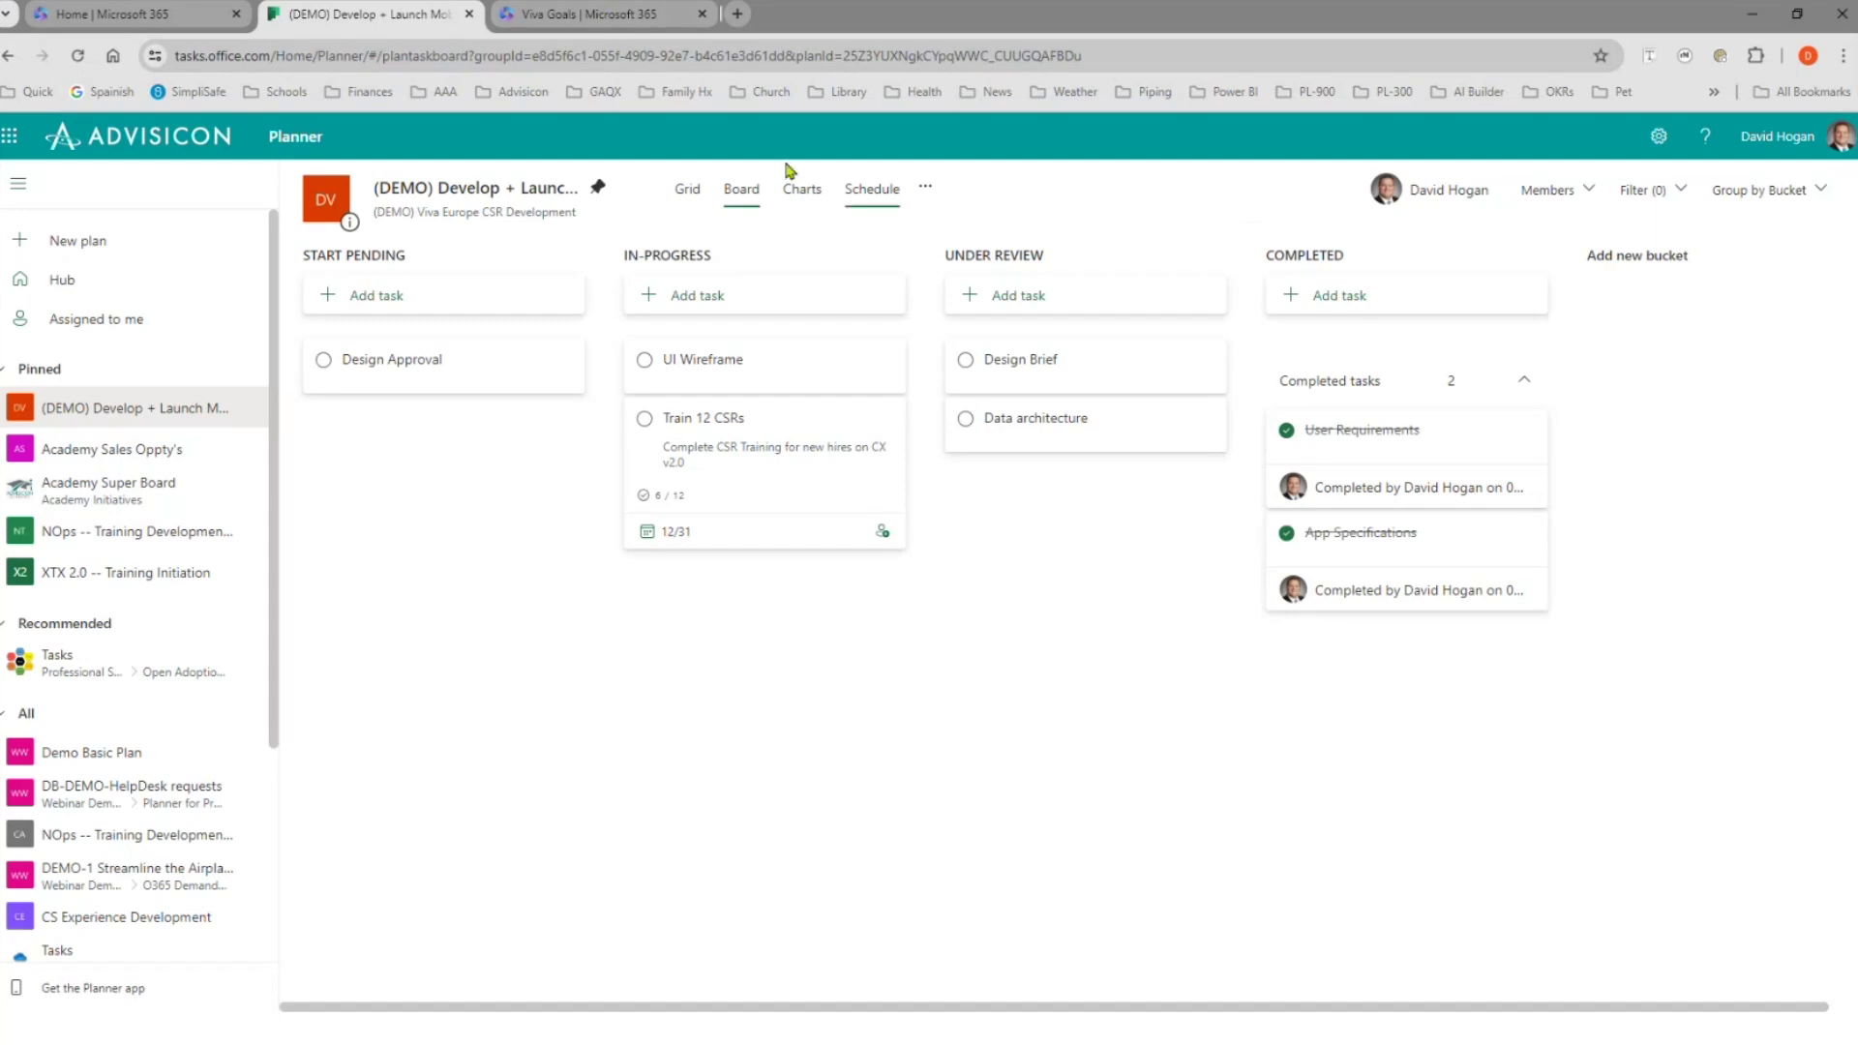
- Open the Develop + Launch Mobile version initiative for editing
{"action": "left_click", "coordinate": [647, 17]}
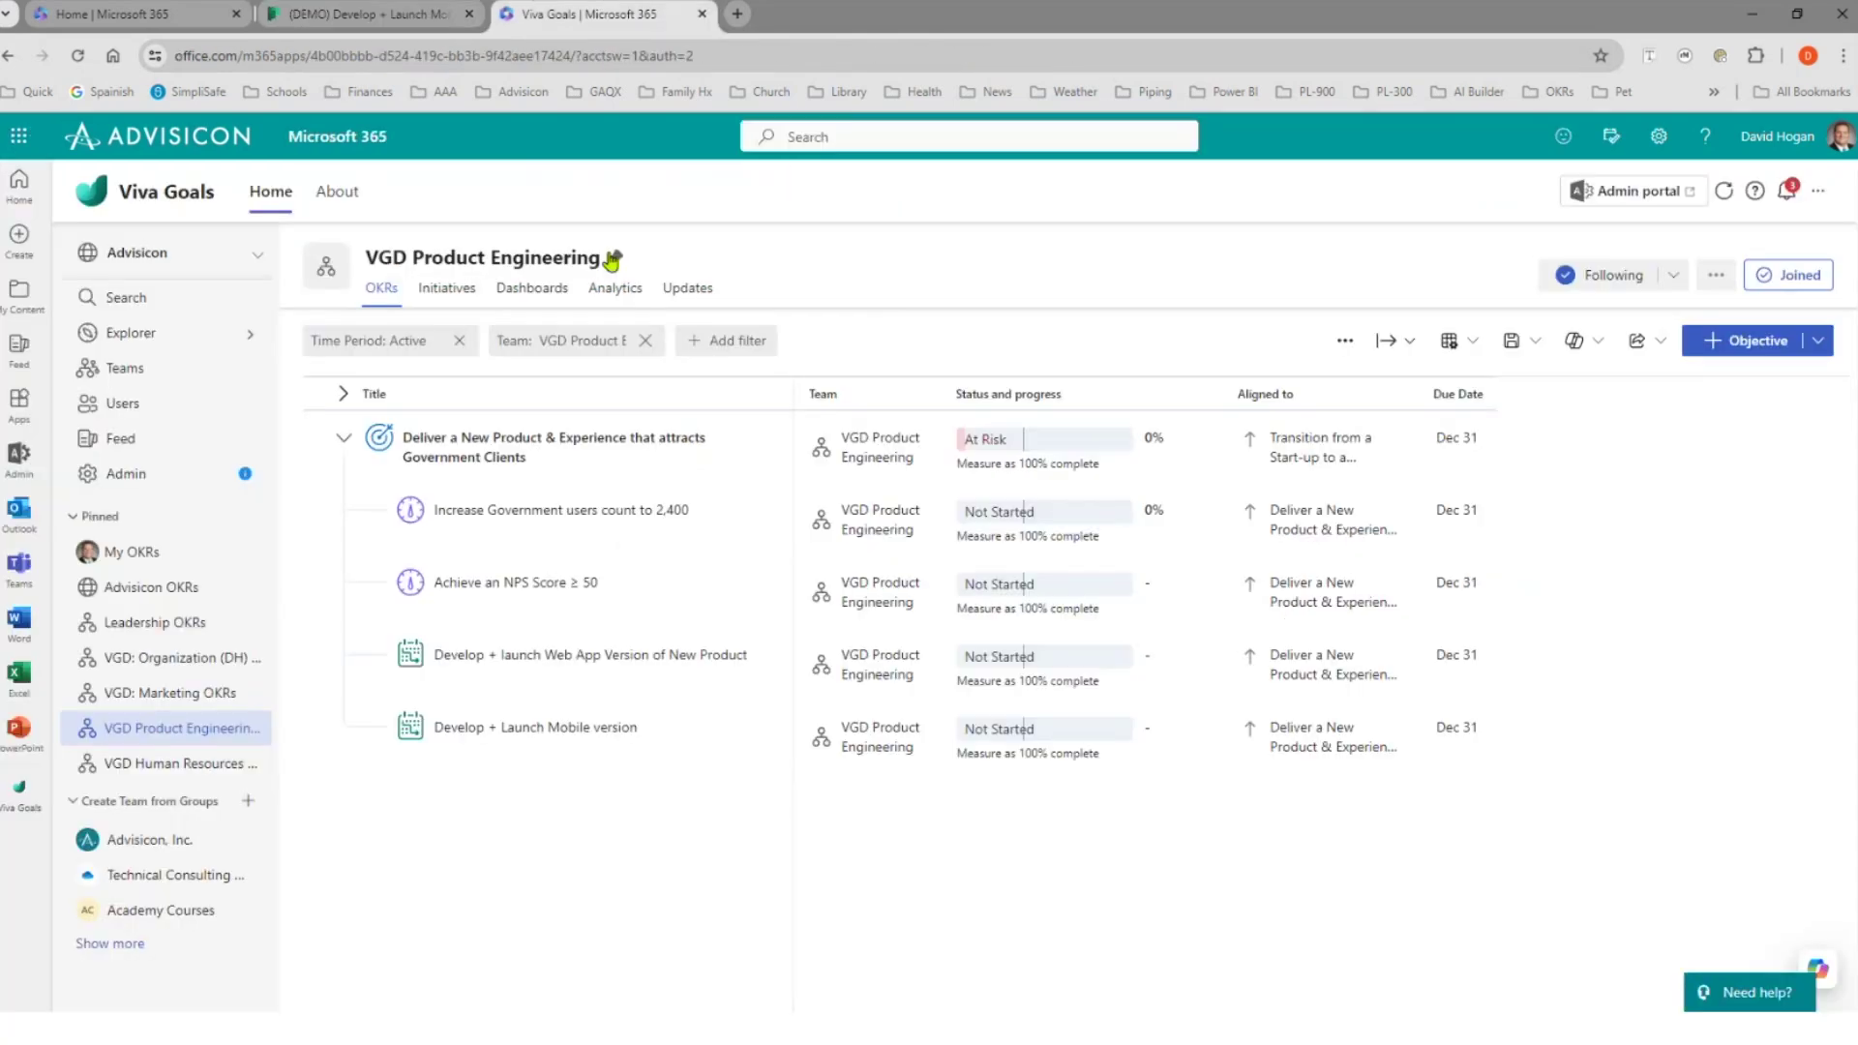
{"action": "left_click", "coordinate": [762, 736]}
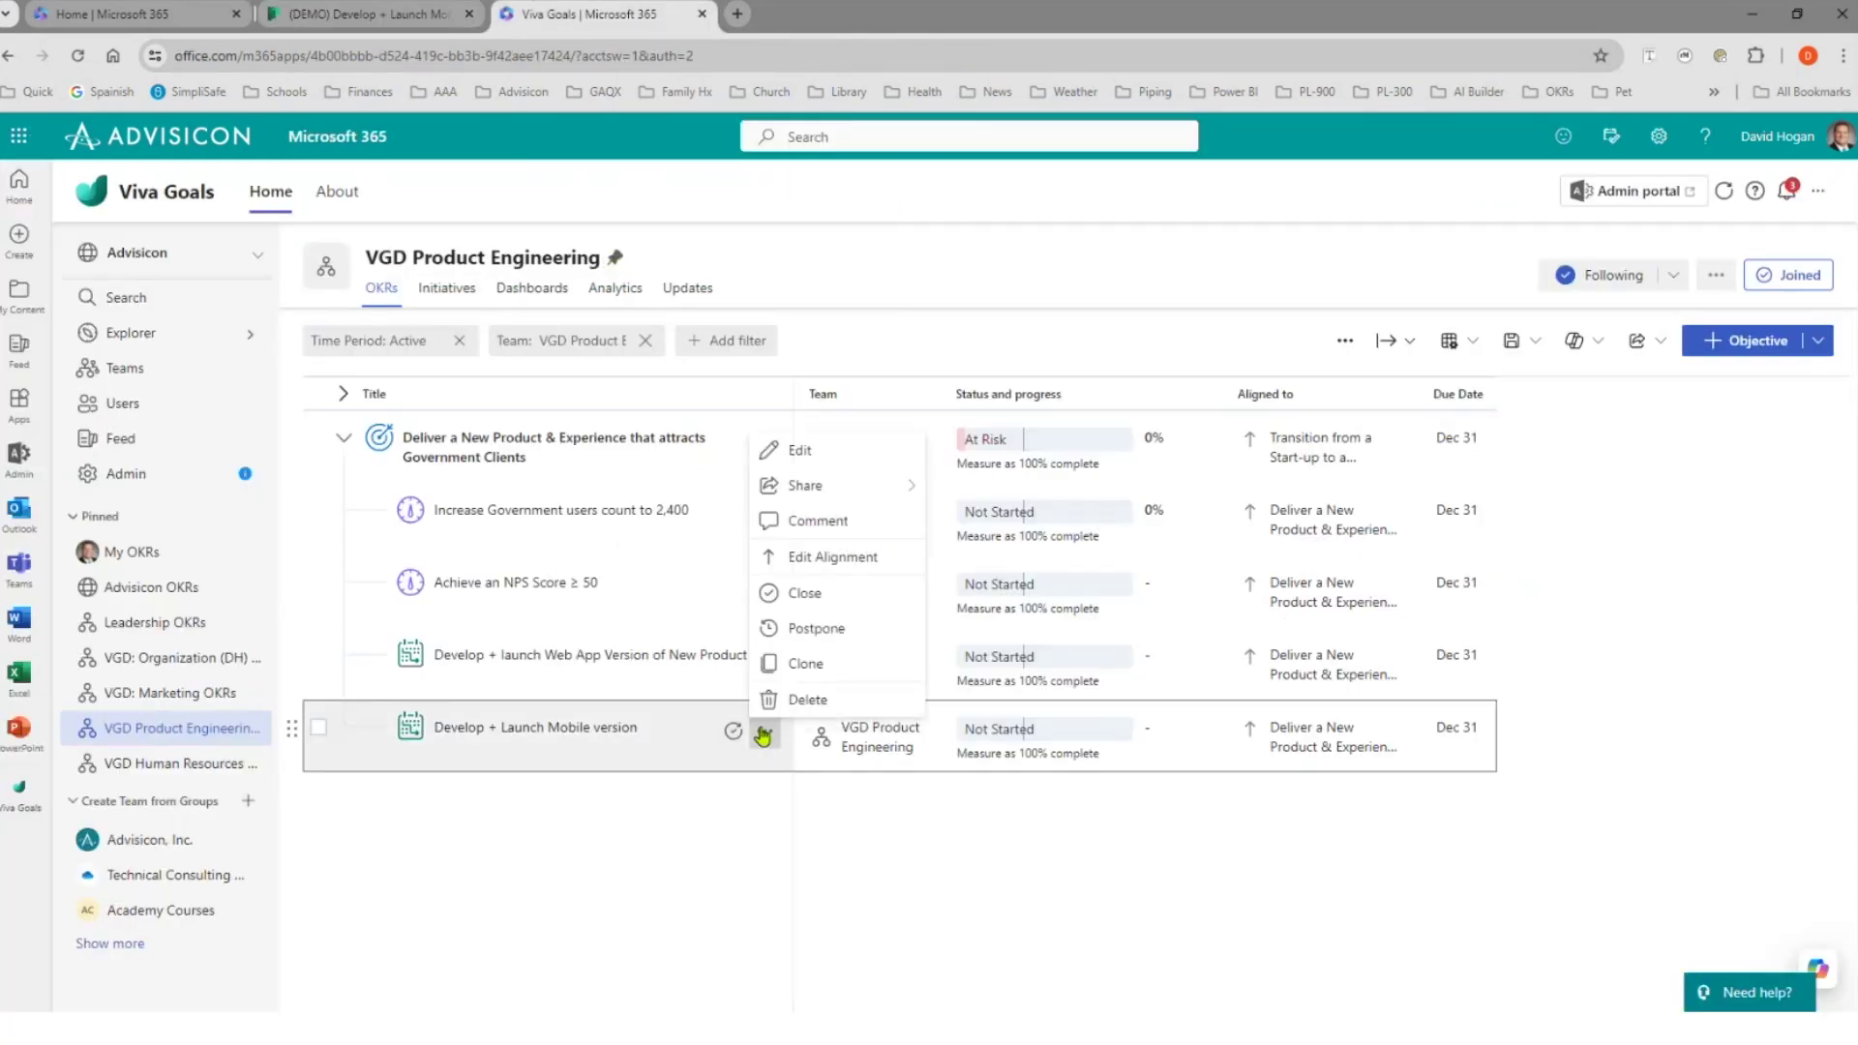
{"action": "left_click", "coordinate": [804, 450]}
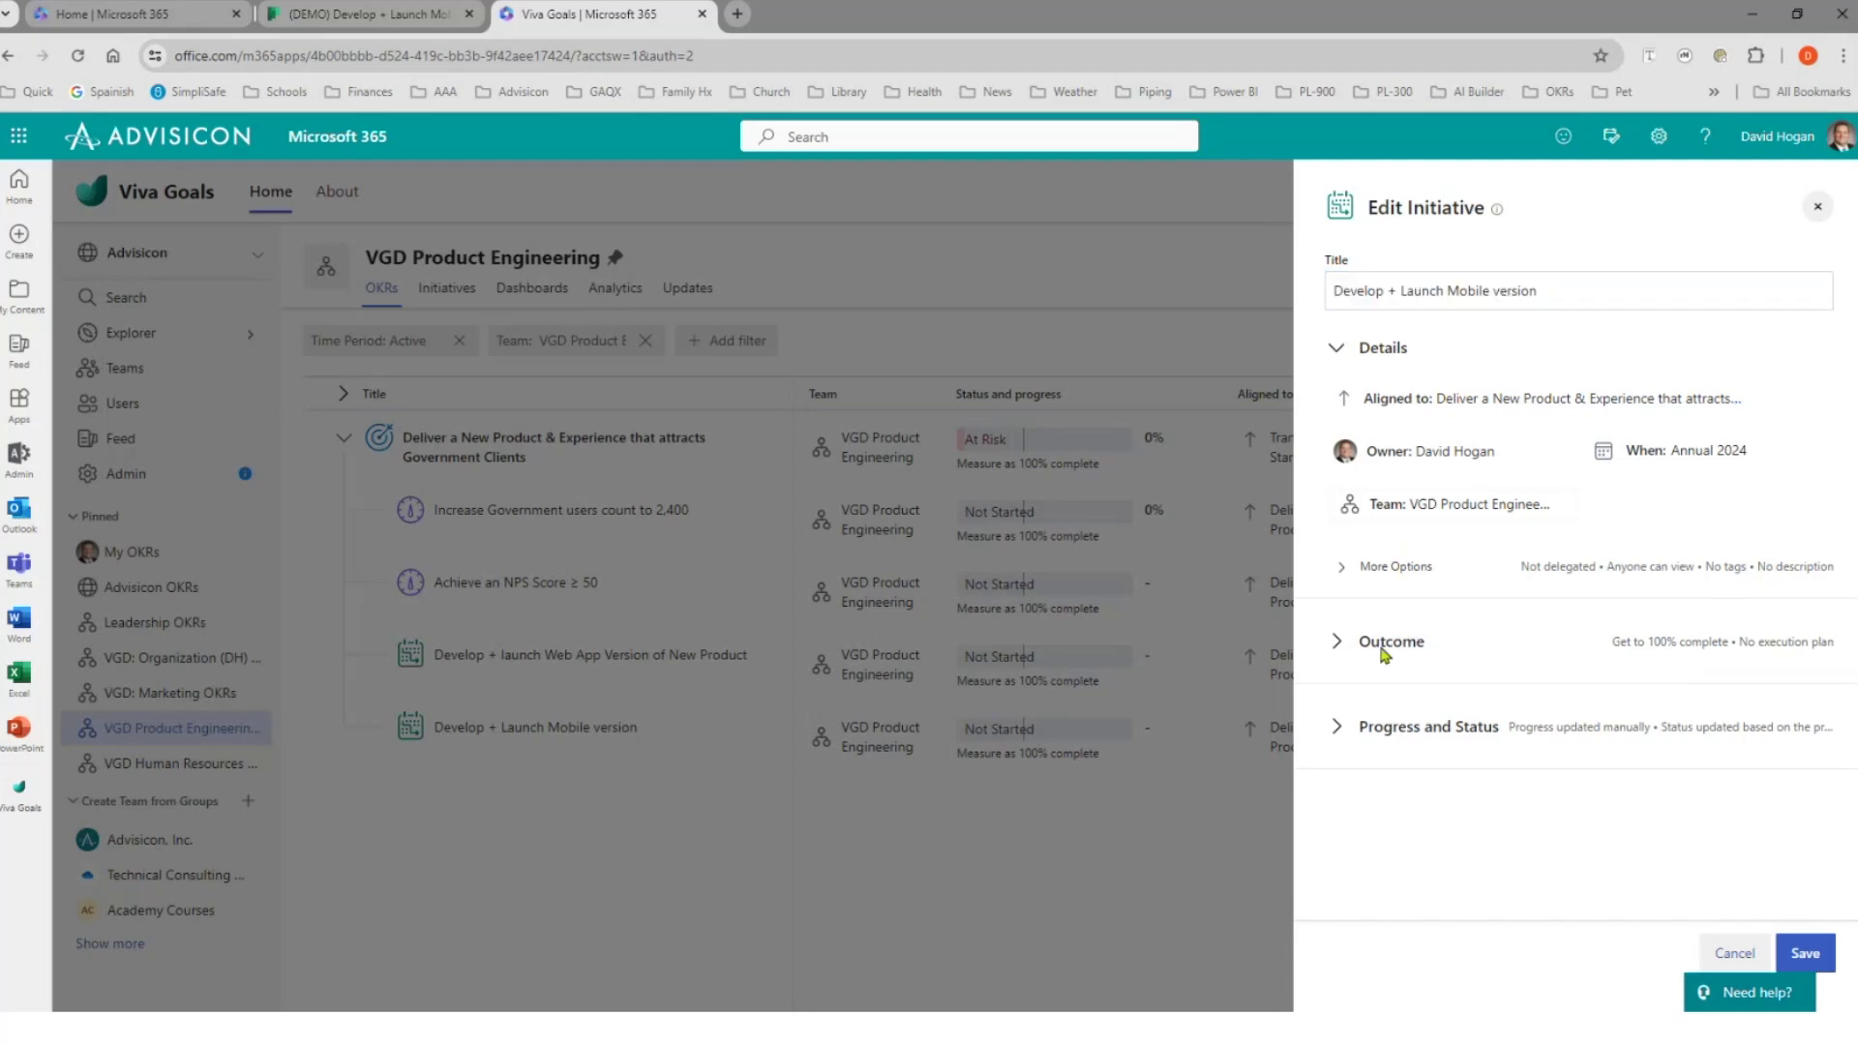
- Add a Mobile % Comp metric with a Reach 100 target in % Percentage
{"action": "left_click", "coordinate": [1339, 645]}
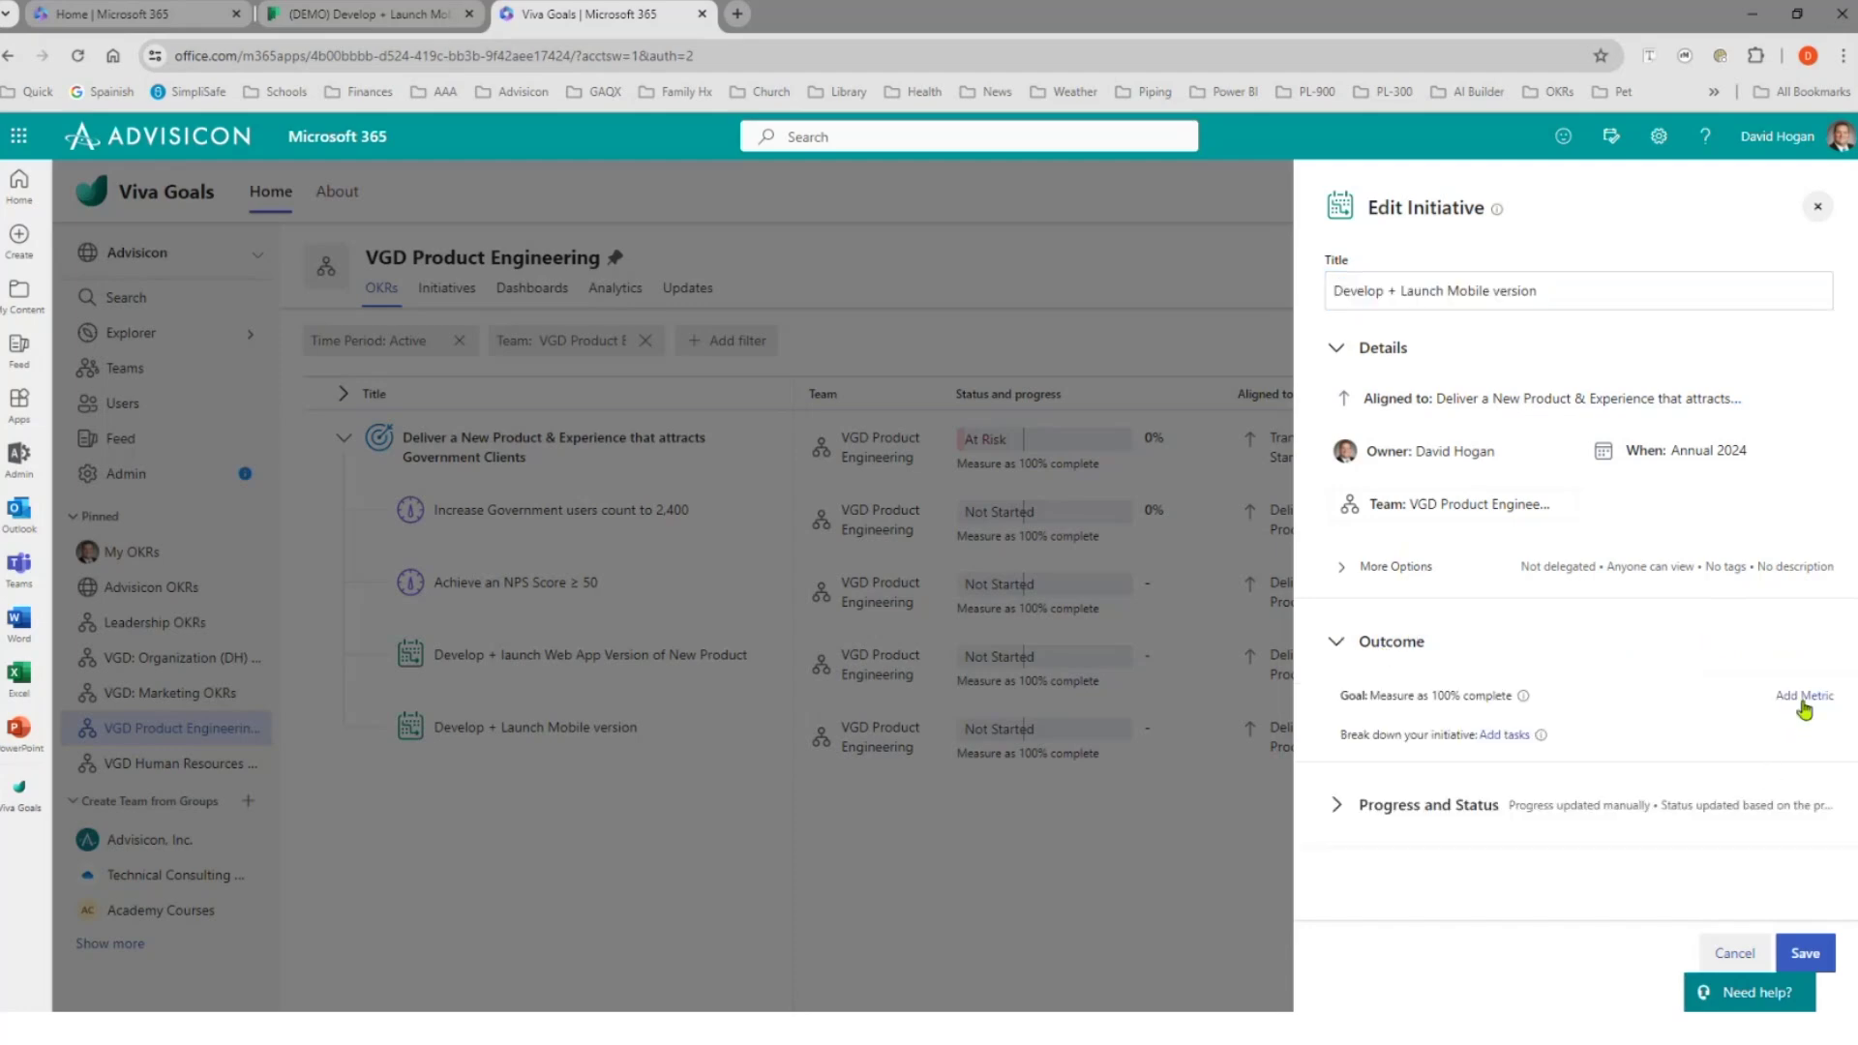
{"action": "left_click", "coordinate": [1803, 696]}
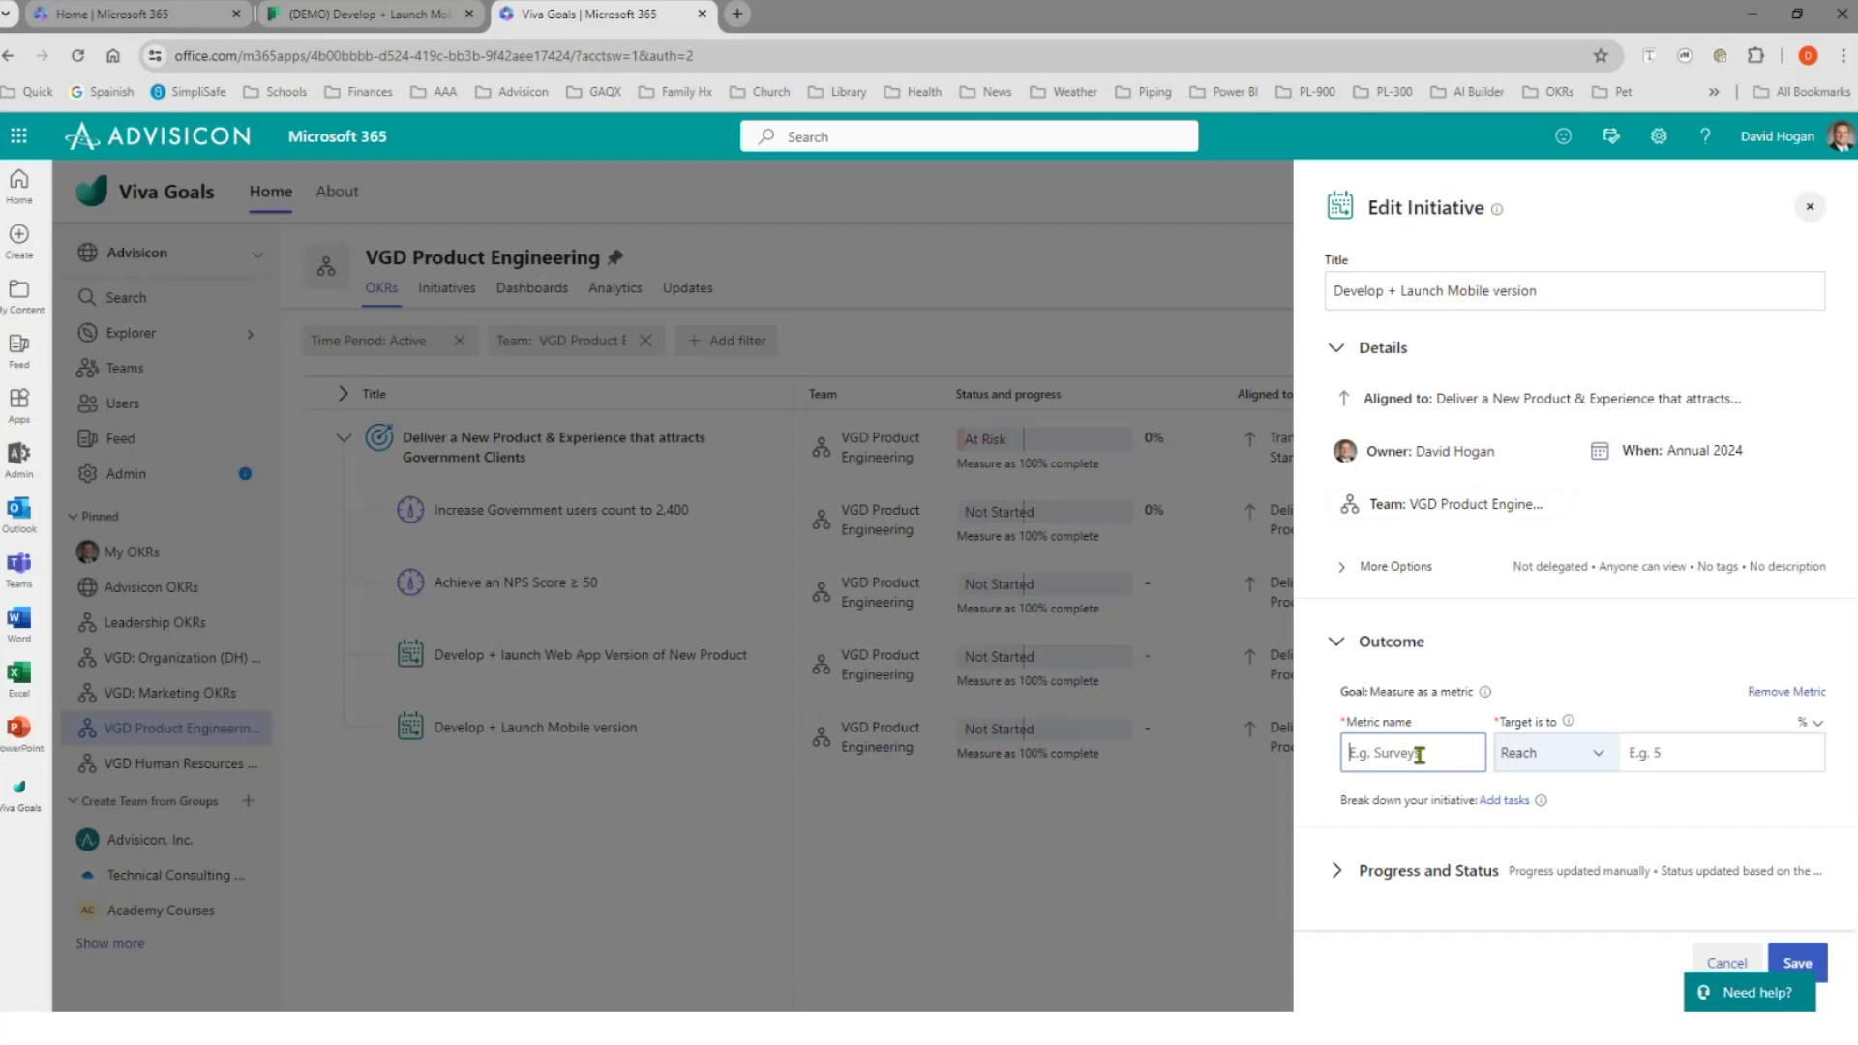
{"action": "type", "text": "Mobile % Comp"}
{"action": "left_click", "coordinate": [1604, 759]}
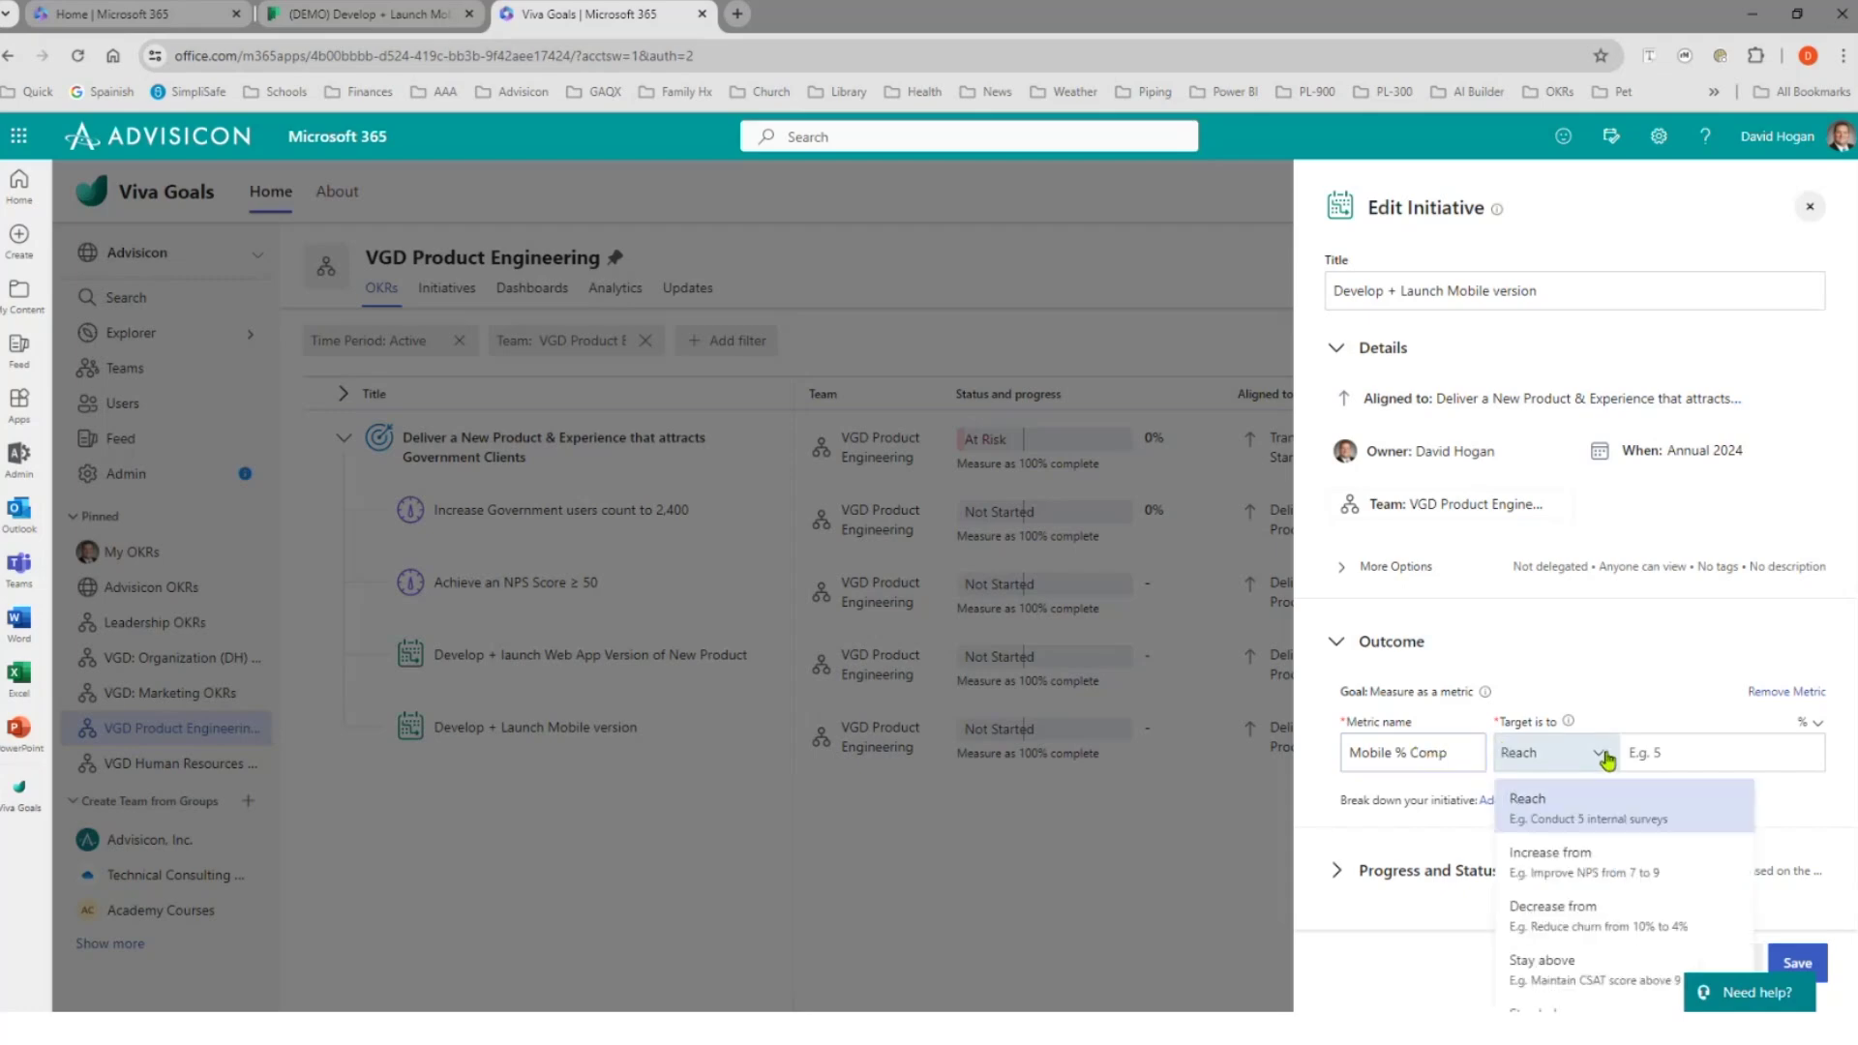
{"action": "left_click", "coordinate": [1672, 749]}
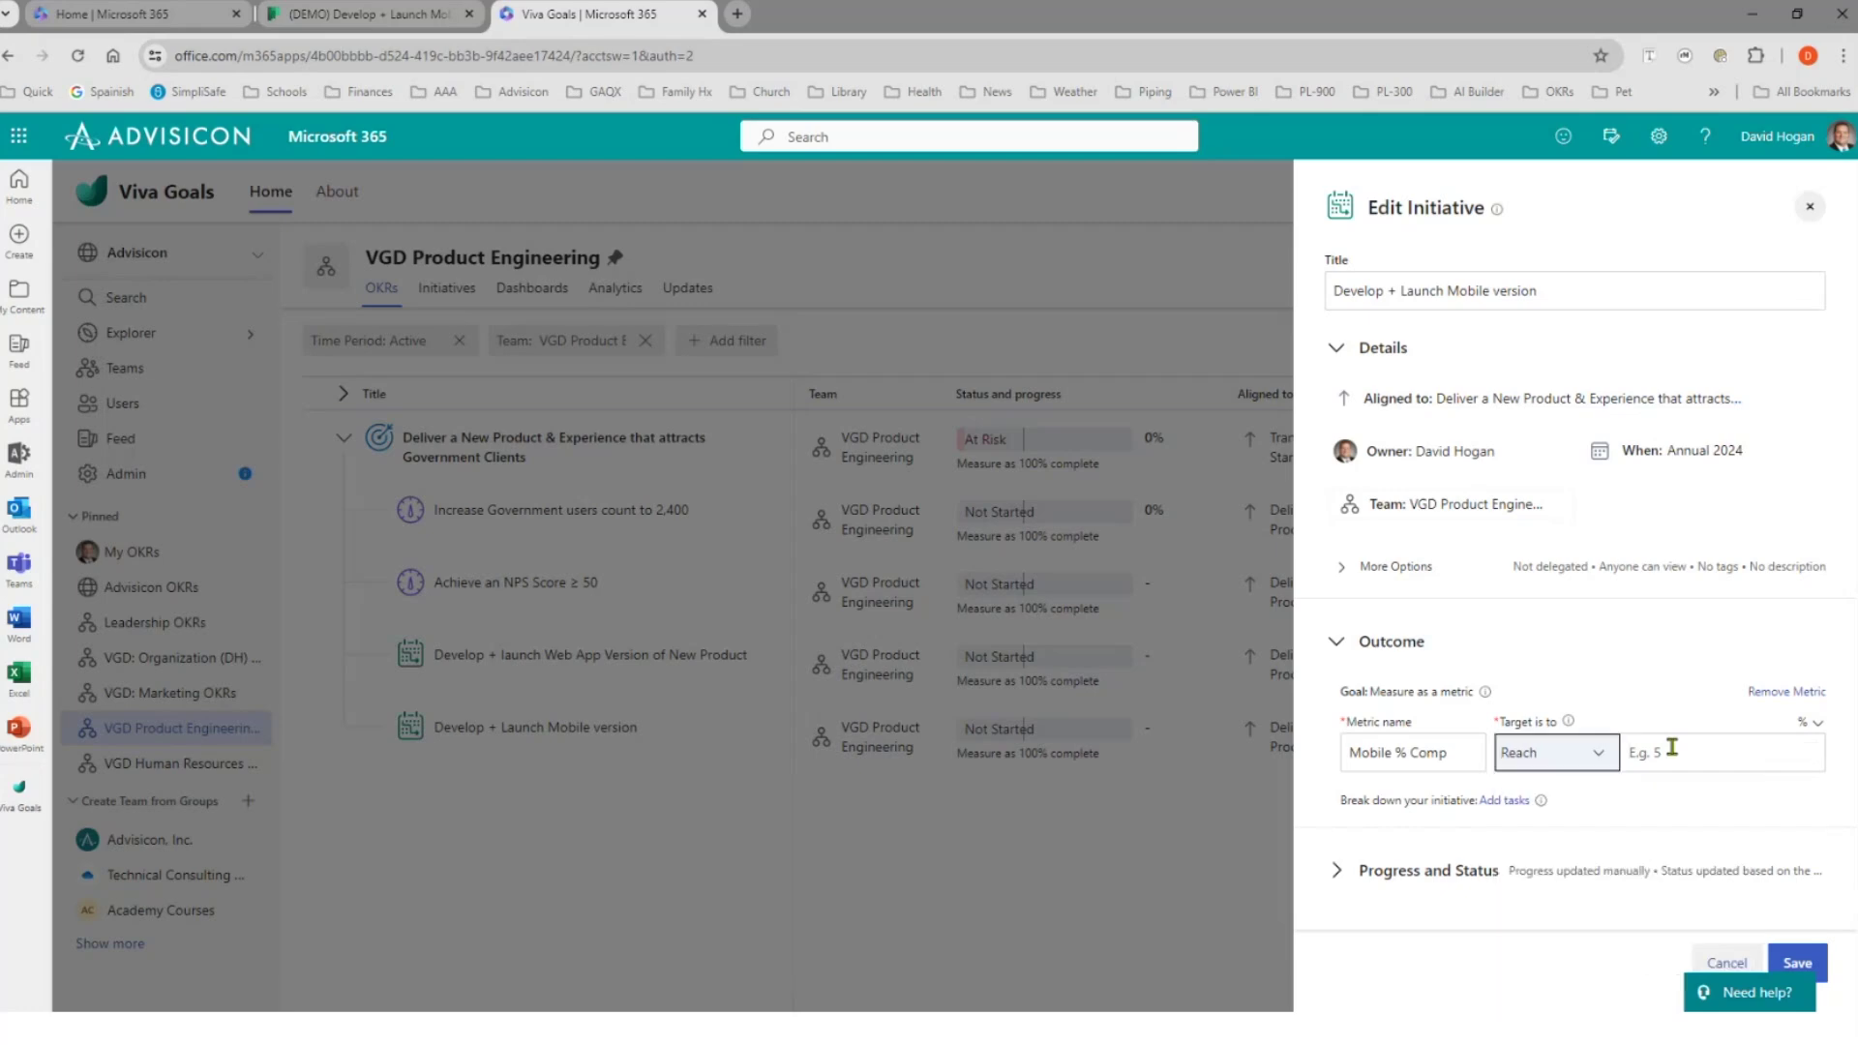
{"action": "left_click", "coordinate": [1671, 749]}
{"action": "type", "text": "100"}
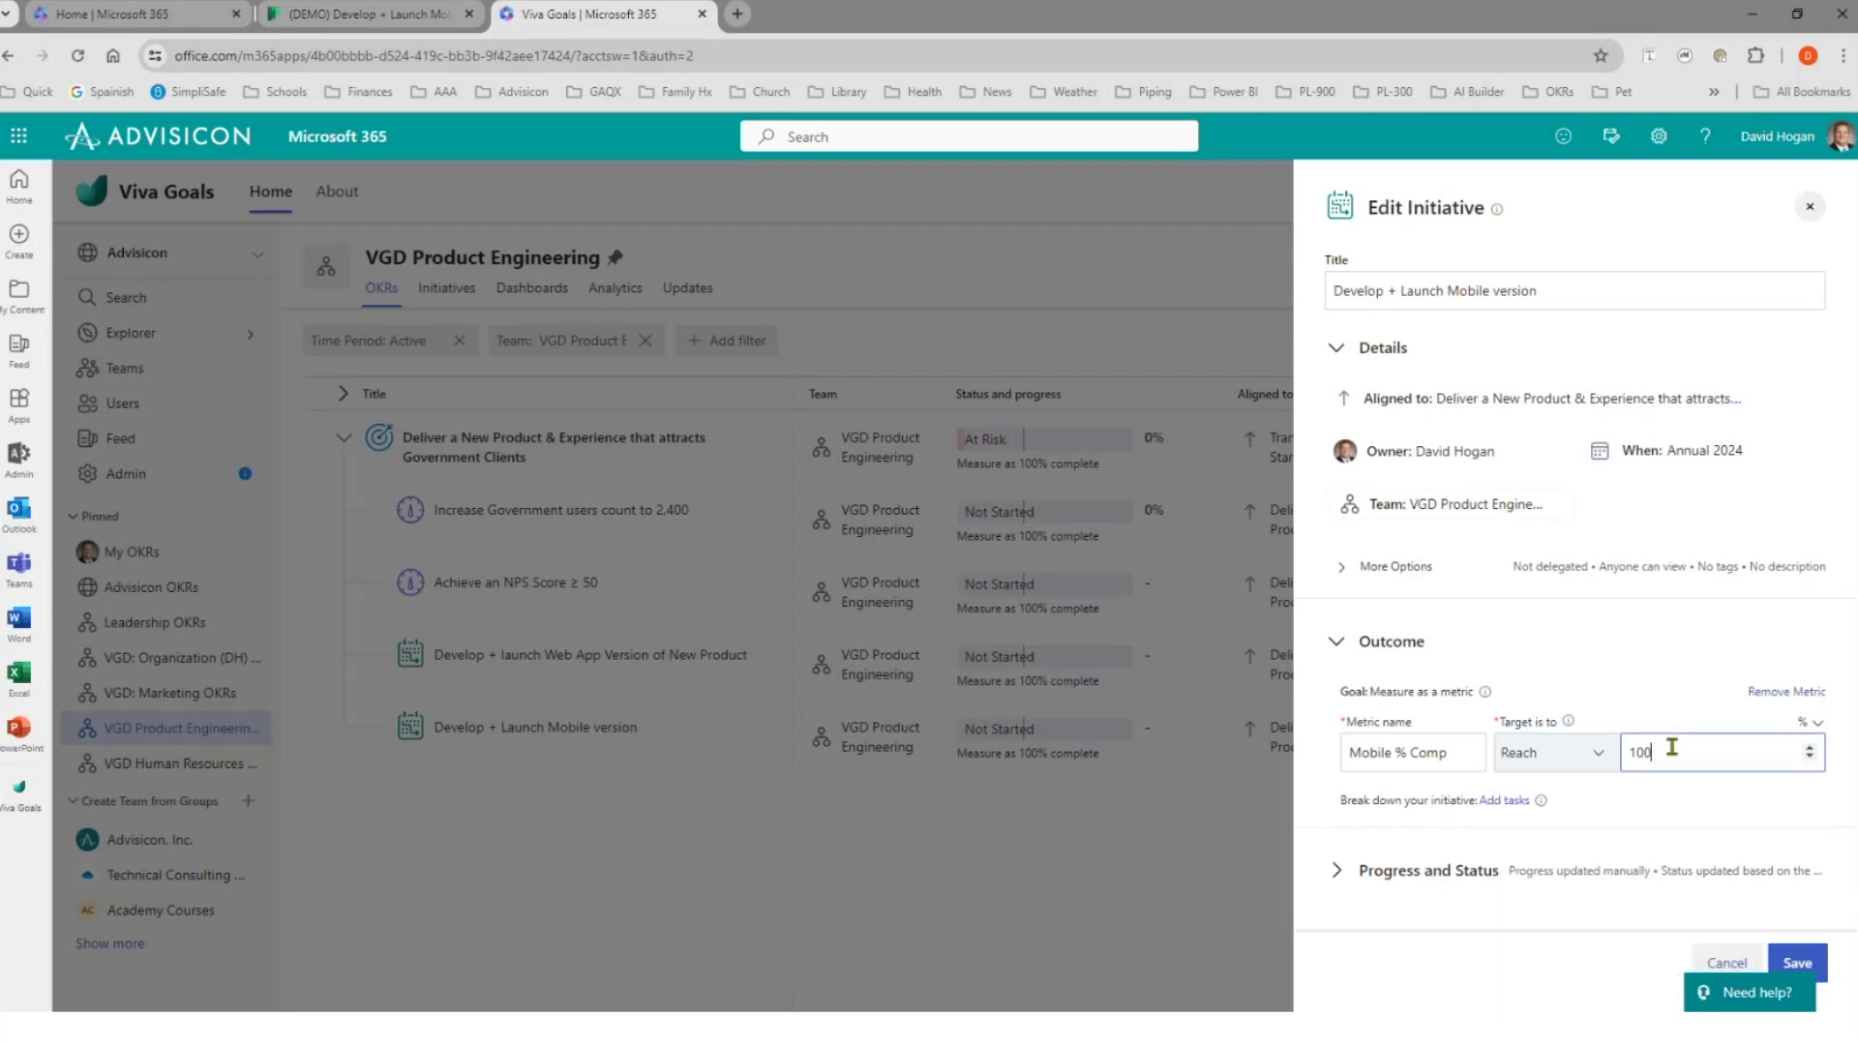
{"action": "left_click", "coordinate": [1819, 724]}
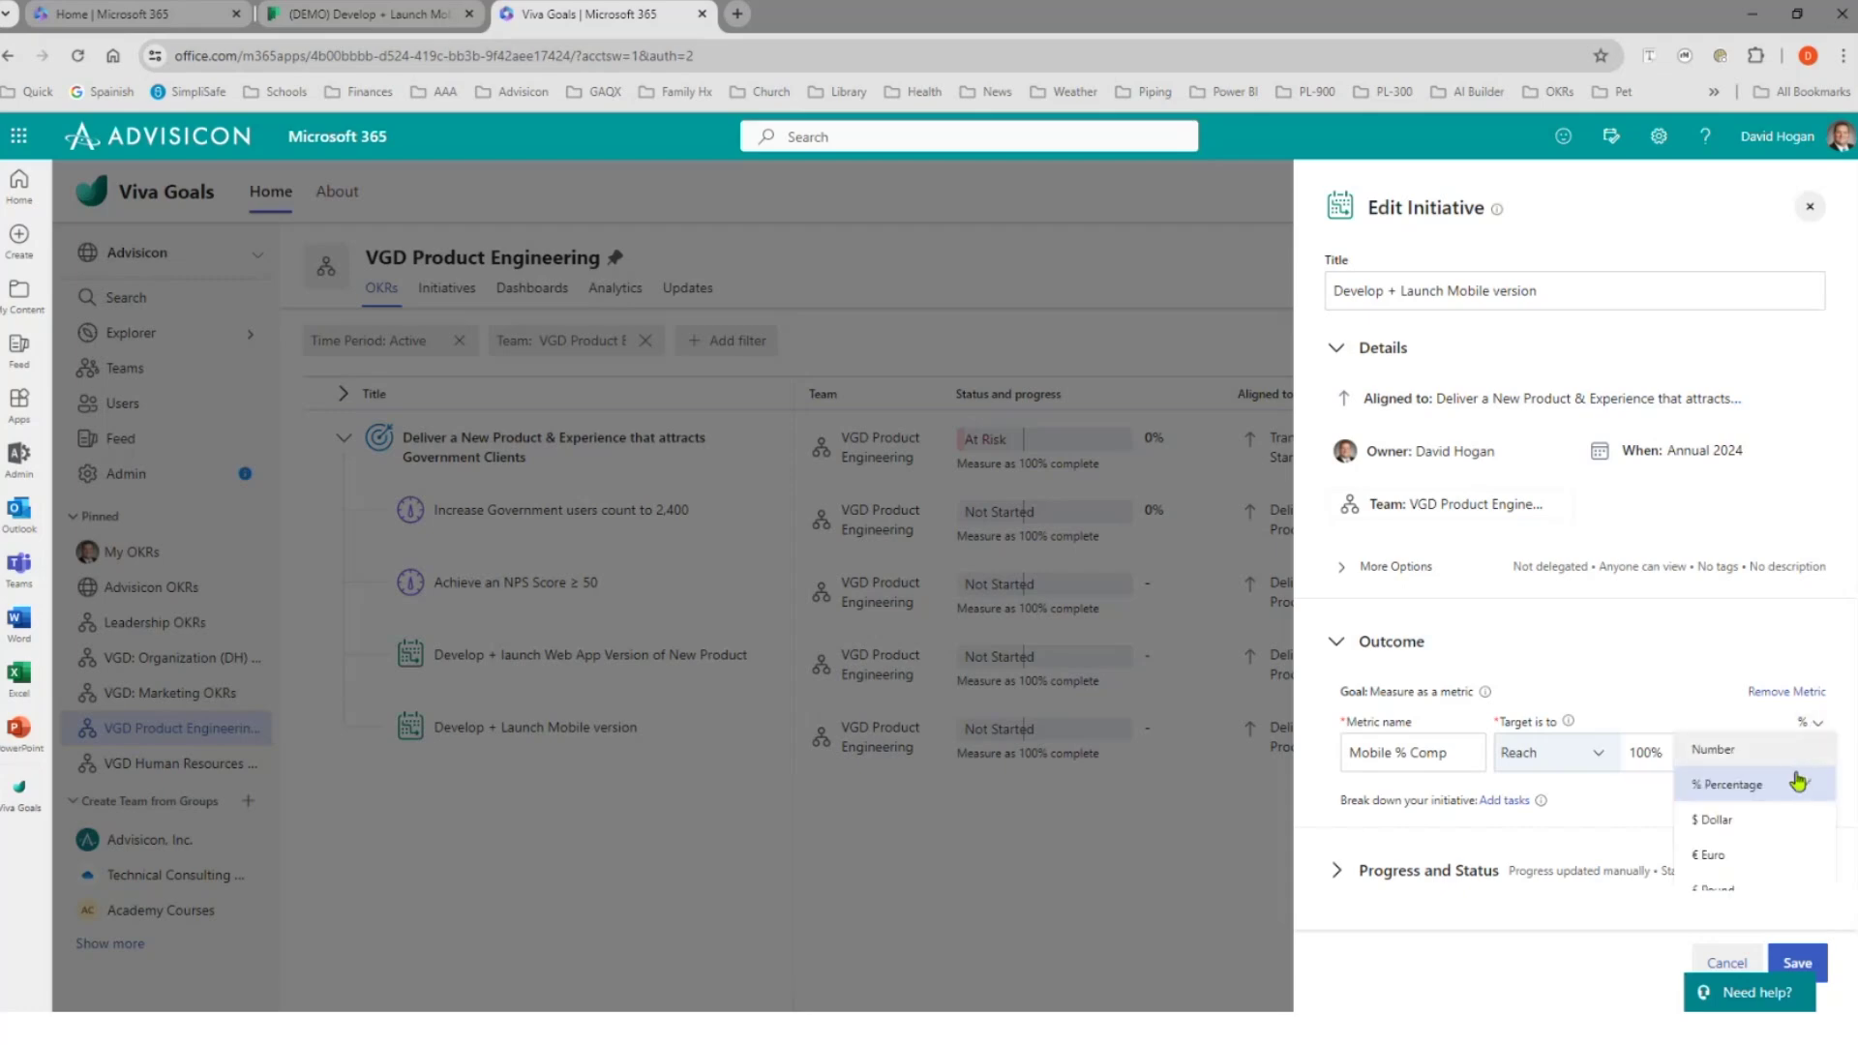
{"action": "left_click", "coordinate": [1792, 788]}
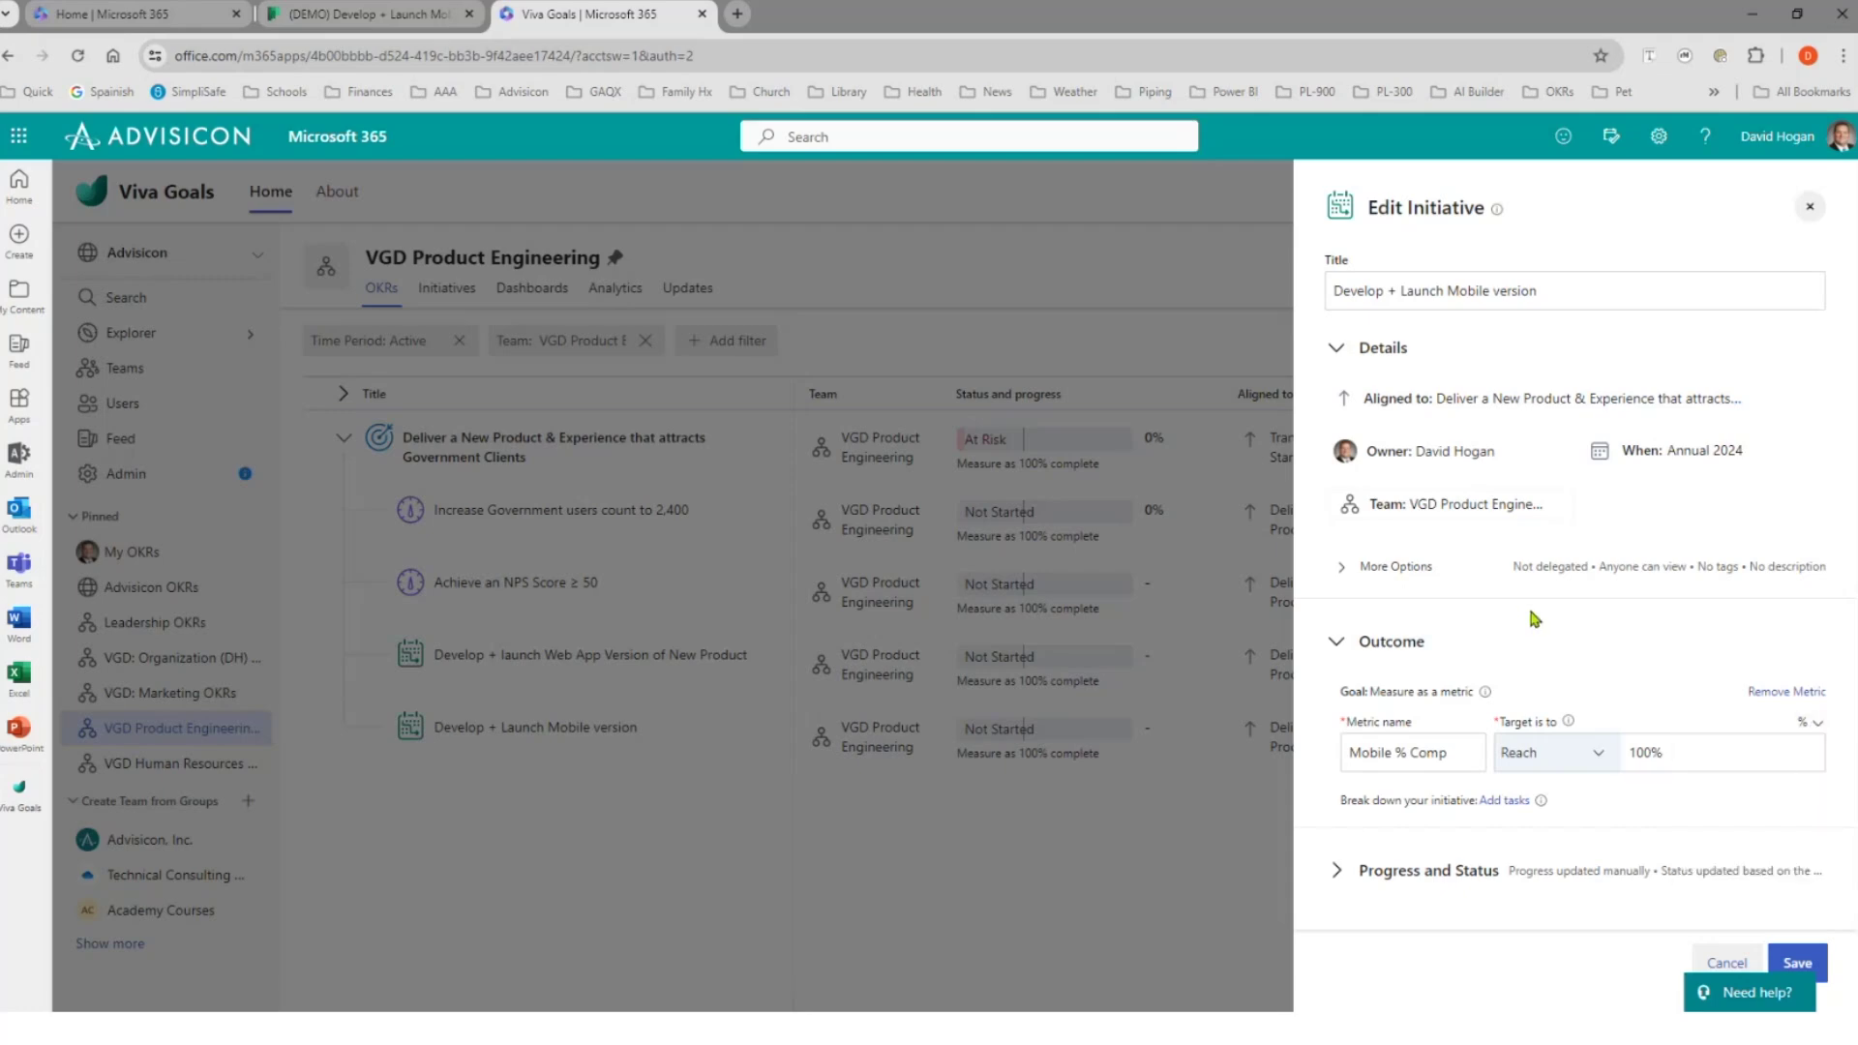
- Choose Planner as the initiative's progress data source
{"action": "scroll", "coordinate": [1530, 618], "scroll_direction": "down", "scroll_amount": 1}
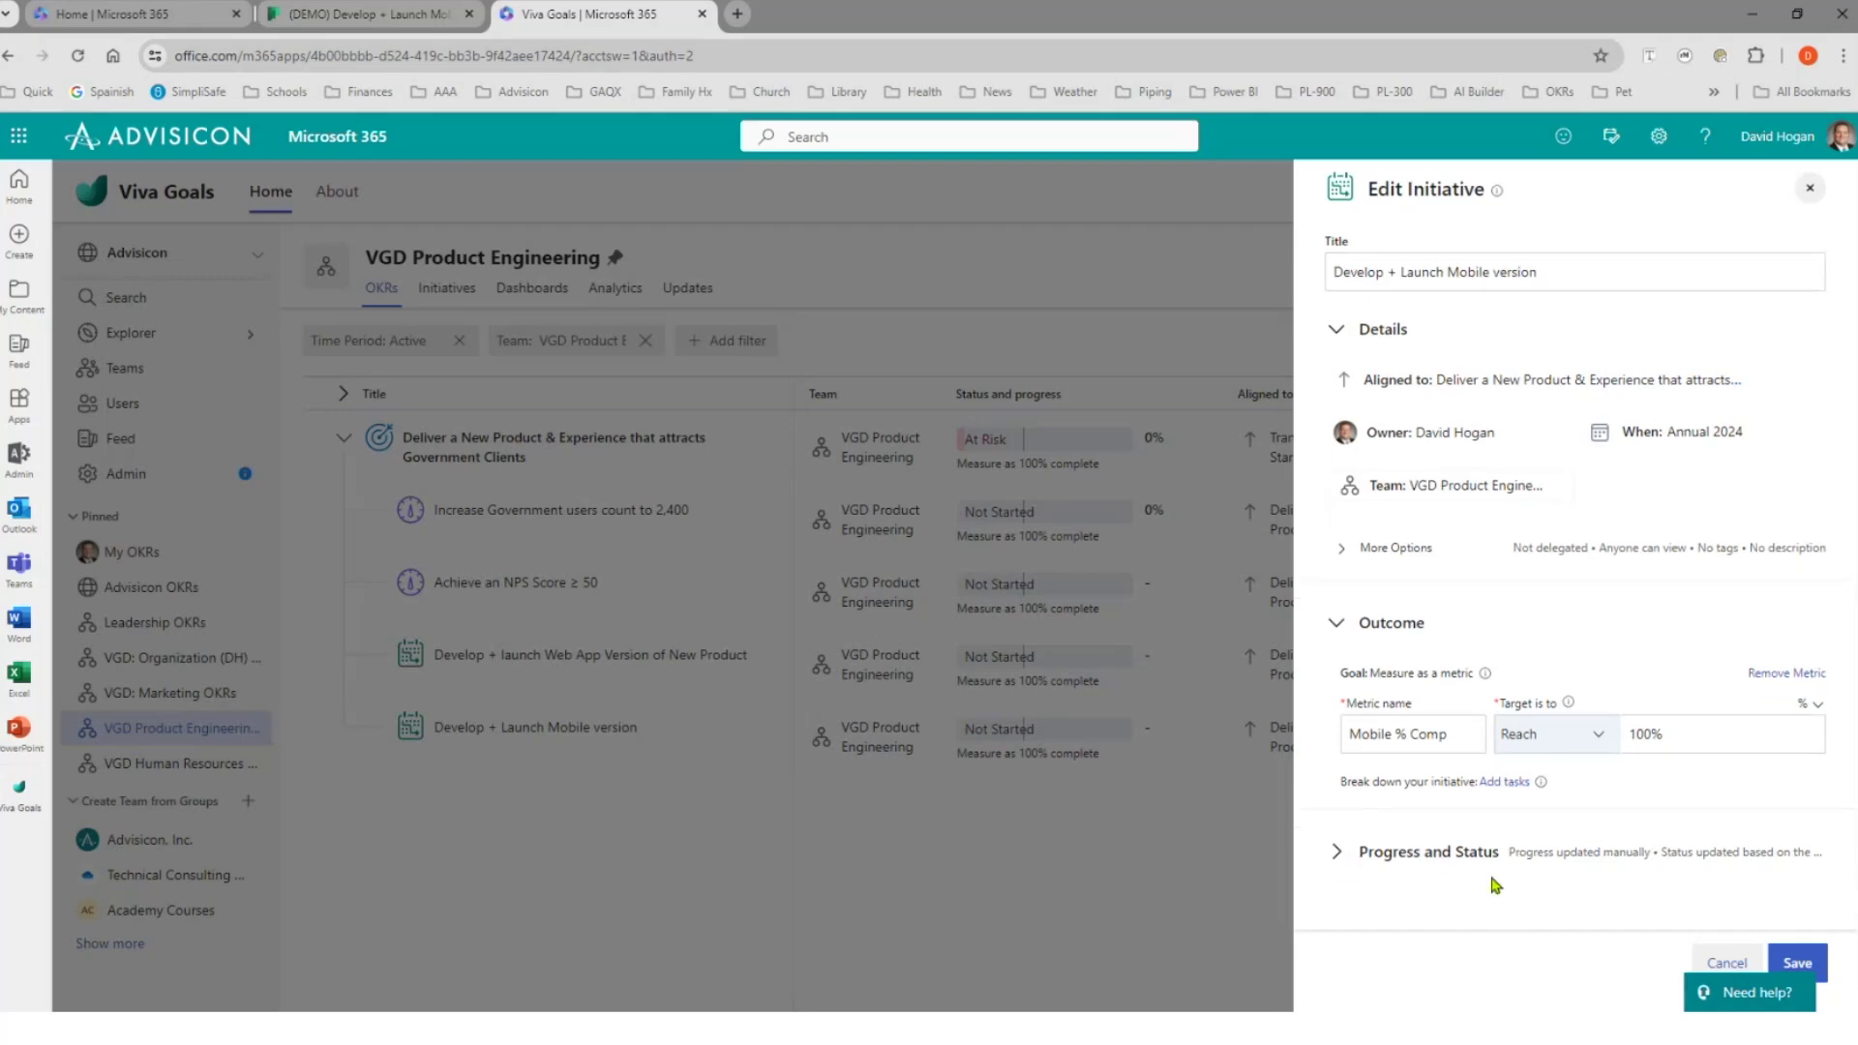
{"action": "left_click", "coordinate": [1336, 851]}
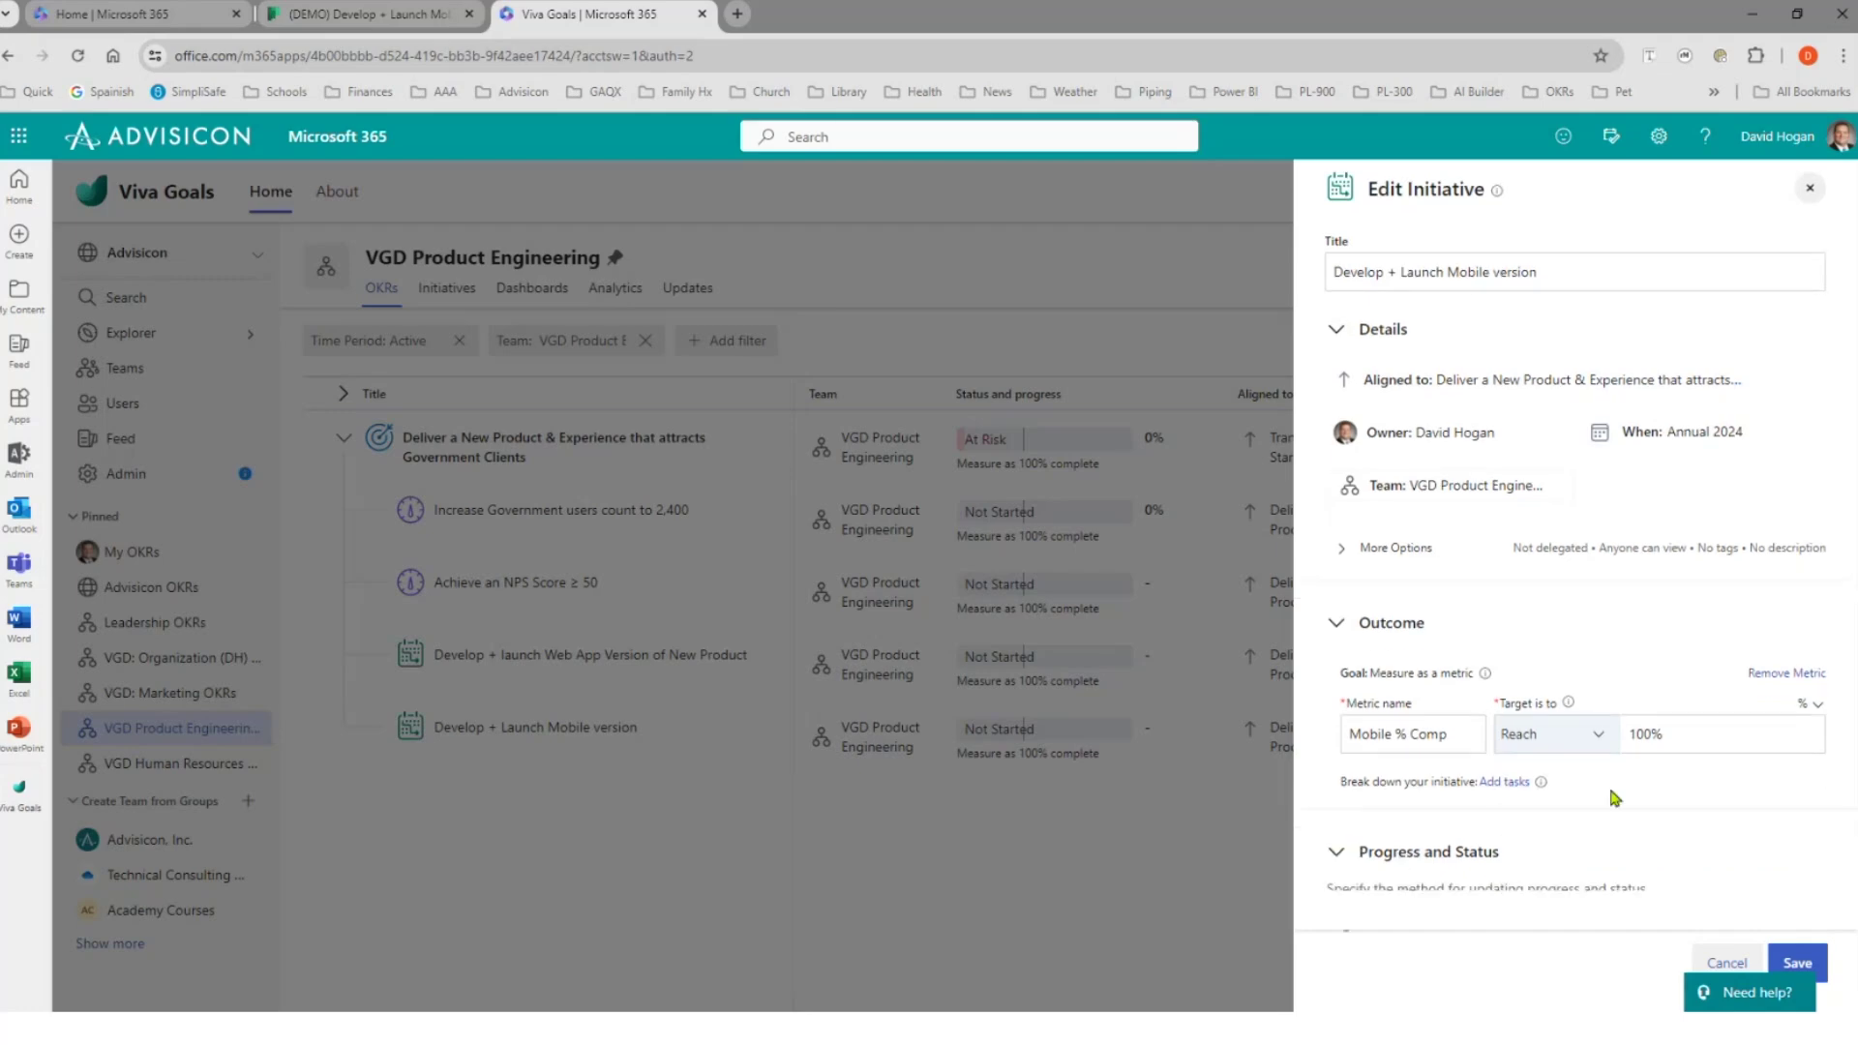
{"action": "scroll", "coordinate": [1625, 793], "scroll_direction": "down", "scroll_amount": 3}
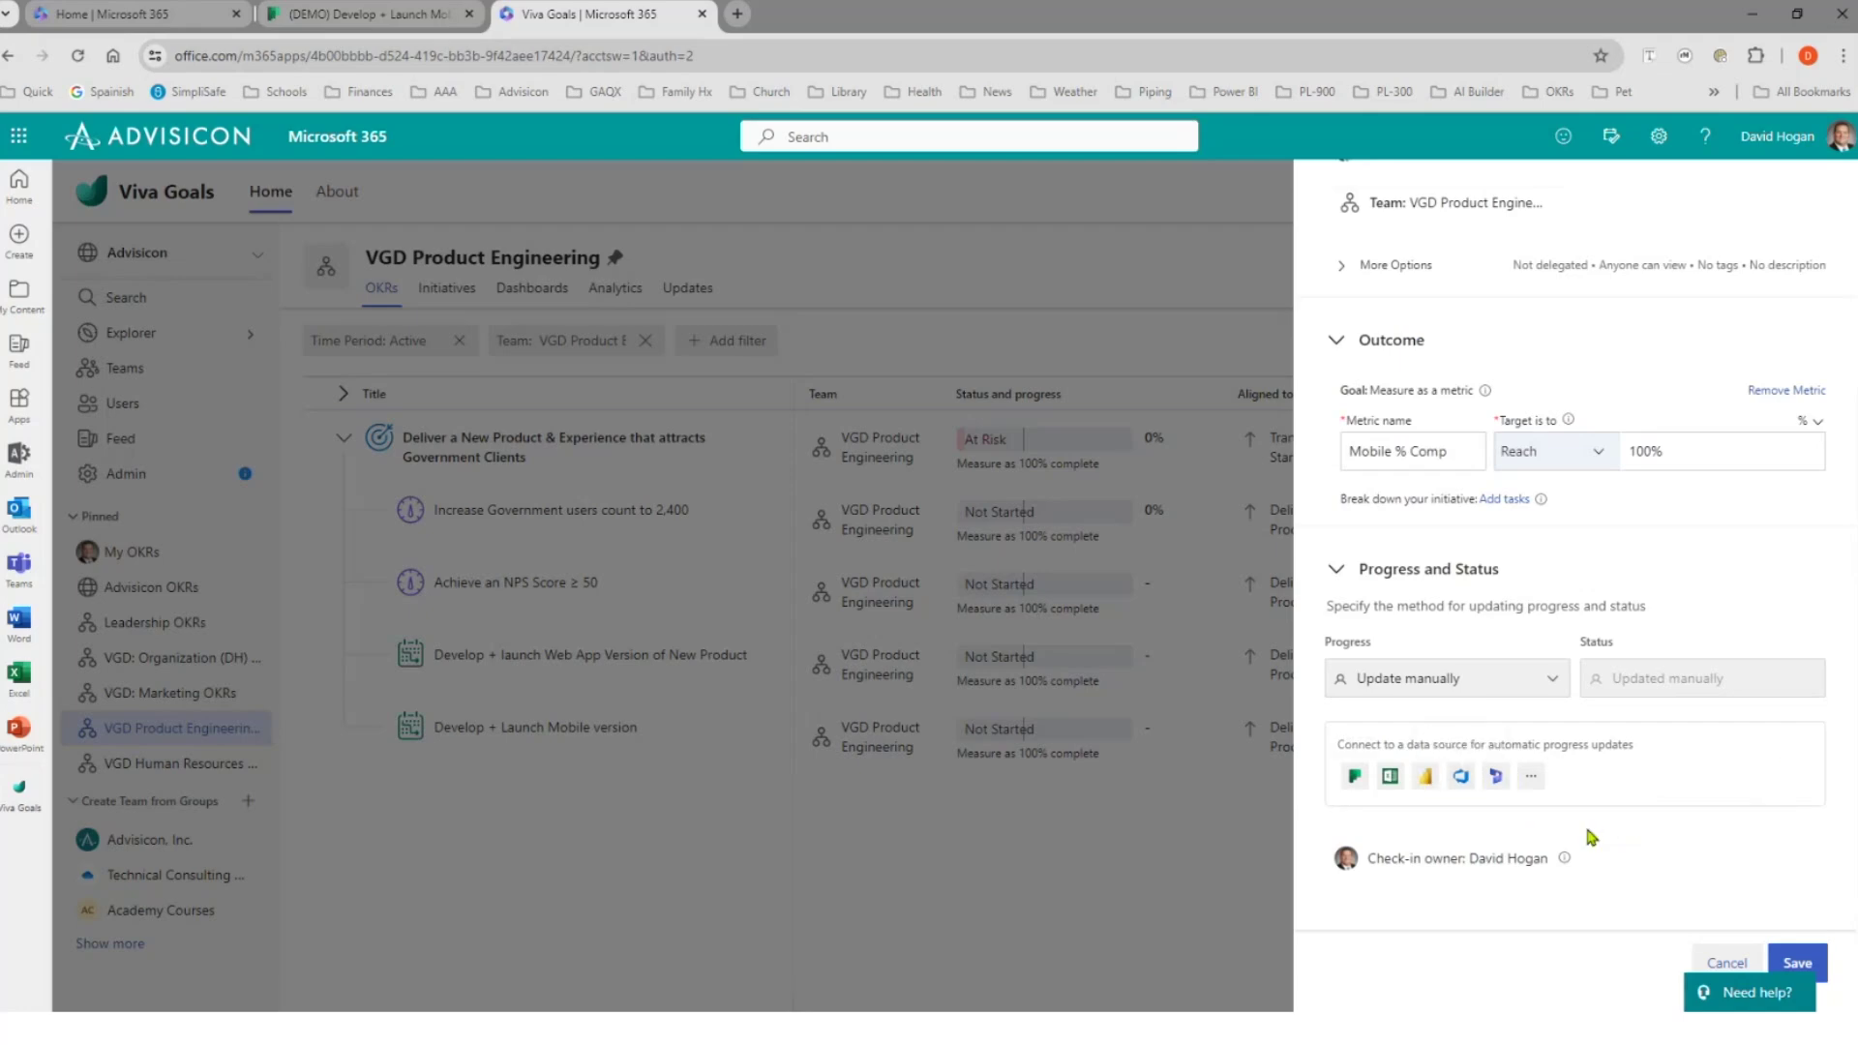
{"action": "left_click", "coordinate": [1356, 776]}
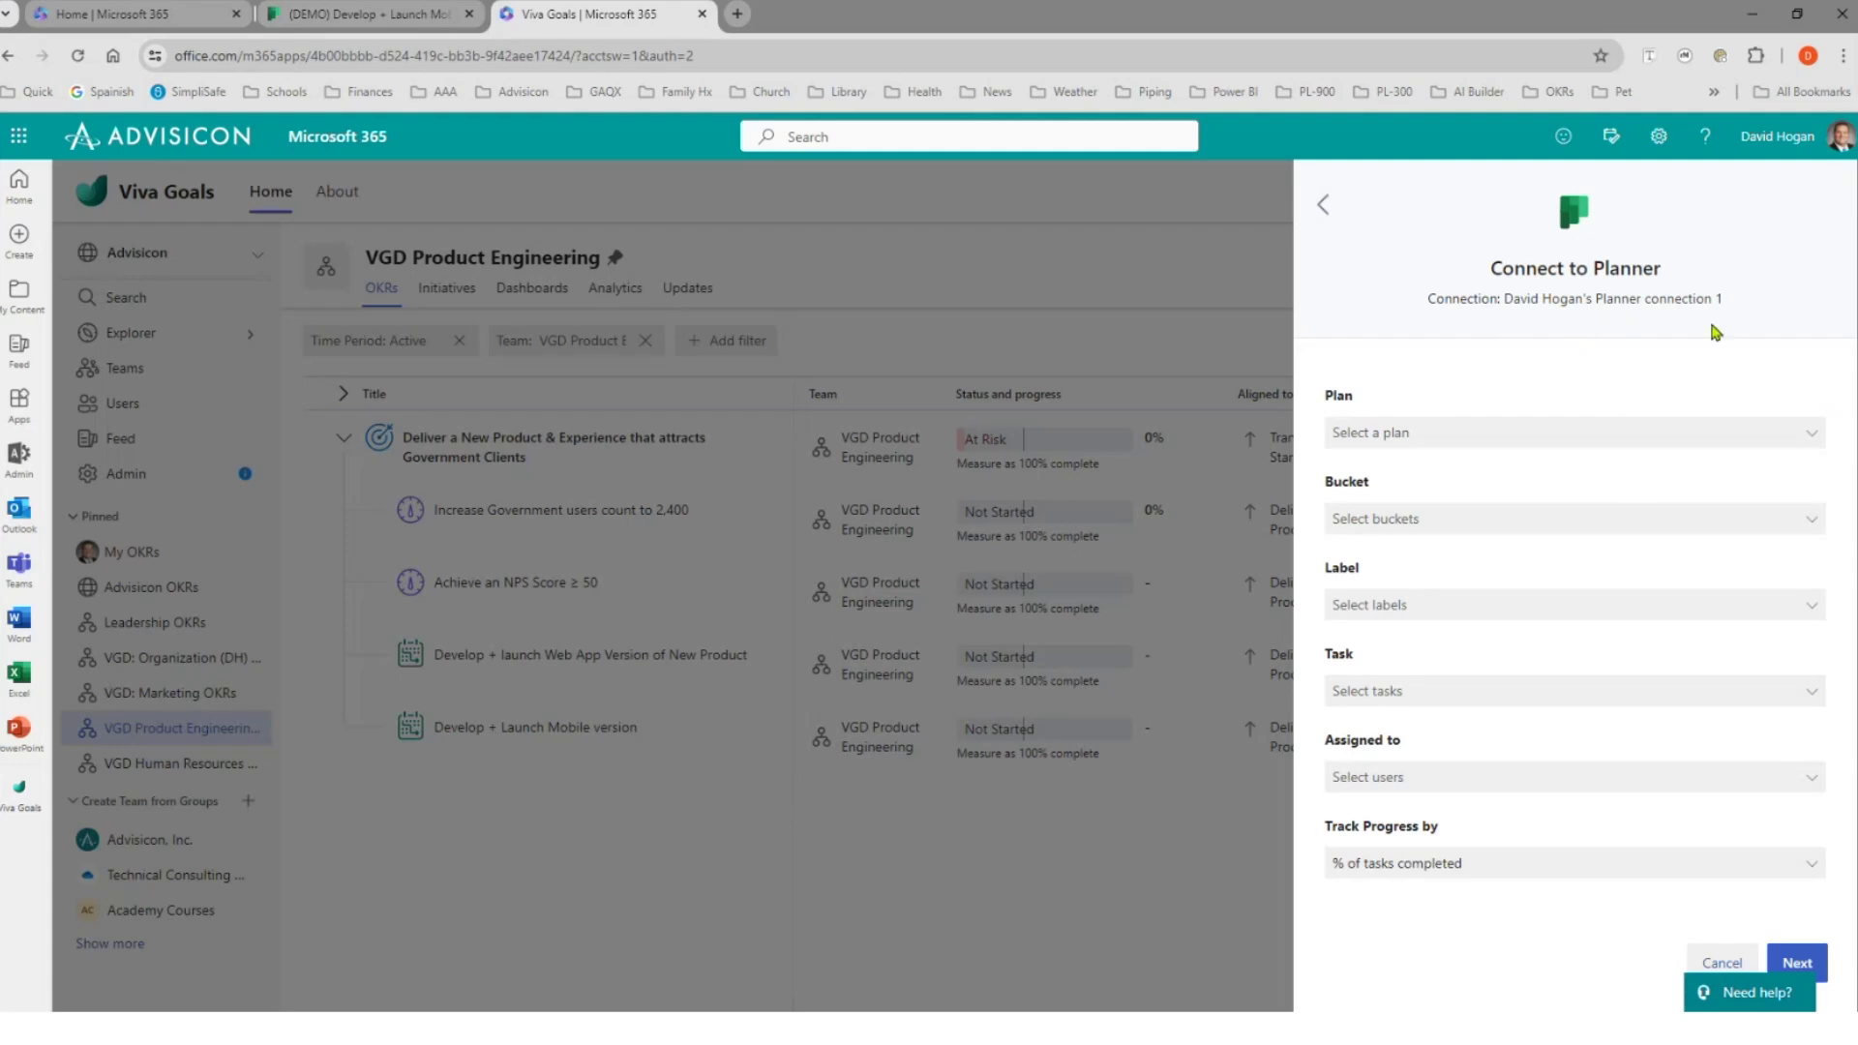
- Link progress to the (DEMO) Develop + Launch Mobile APP plan and save, accepting the unit change
{"action": "left_click", "coordinate": [1753, 447]}
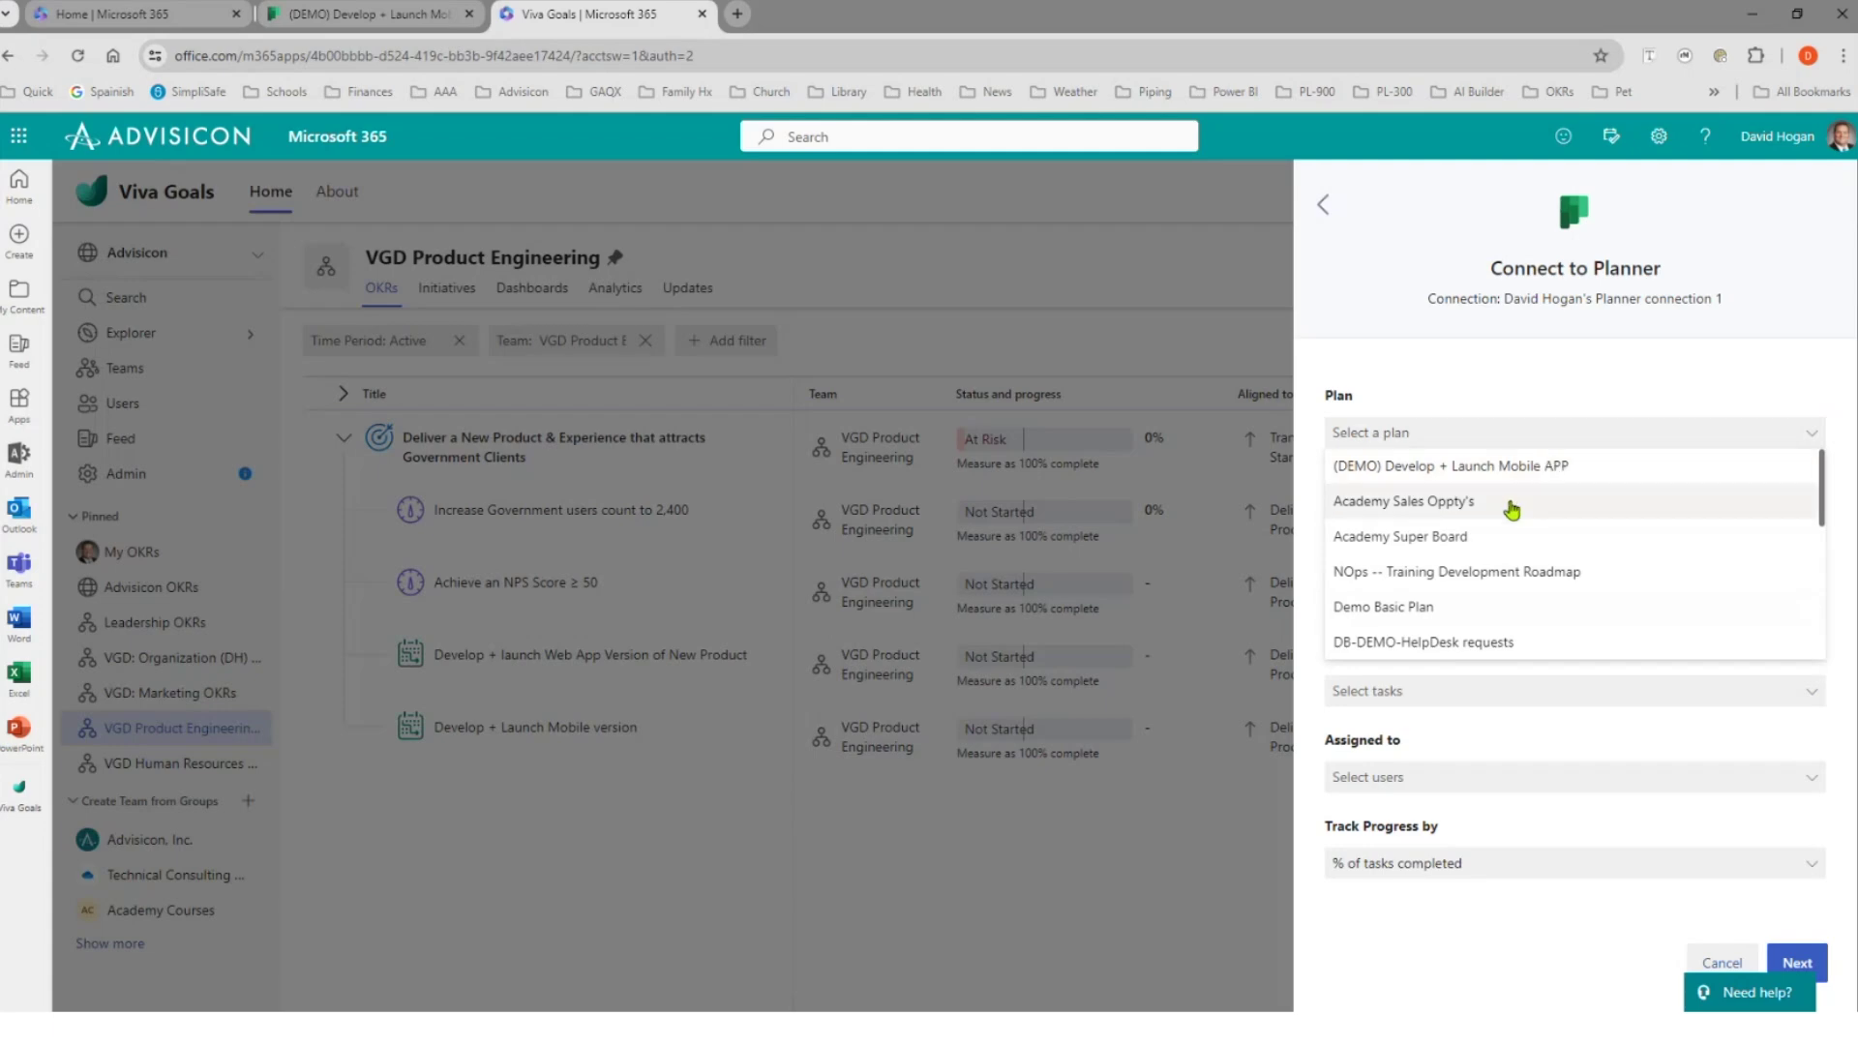
{"action": "left_click", "coordinate": [1470, 474]}
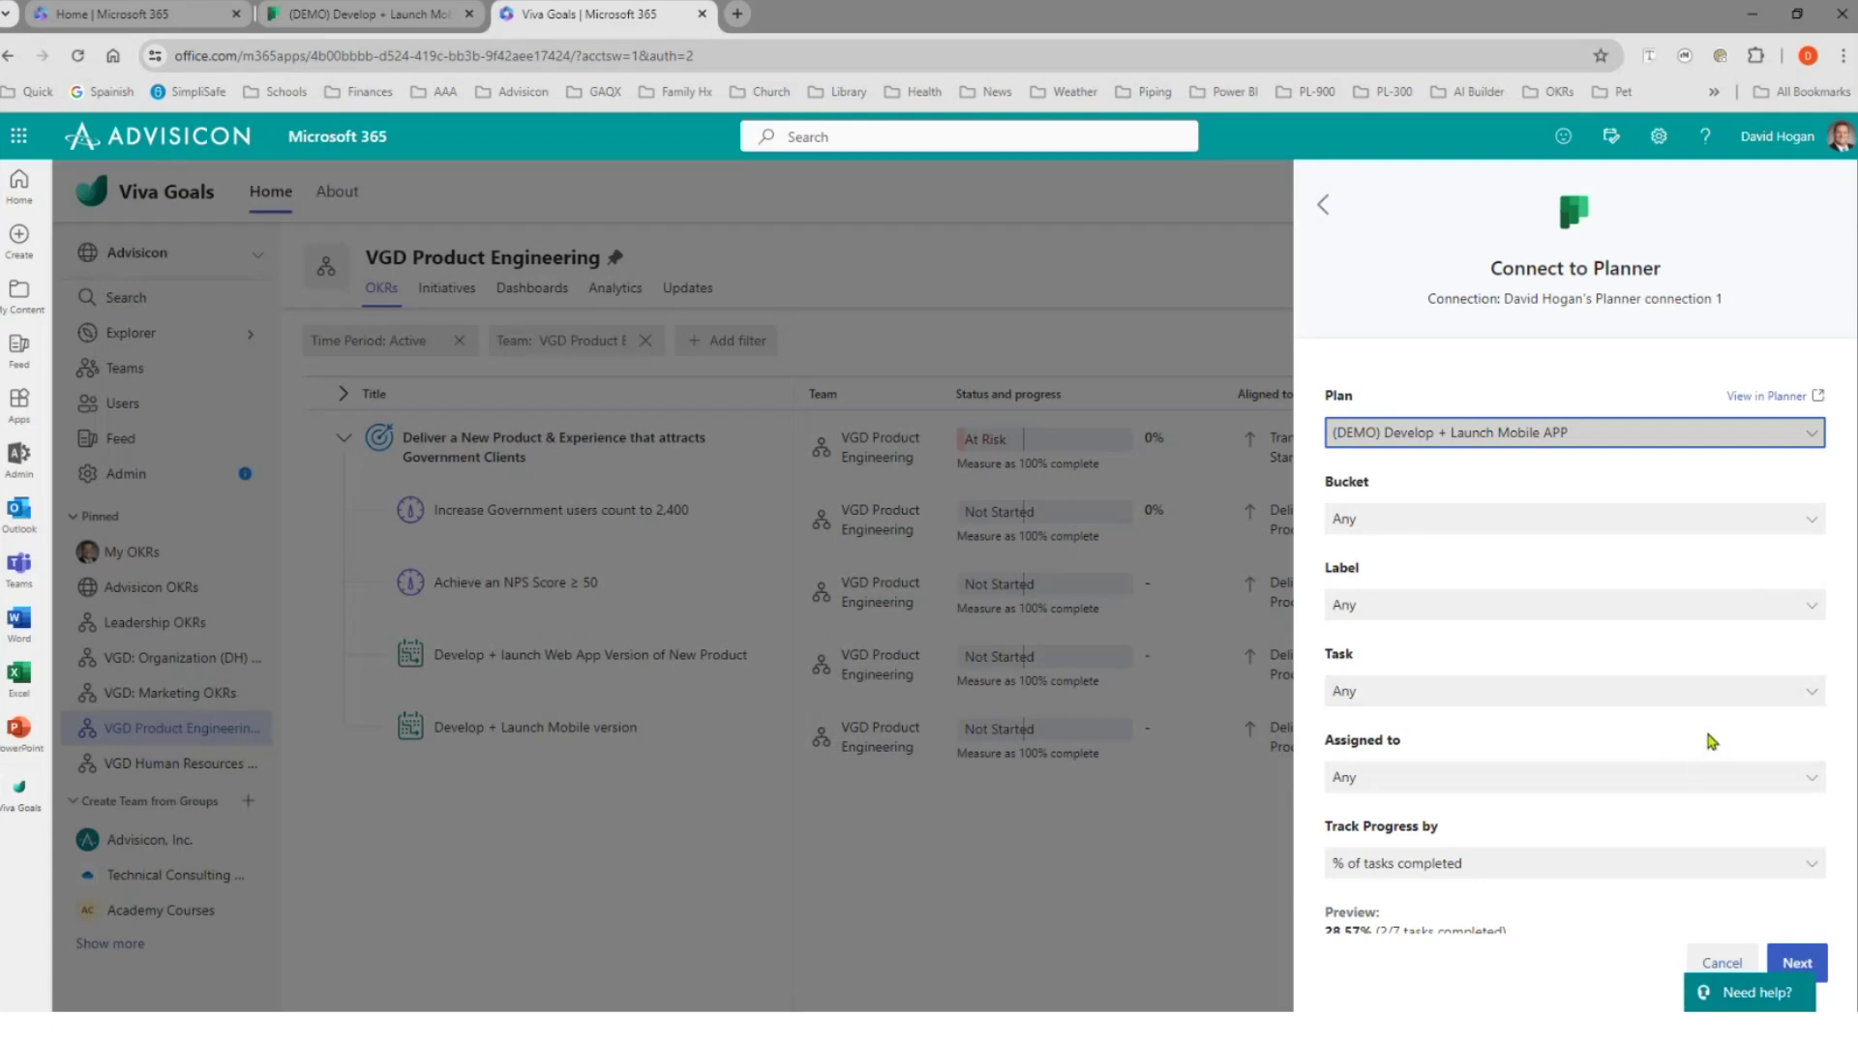
{"action": "scroll", "coordinate": [1709, 740], "scroll_direction": "down", "scroll_amount": 1}
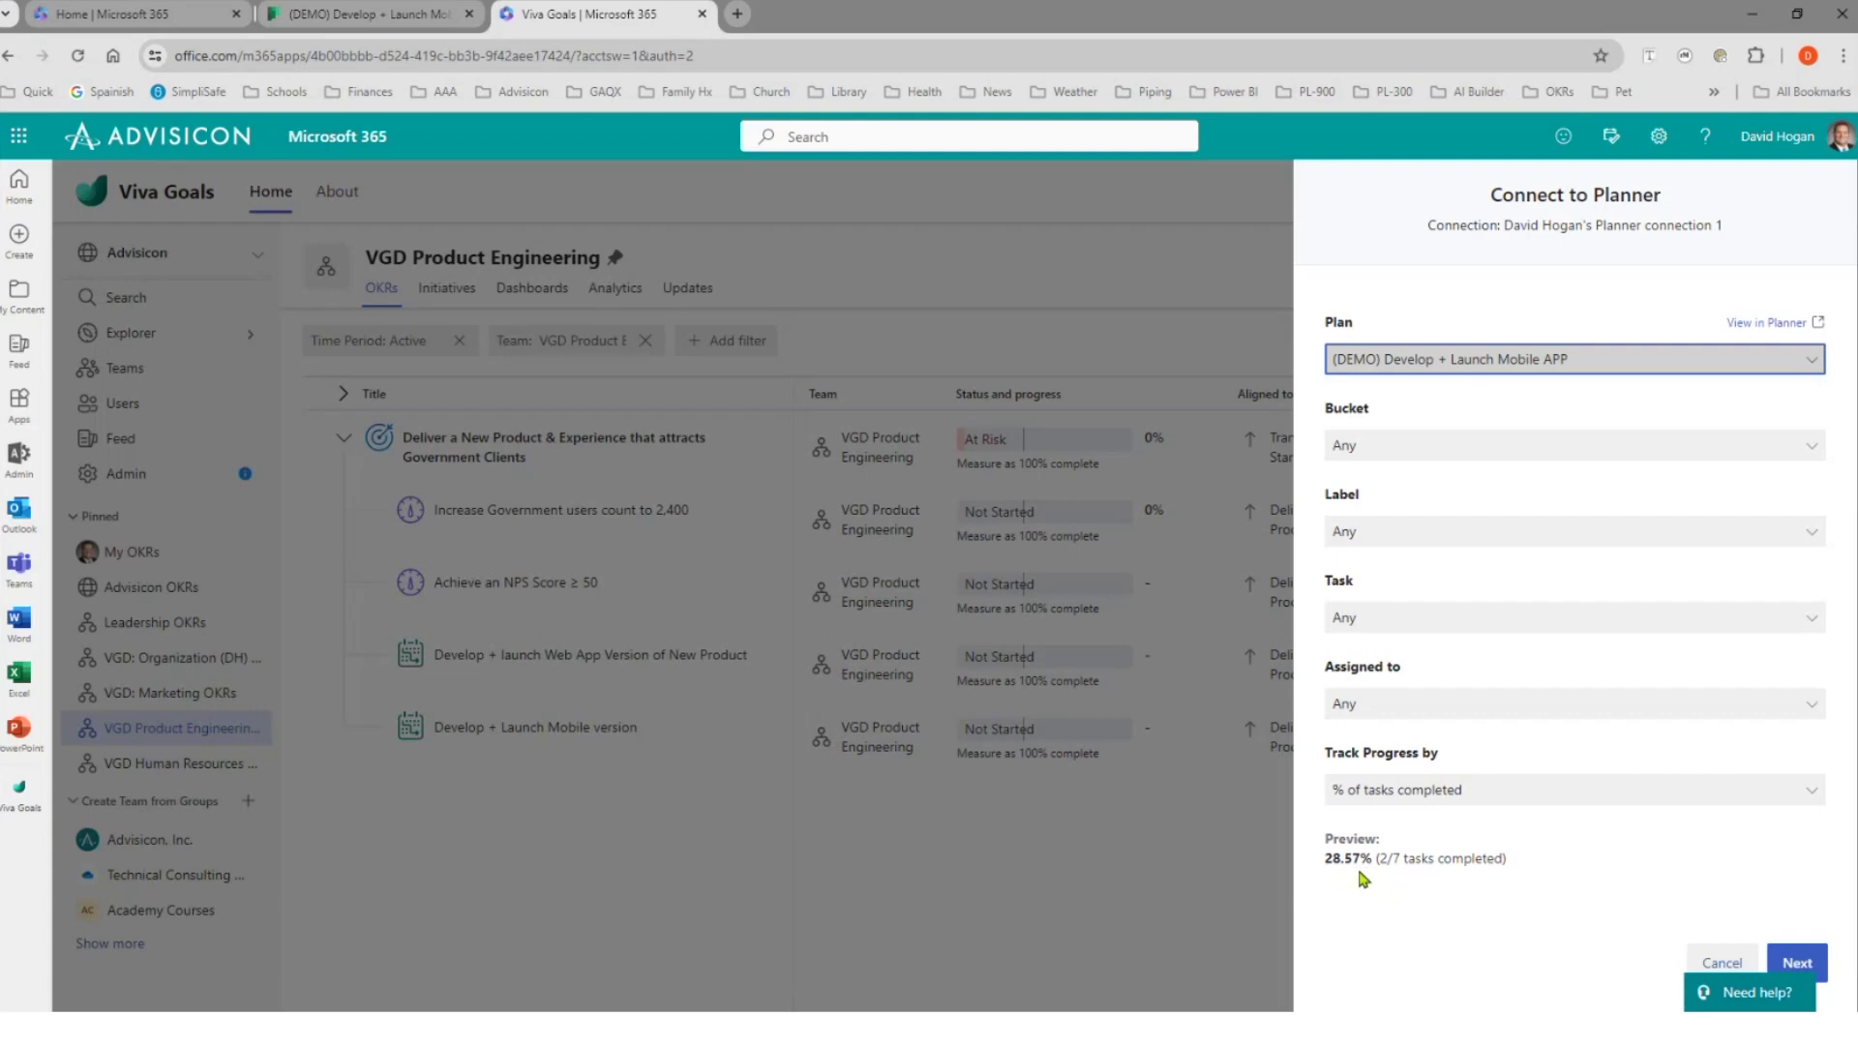
{"action": "left_click", "coordinate": [1794, 950]}
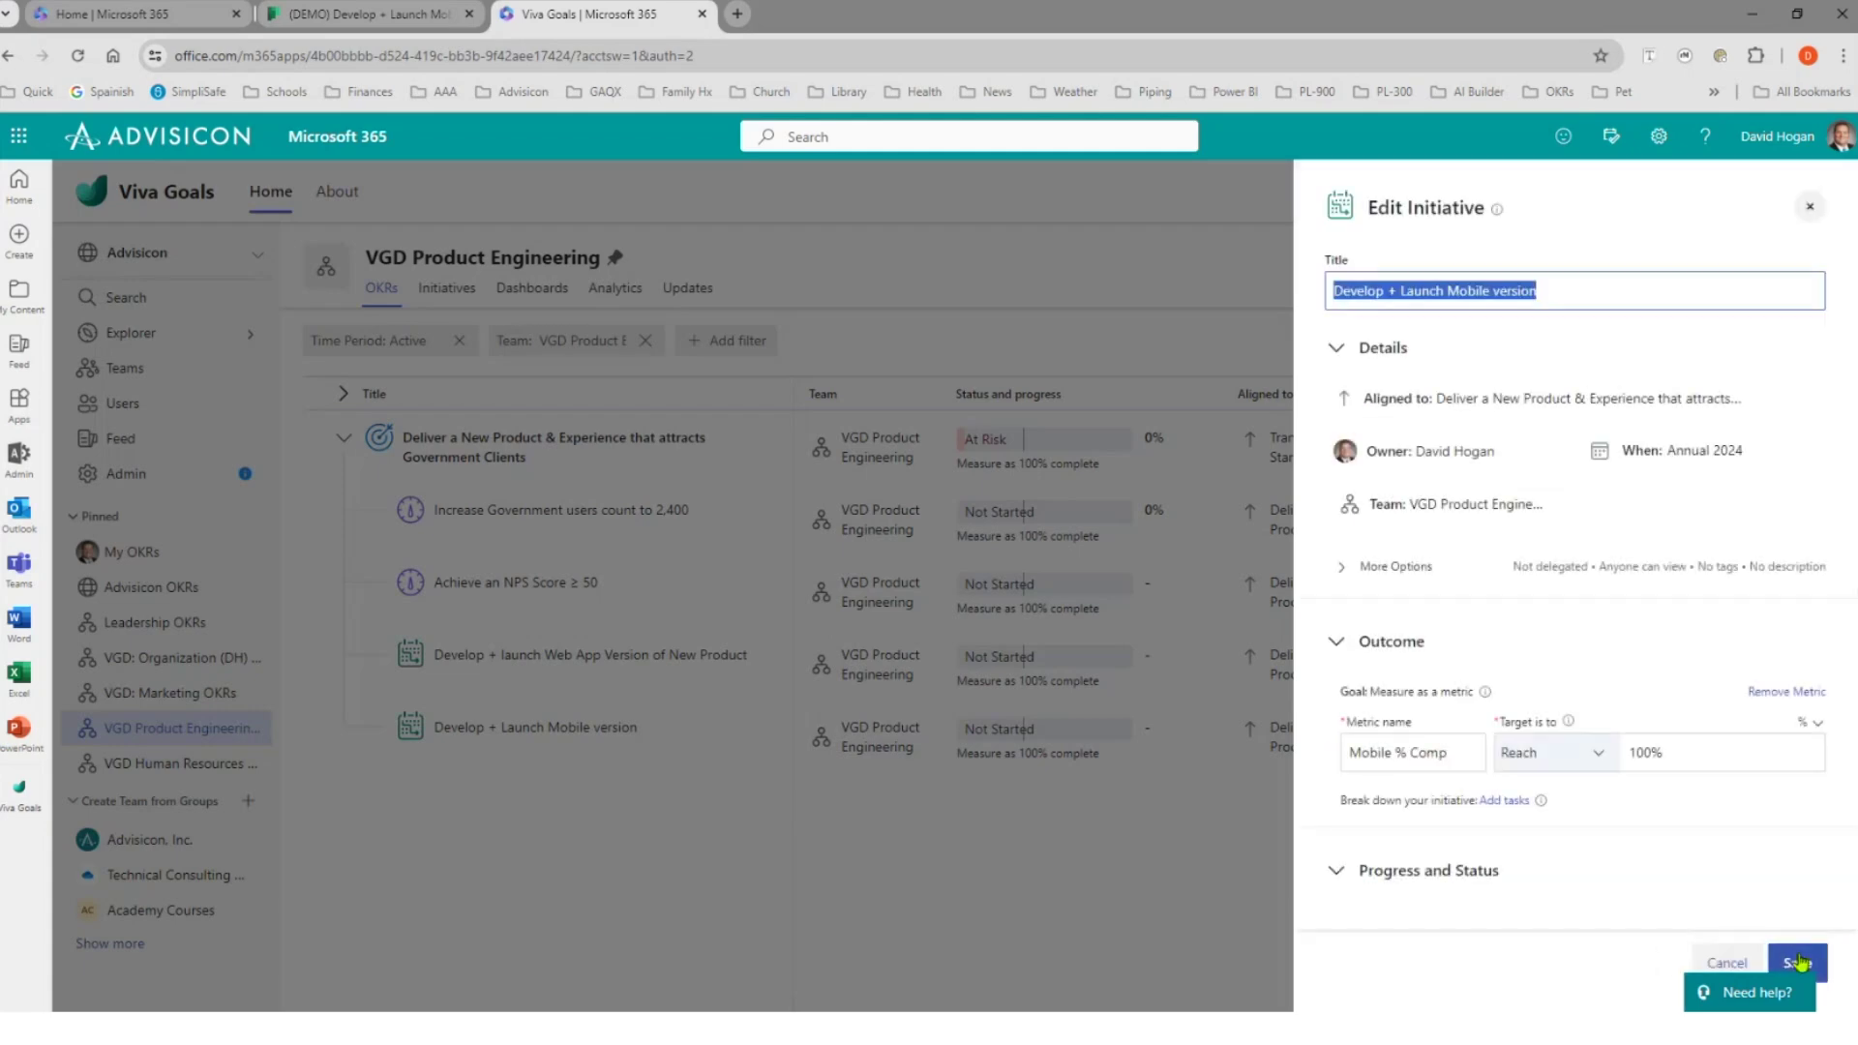
{"action": "left_click", "coordinate": [1799, 962]}
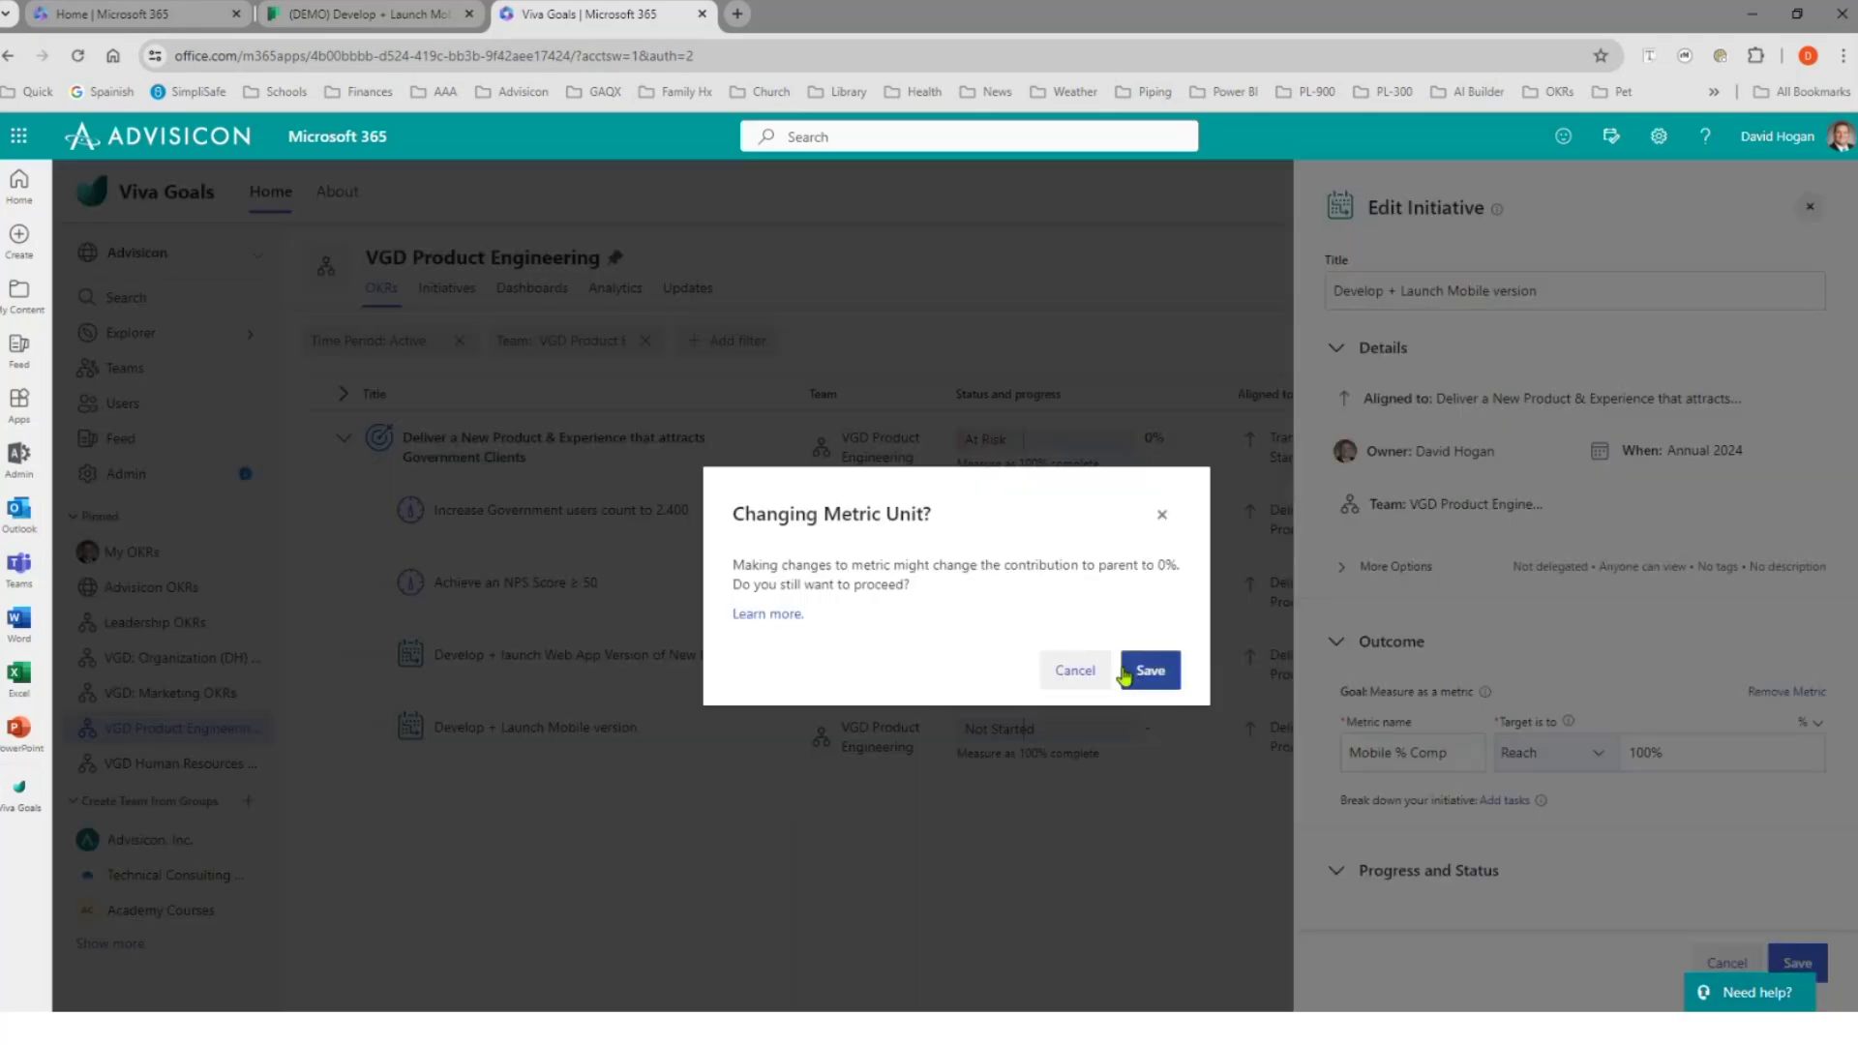
{"action": "left_click", "coordinate": [1124, 676]}
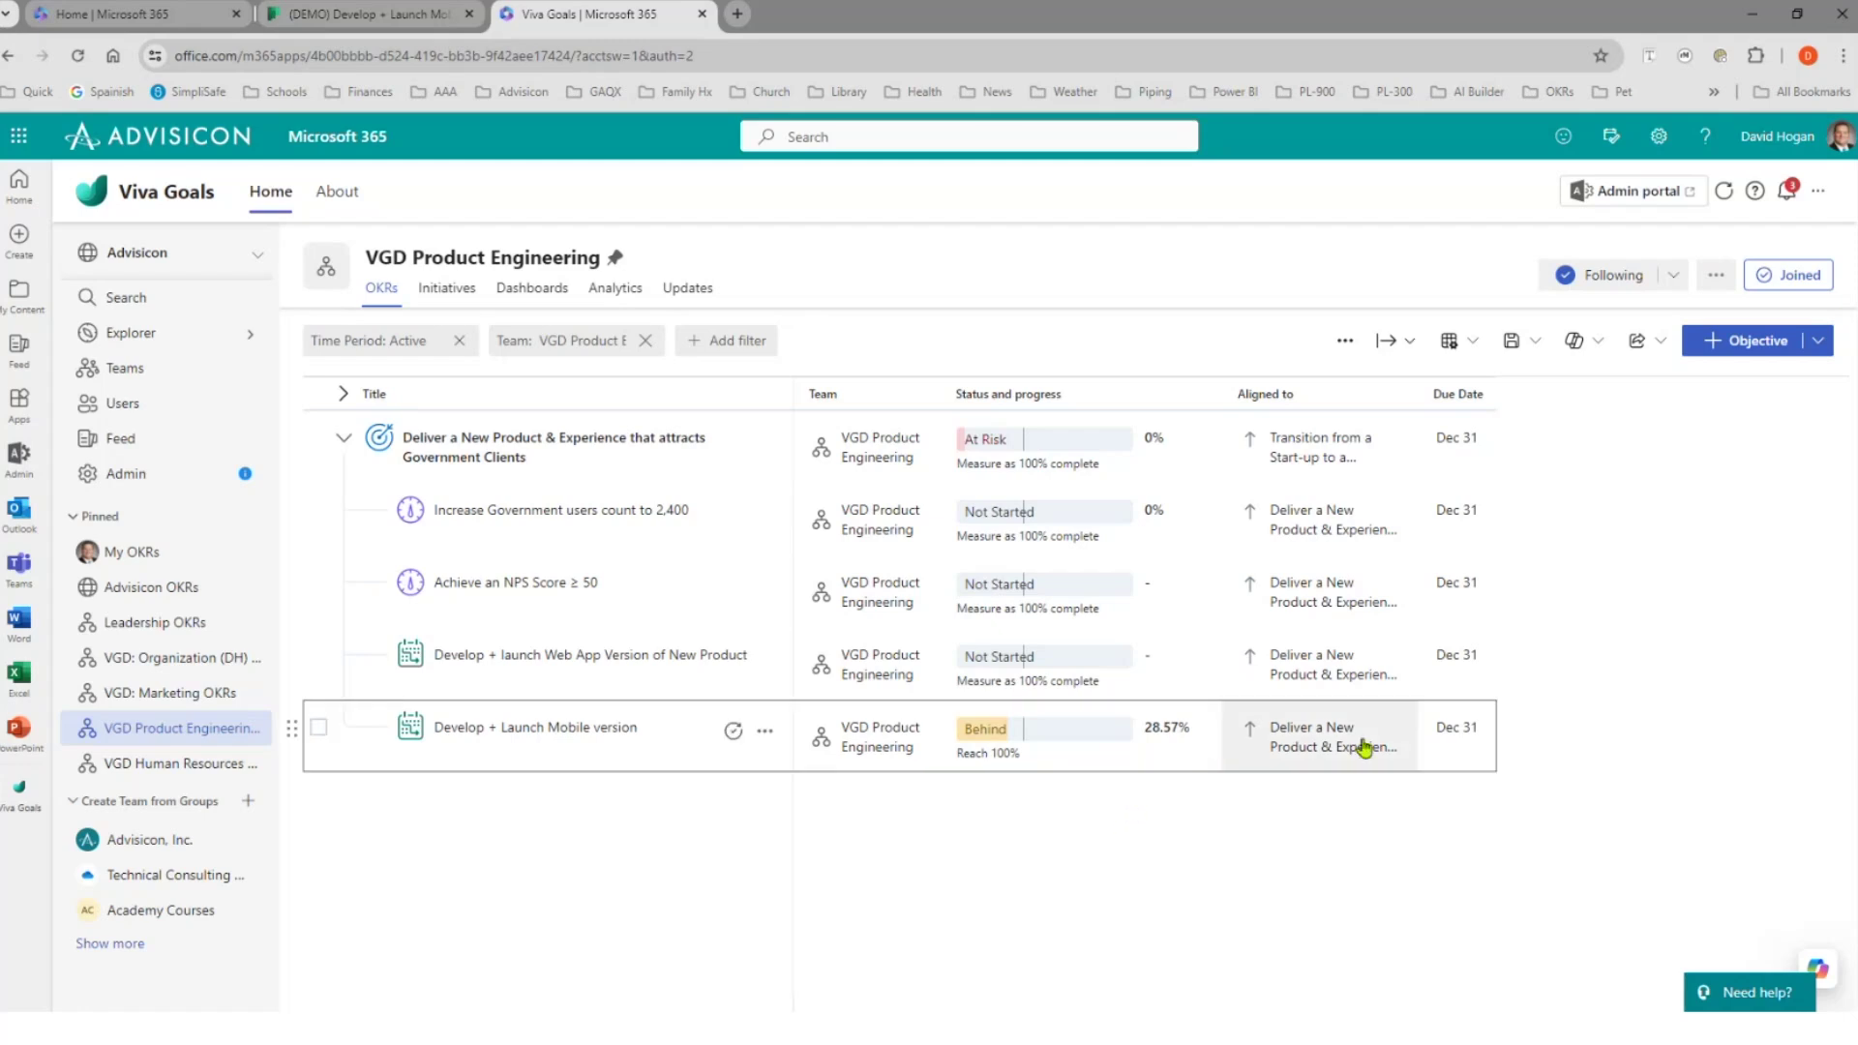
- Reopen the Mobile version initiative's Planner connection settings for editing
{"action": "left_click", "coordinate": [764, 730]}
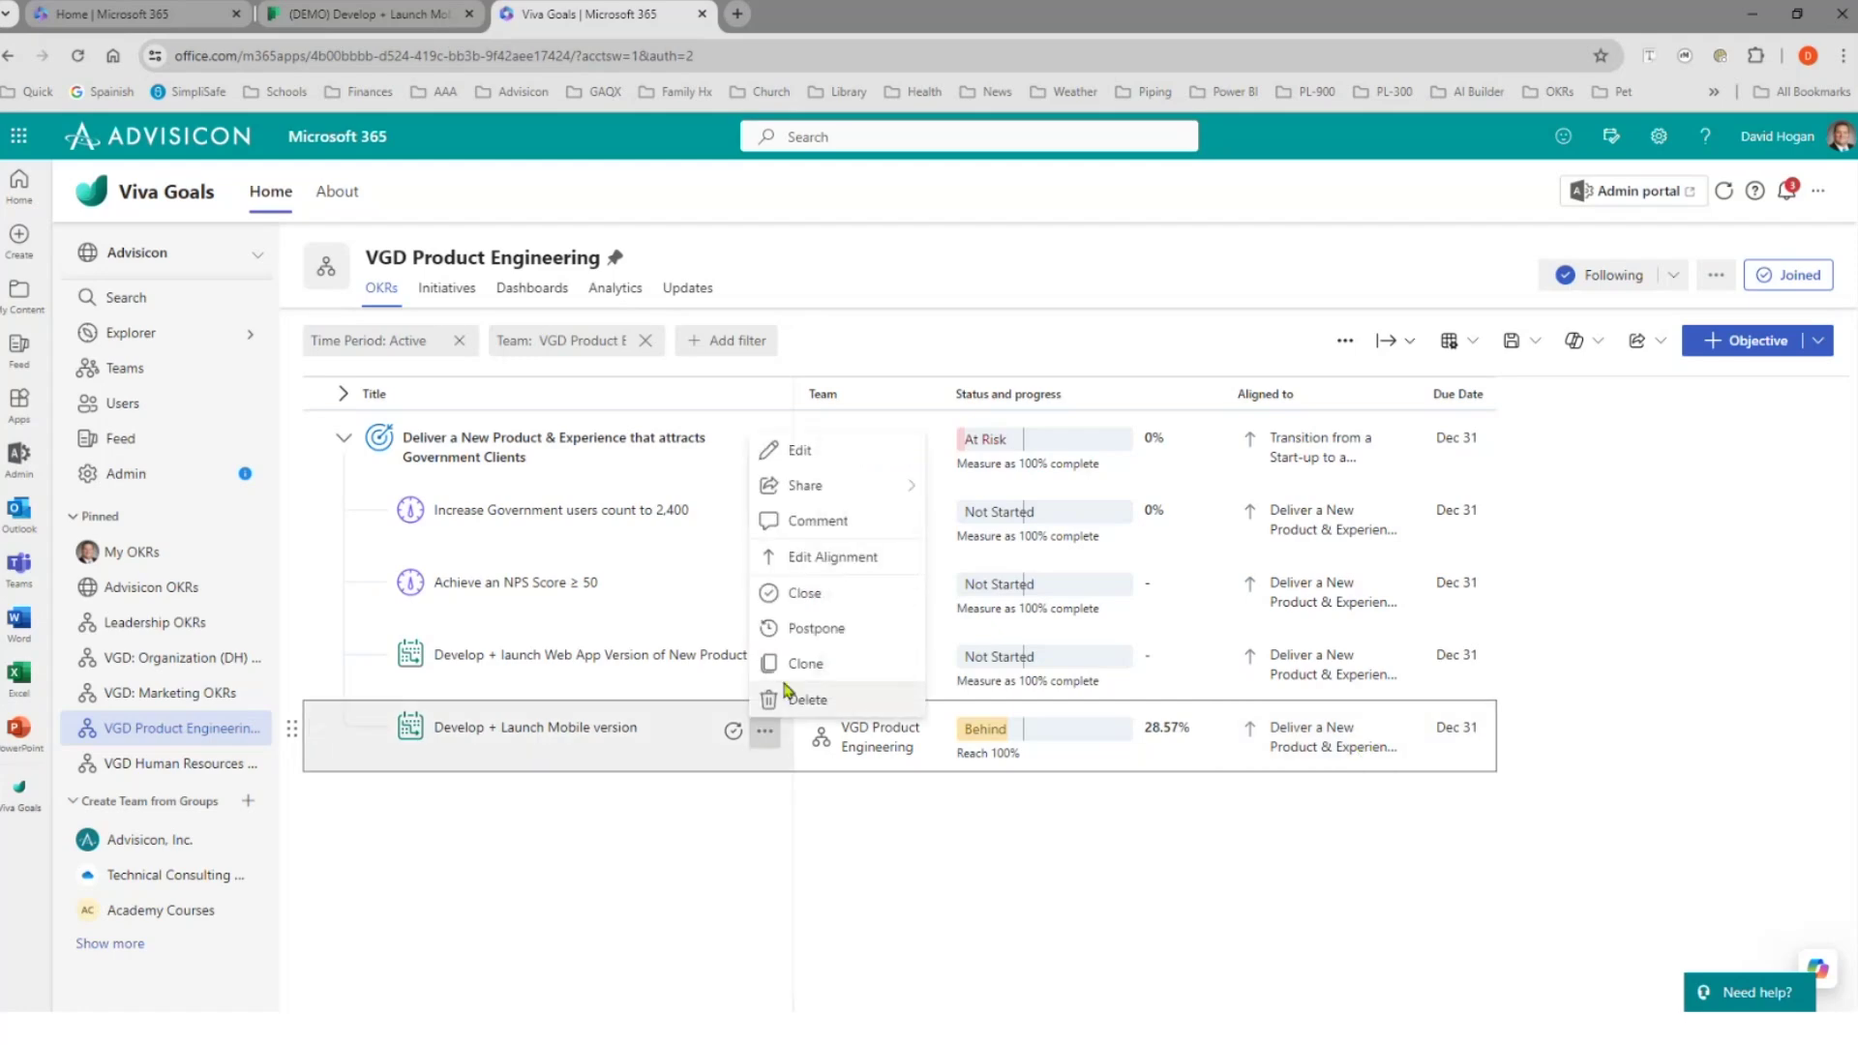
{"action": "left_click", "coordinate": [821, 453]}
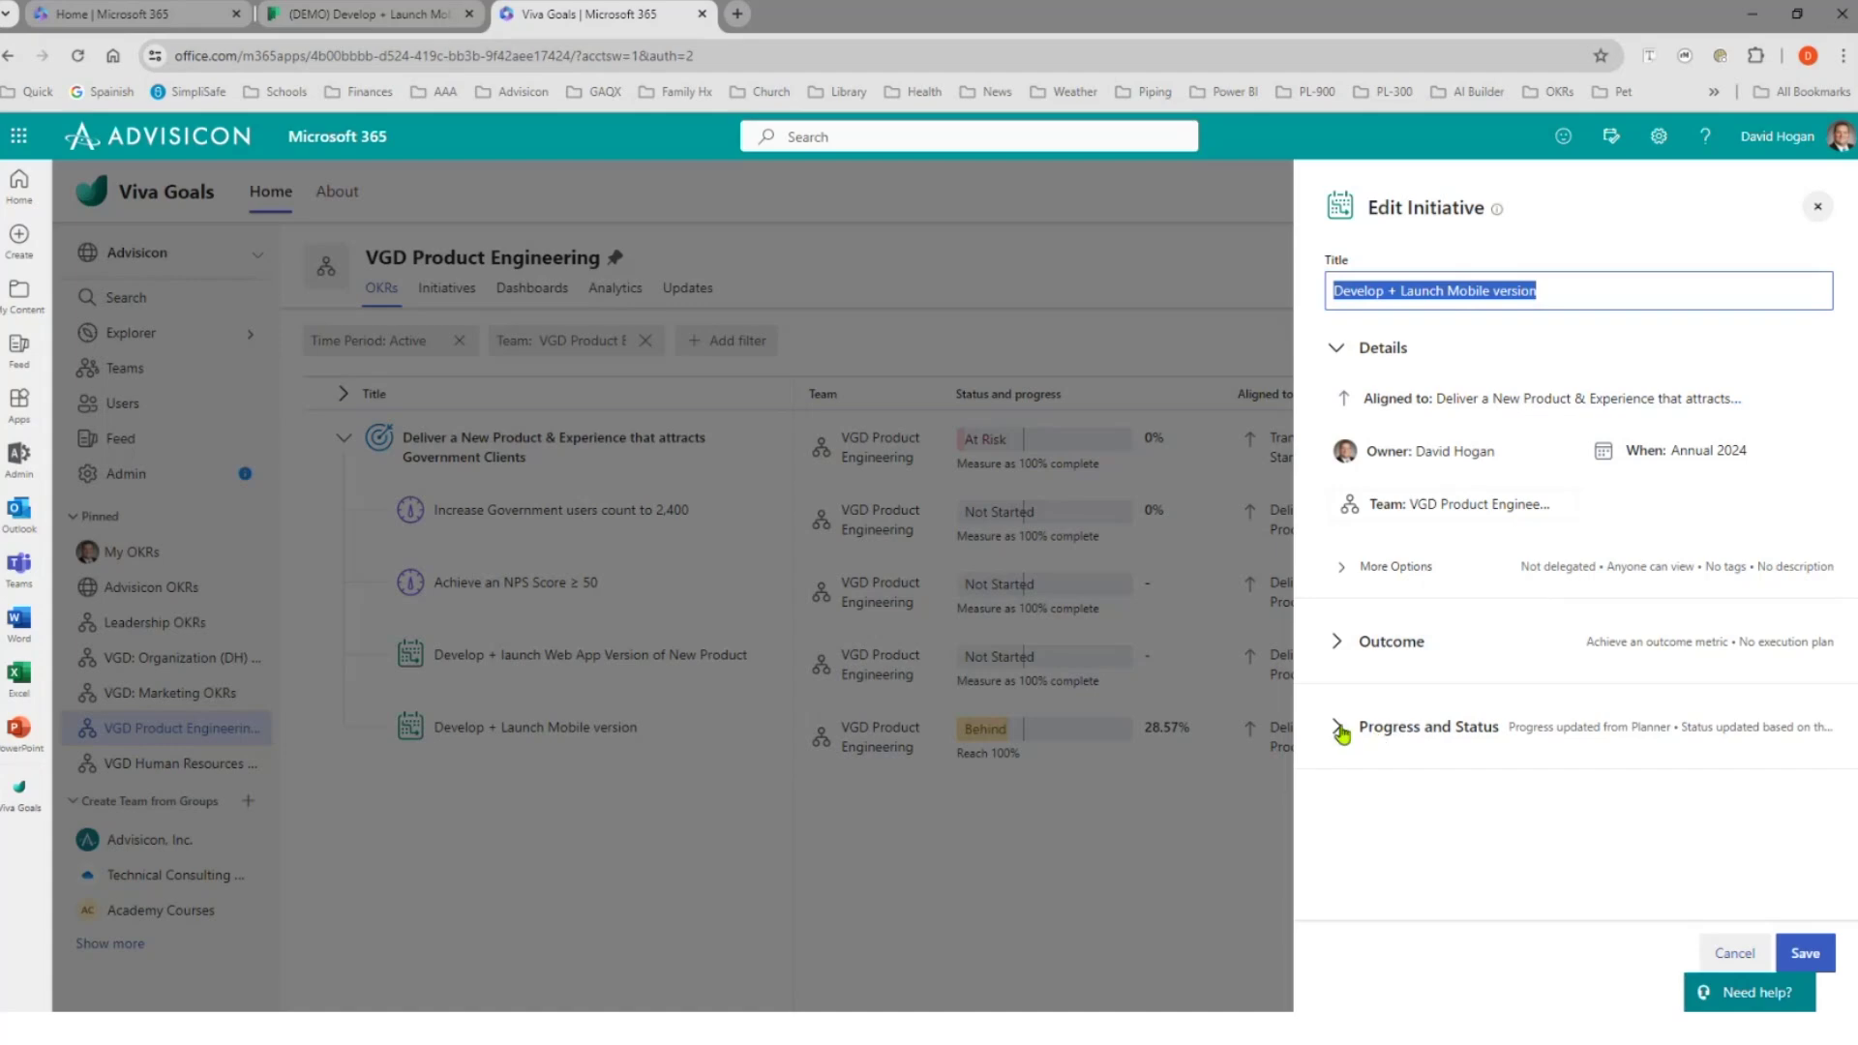
{"action": "left_click", "coordinate": [1338, 646]}
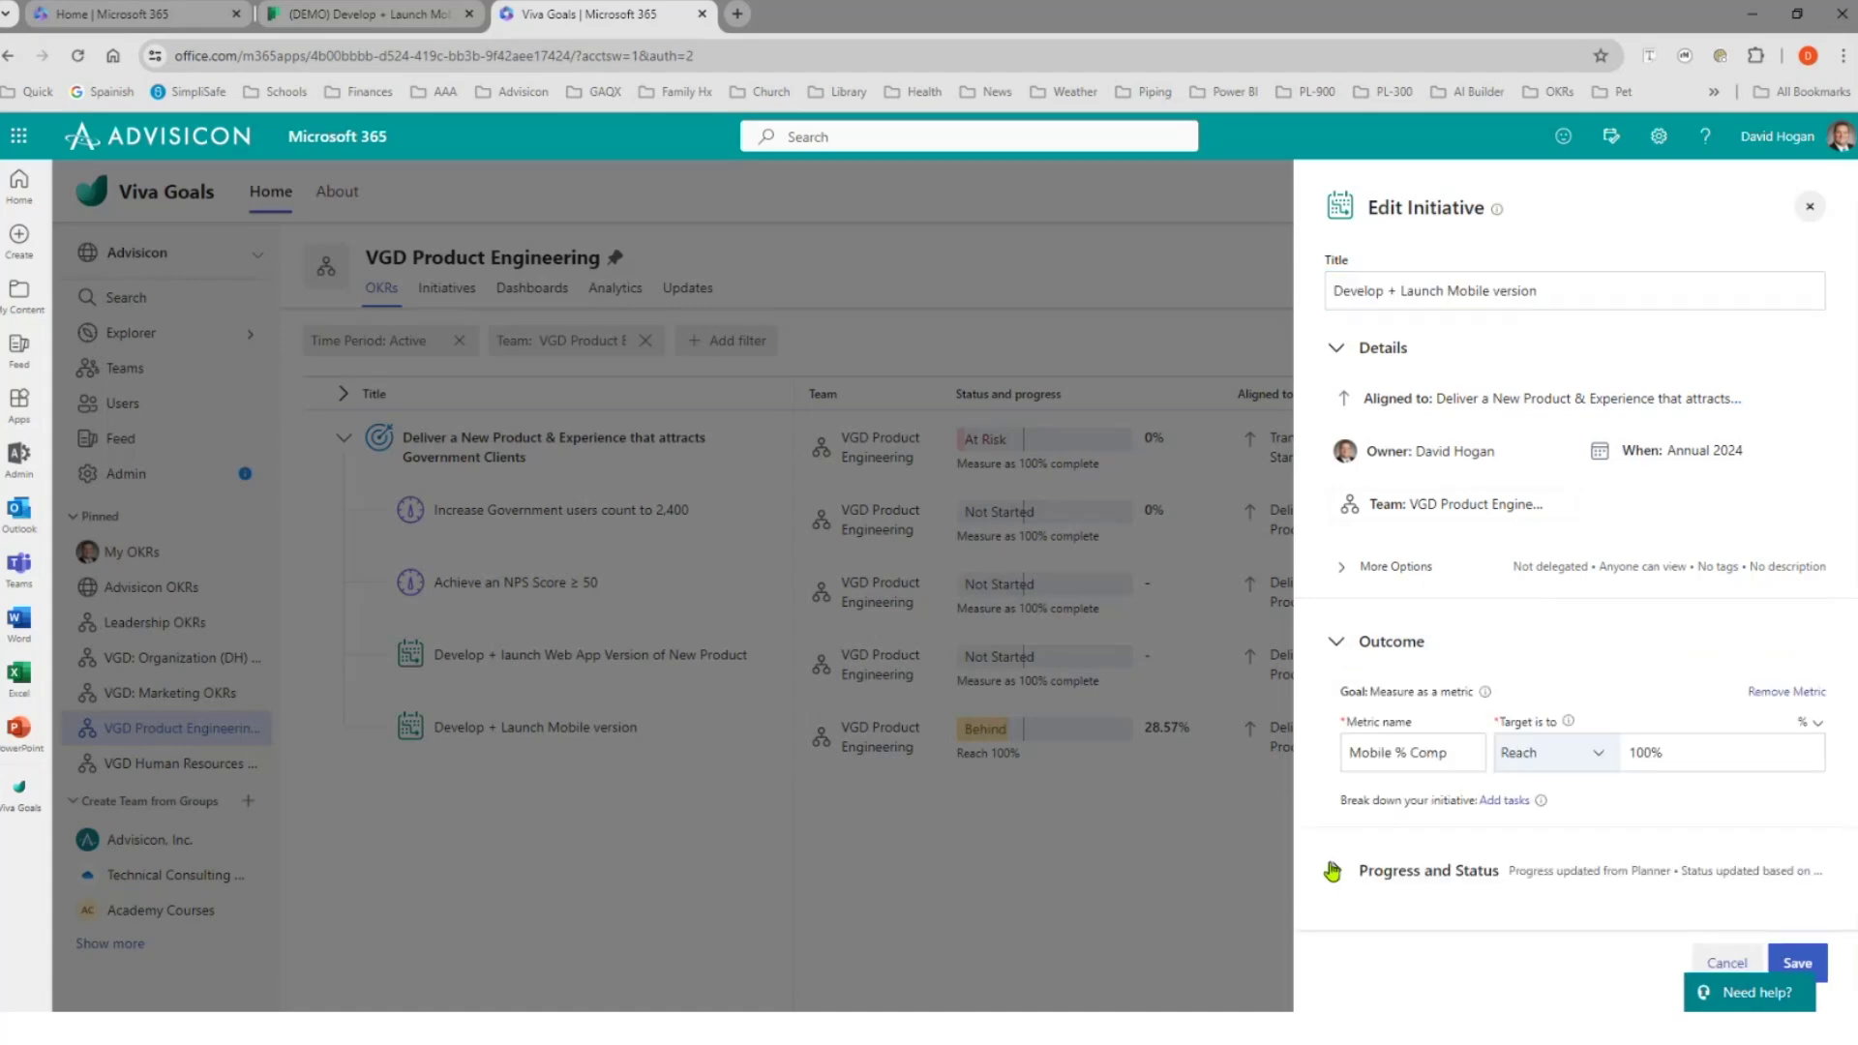
{"action": "left_click", "coordinate": [1335, 870]}
{"action": "scroll", "coordinate": [1577, 536], "scroll_direction": "down", "scroll_amount": 3}
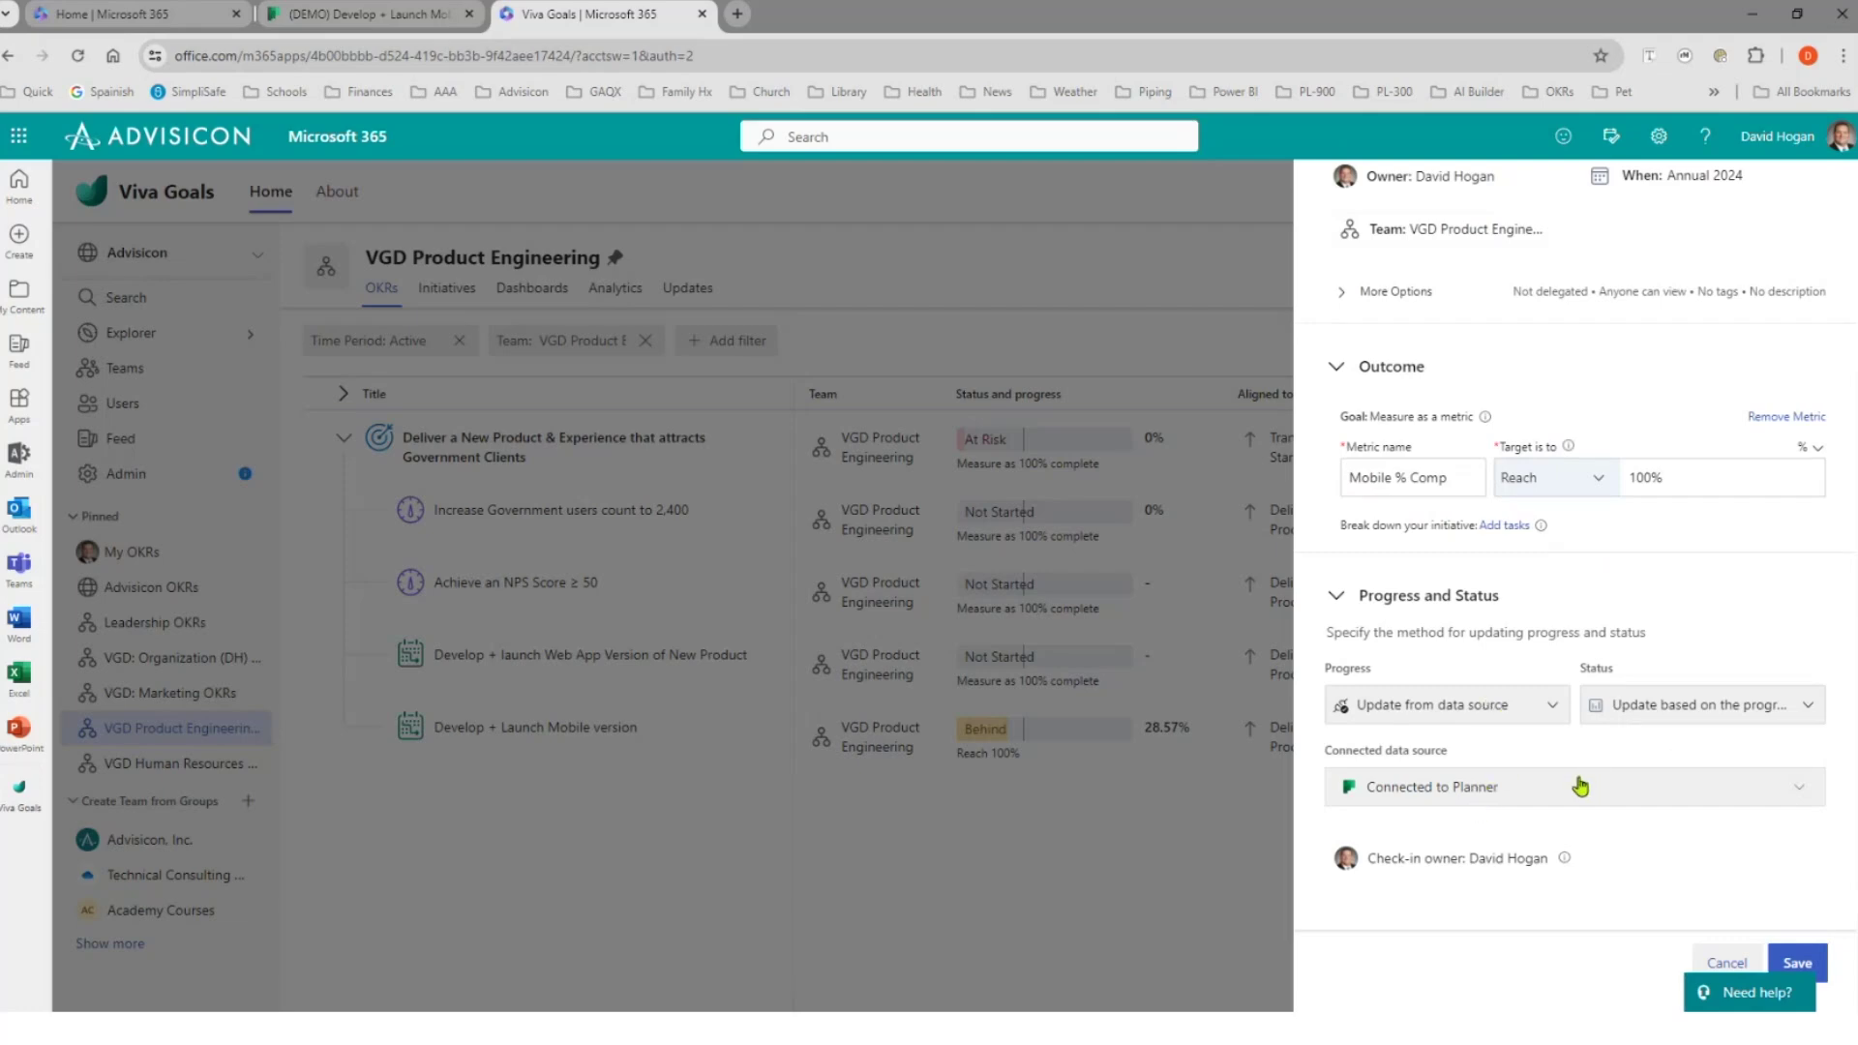
{"action": "mouse_move", "coordinate": [1580, 784]}
{"action": "left_click", "coordinate": [1670, 731]}
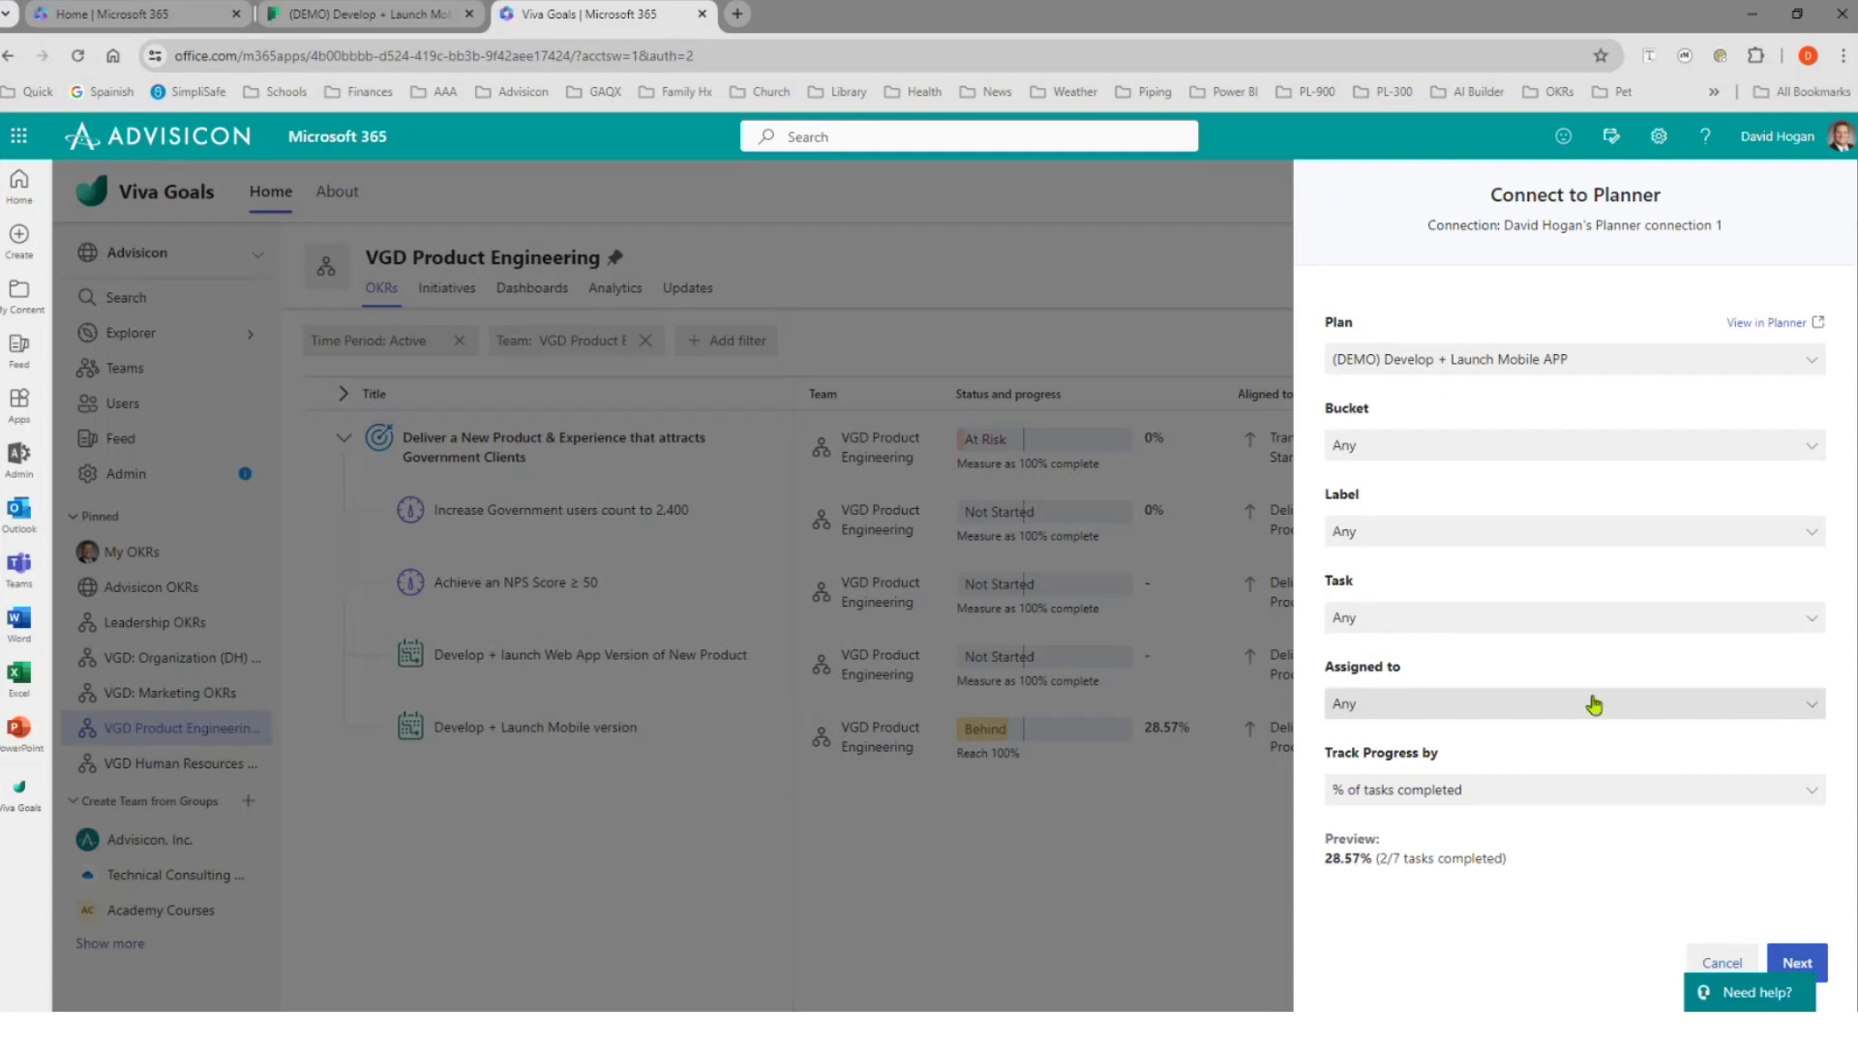
- Track the Train 12 CSRs task by % of checklist items completed and save the initiative
{"action": "left_click", "coordinate": [1811, 625]}
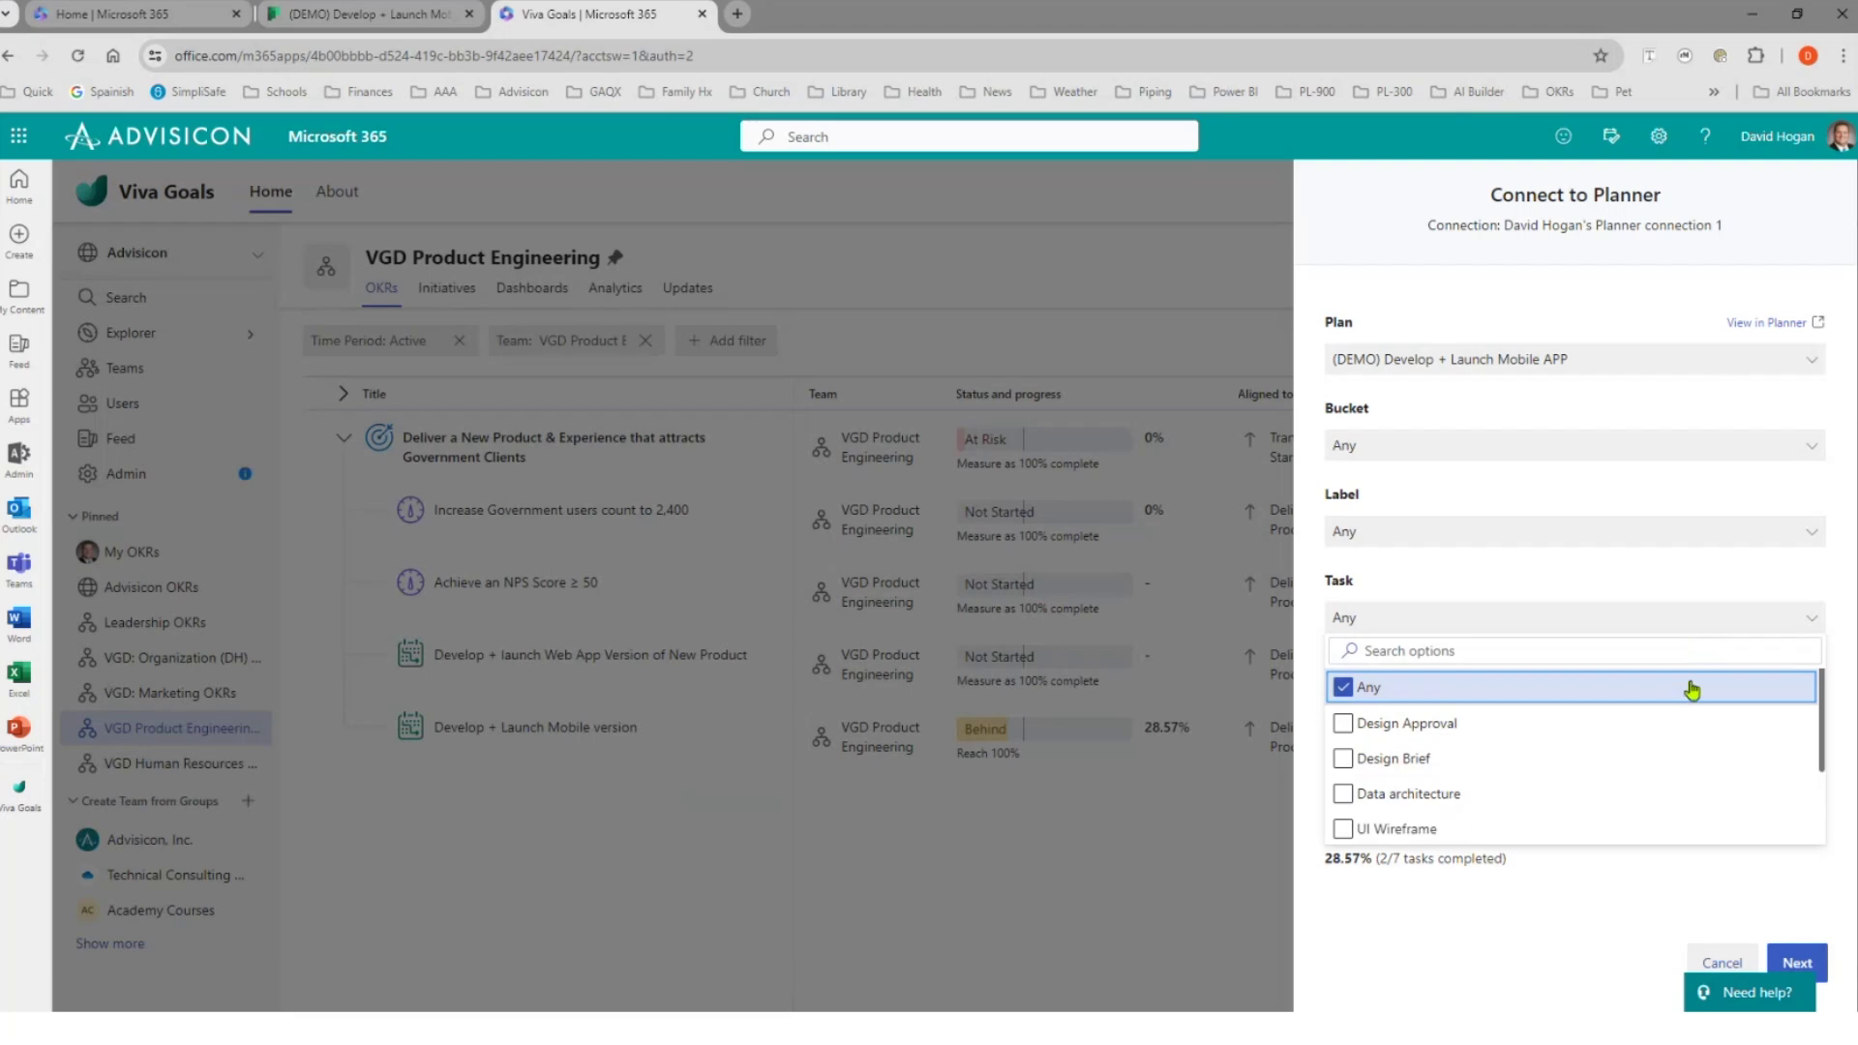
{"action": "scroll", "coordinate": [1691, 690], "scroll_direction": "down", "scroll_amount": 2}
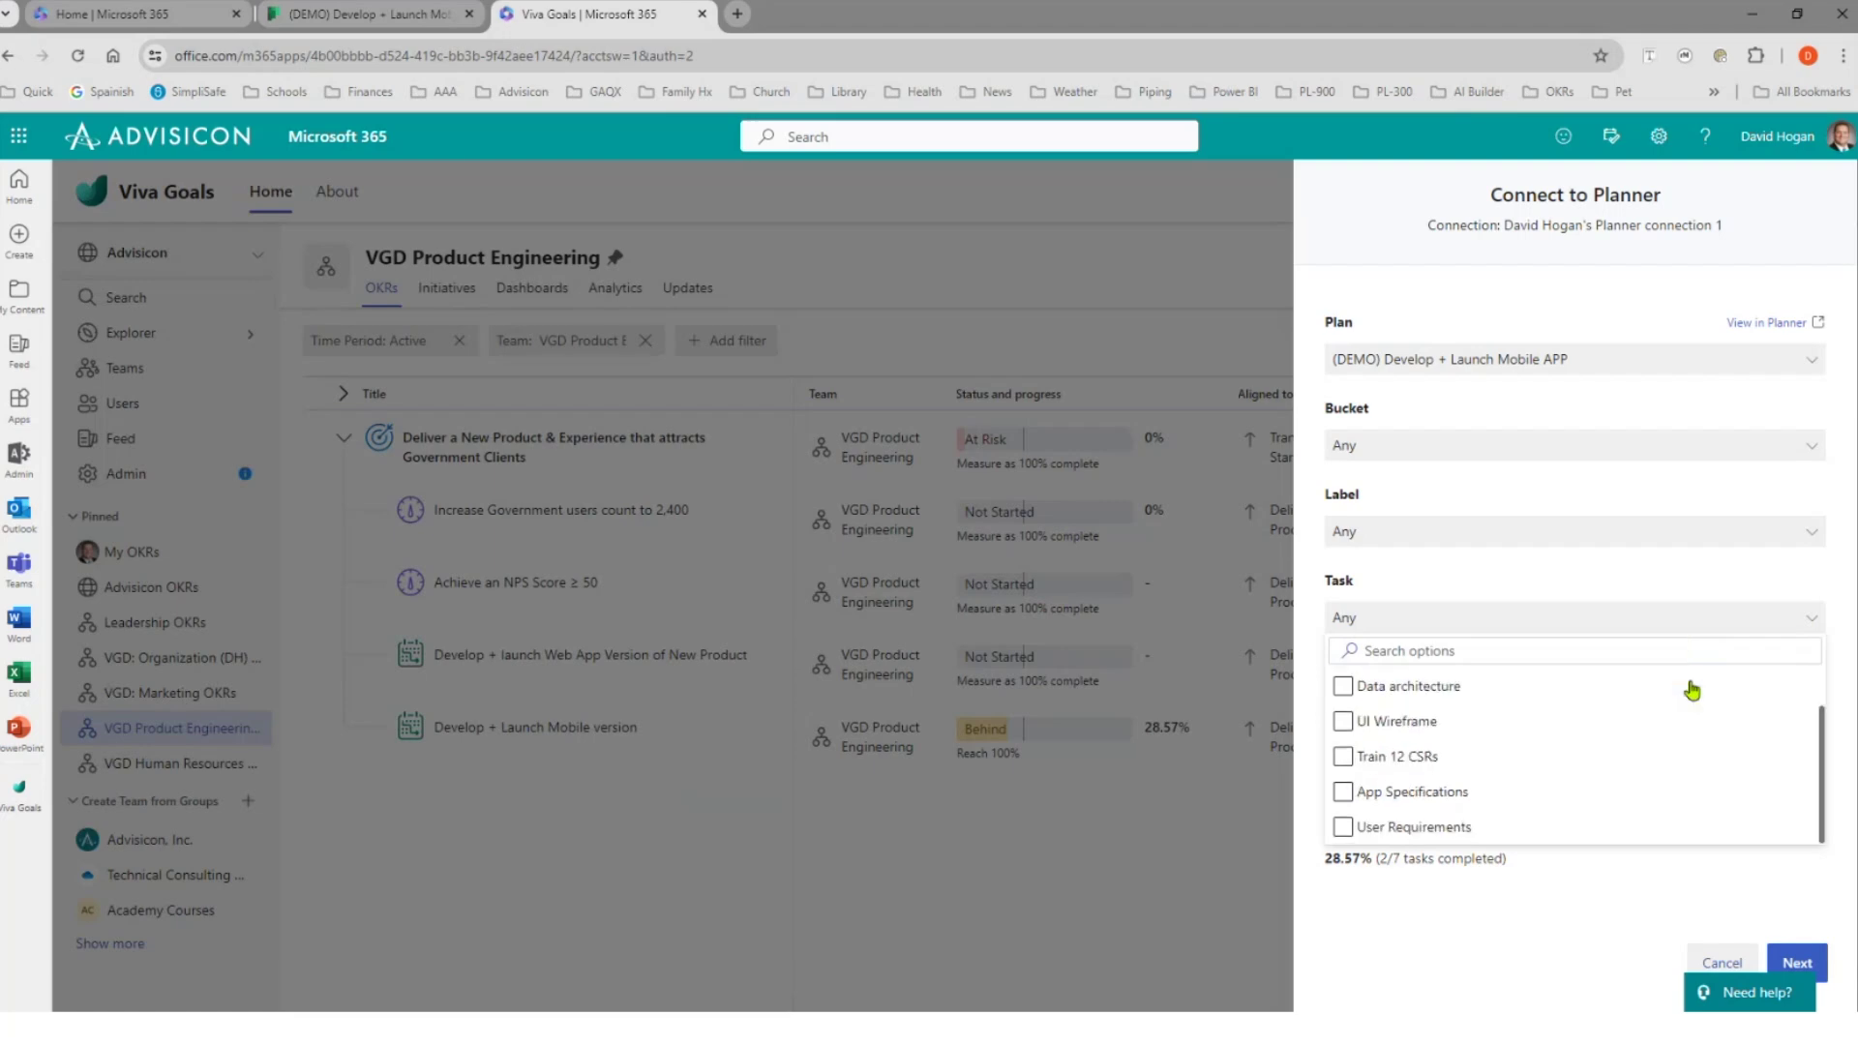
{"action": "left_click", "coordinate": [1353, 759]}
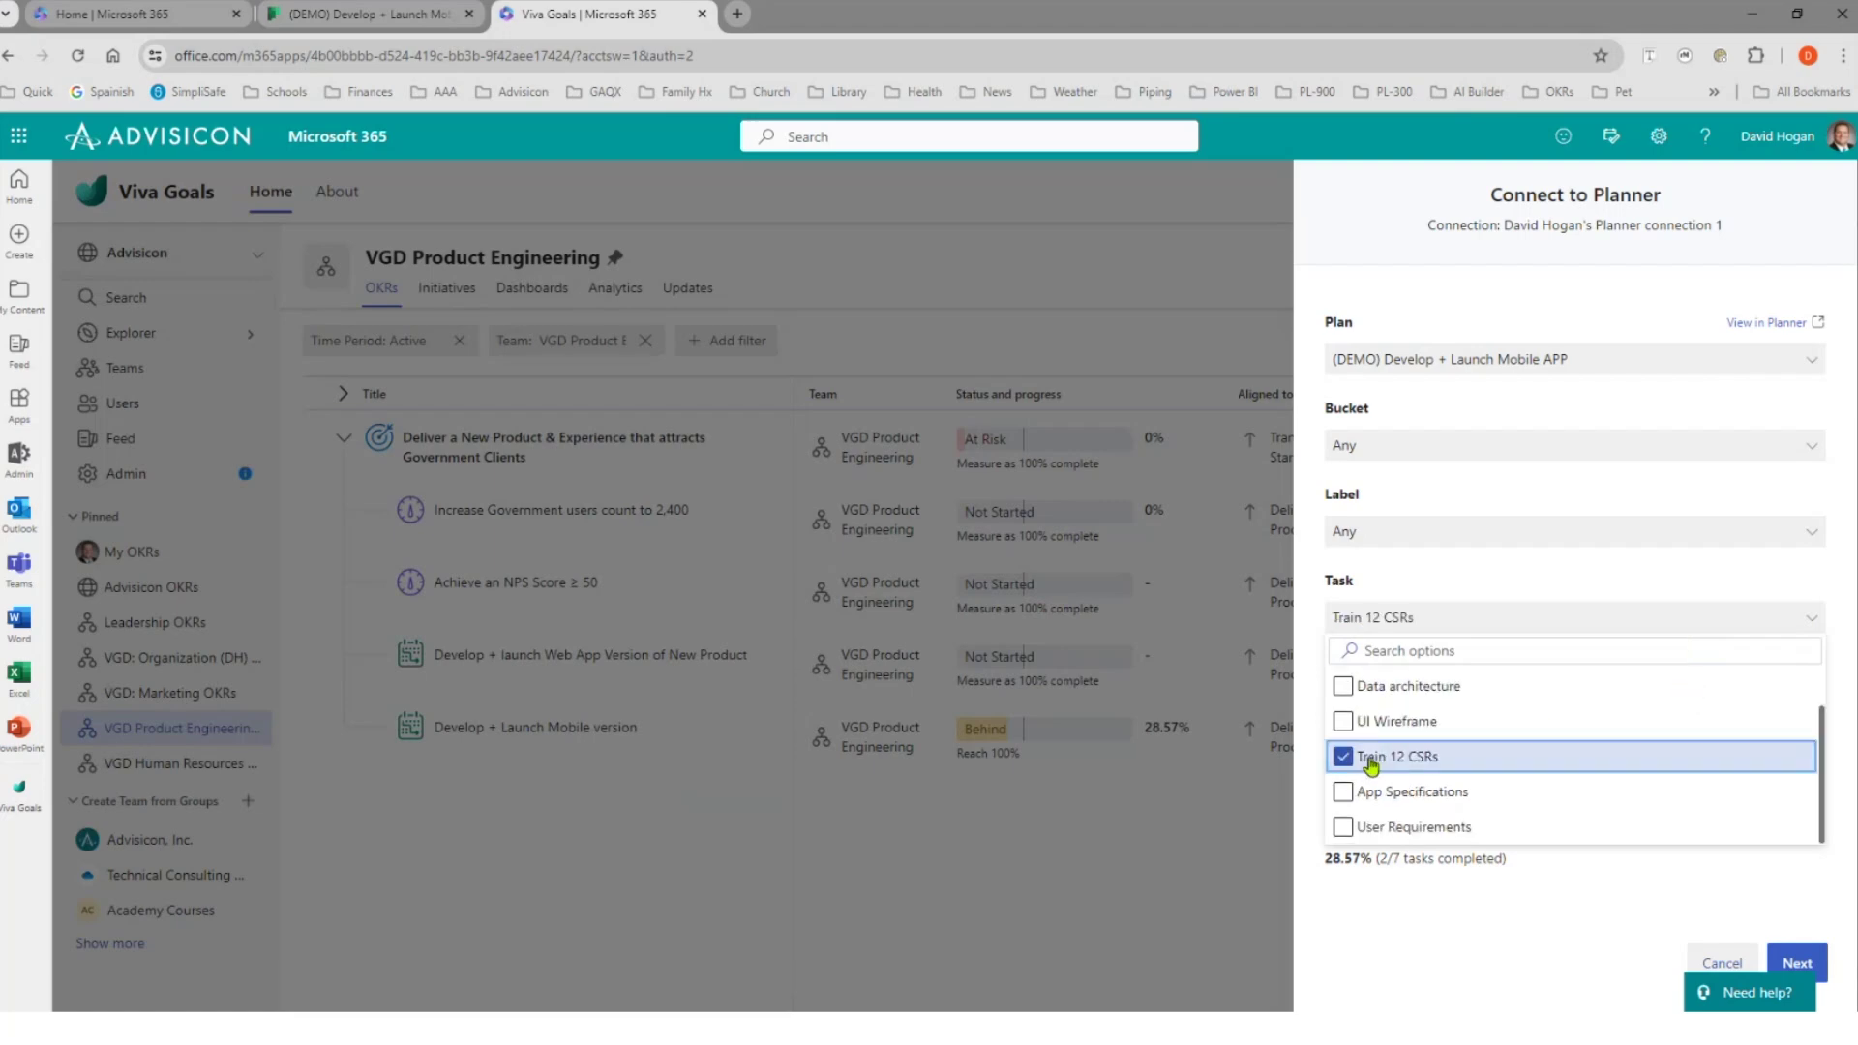
{"action": "left_click", "coordinate": [1704, 889]}
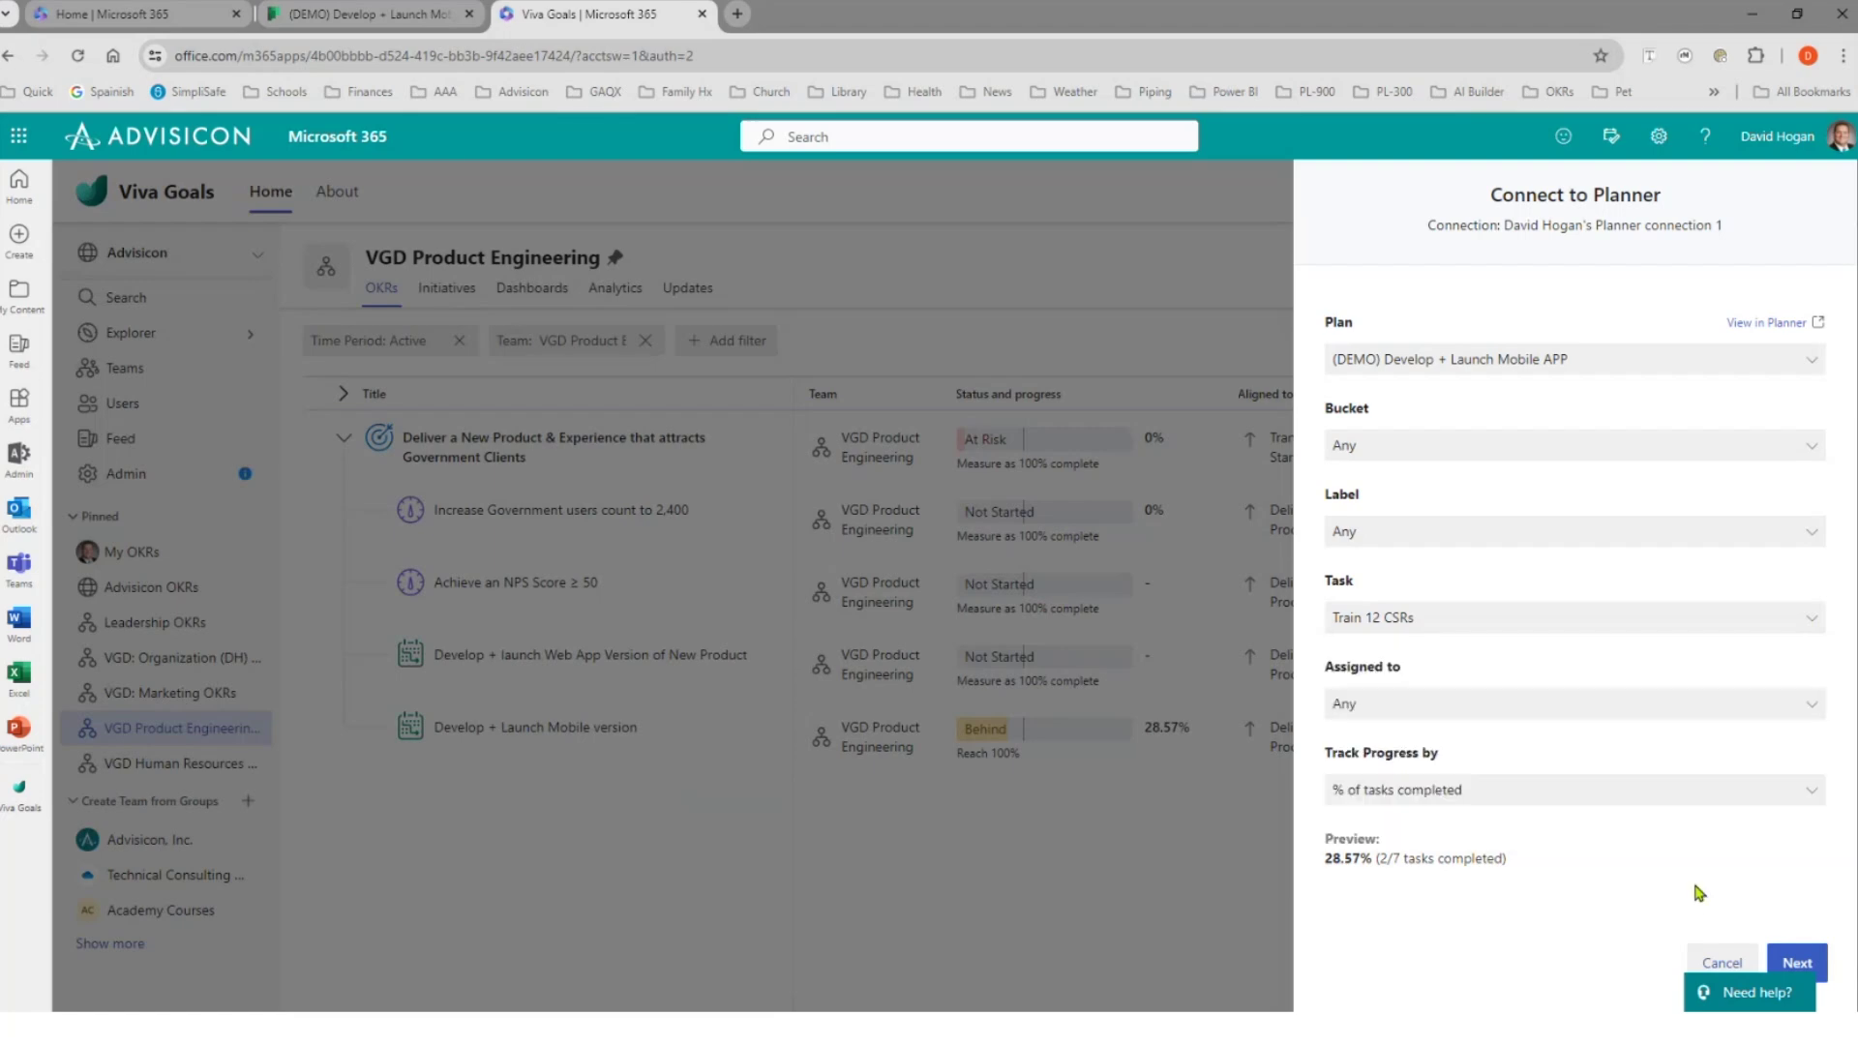
{"action": "left_click", "coordinate": [1547, 796]}
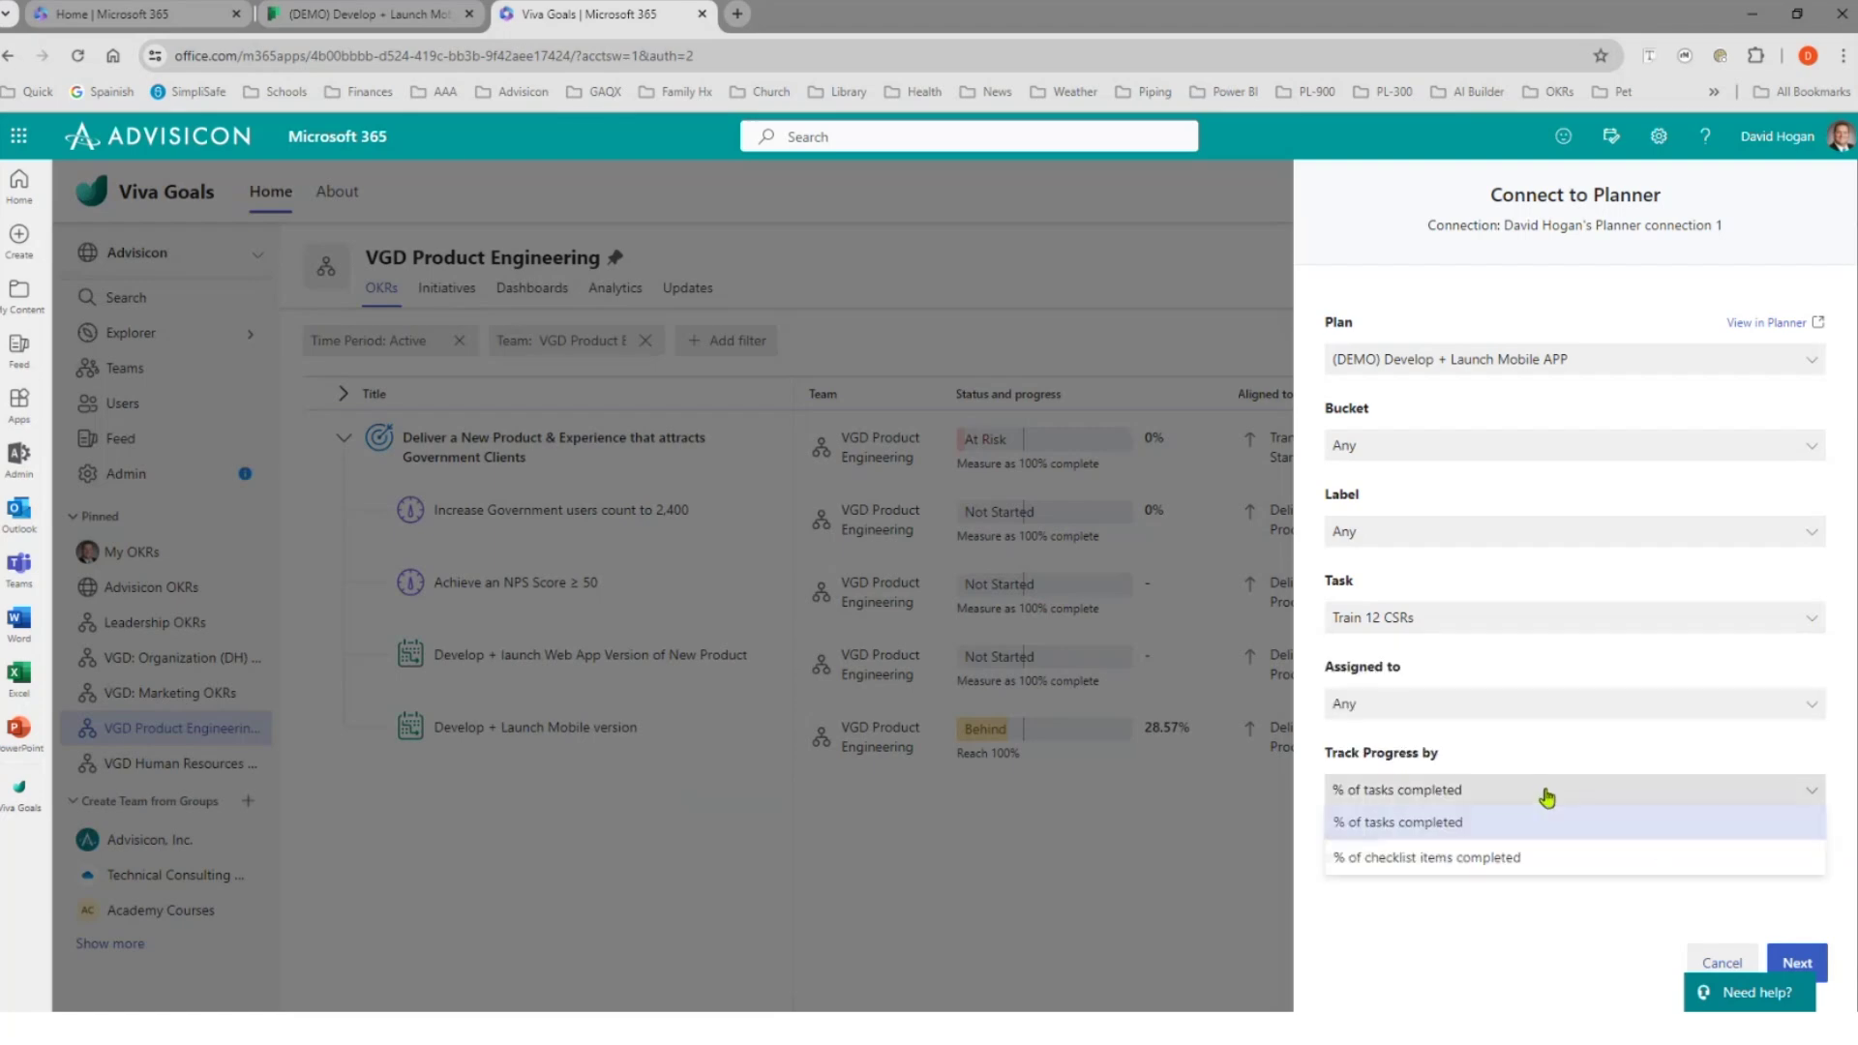
{"action": "left_click", "coordinate": [1455, 859]}
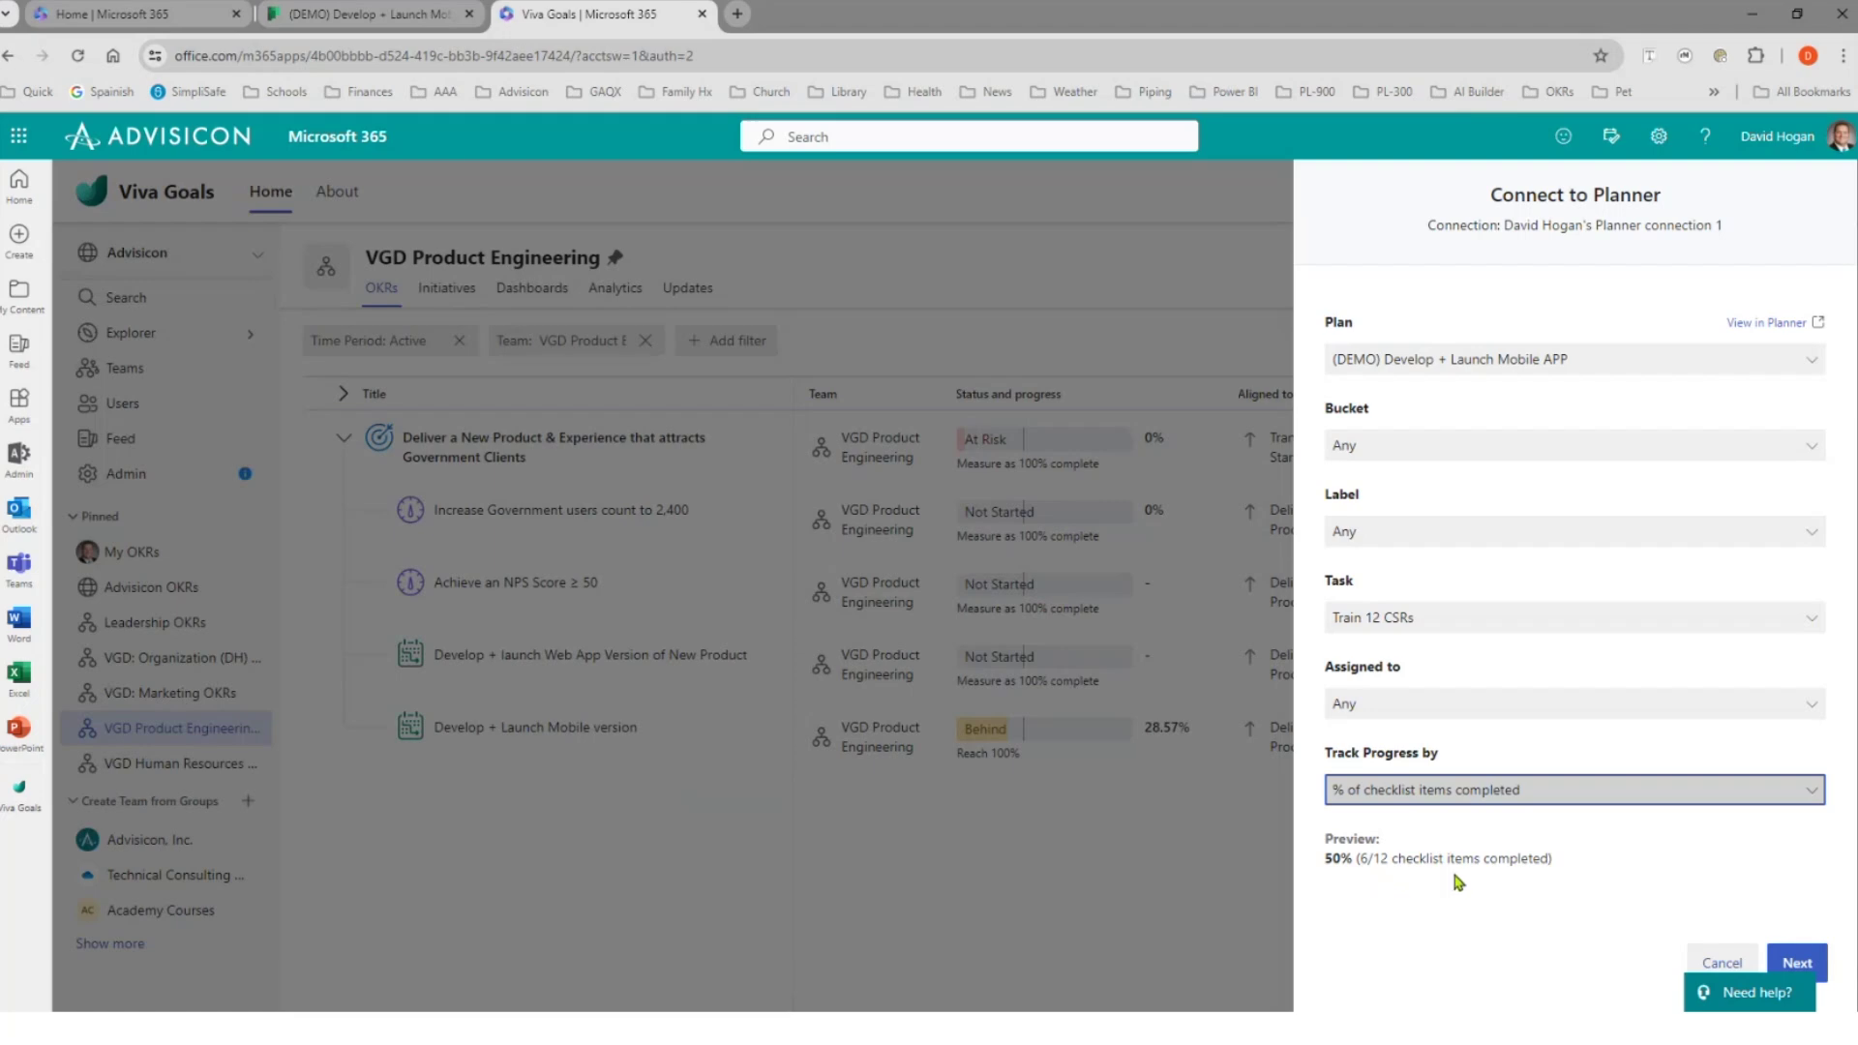
{"action": "left_click", "coordinate": [1801, 961]}
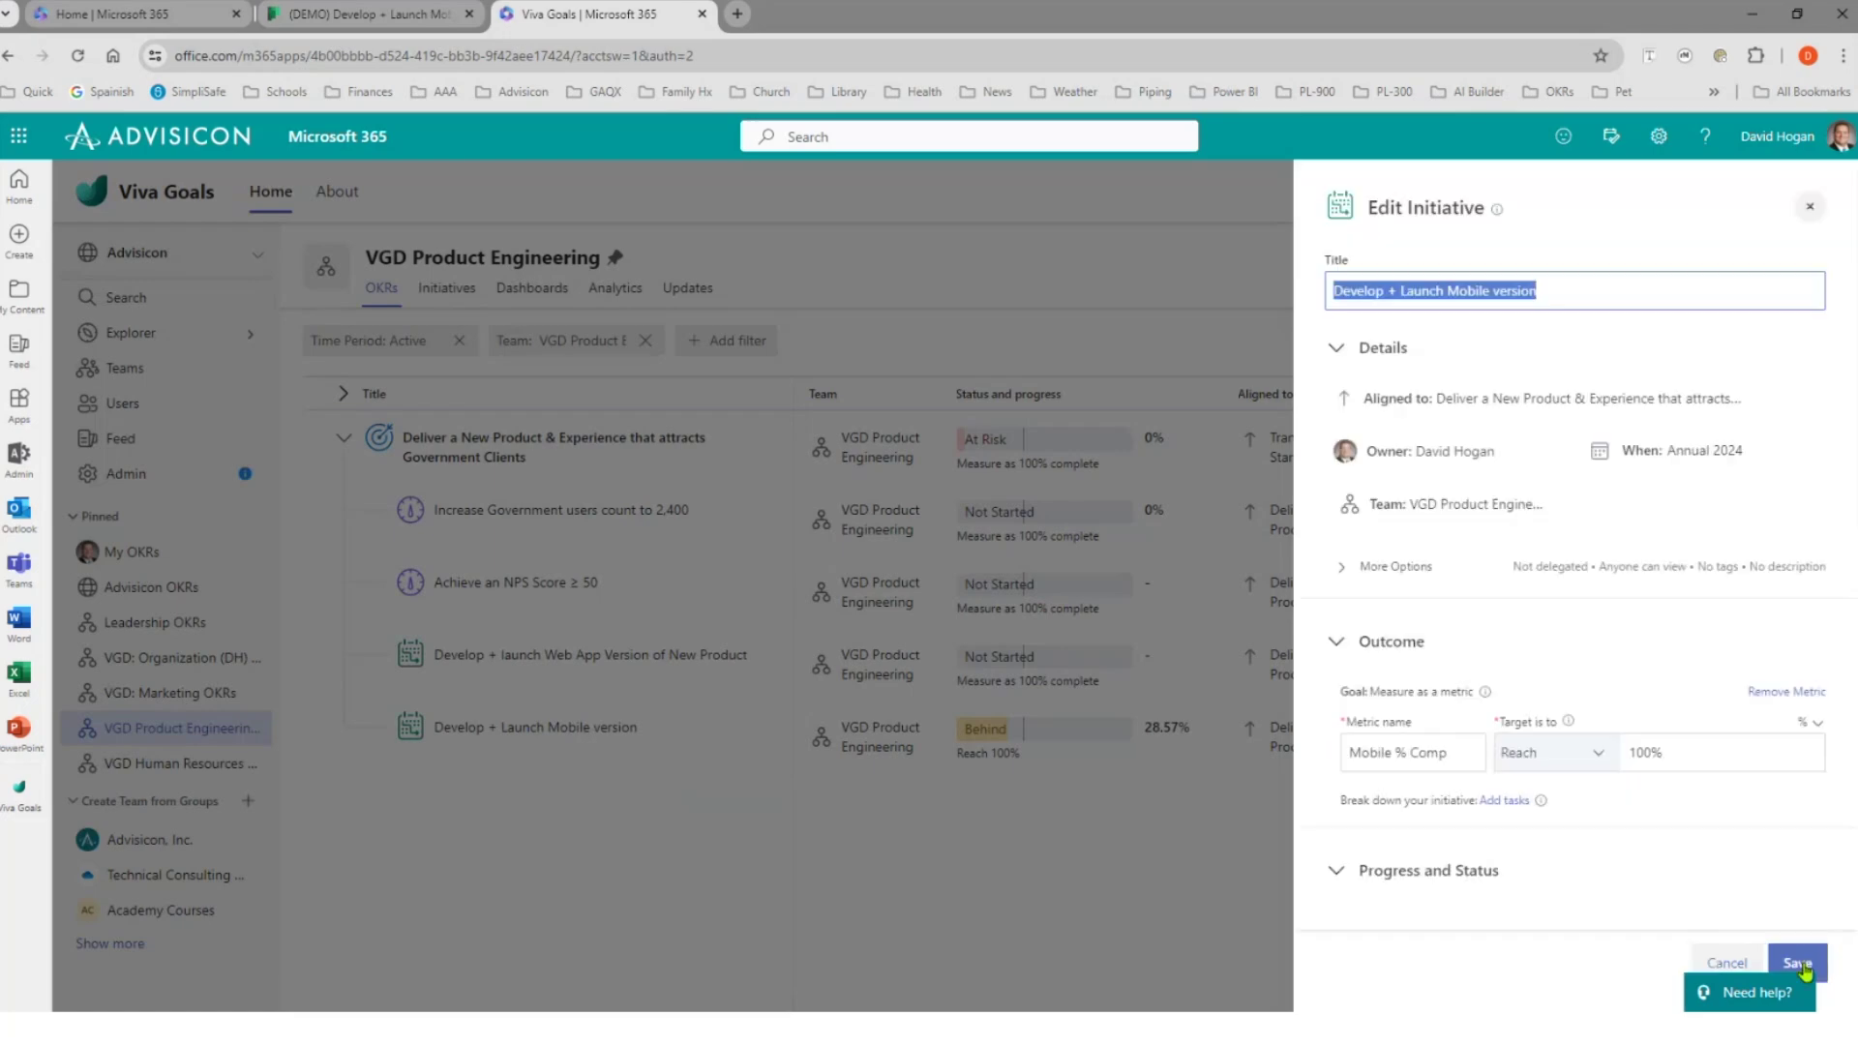
{"action": "left_click", "coordinate": [1800, 964]}
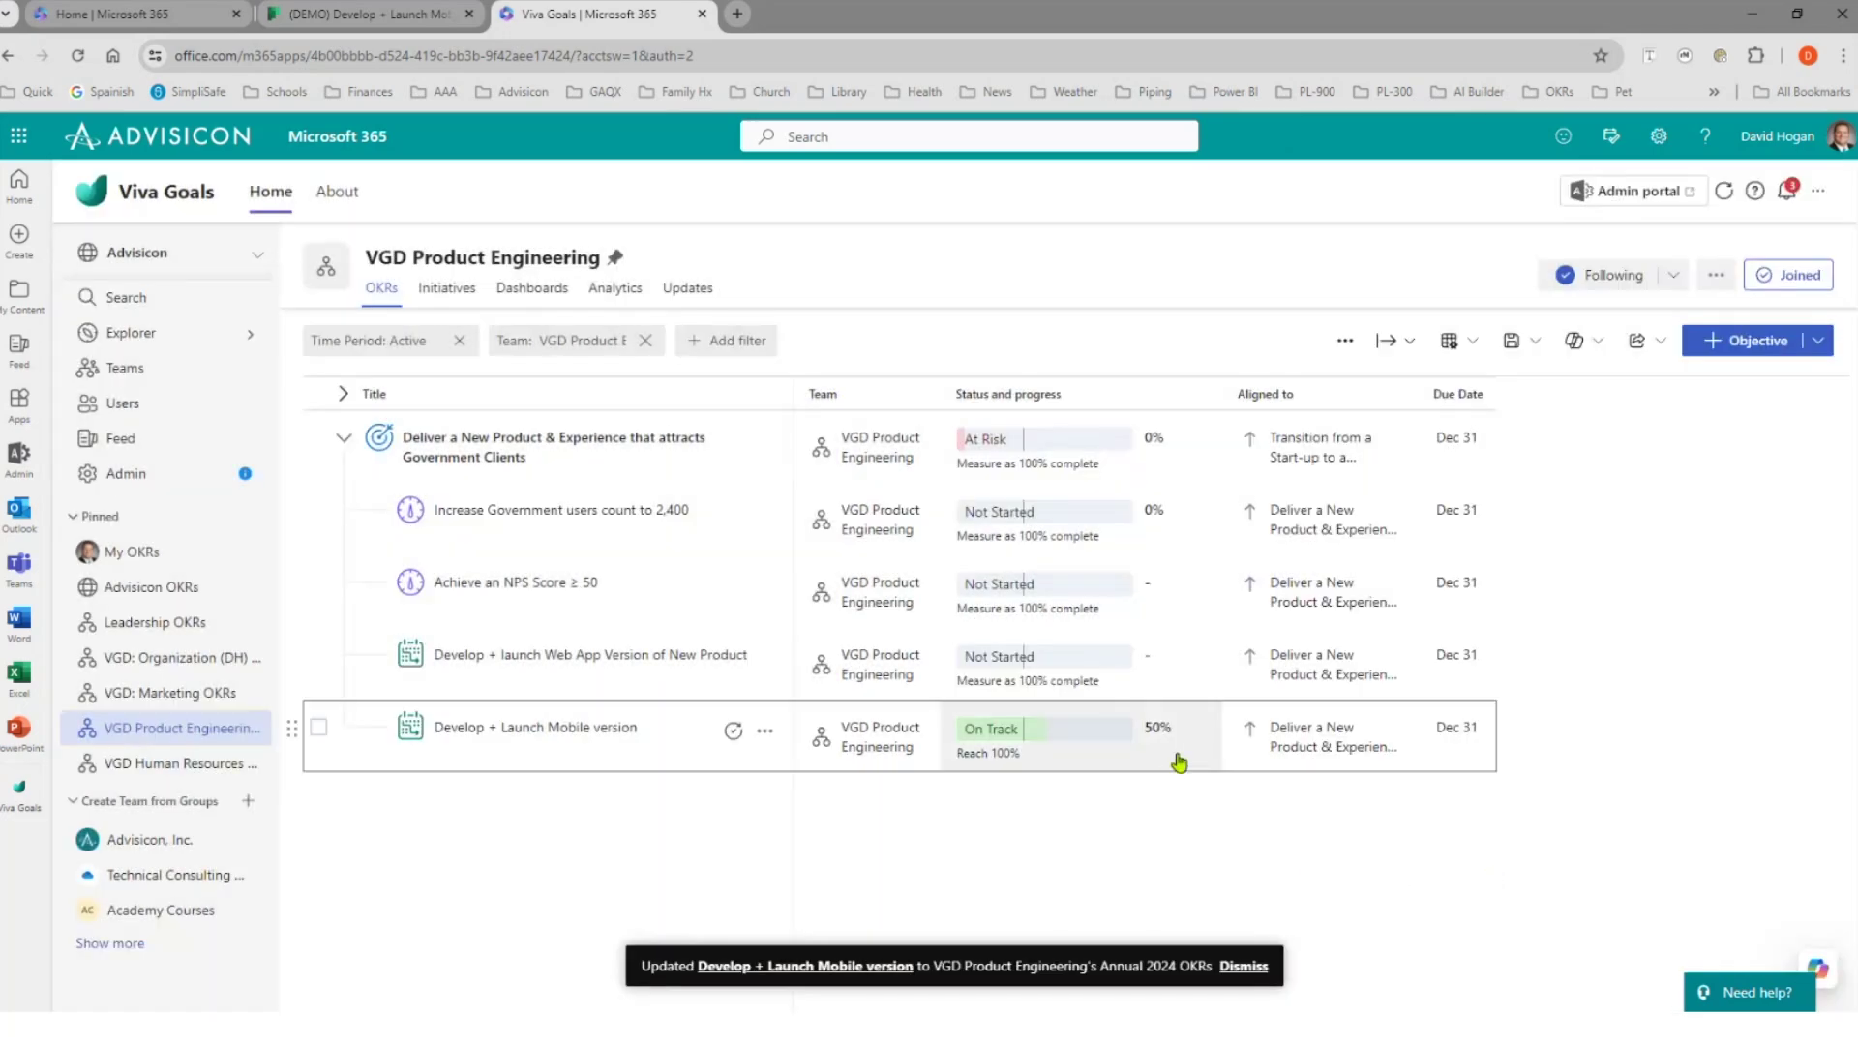
{"action": "mouse_move", "coordinate": [1179, 763]}
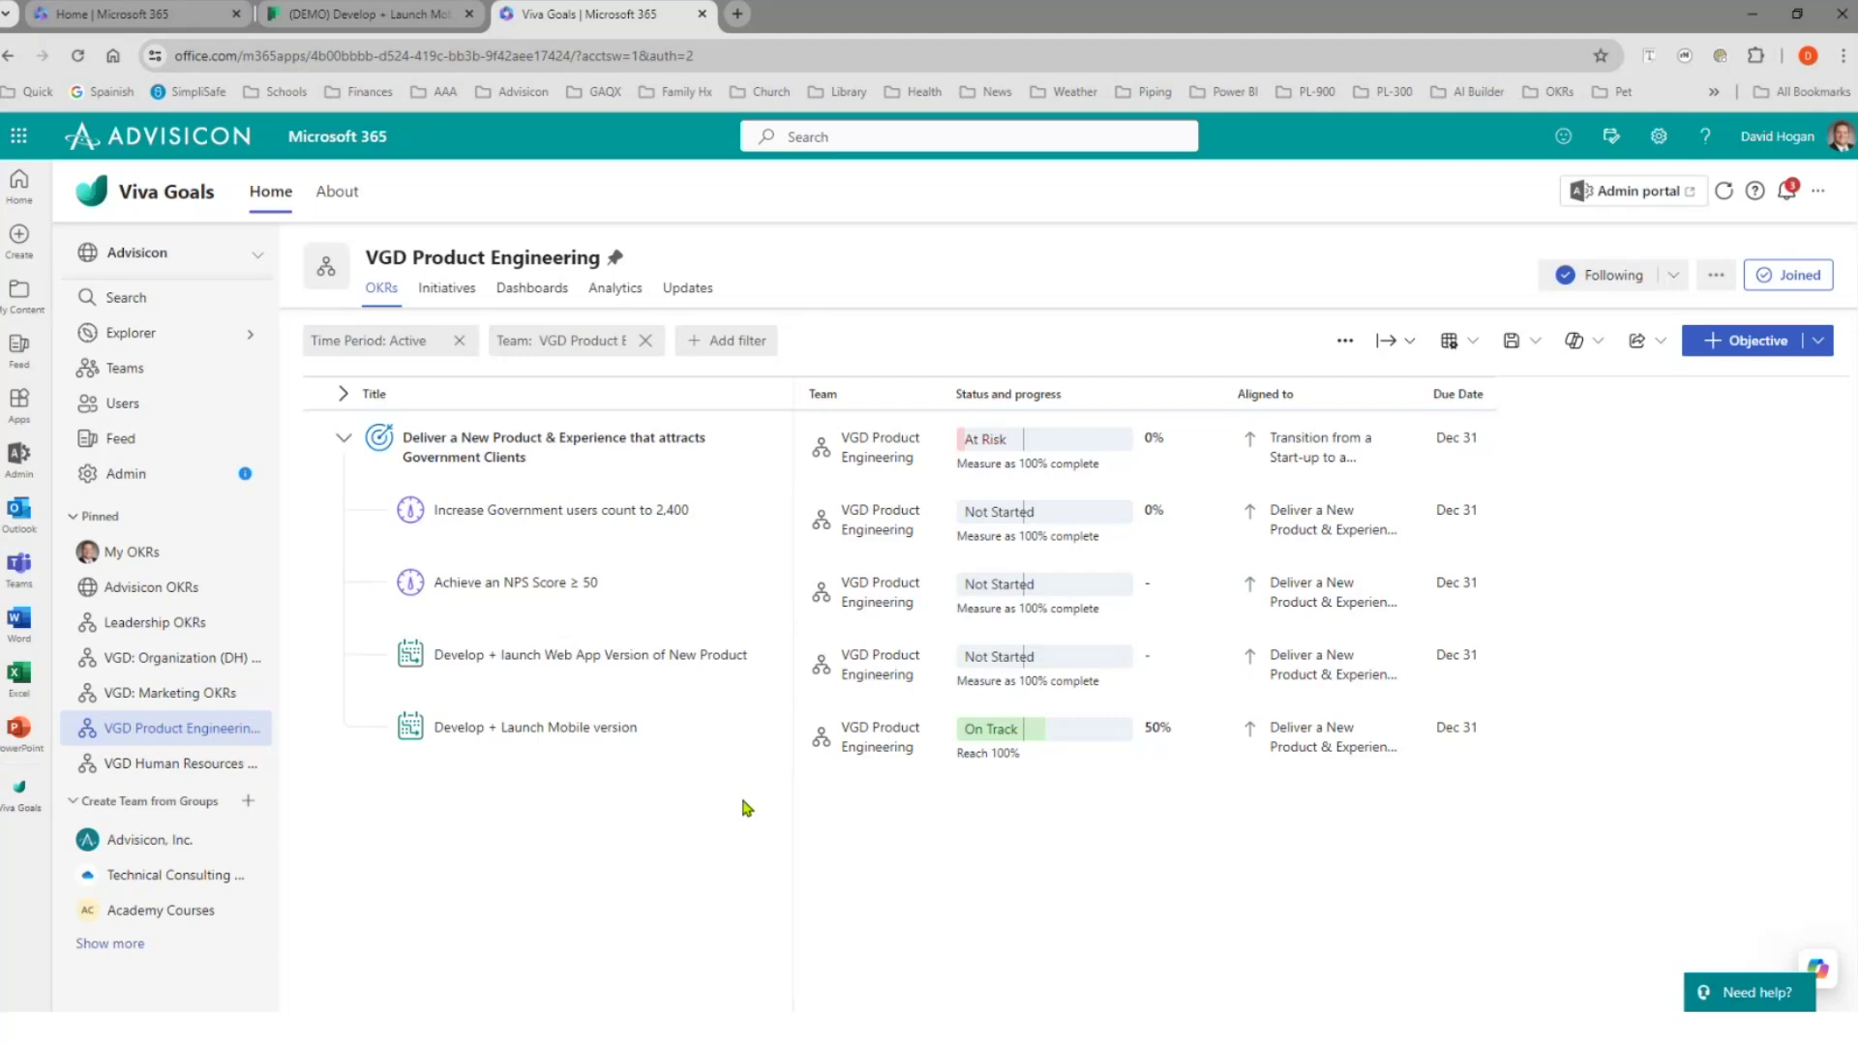
- Open the Government users key result for editing
{"action": "mouse_move", "coordinate": [764, 520]}
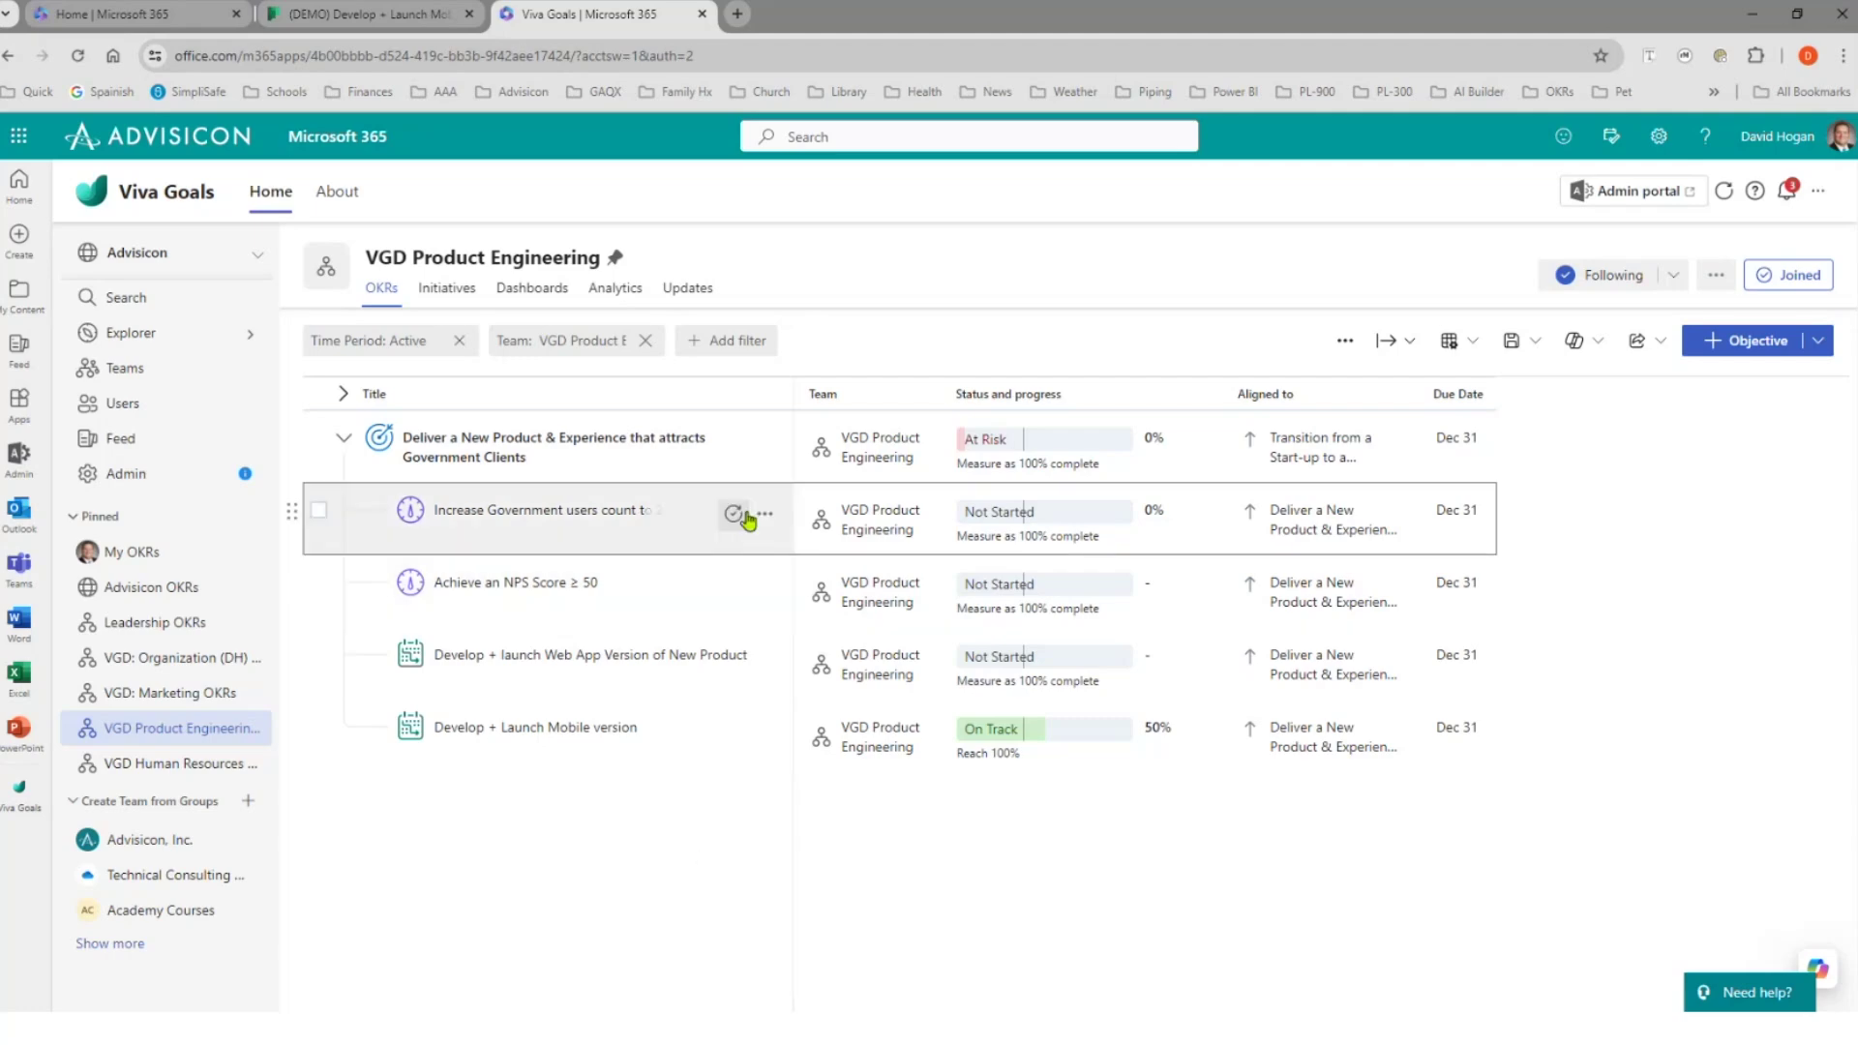
{"action": "left_click", "coordinate": [763, 517]}
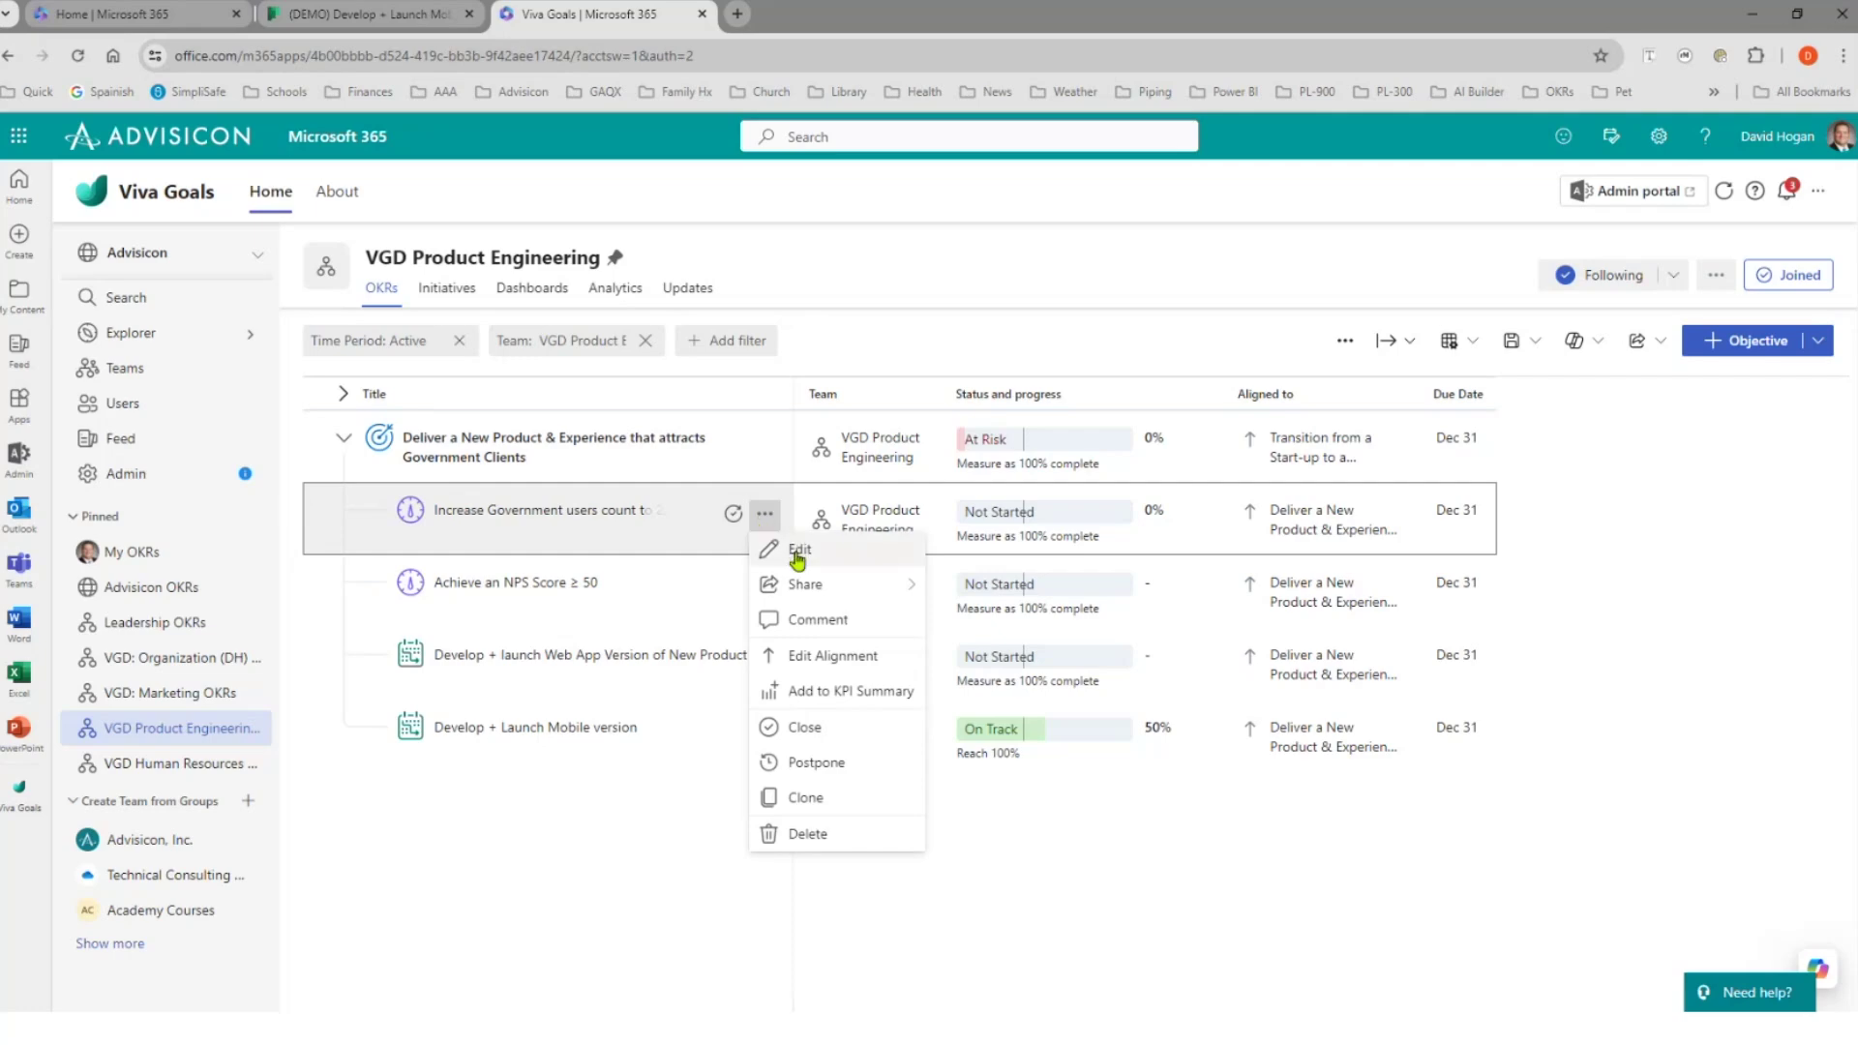
{"action": "left_click", "coordinate": [798, 554]}
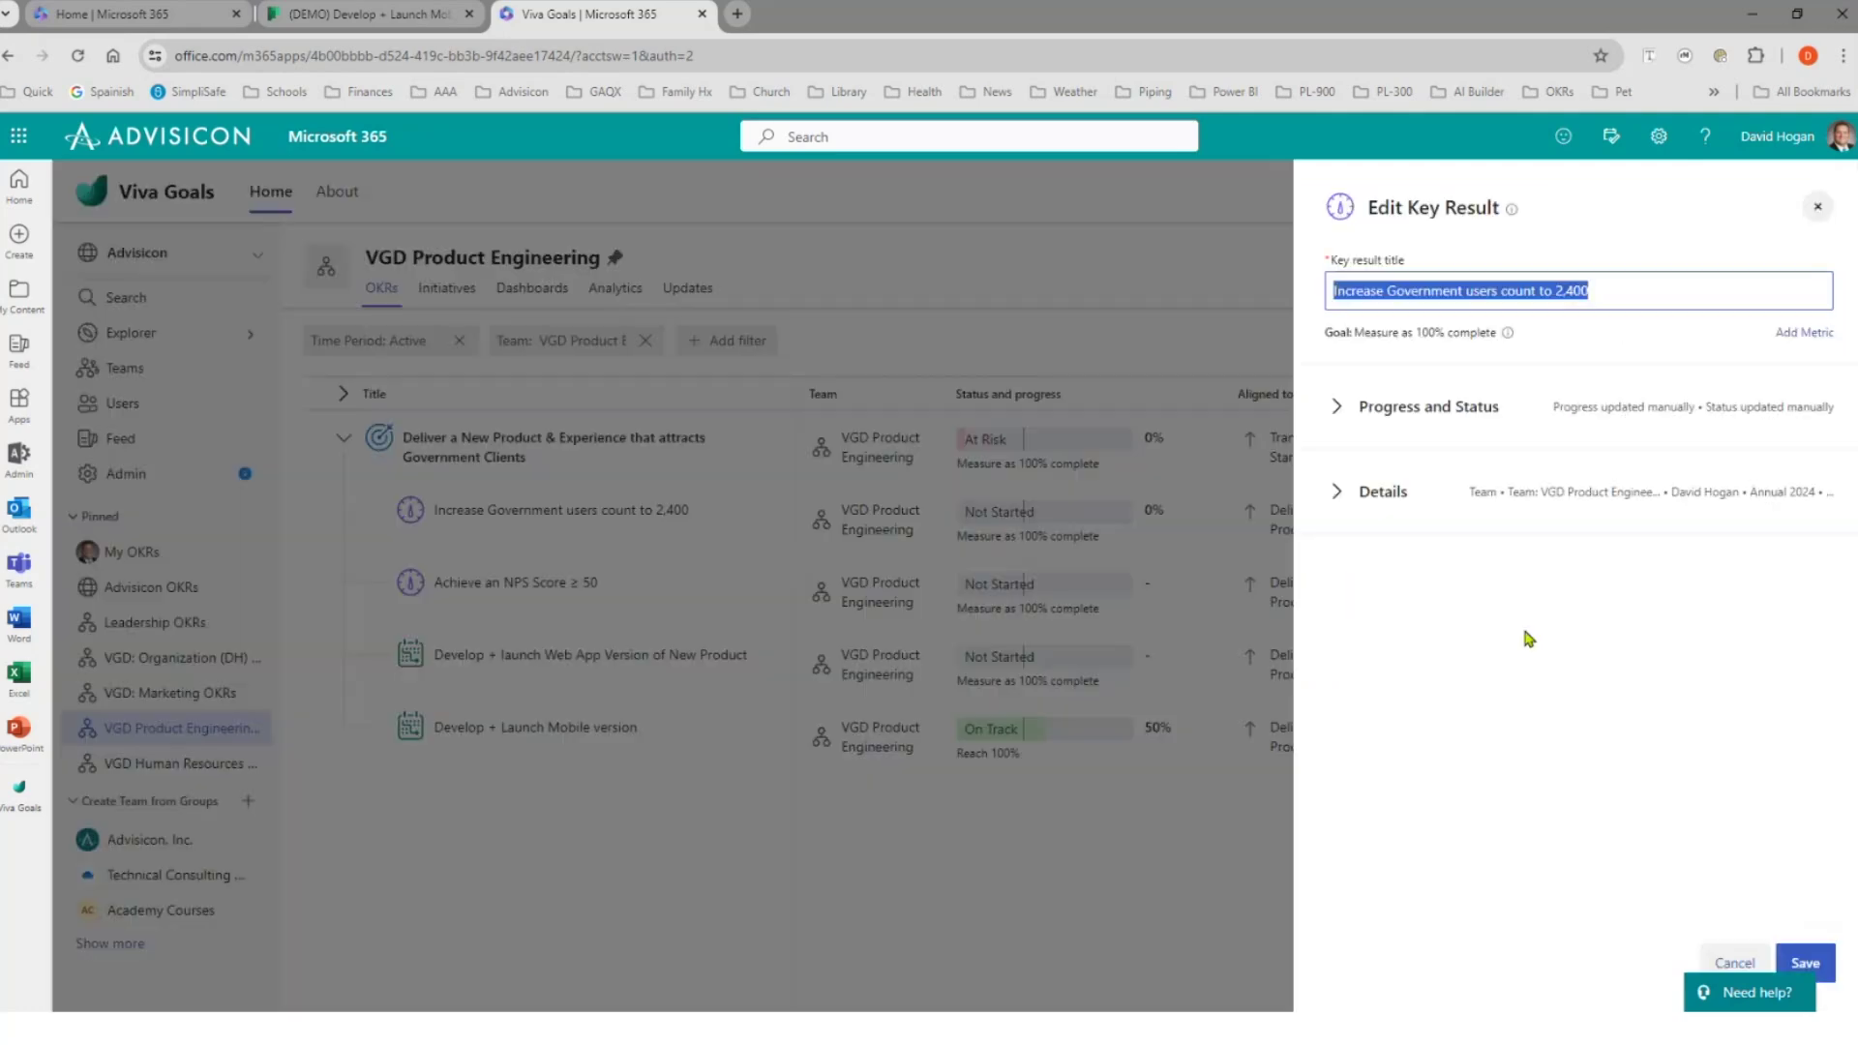
- Add a Govt Users metric reaching 2400 and choose Power BI as the progress source
{"action": "left_click", "coordinate": [1798, 332]}
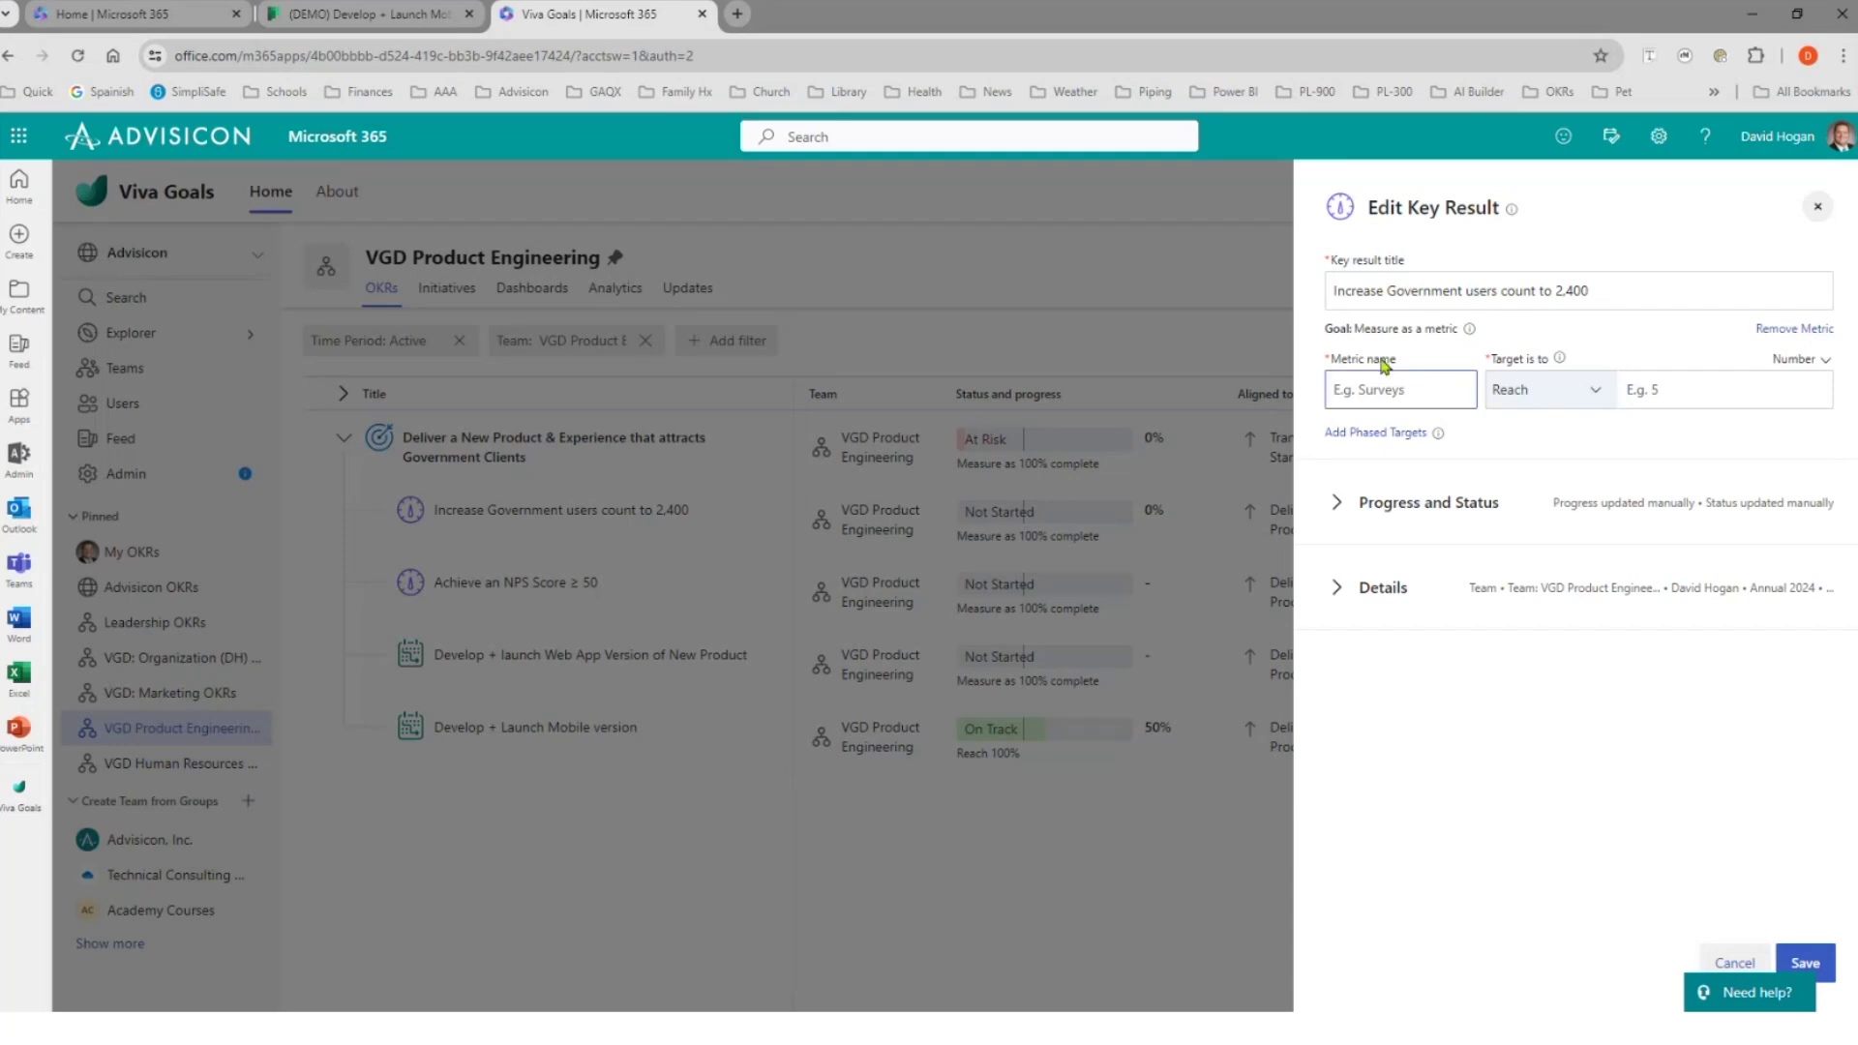
{"action": "type", "text": "Govt Users"}
{"action": "left_click", "coordinate": [1659, 392]}
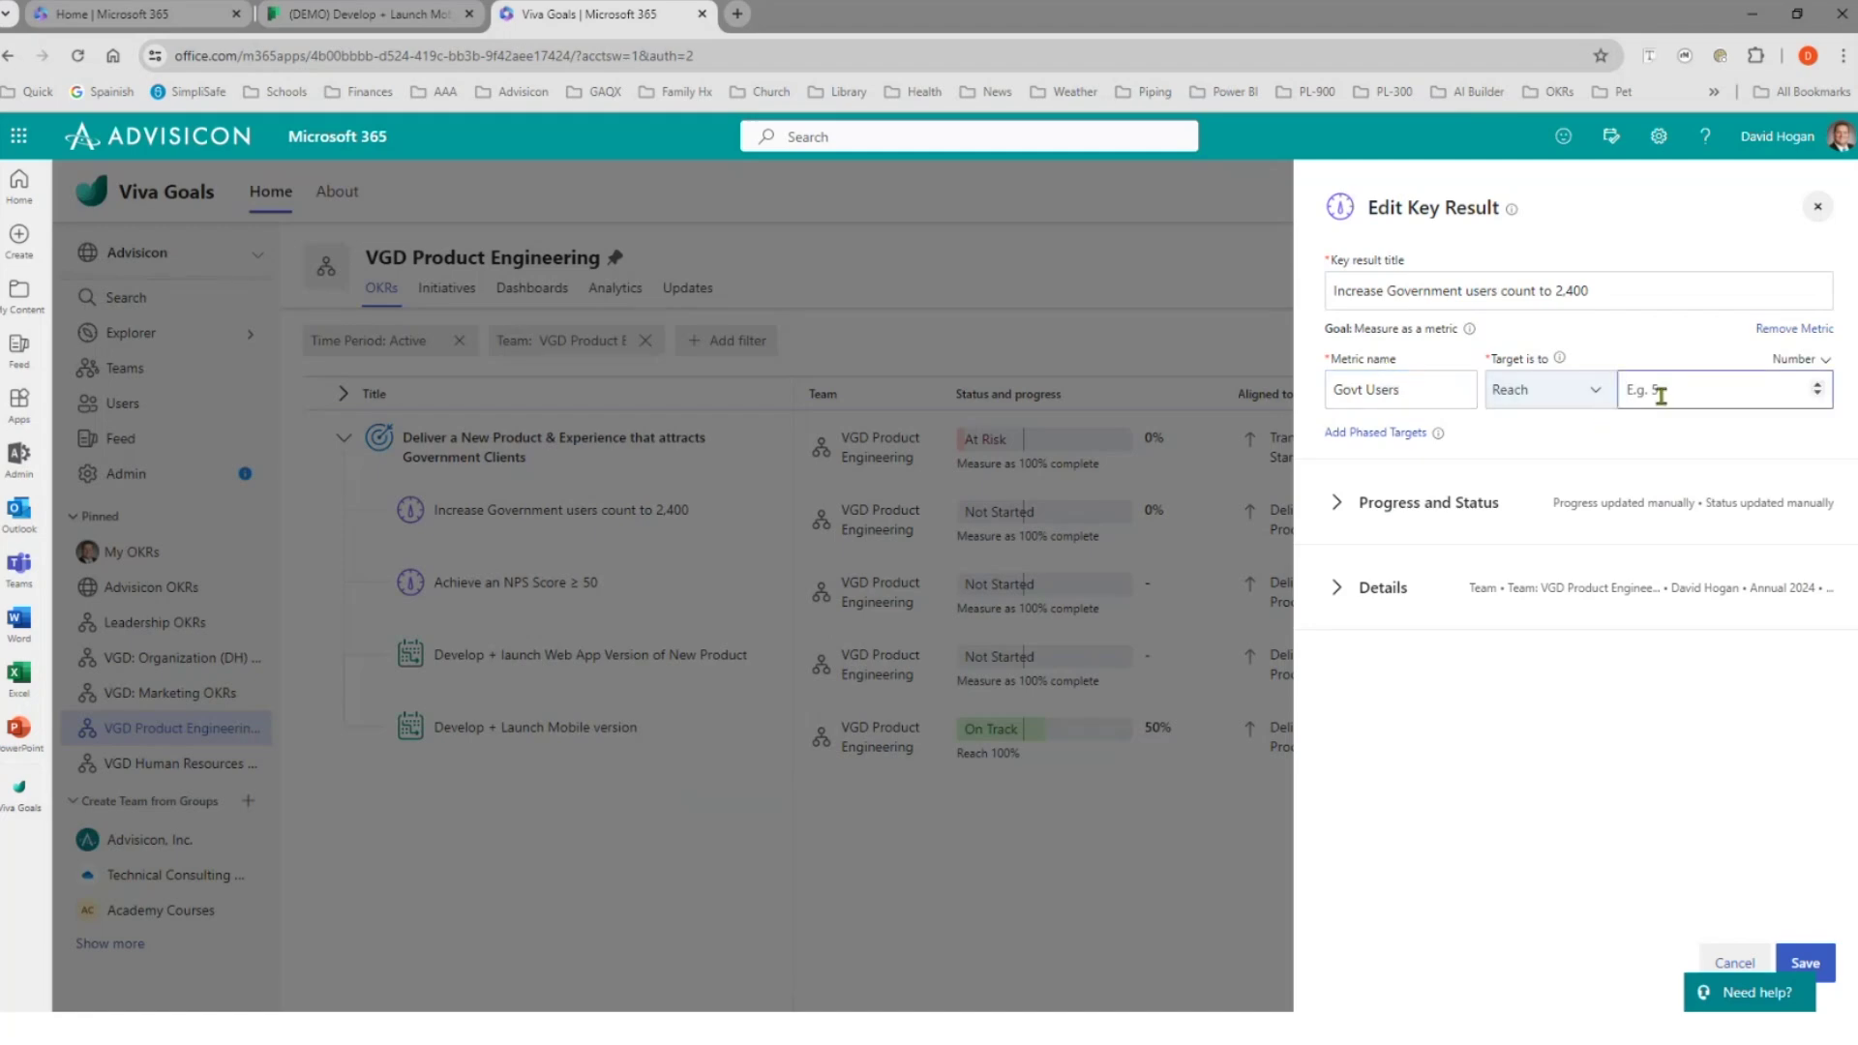
{"action": "type", "text": "2400"}
{"action": "left_click", "coordinate": [1654, 447]}
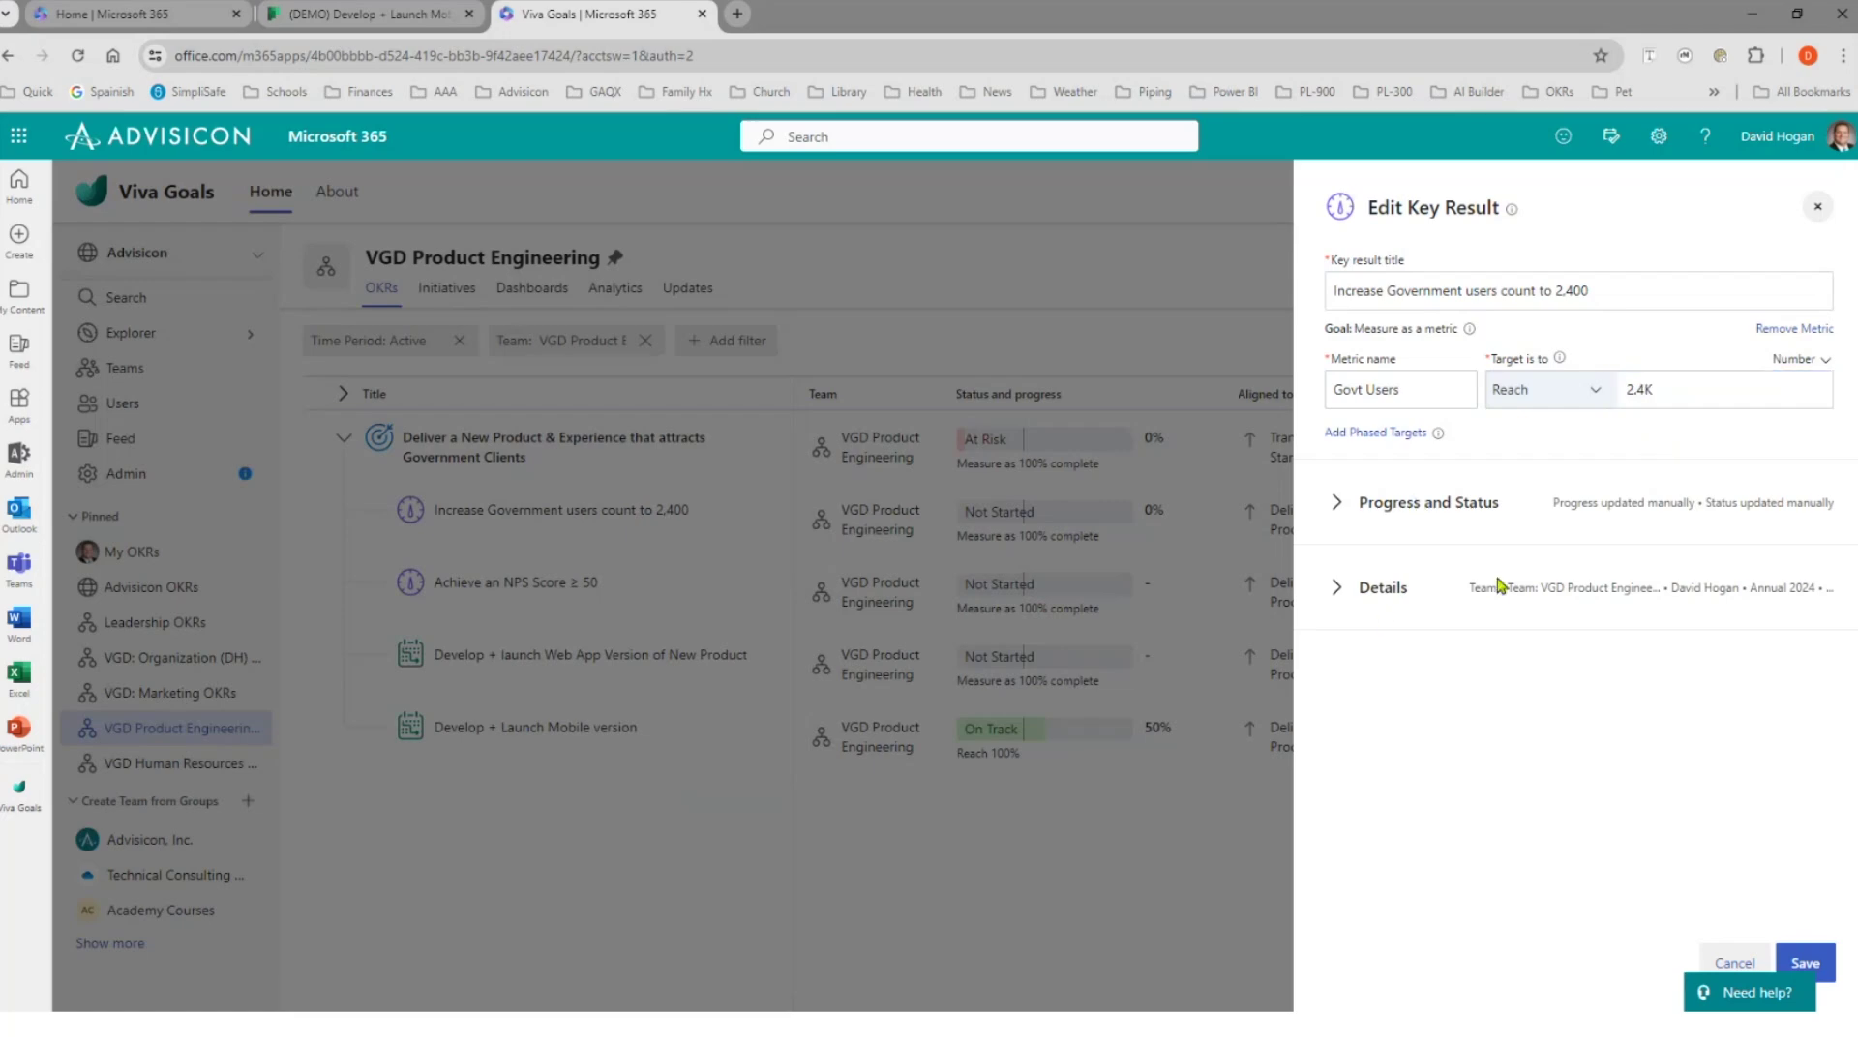
{"action": "left_click", "coordinate": [1332, 507]}
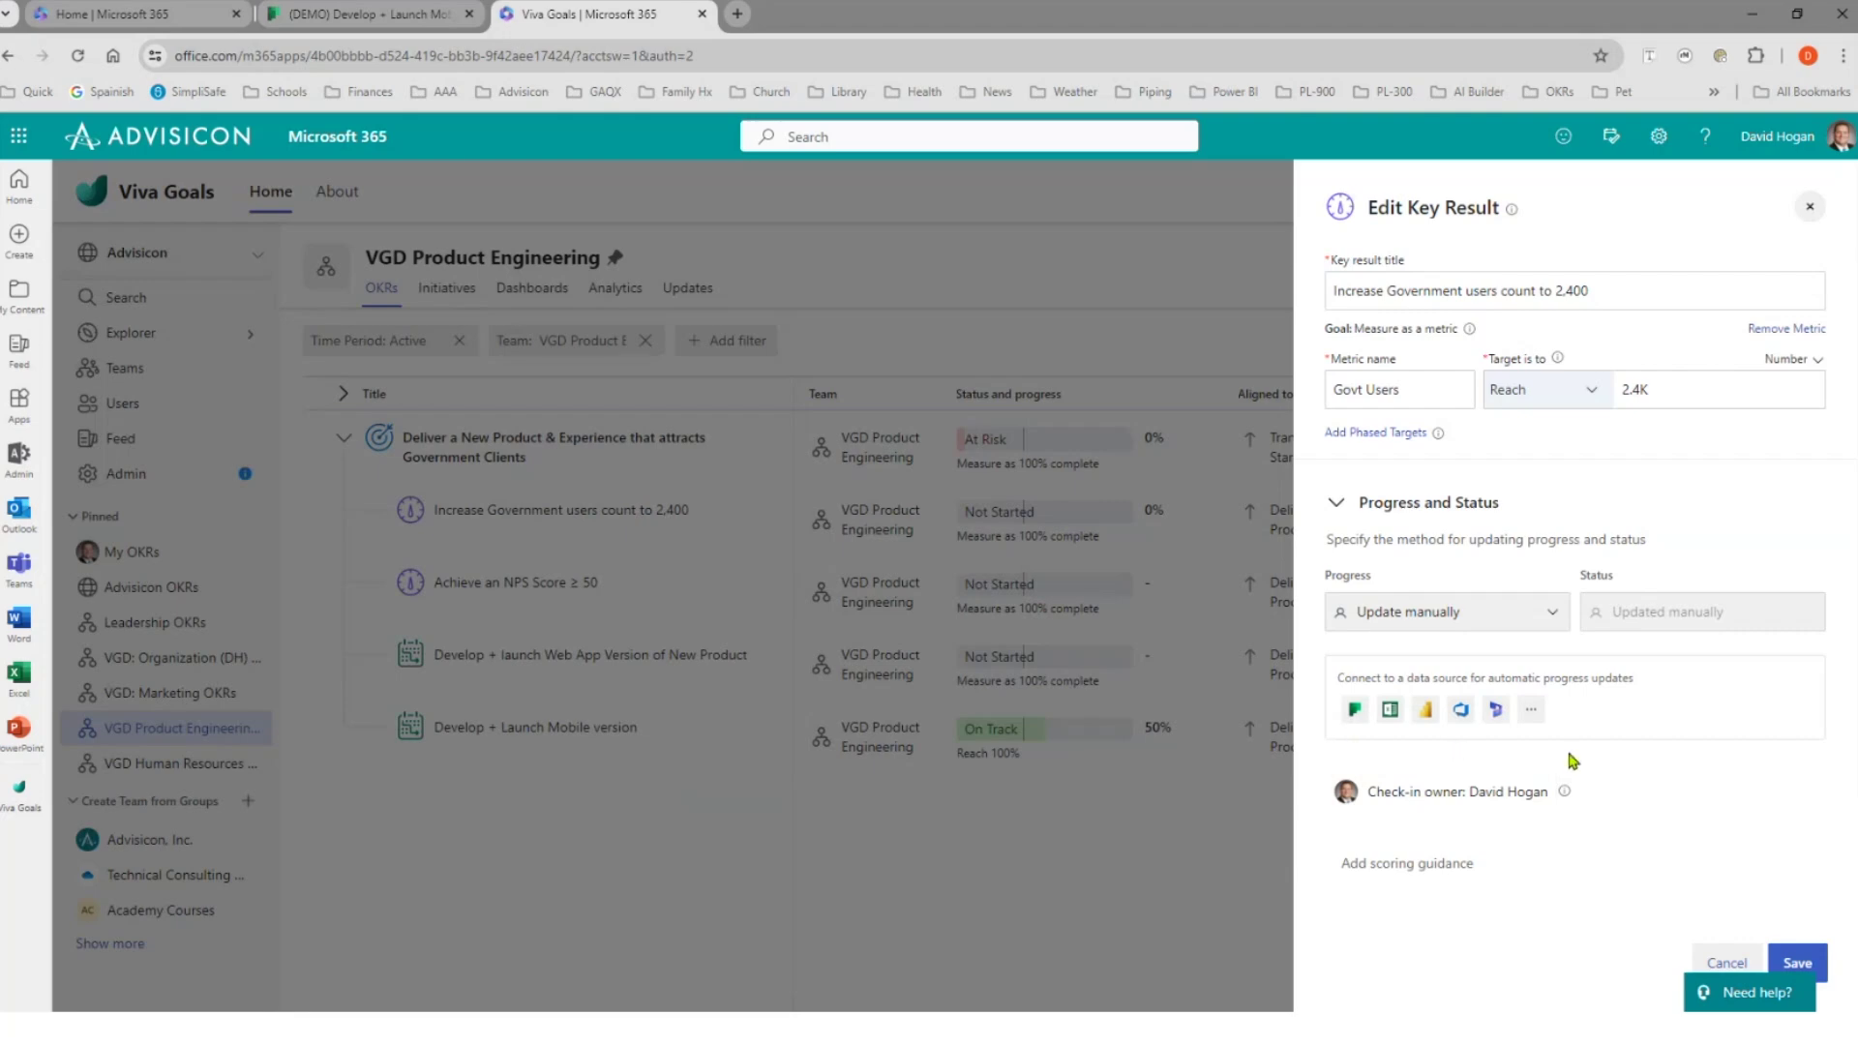
{"action": "left_click", "coordinate": [1424, 712]}
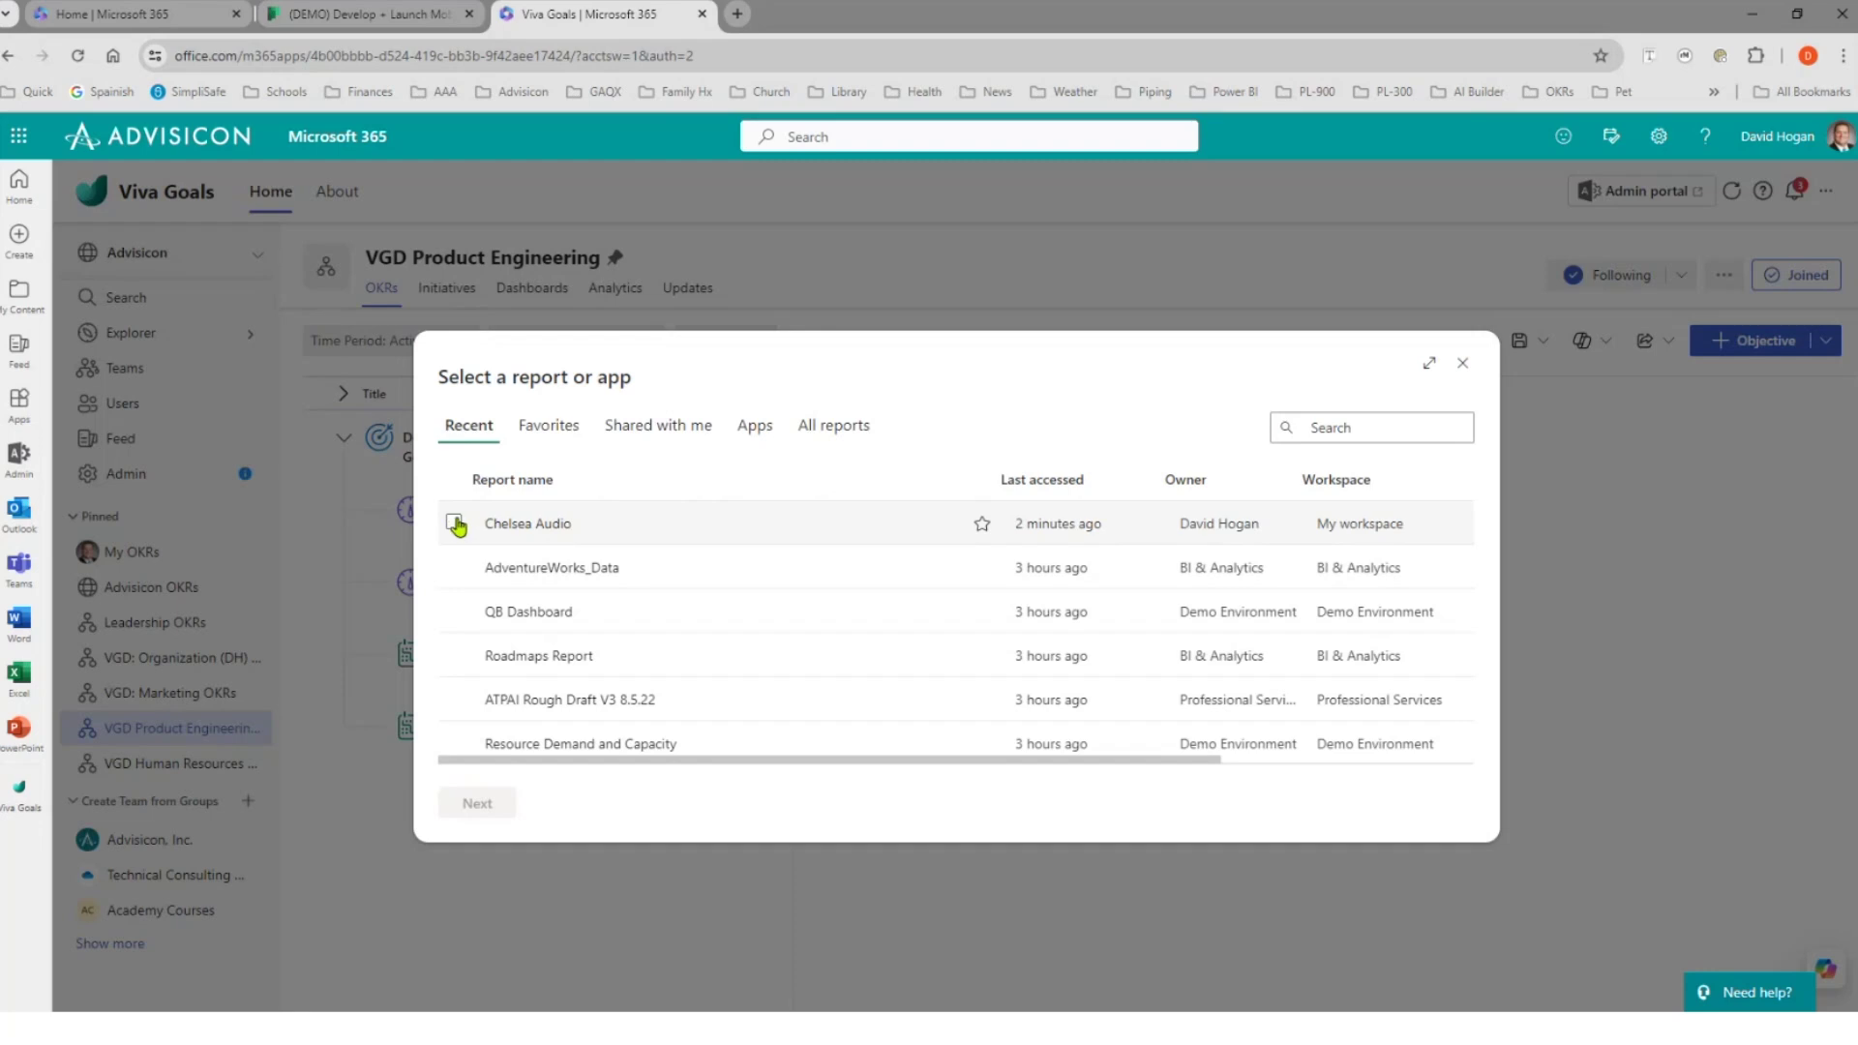
- Select the Chelsea Audio Power BI report
{"action": "left_click", "coordinate": [456, 524]}
{"action": "left_click", "coordinate": [455, 525]}
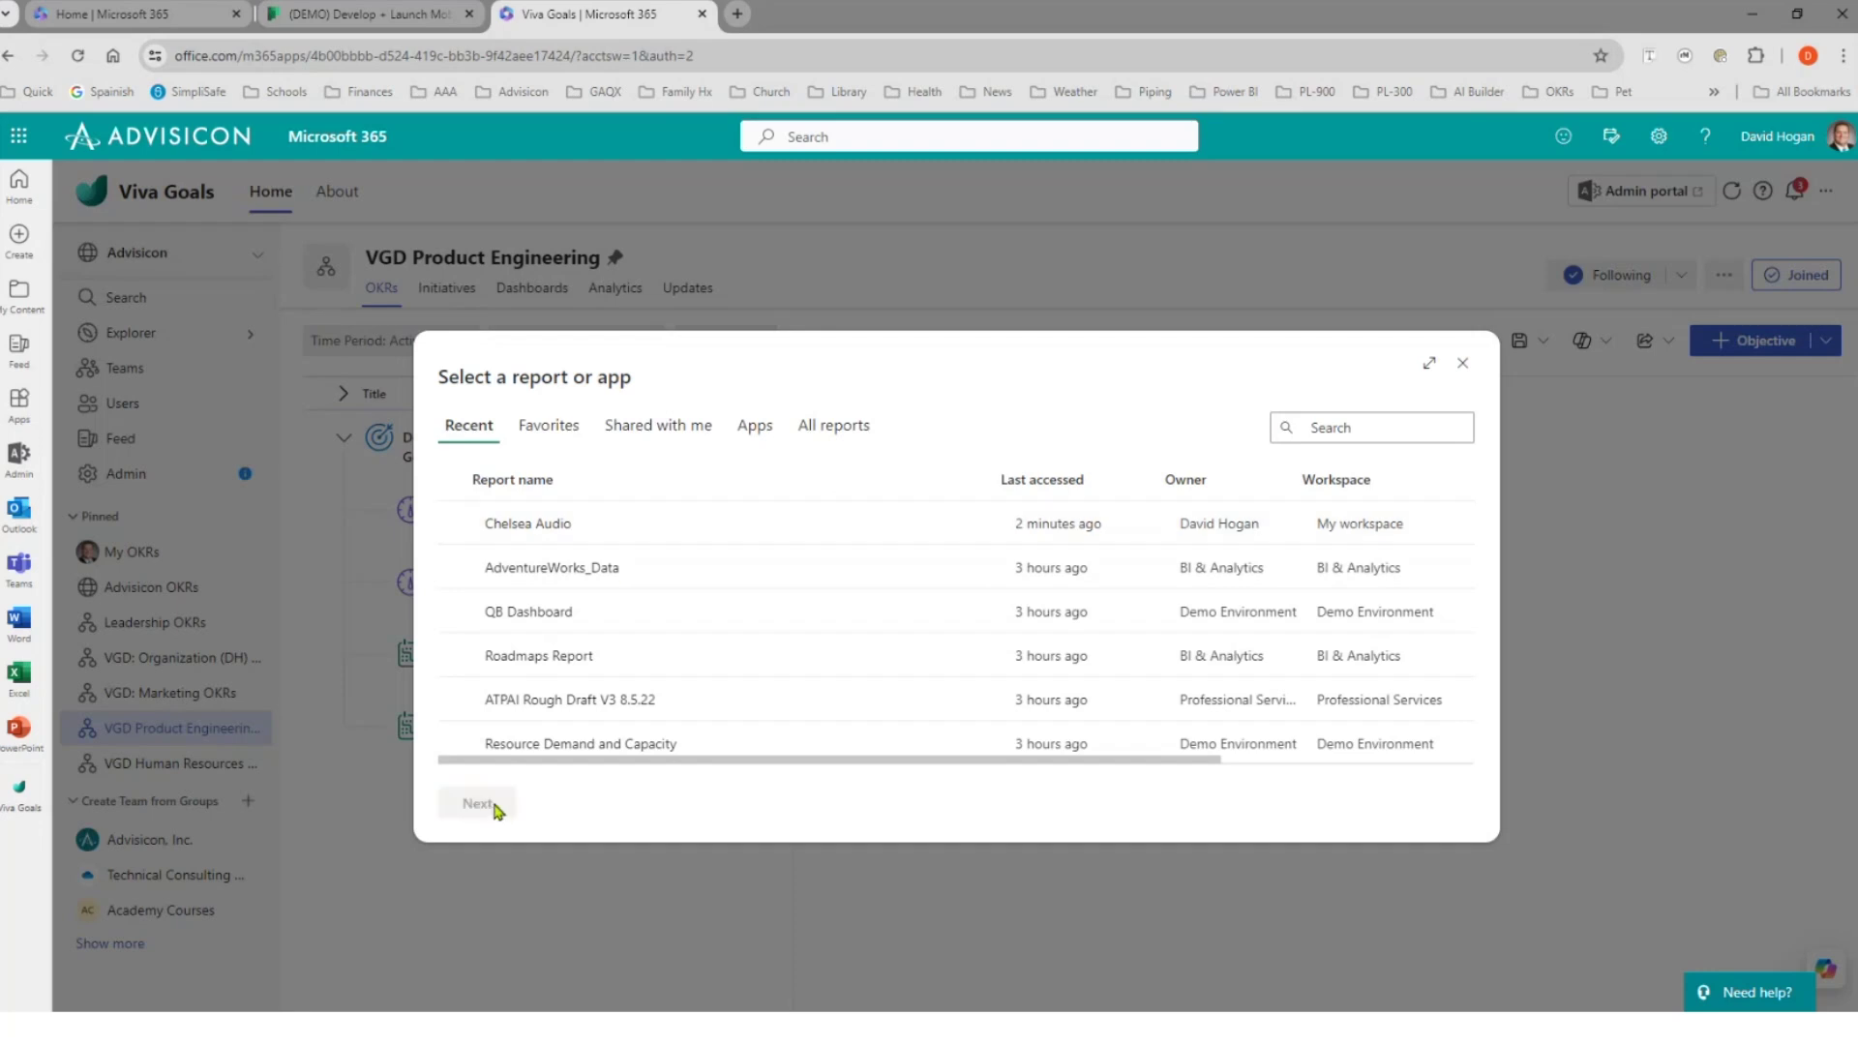
{"action": "left_click", "coordinate": [455, 524]}
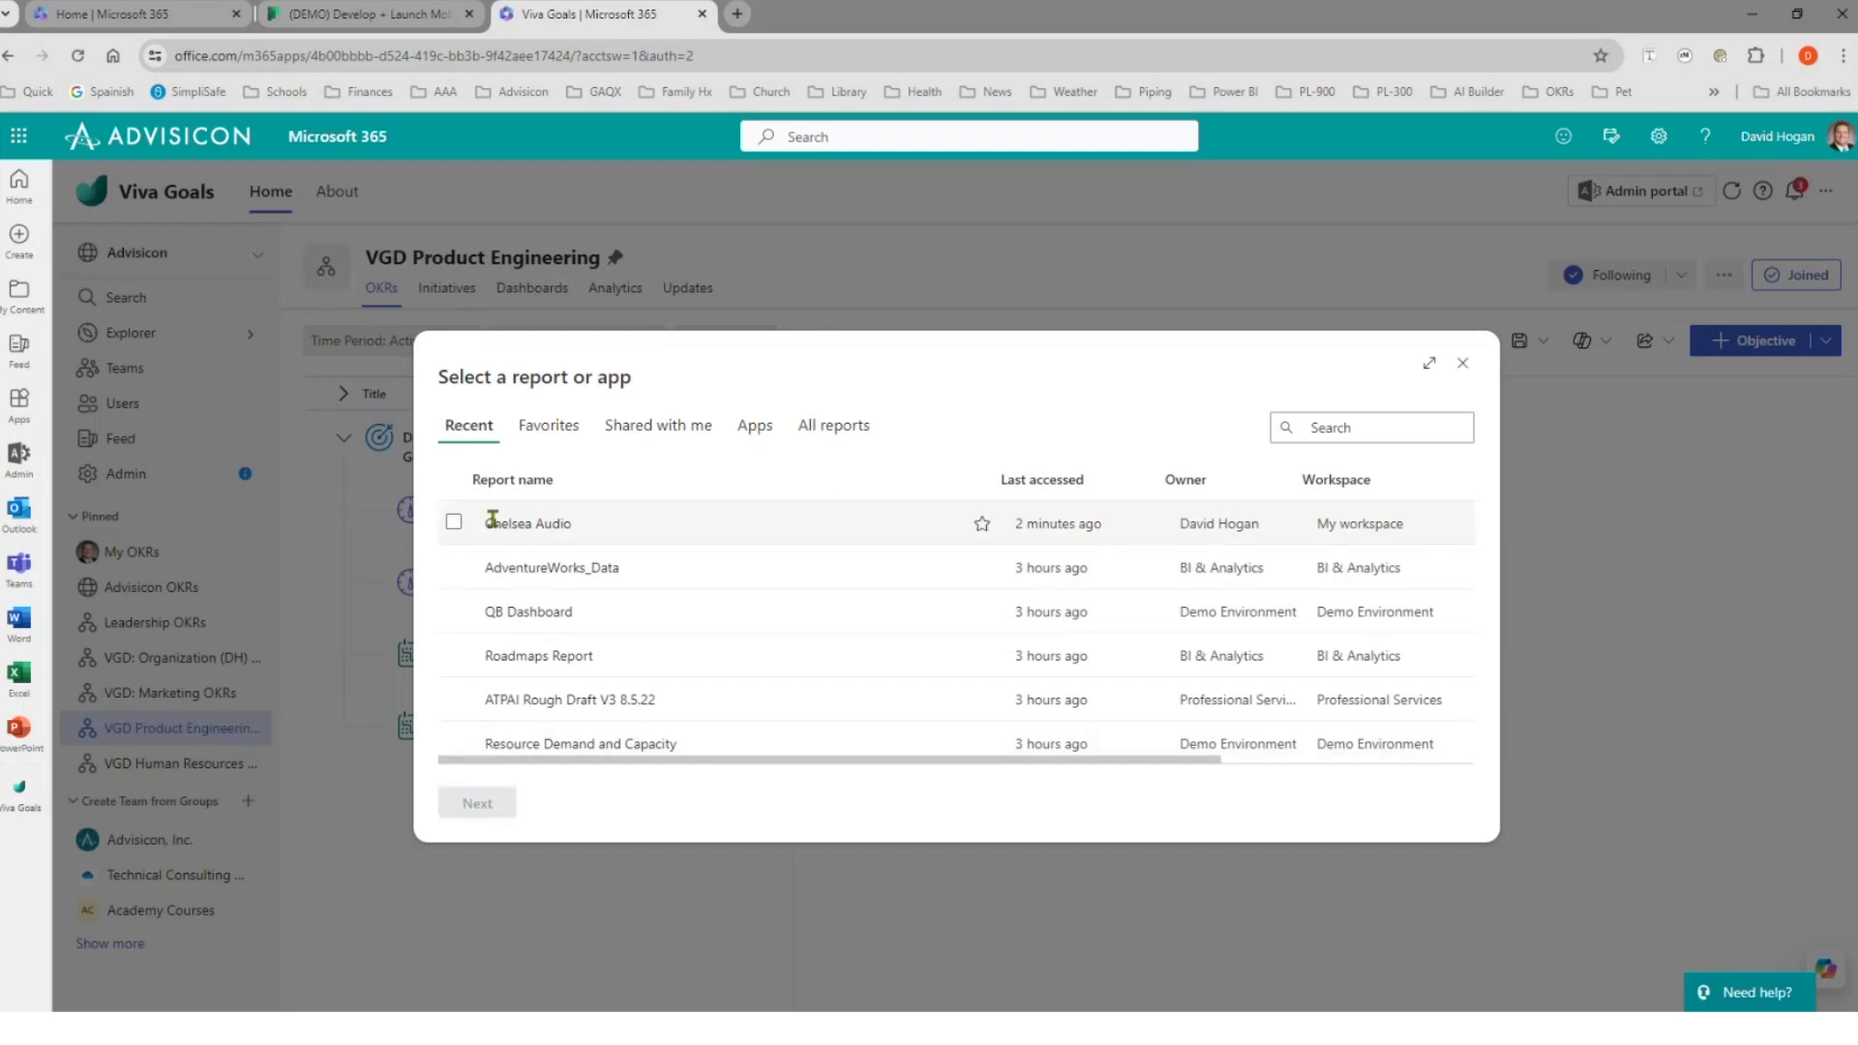
{"action": "left_click", "coordinate": [478, 804]}
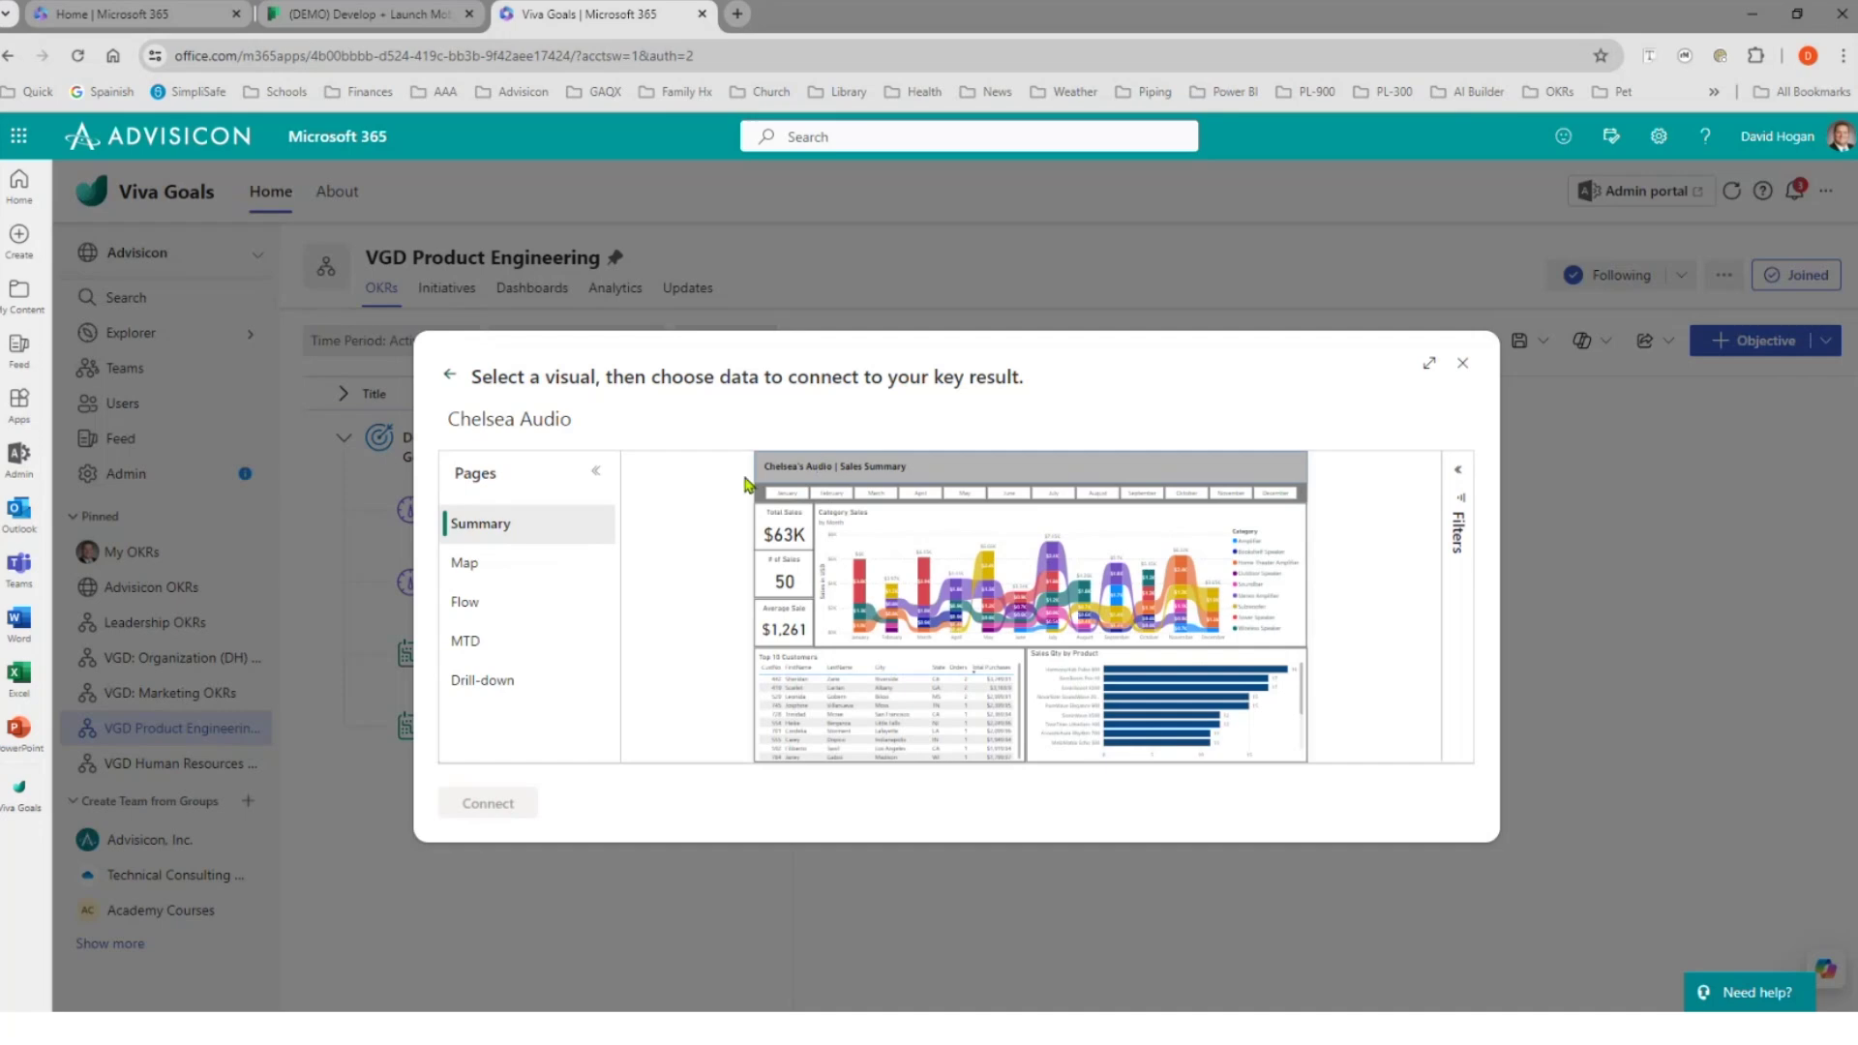
- Connect the Summary page's Average Sale measure to the key result and save
{"action": "left_click", "coordinate": [469, 571]}
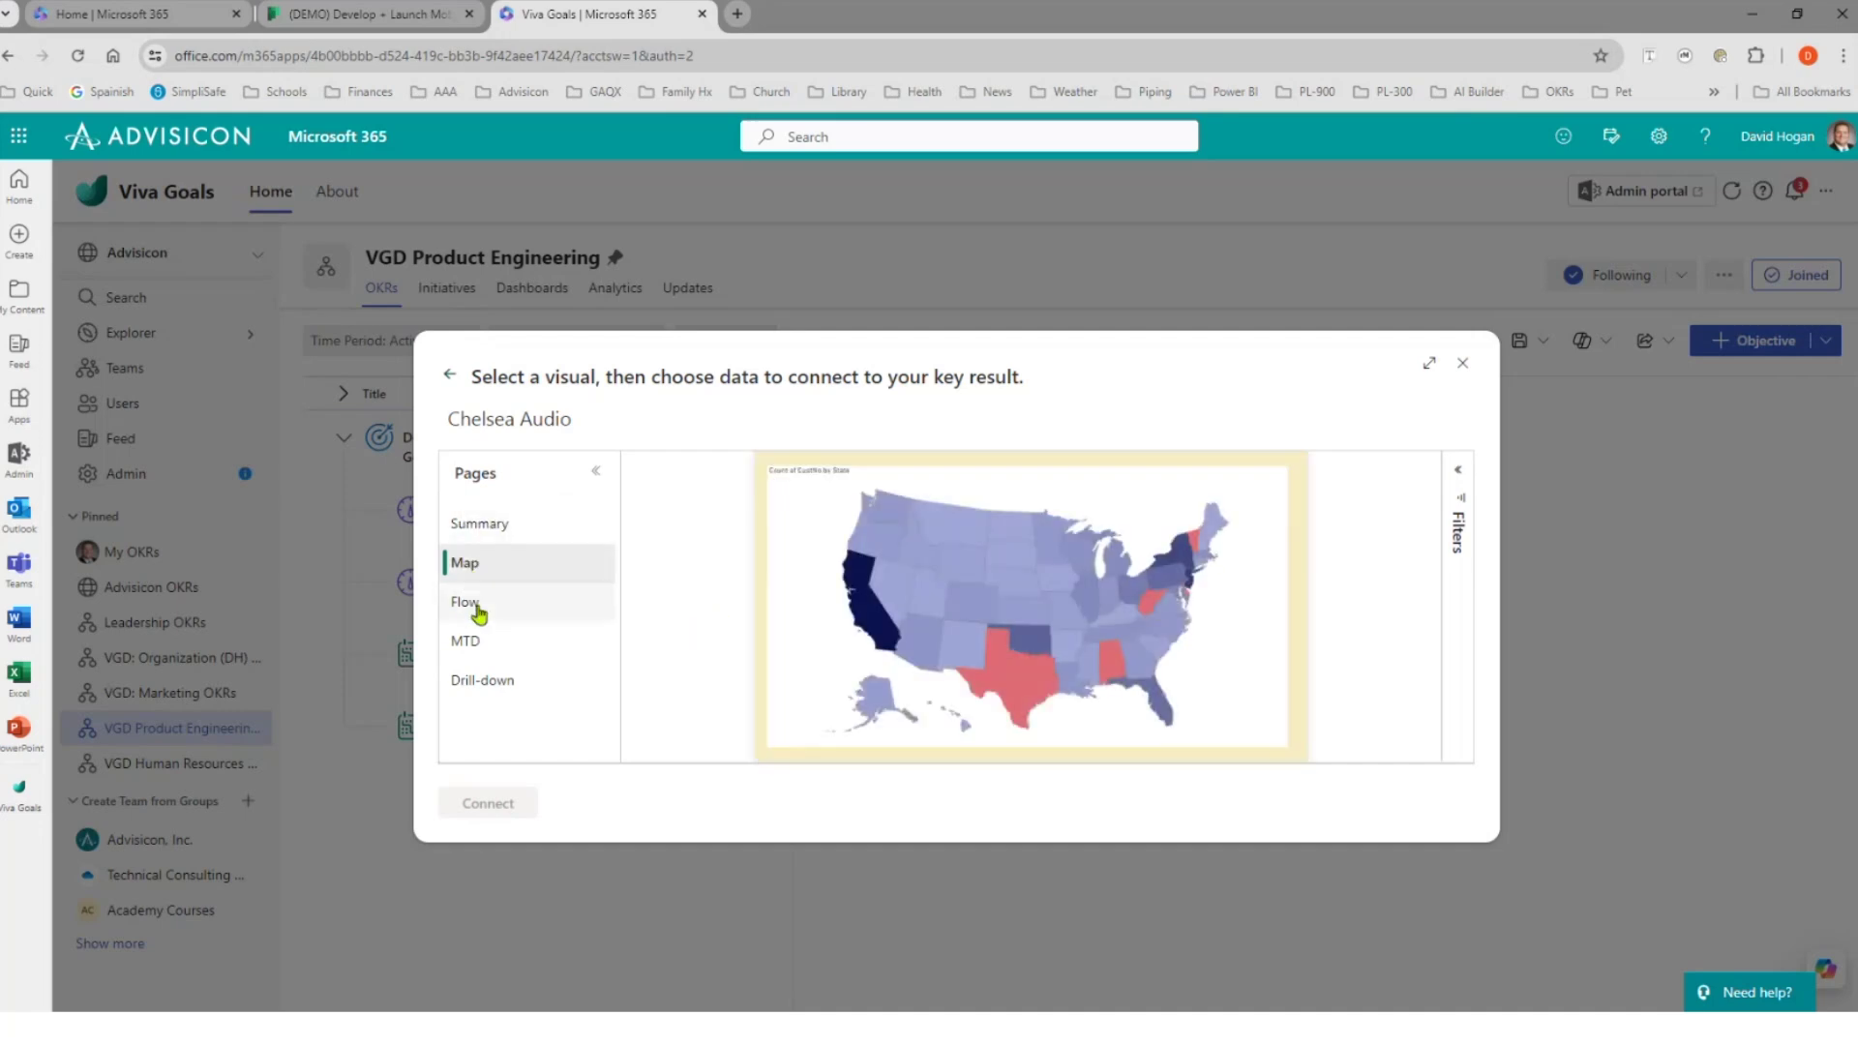
{"action": "left_click", "coordinate": [474, 602]}
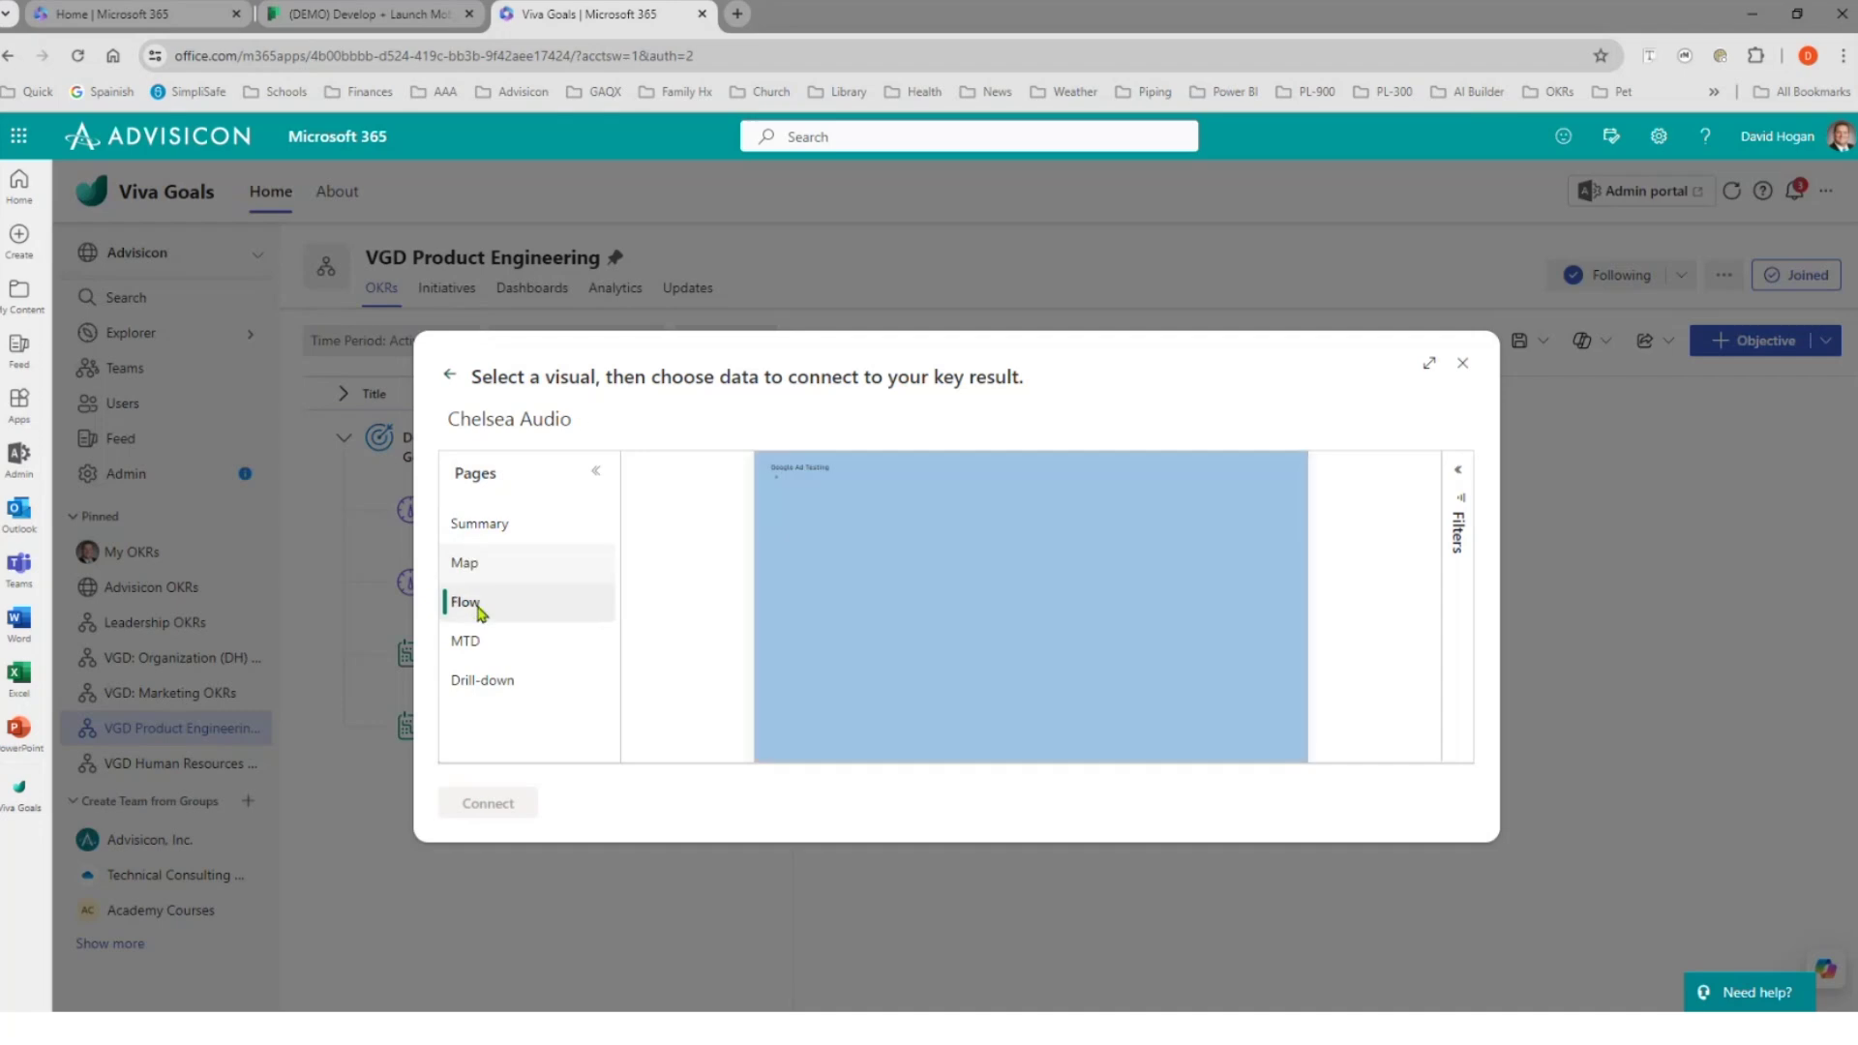
{"action": "left_click", "coordinate": [494, 529]}
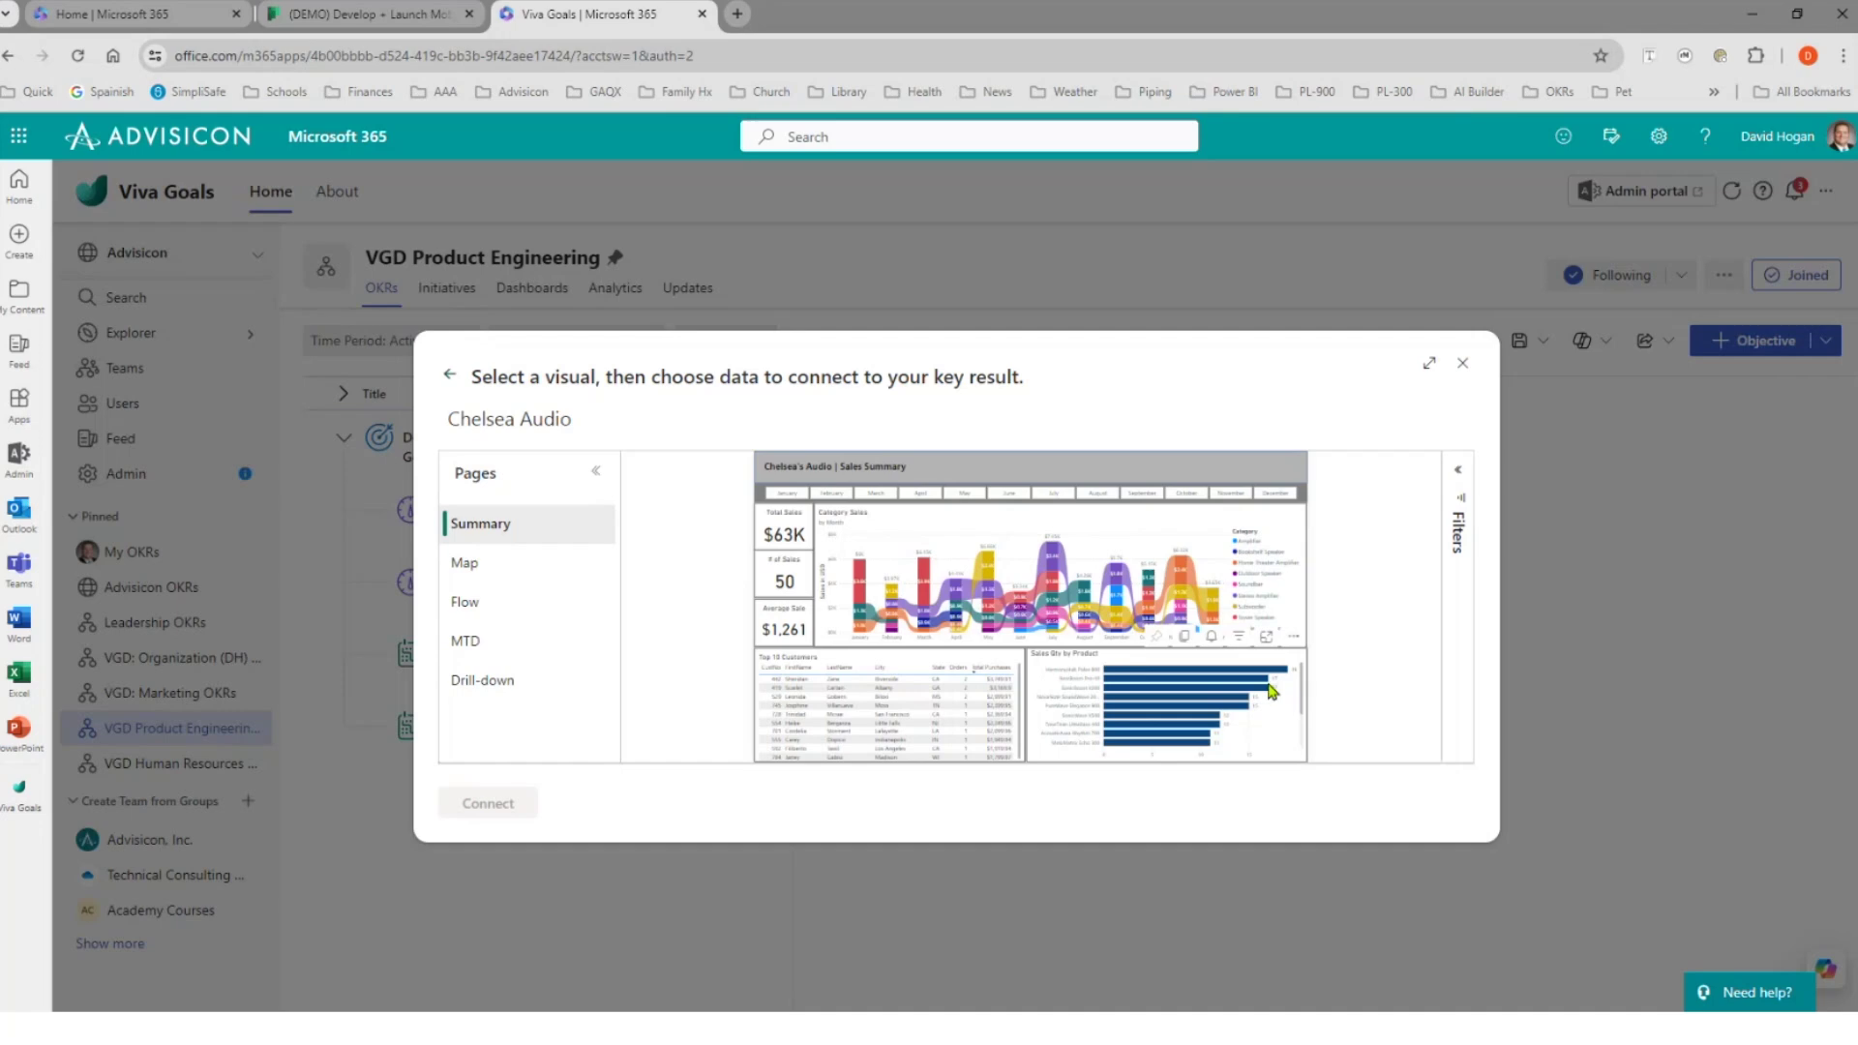
{"action": "left_click", "coordinate": [790, 630]}
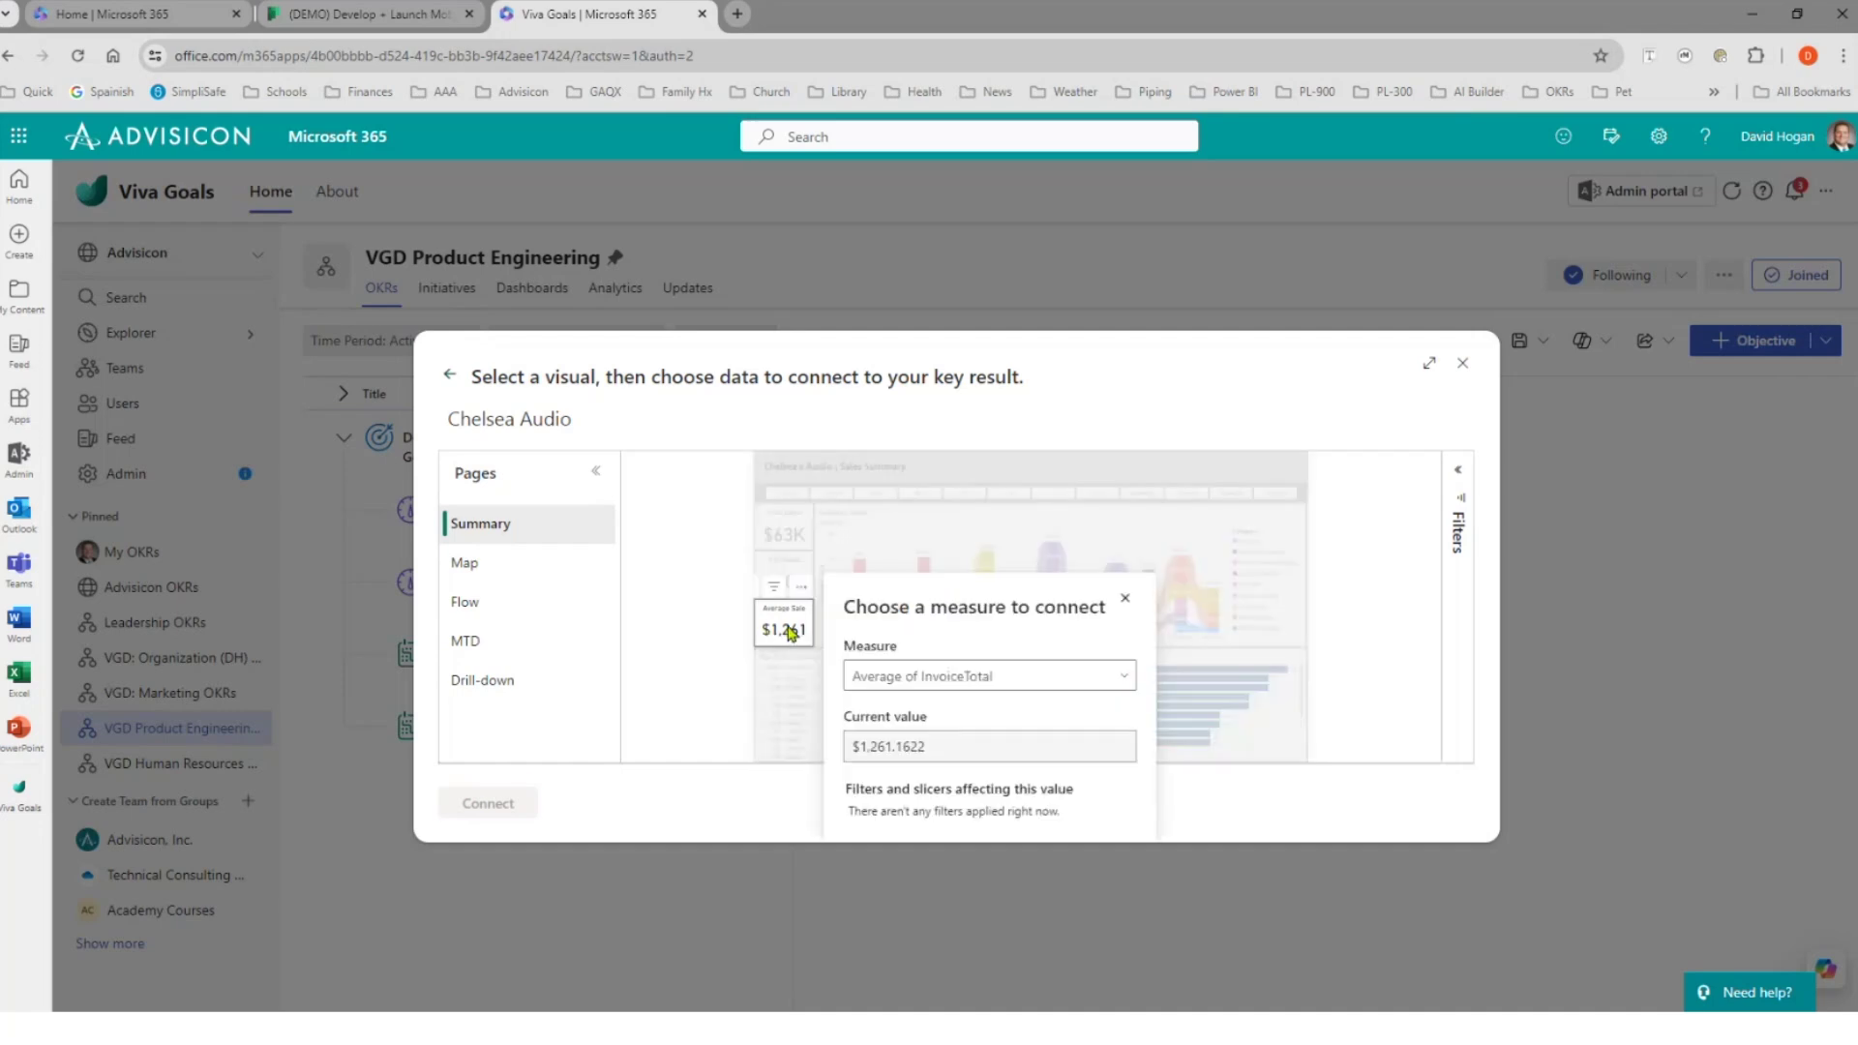
{"action": "left_click", "coordinate": [515, 807]}
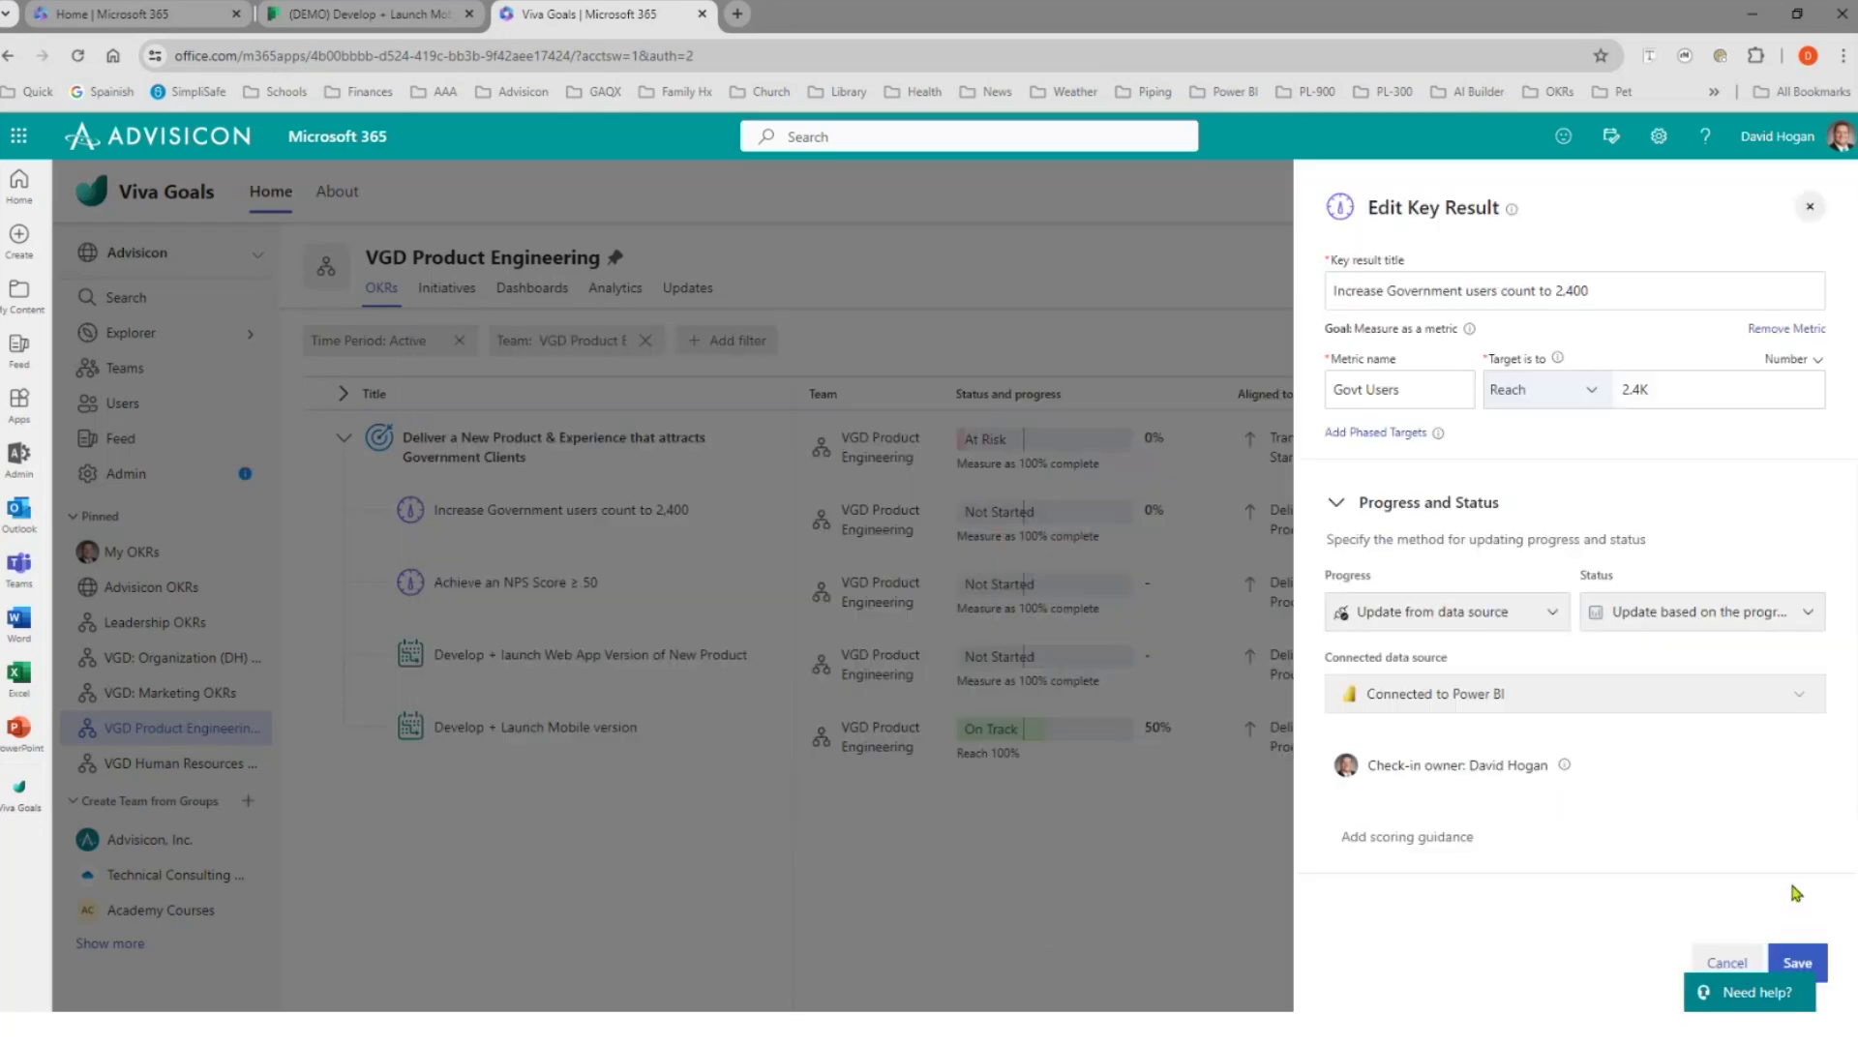
{"action": "left_click", "coordinate": [1794, 958]}
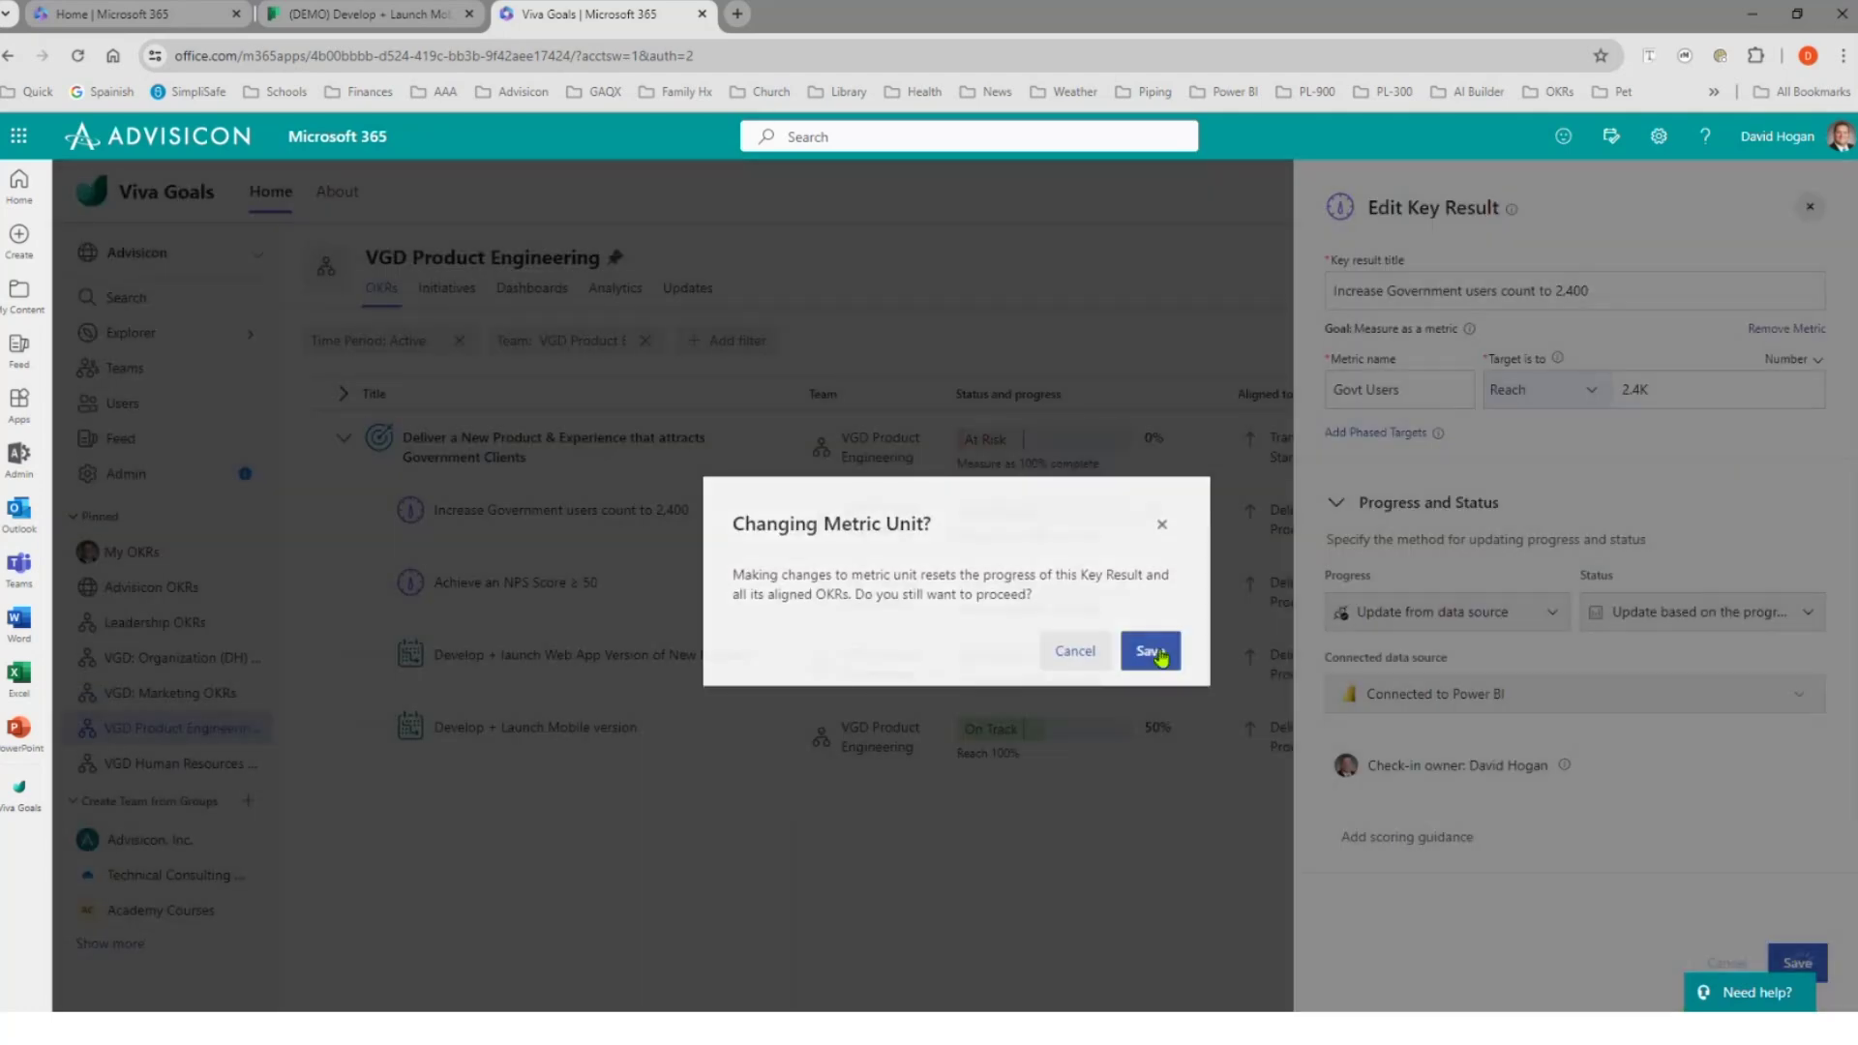
- Accept the metric unit change so Government users shows 1.26K toward 2.4K
{"action": "left_click", "coordinate": [1150, 651]}
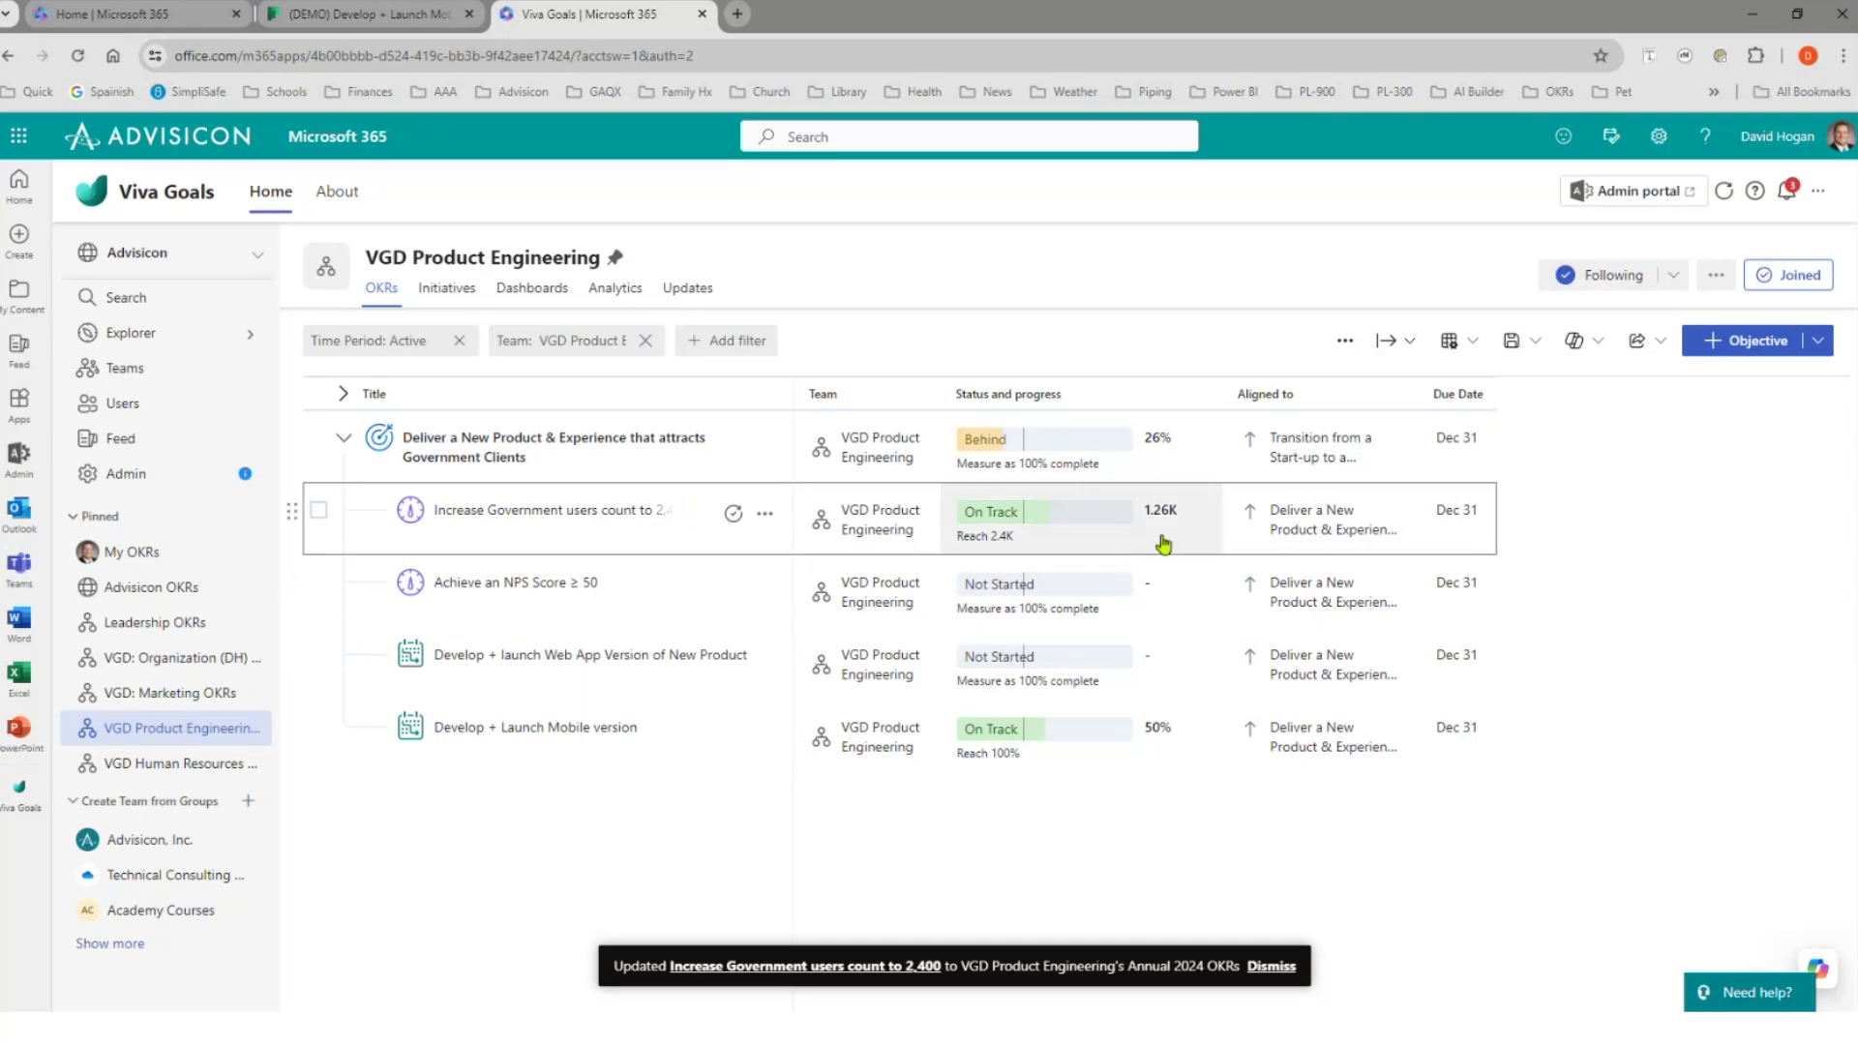
{"action": "mouse_move", "coordinate": [1165, 540]}
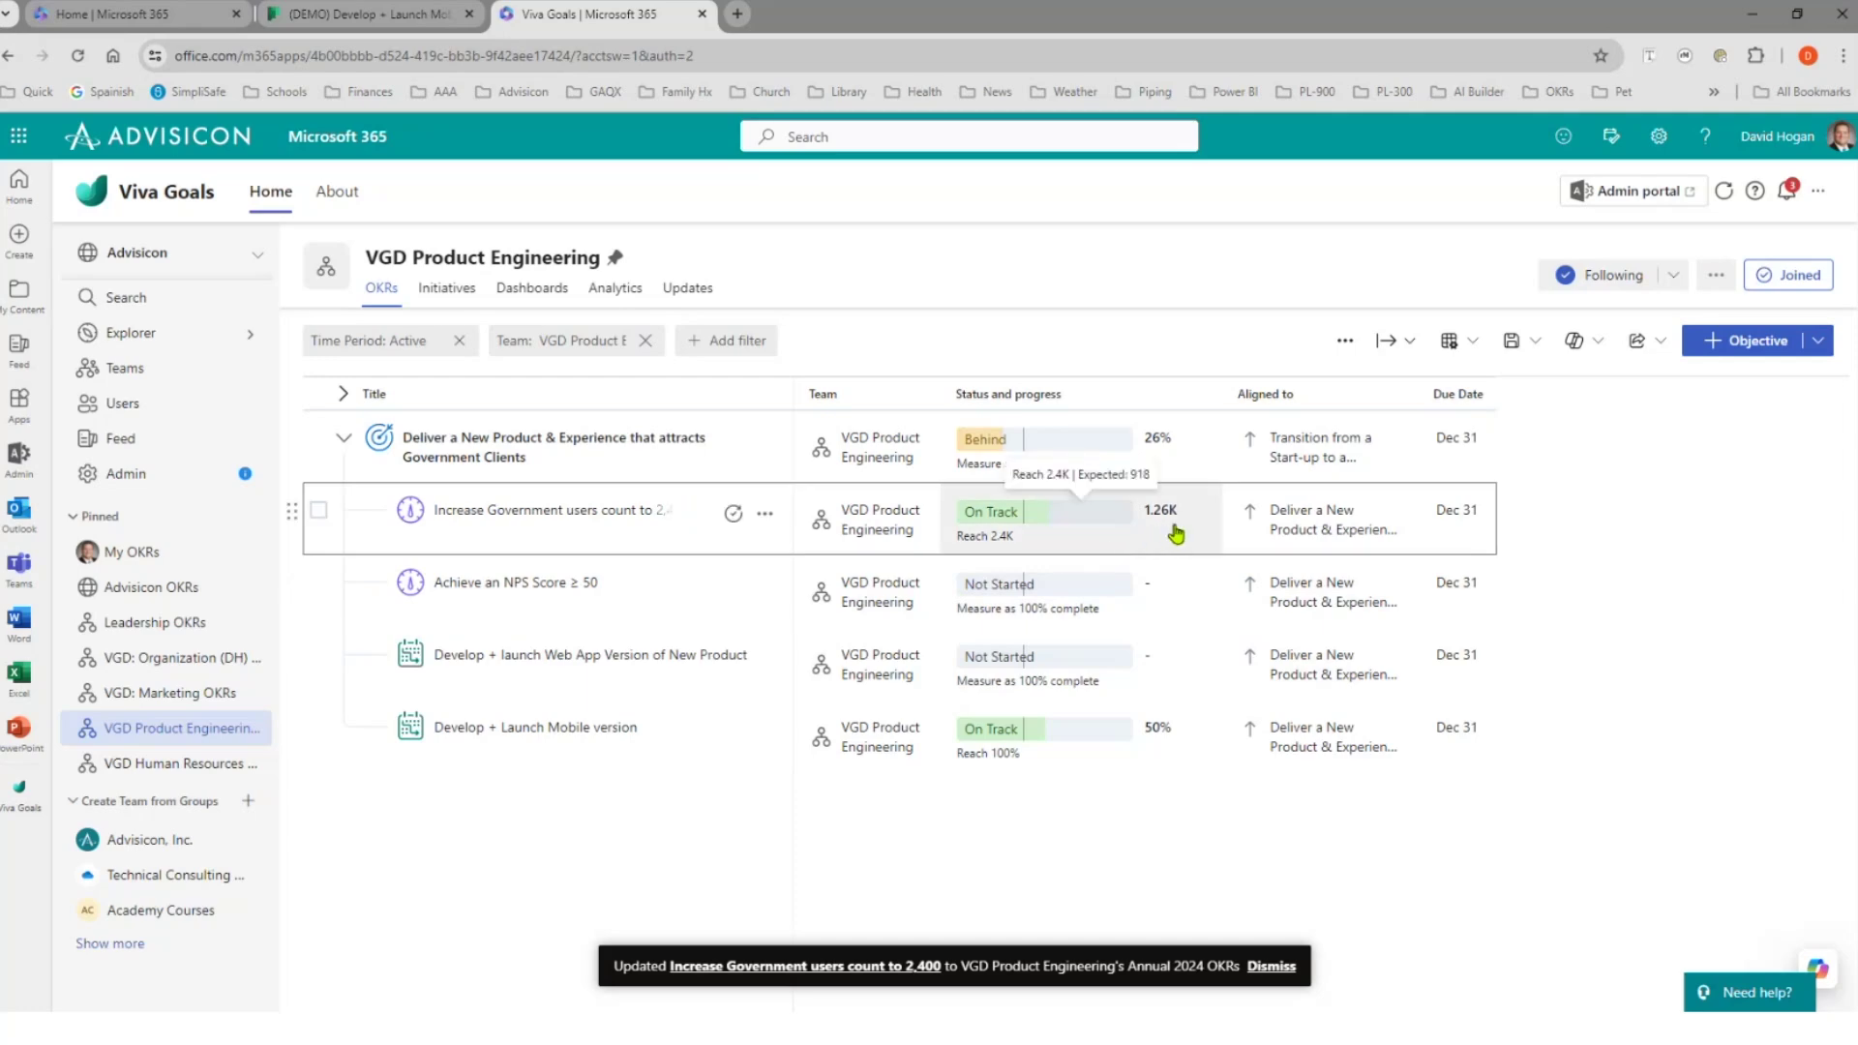